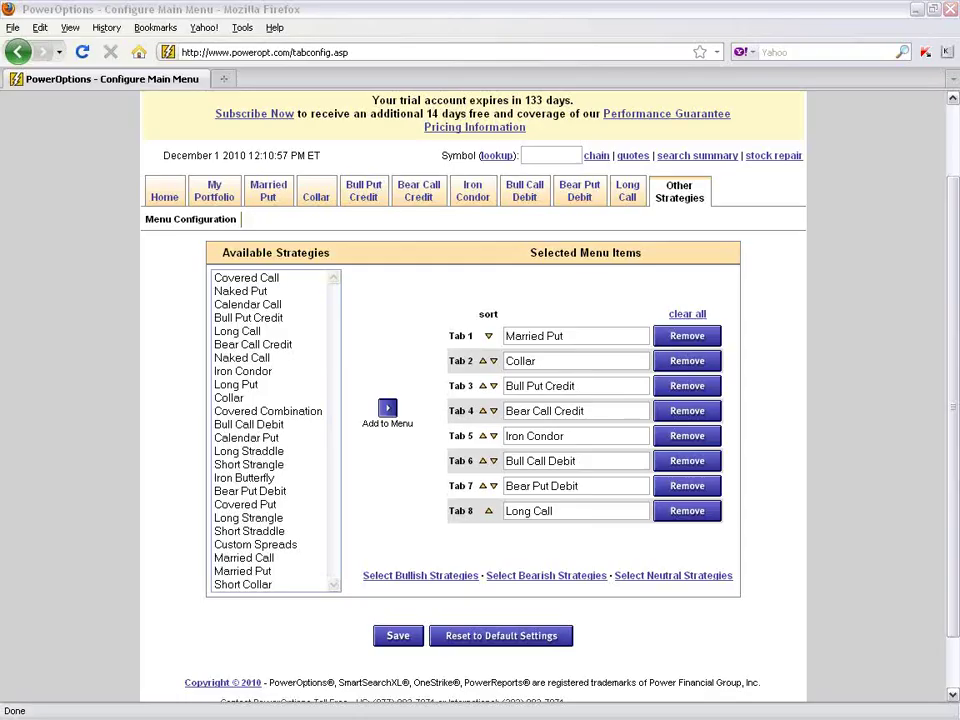
# Remove Long Call from the selected menu items and move Bull Put Credit up to Tab 1
pyautogui.click(688, 512)
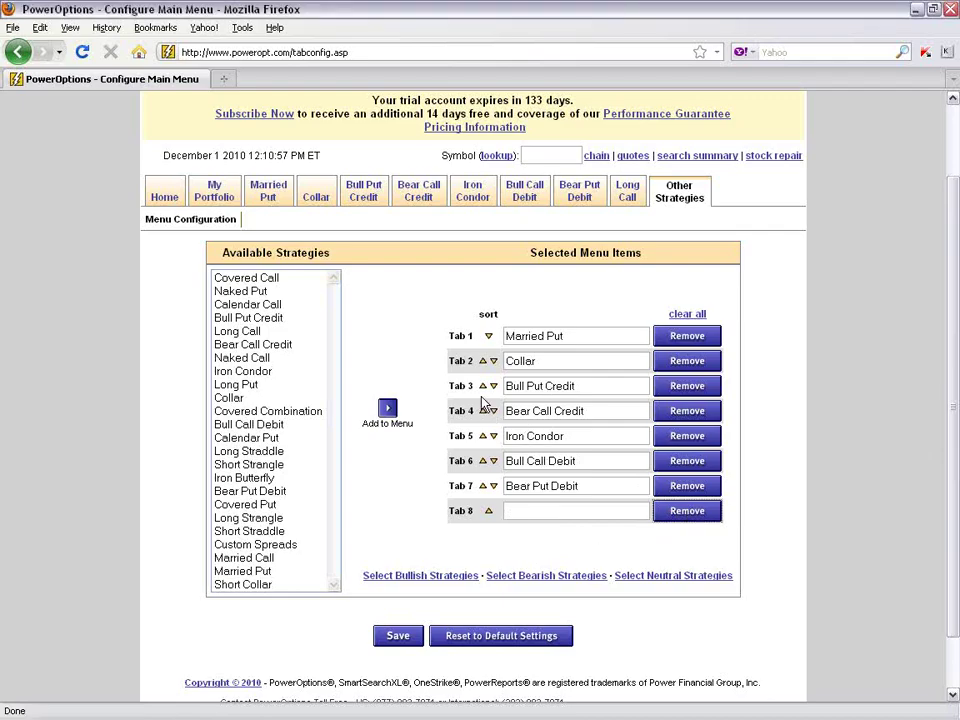
pyautogui.moveTo(598, 386); pyautogui.dragTo(502, 387)
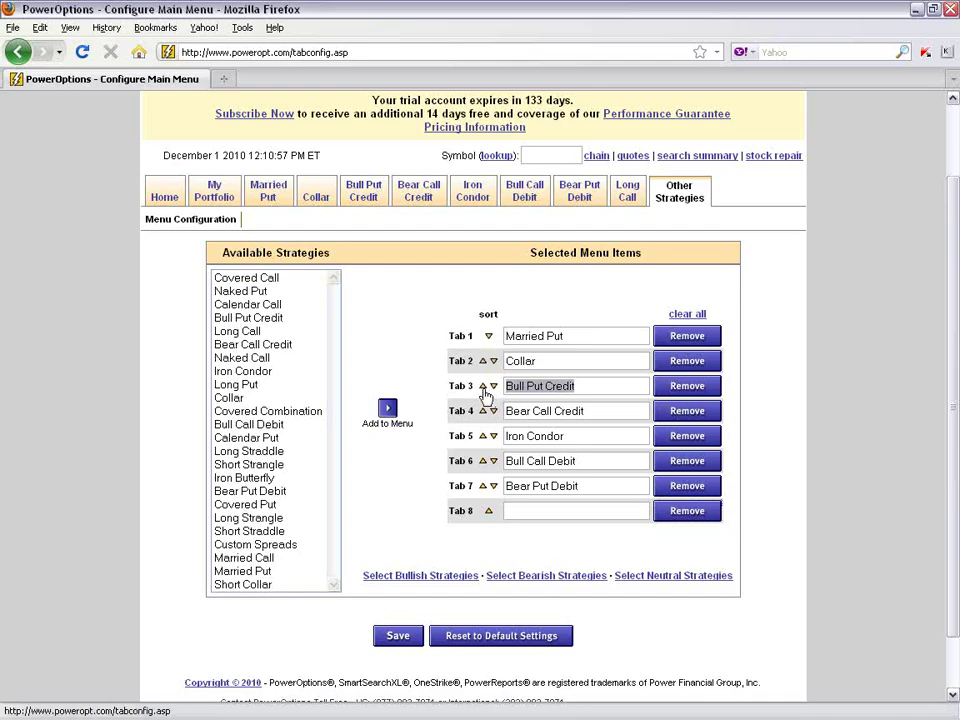
pyautogui.click(483, 387)
pyautogui.click(483, 361)
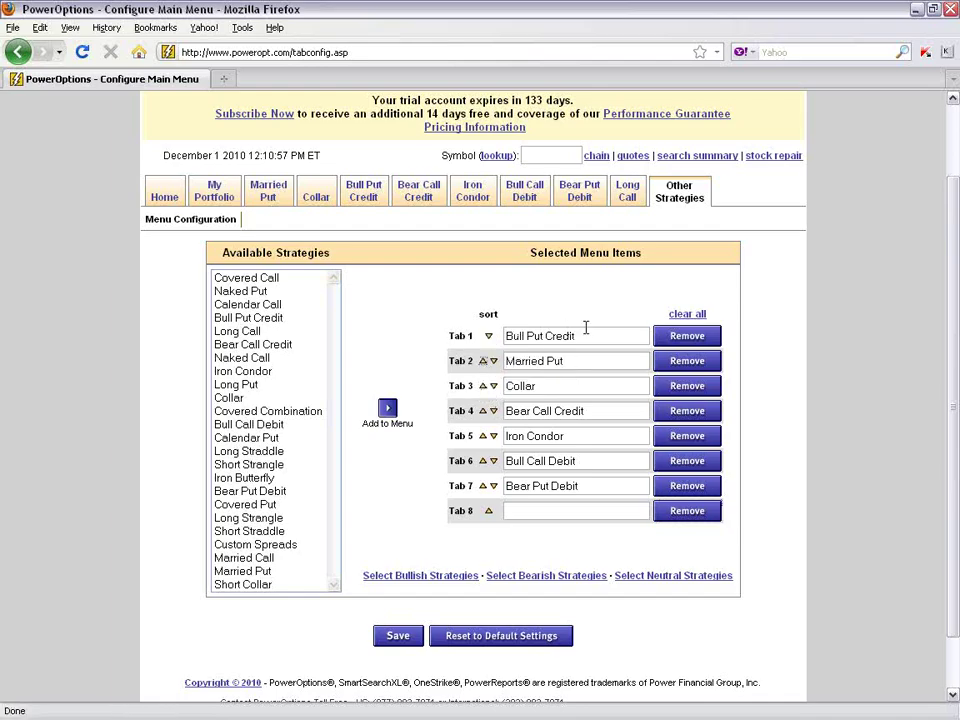
# Move Bear Call Credit up to Tab 2 and Iron Condor up to Tab 3 in the selected menu items
pyautogui.click(483, 411)
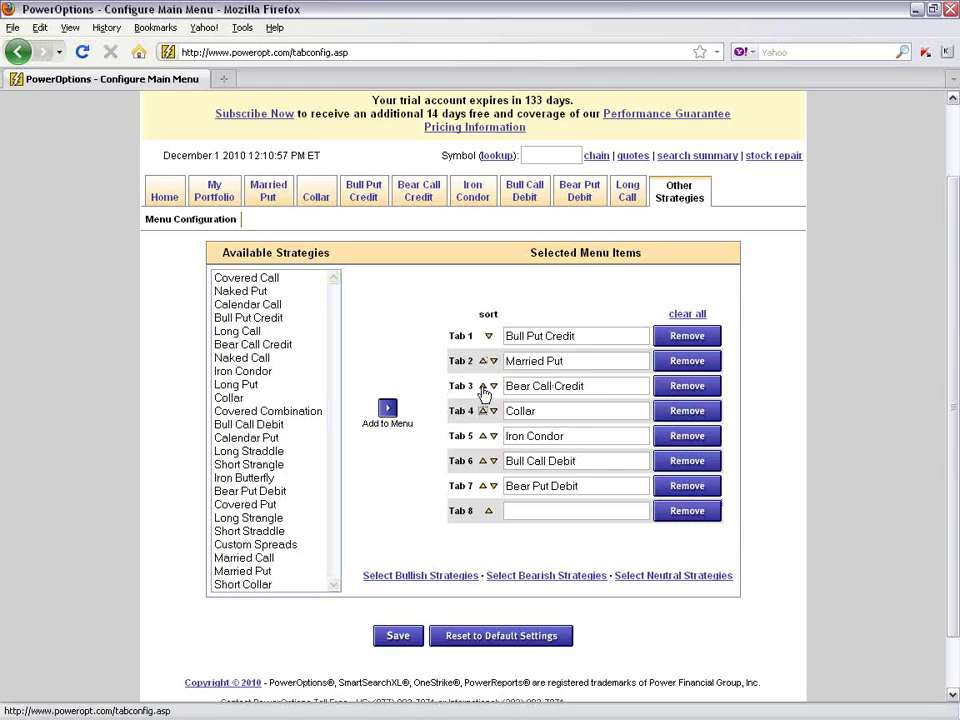
pyautogui.click(483, 386)
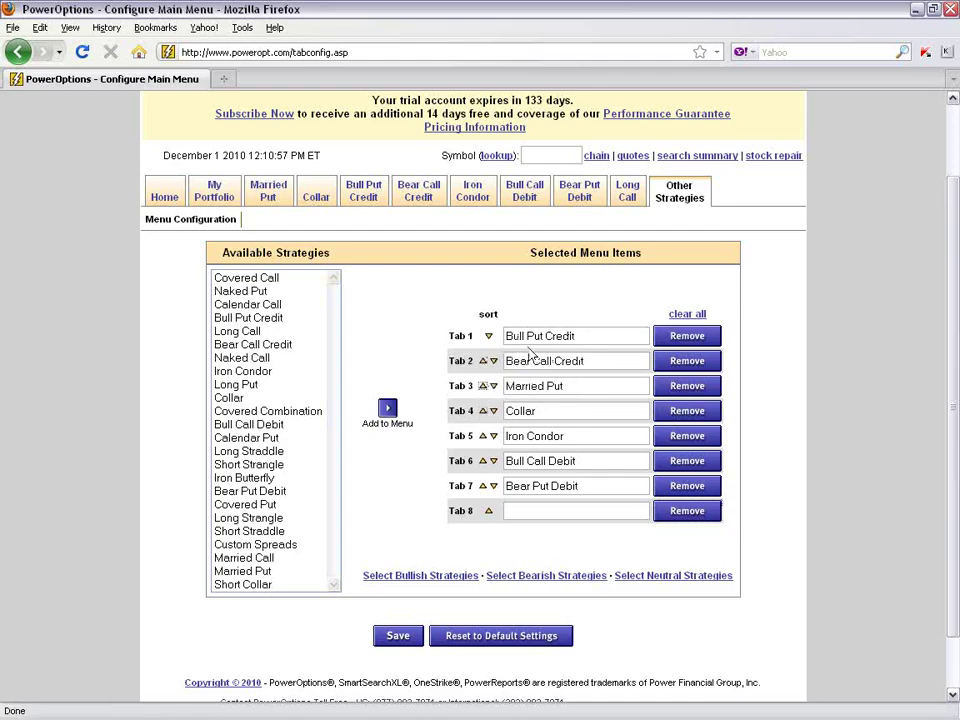
pyautogui.click(483, 436)
pyautogui.click(483, 411)
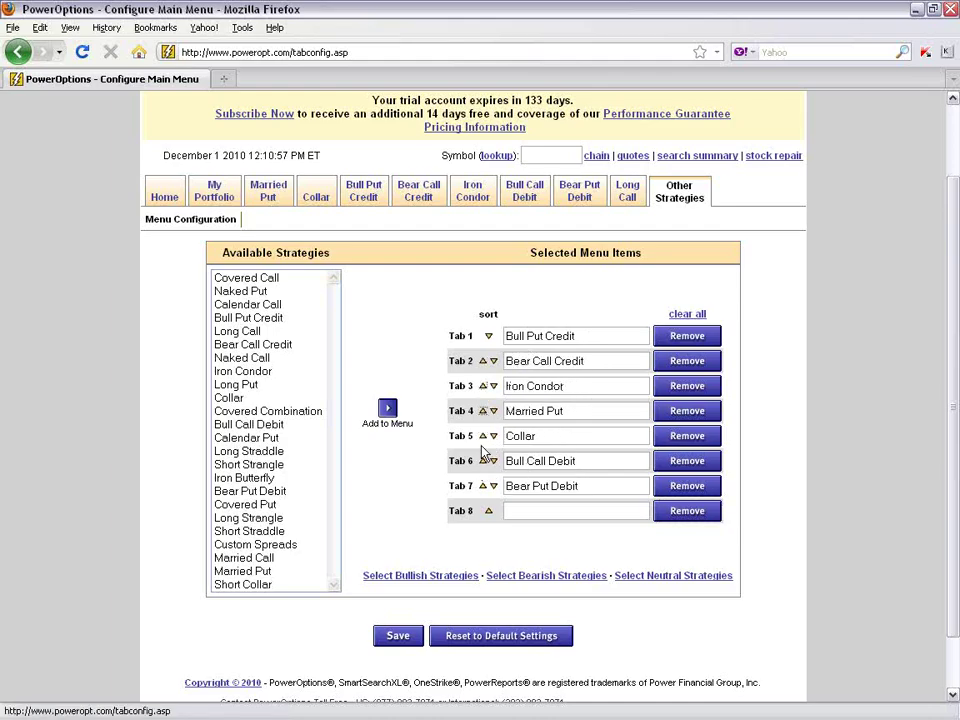
# Move Bull Call Debit up to Tab 4 and Bear Put Debit up to Tab 5
pyautogui.click(483, 461)
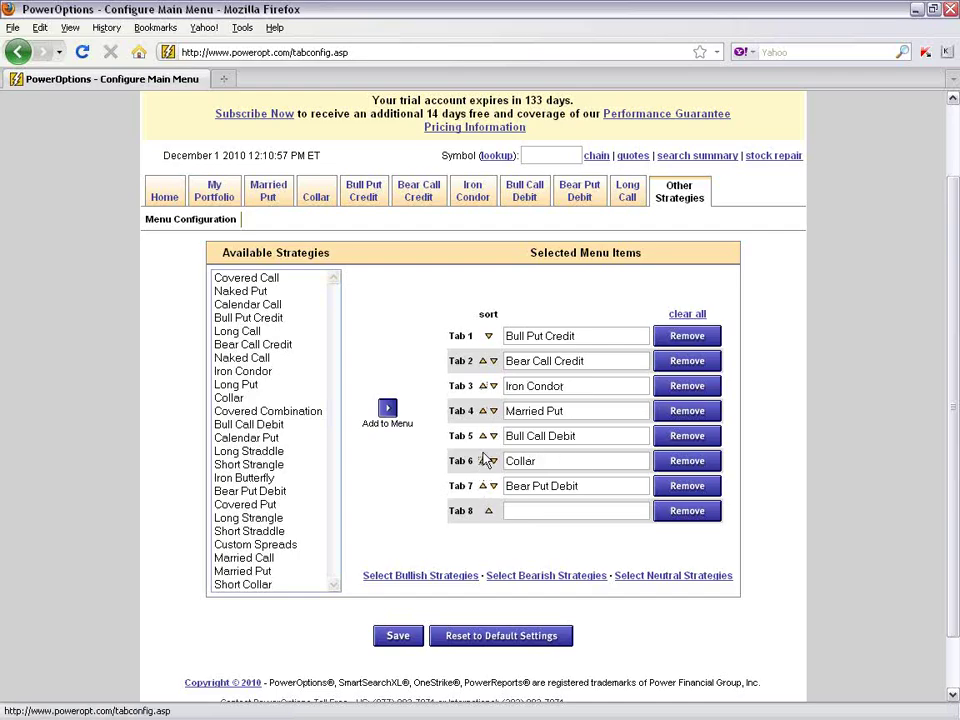
pyautogui.click(483, 436)
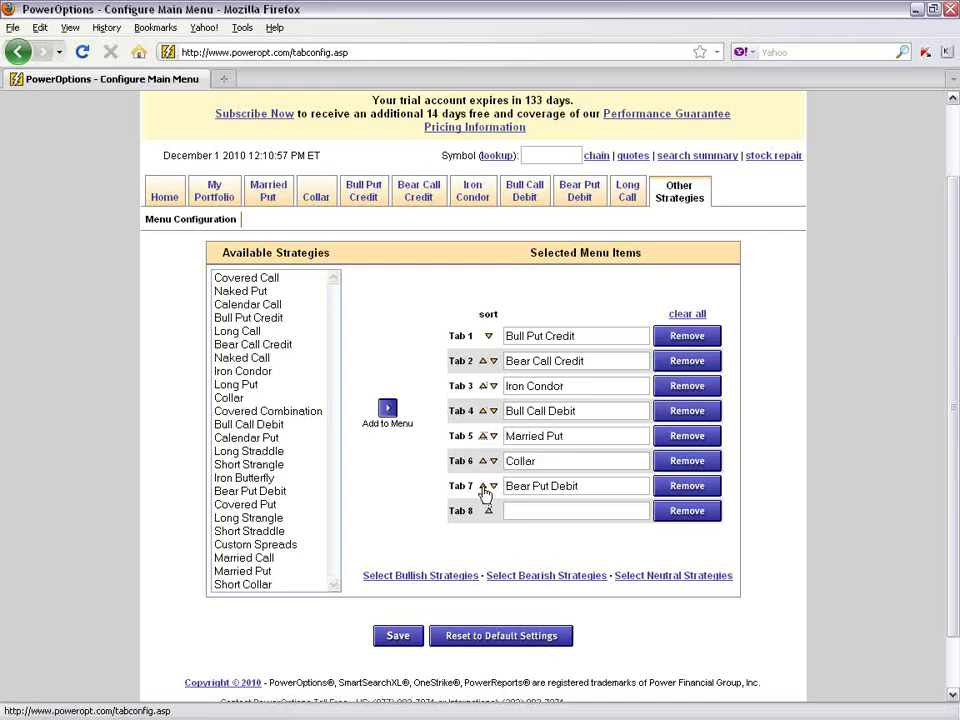
pyautogui.click(483, 485)
pyautogui.click(483, 461)
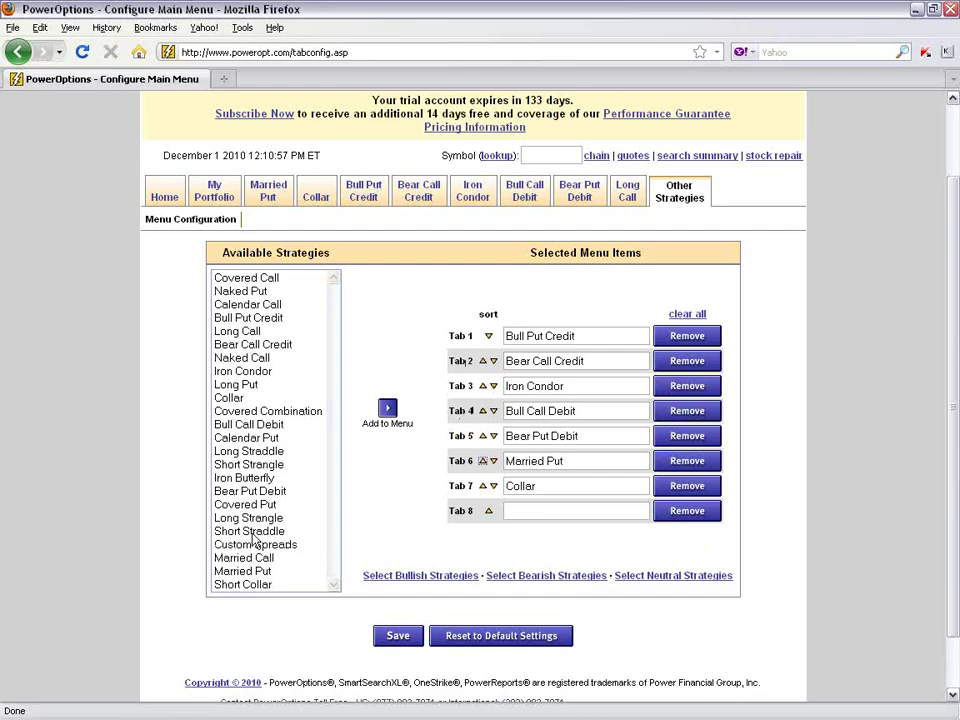
# Add the Iron Butterfly strategy to the empty Tab 8 and save the menu configuration
pyautogui.click(263, 481)
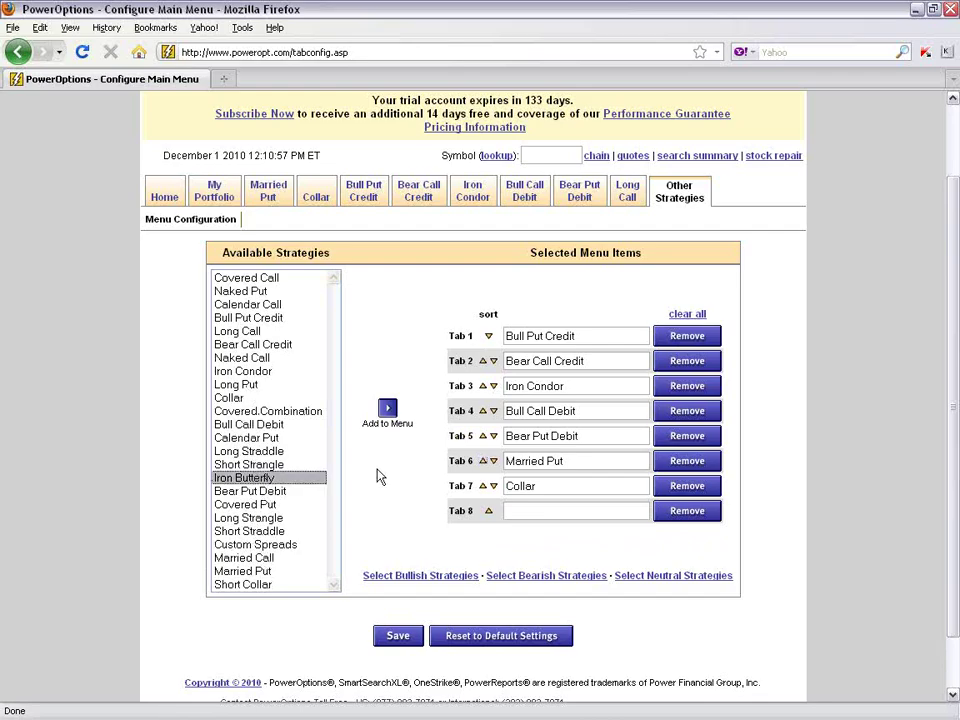
pyautogui.click(388, 408)
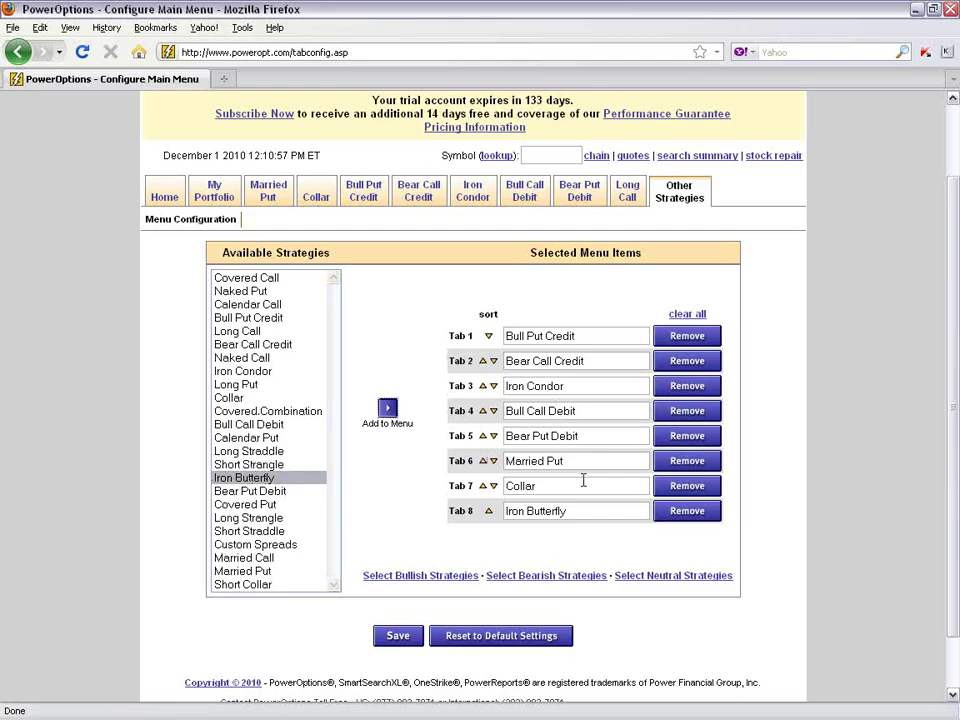
pyautogui.moveTo(568, 511); pyautogui.dragTo(499, 513)
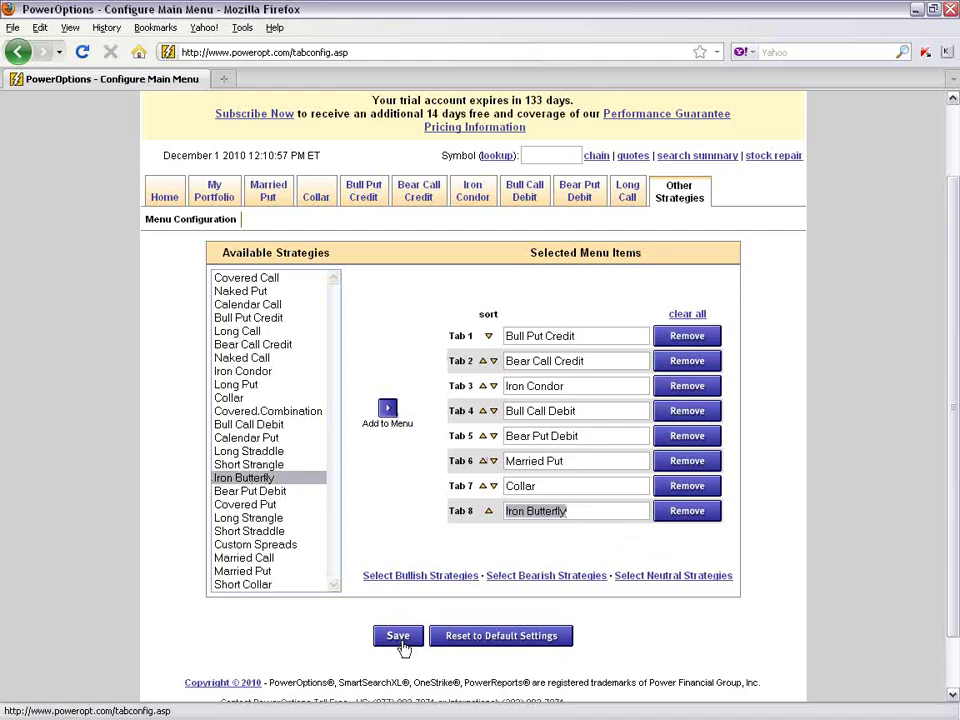
pyautogui.click(400, 640)
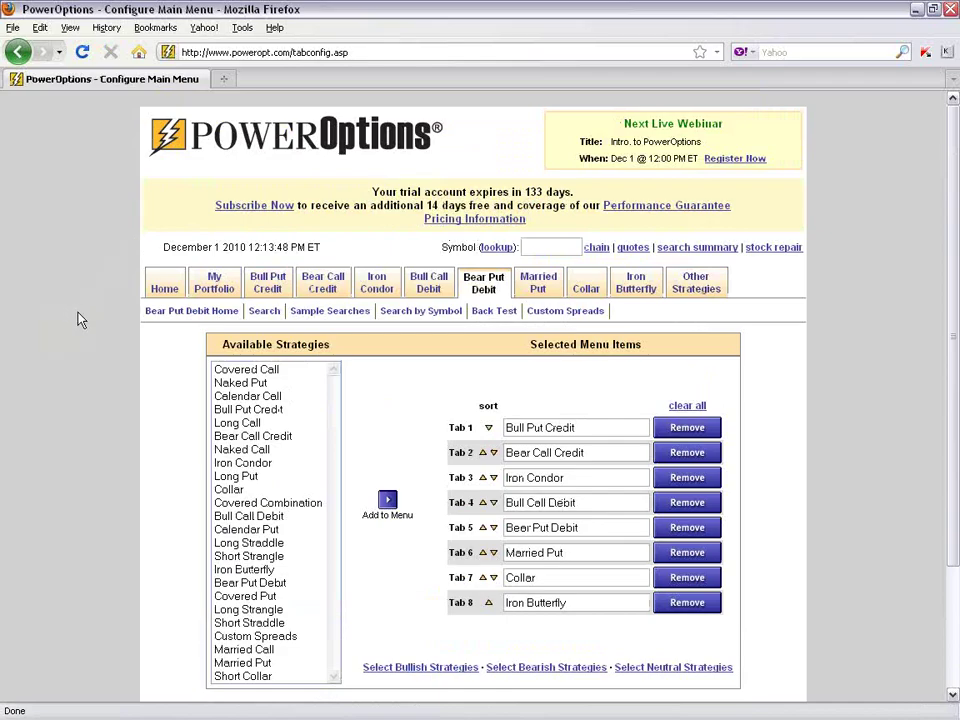
# Open the Bull Put Credit home page and review its strategy overview, tools, learning center and PowerTip
pyautogui.moveTo(273, 296)
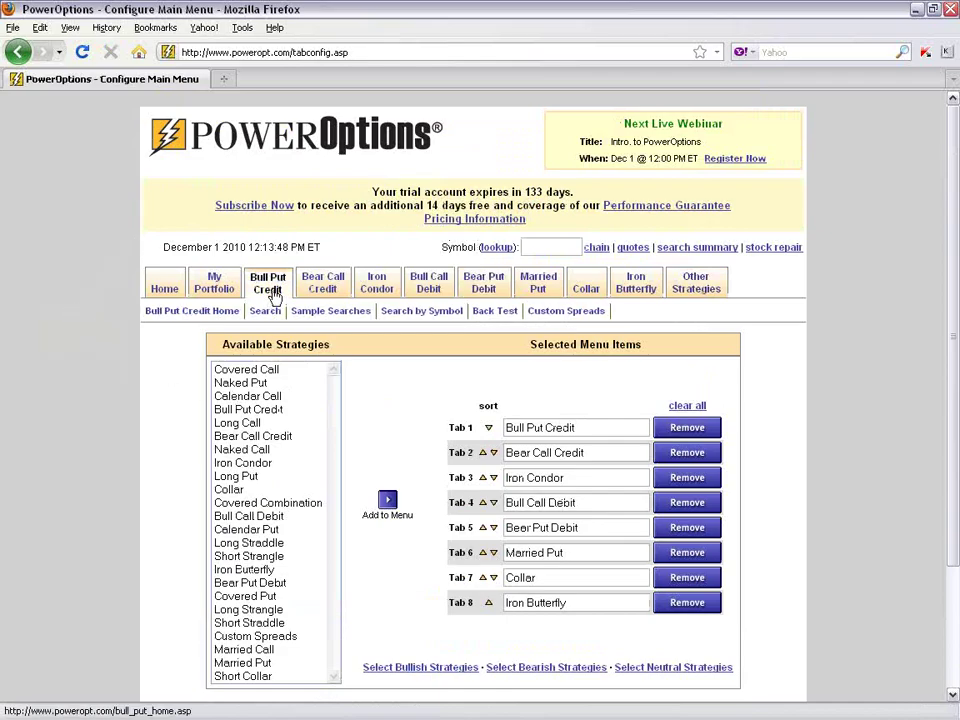
pyautogui.moveTo(328, 296)
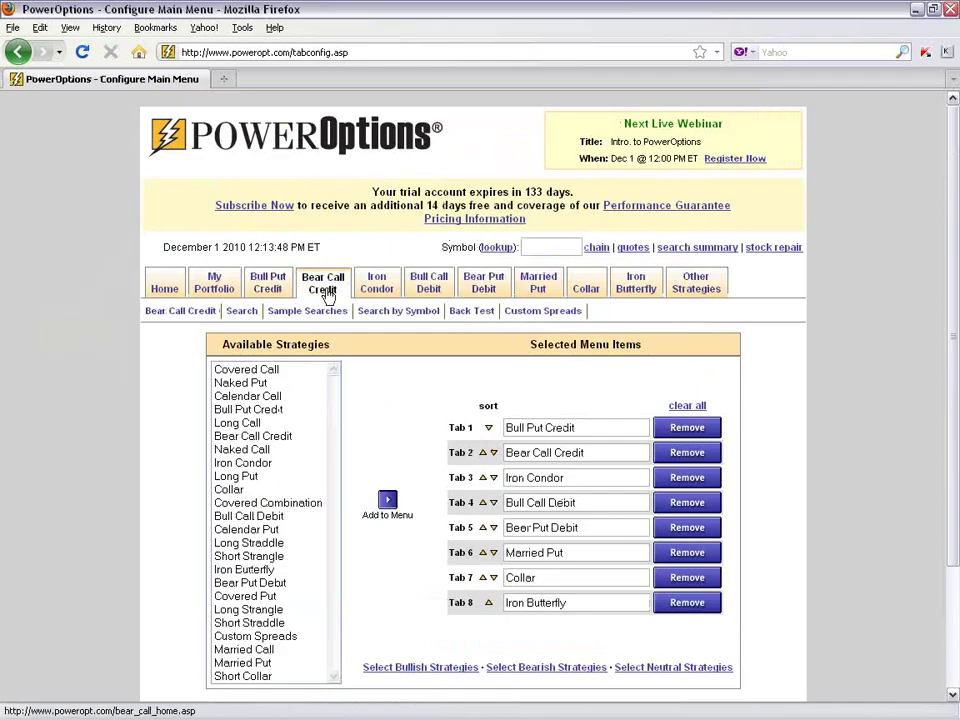
pyautogui.moveTo(428, 290)
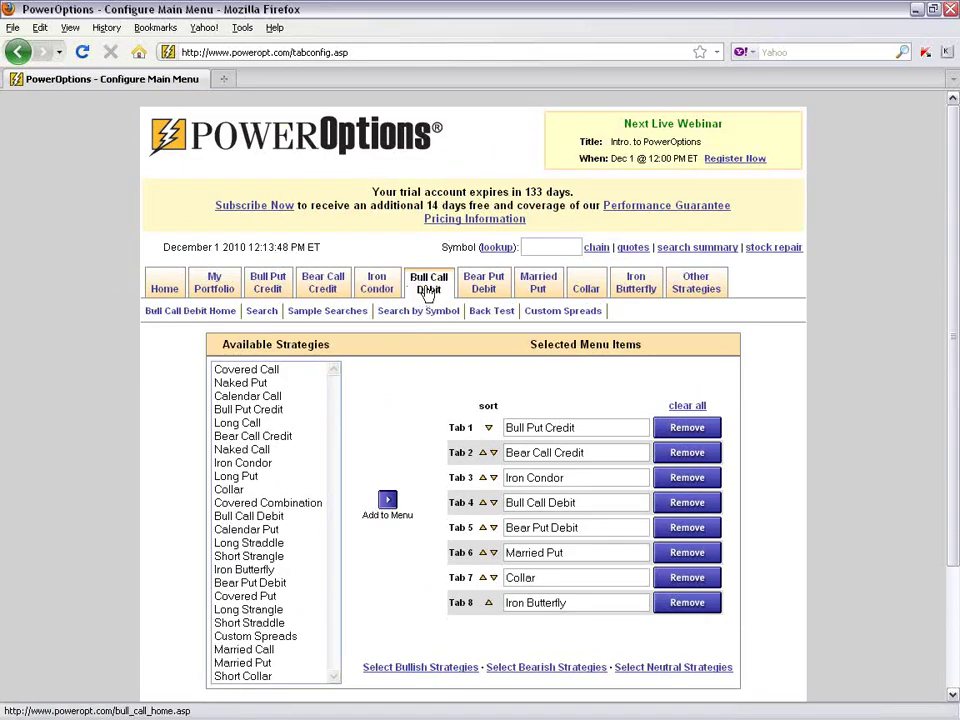
pyautogui.moveTo(538, 287)
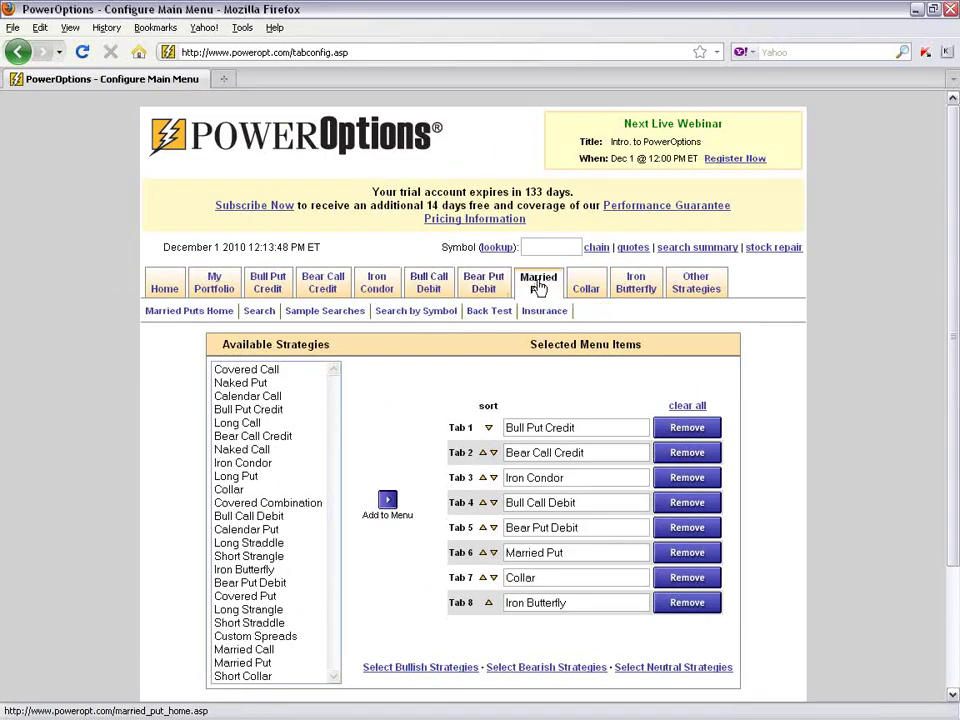
pyautogui.moveTo(624, 297)
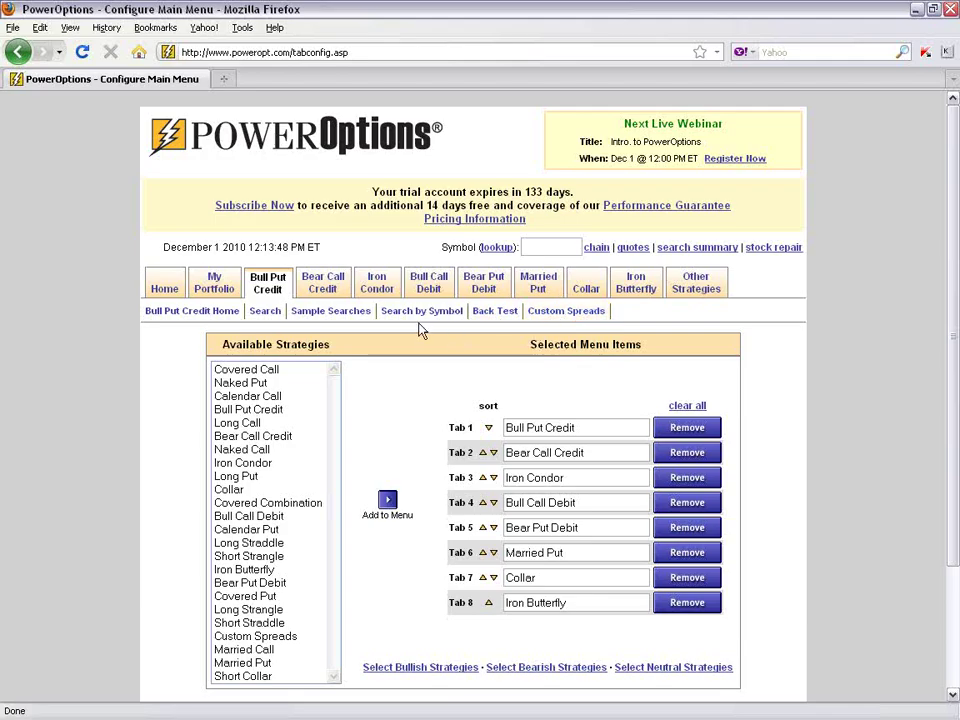
pyautogui.click(280, 294)
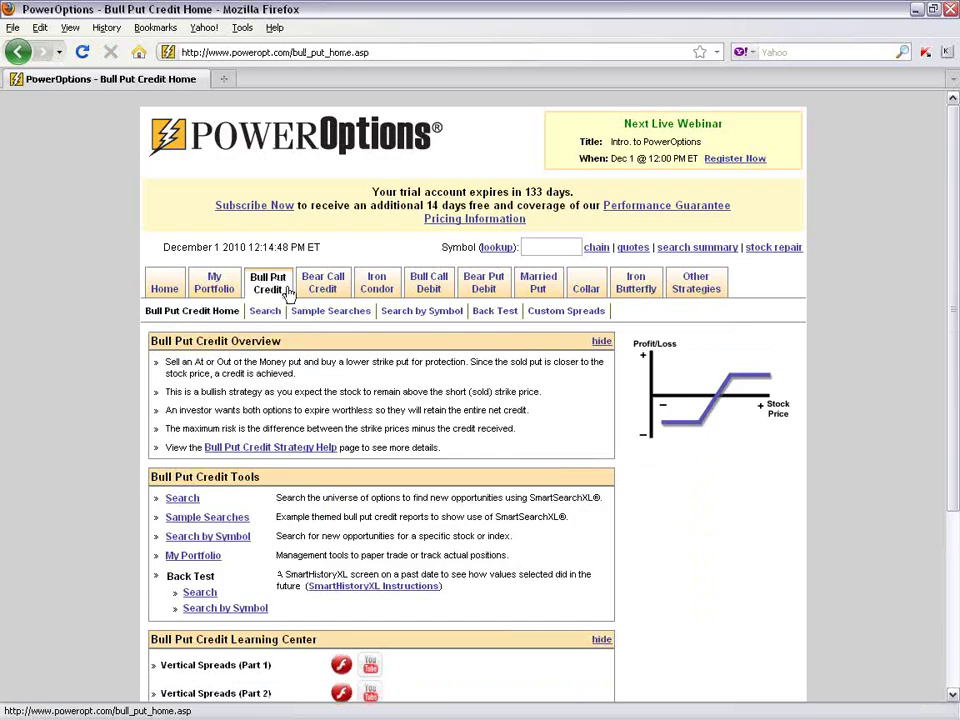
pyautogui.moveTo(218, 296)
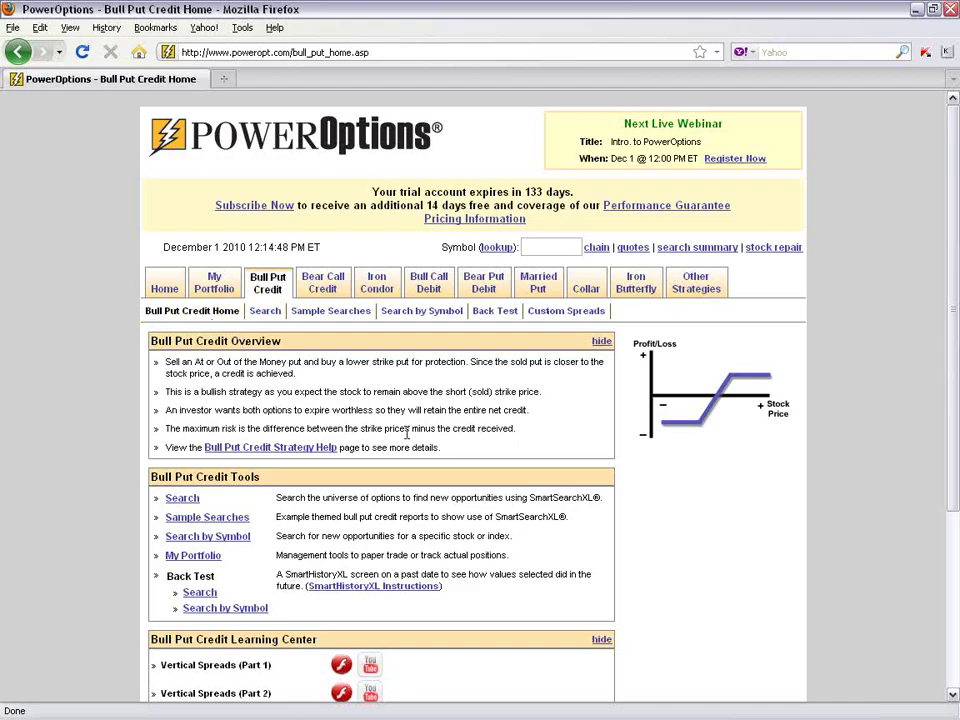
pyautogui.moveTo(955, 313); pyautogui.dragTo(953, 381)
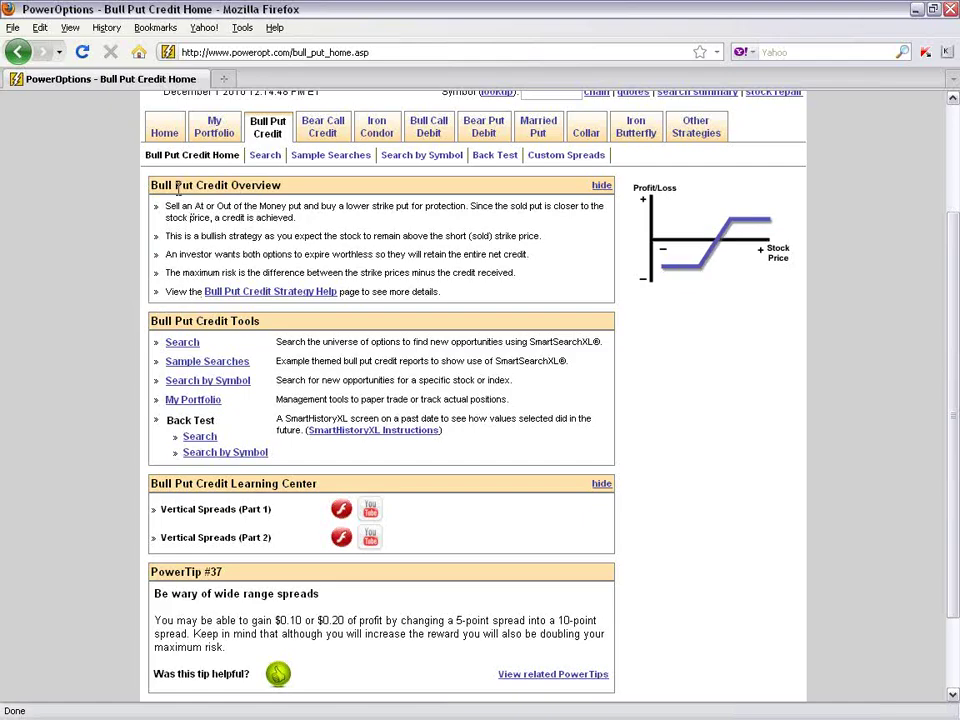
pyautogui.moveTo(173, 185); pyautogui.dragTo(295, 186)
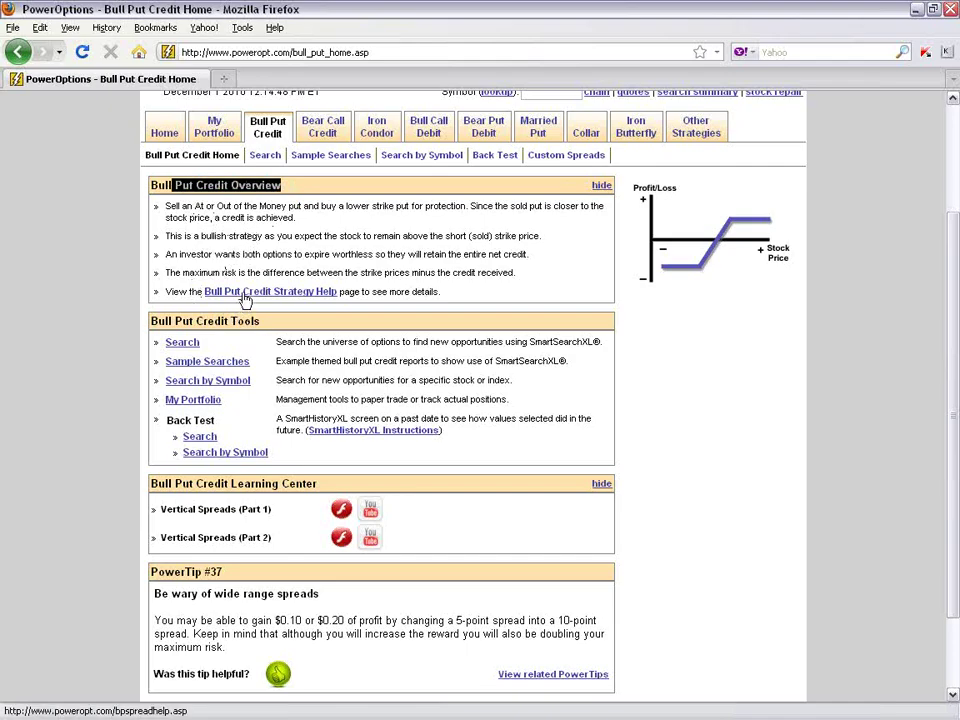
pyautogui.click(108, 326)
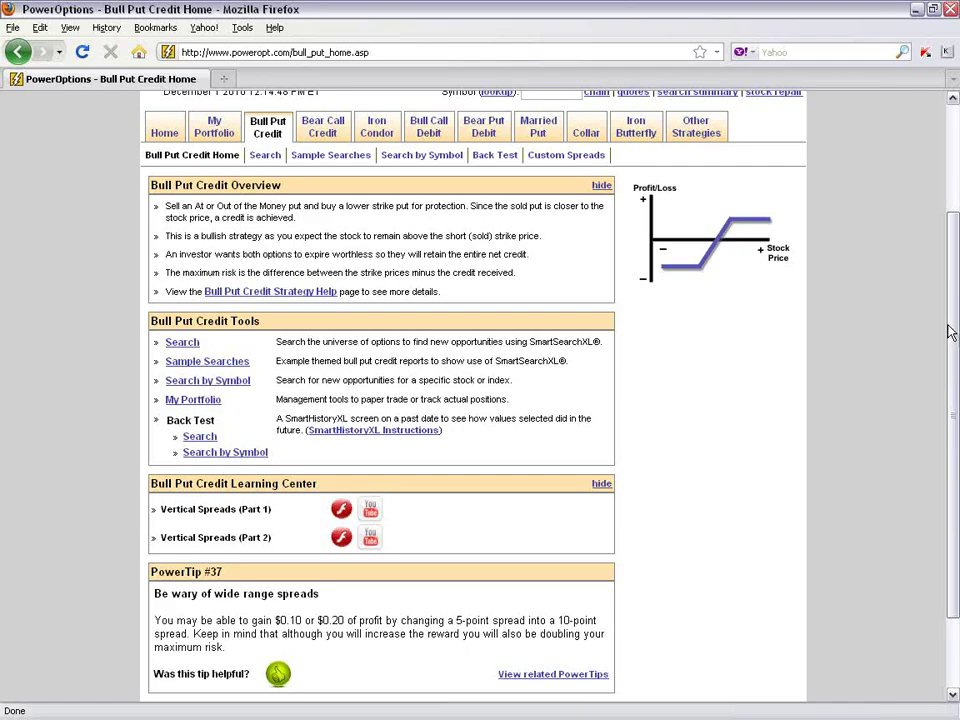
pyautogui.moveTo(950, 330); pyautogui.dragTo(917, 396)
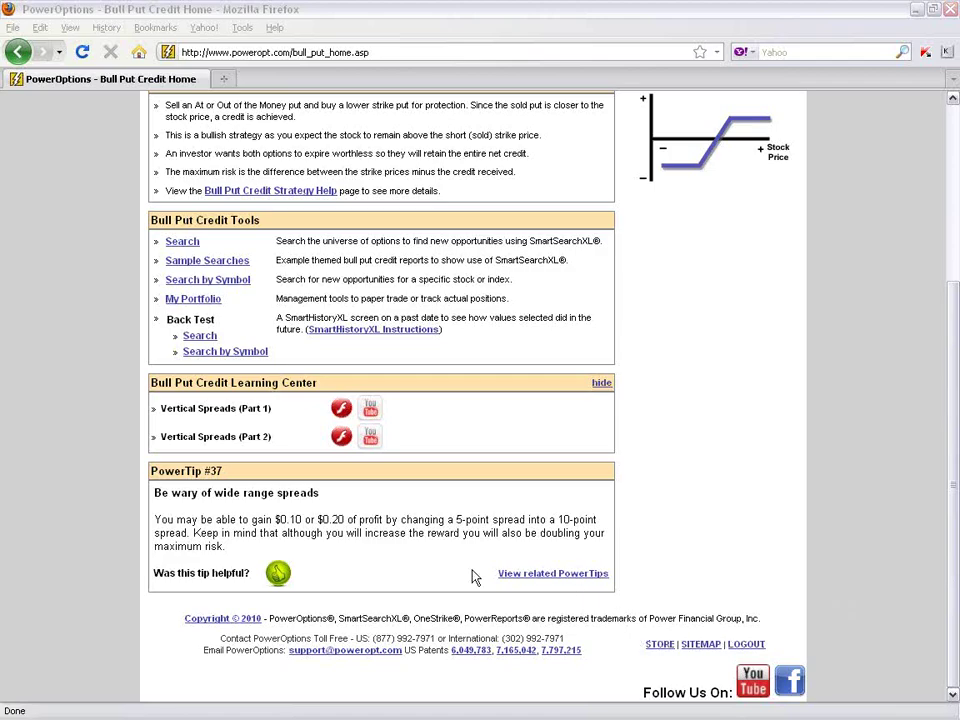
pyautogui.click(118, 497)
pyautogui.scroll(5, 94, 499)
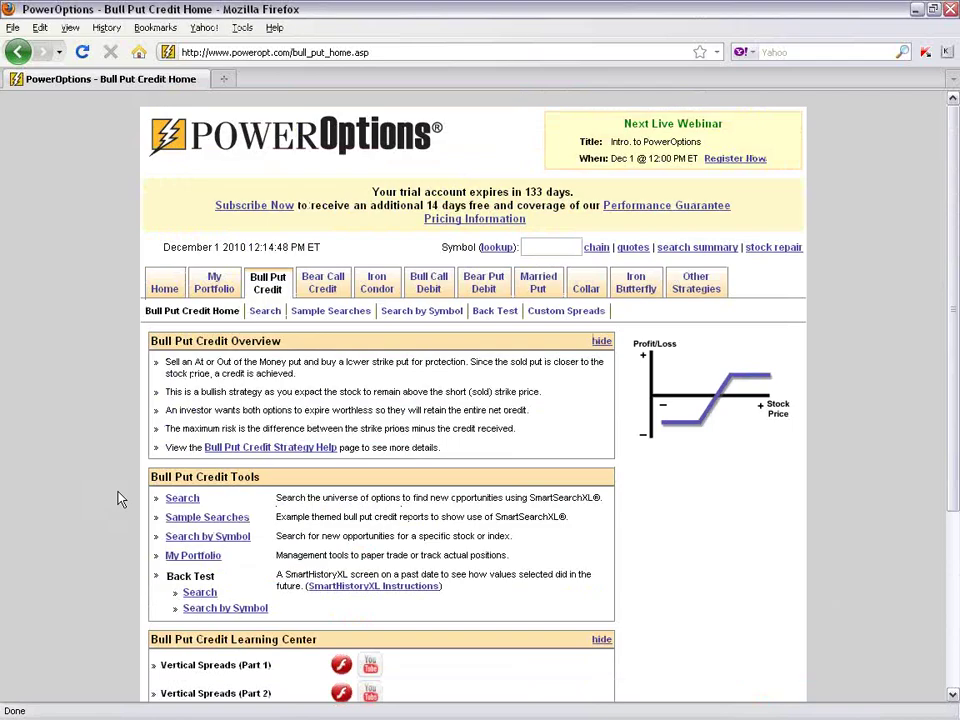
# Open the Married Put home page and examine its overview, tools, learning center articles and PowerTip
pyautogui.click(538, 291)
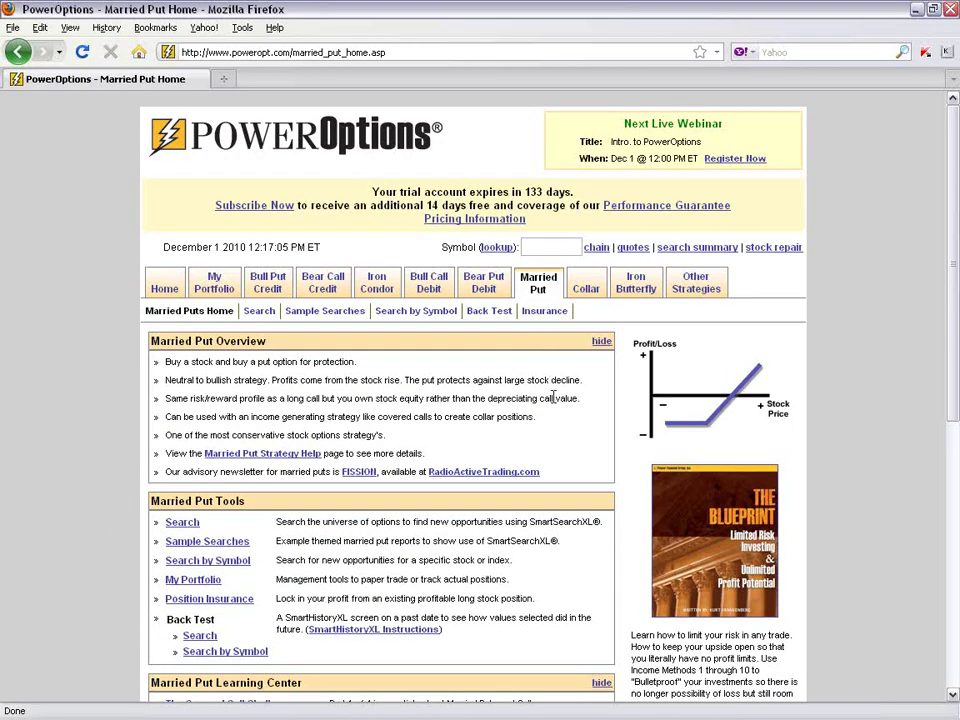
pyautogui.moveTo(955, 300); pyautogui.dragTo(955, 346)
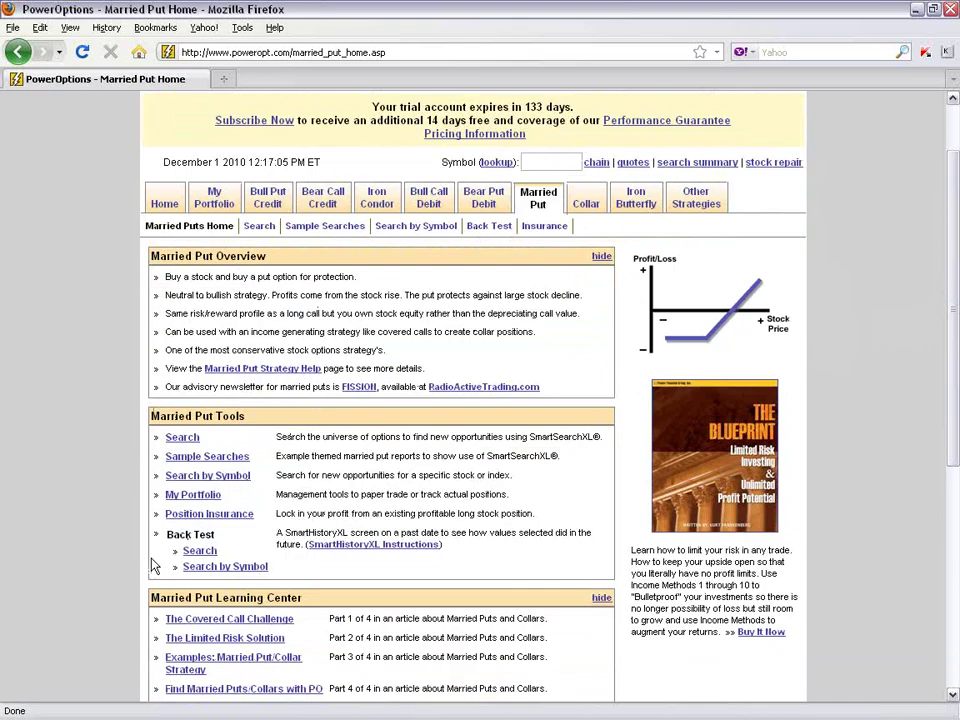
pyautogui.scroll(-2, 268, 567)
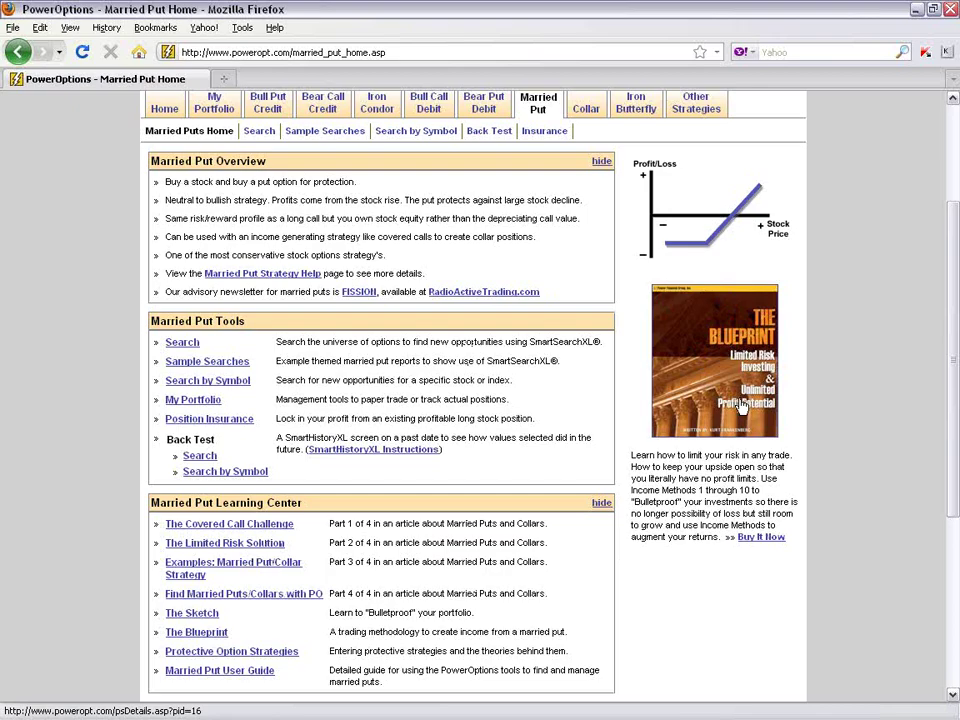
pyautogui.moveTo(953, 355); pyautogui.dragTo(945, 472)
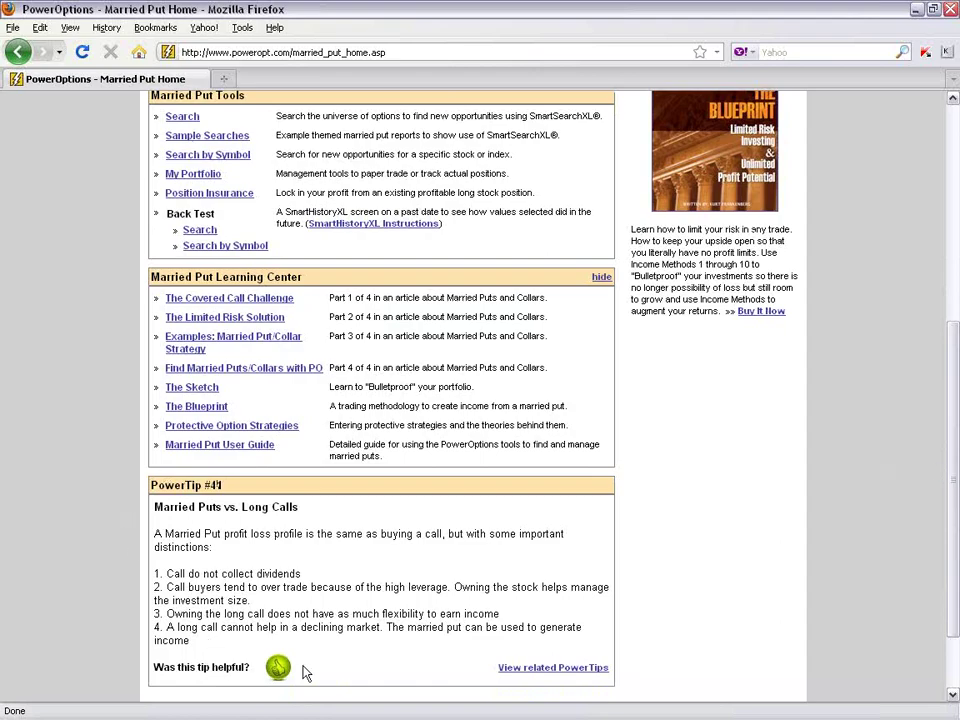
pyautogui.moveTo(949, 542); pyautogui.dragTo(946, 372)
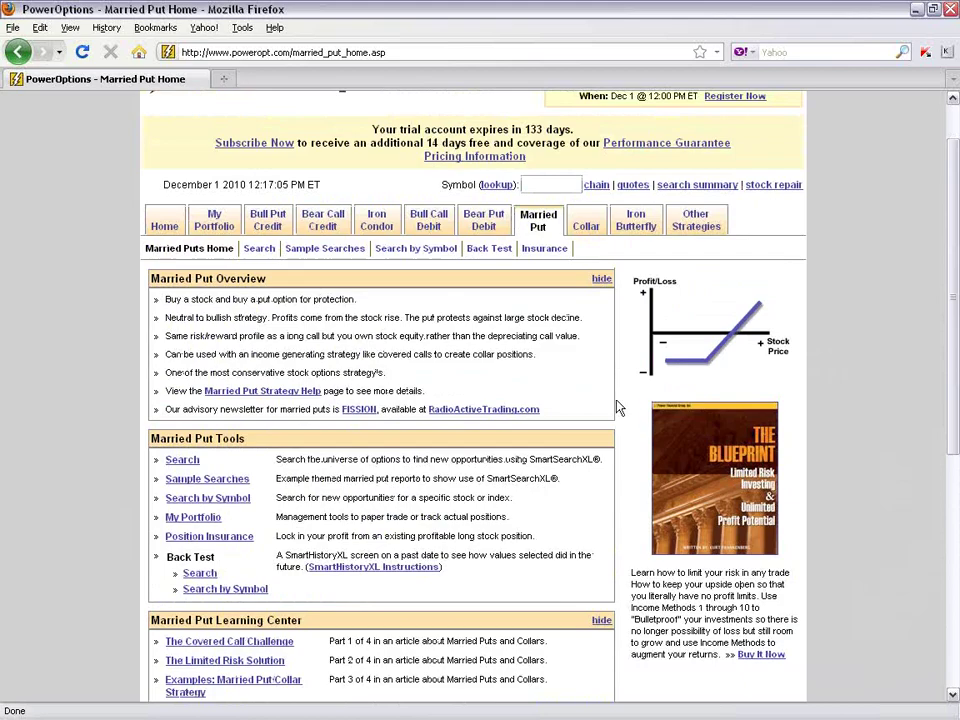
# Open the Bull Put Credit spread search and review its results table and saved search settings
pyautogui.moveTo(270, 228)
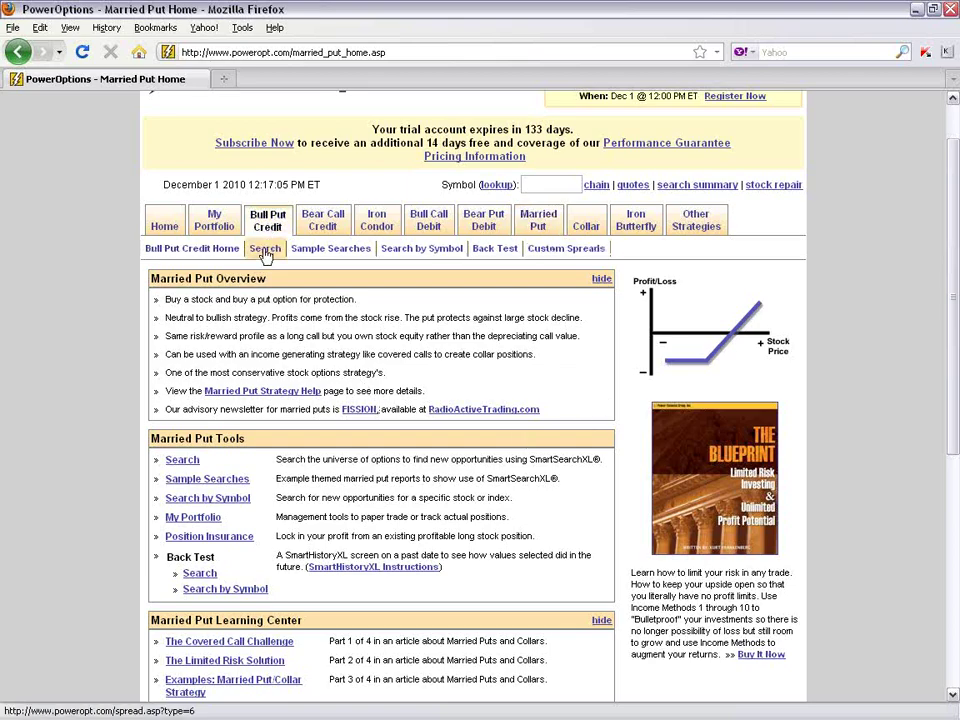
pyautogui.click(220, 251)
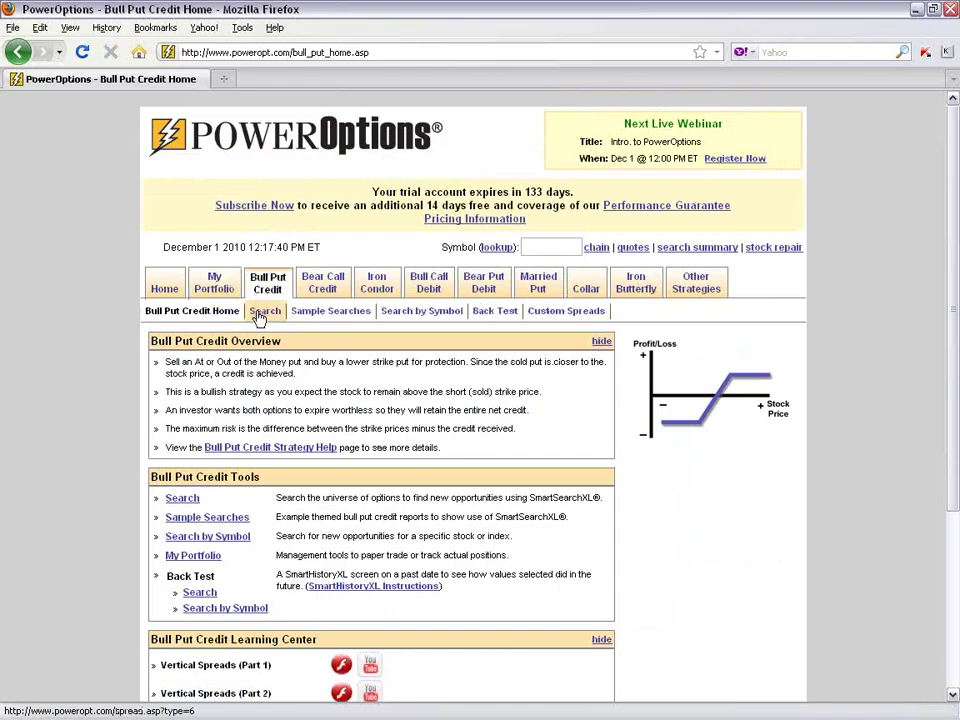
pyautogui.click(262, 312)
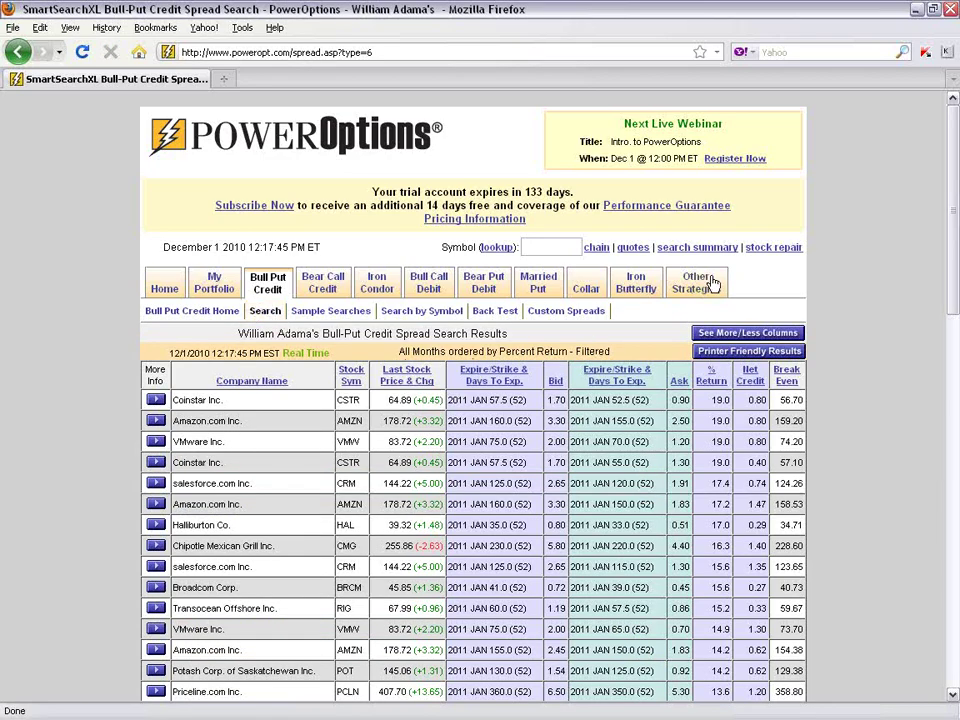
pyautogui.scroll(-4, 943, 293)
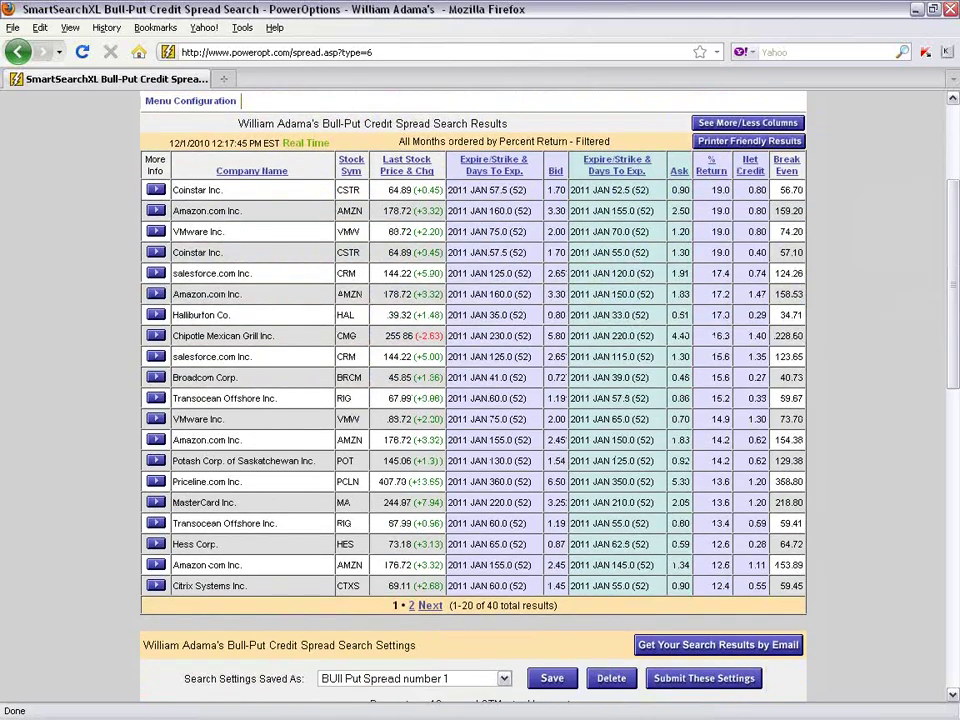
pyautogui.scroll(-8, 952, 240)
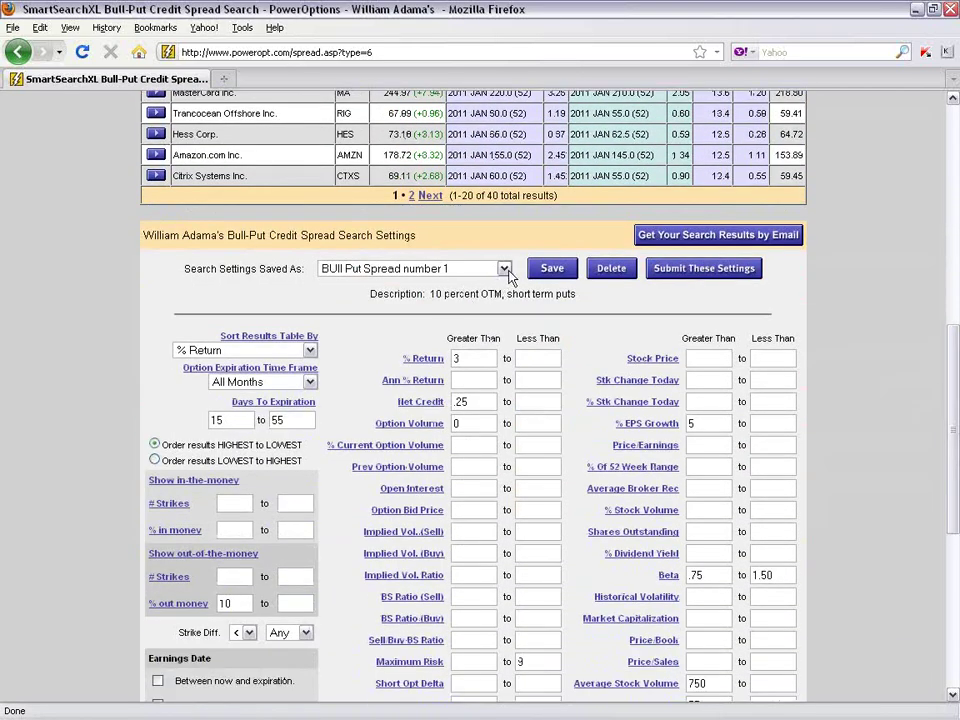
# Load the saved search settings **An Initial Value Set and bring up its criteria below the results
pyautogui.click(508, 270)
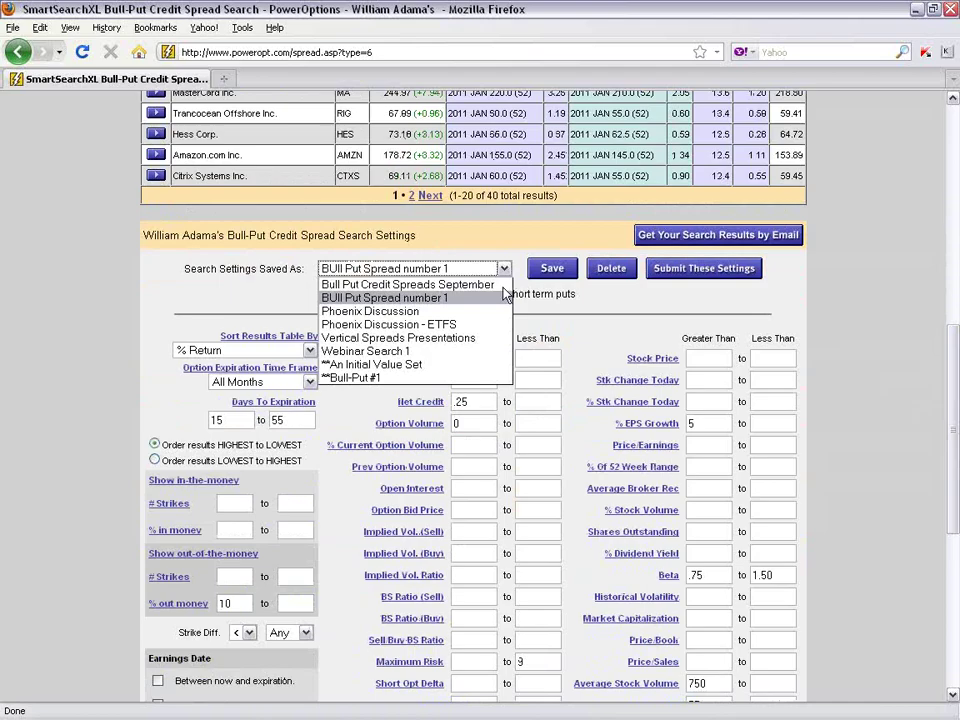
pyautogui.click(500, 366)
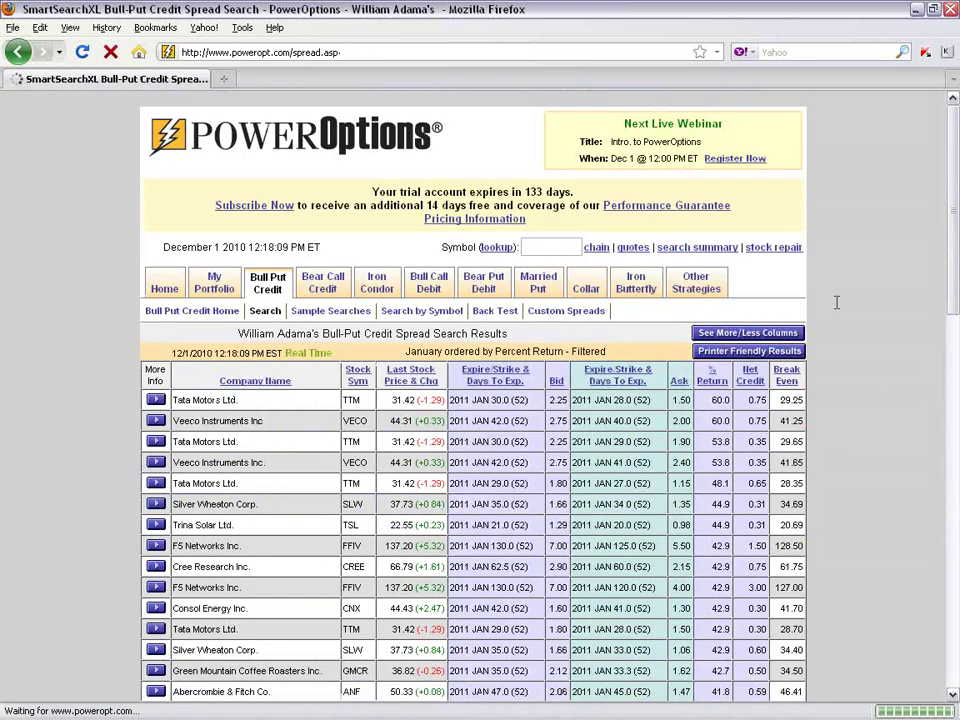
pyautogui.moveTo(953, 250); pyautogui.dragTo(953, 360)
pyautogui.scroll(-4, 953, 360)
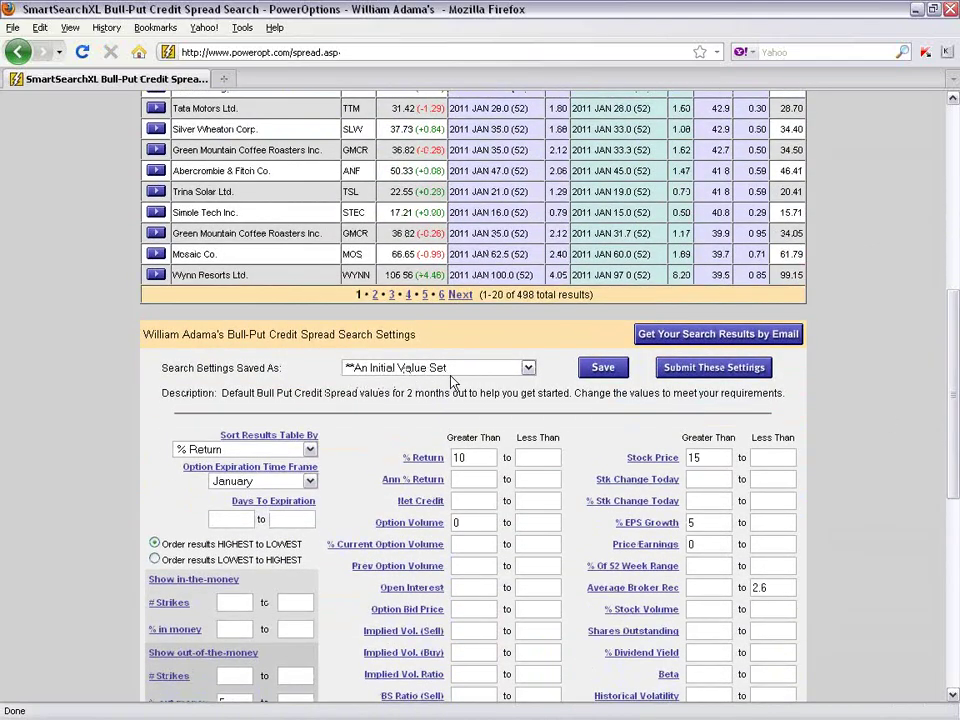
pyautogui.moveTo(955, 347); pyautogui.dragTo(950, 432)
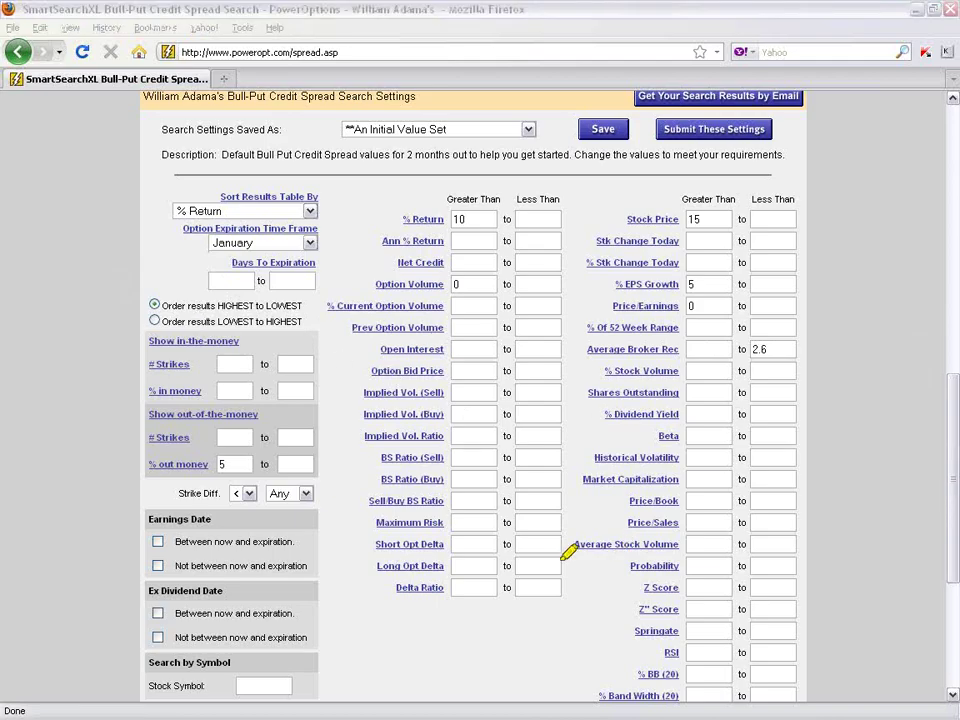
# Examine the default criteria for % out money, % Return, Option Volume, % EPS Growth, Price/Earnings and Average Broker Rec, plus the remaining filters
pyautogui.moveTo(218, 462); pyautogui.dragTo(305, 463)
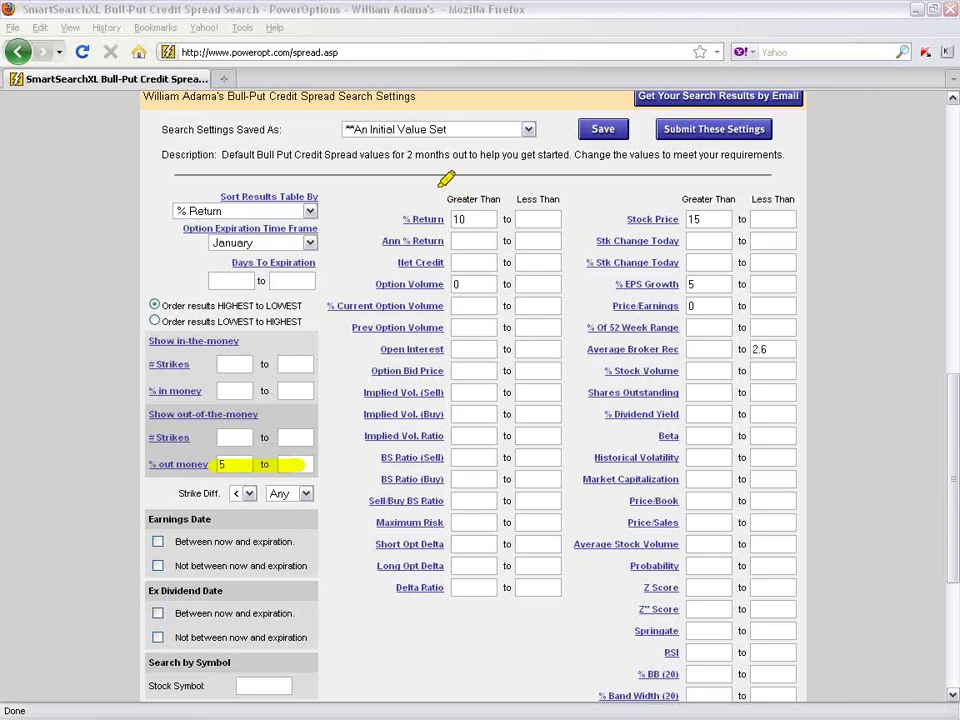
pyautogui.moveTo(455, 217); pyautogui.dragTo(552, 208)
pyautogui.moveTo(450, 217); pyautogui.dragTo(489, 214)
pyautogui.moveTo(446, 284); pyautogui.dragTo(474, 285)
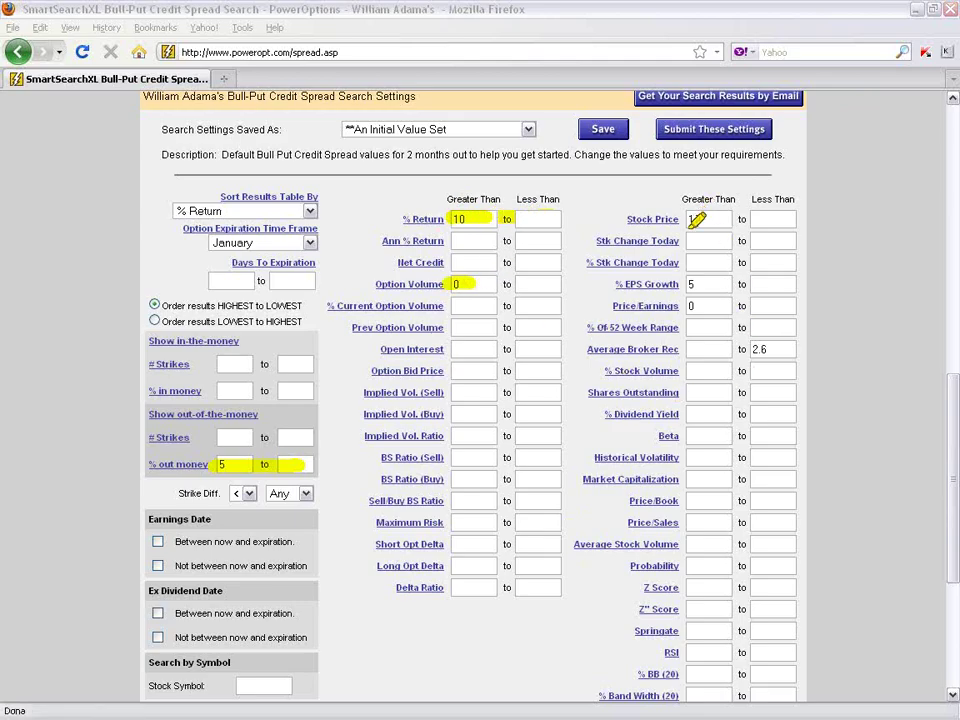
pyautogui.moveTo(614, 284)
pyautogui.mouseDown()
pyautogui.moveTo(728, 284)
pyautogui.moveTo(722, 306)
pyautogui.mouseUp()
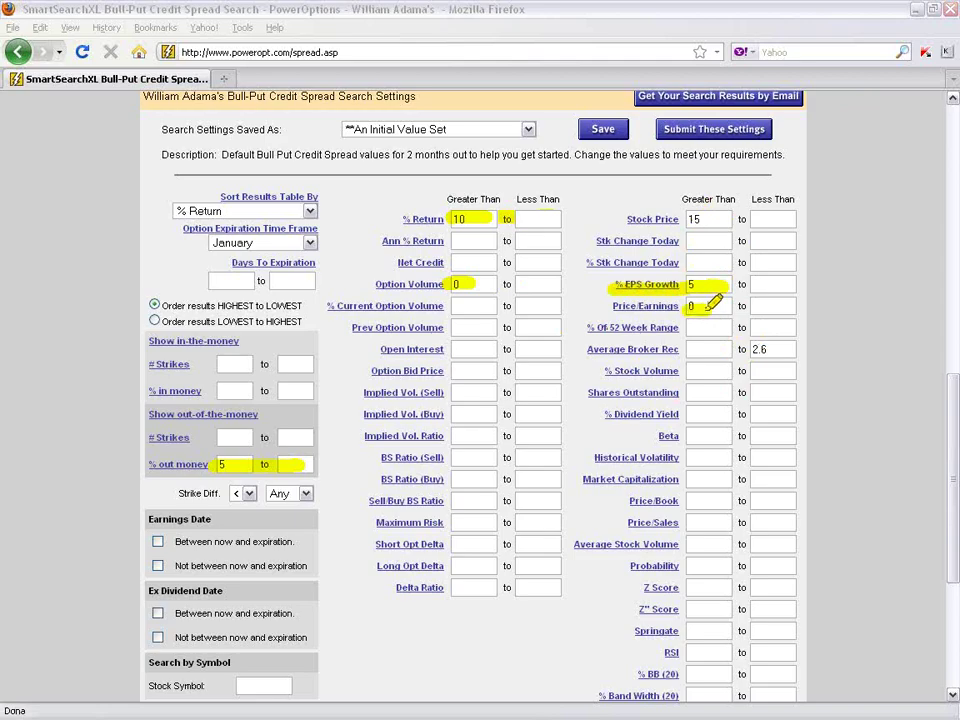
pyautogui.moveTo(752, 349); pyautogui.dragTo(672, 349)
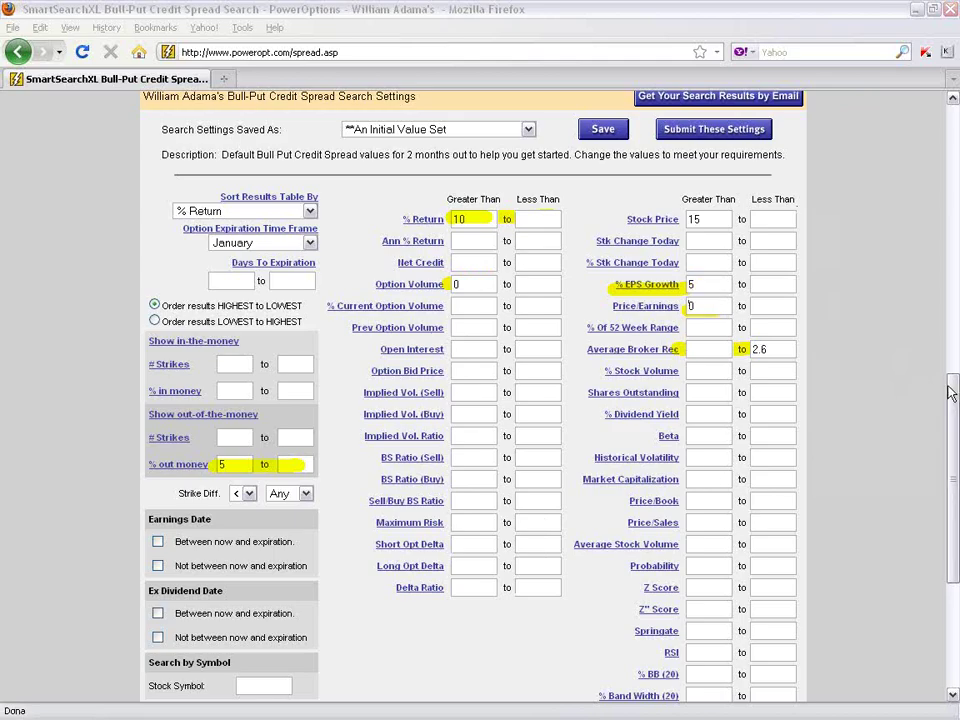
pyautogui.moveTo(952, 396); pyautogui.dragTo(952, 471)
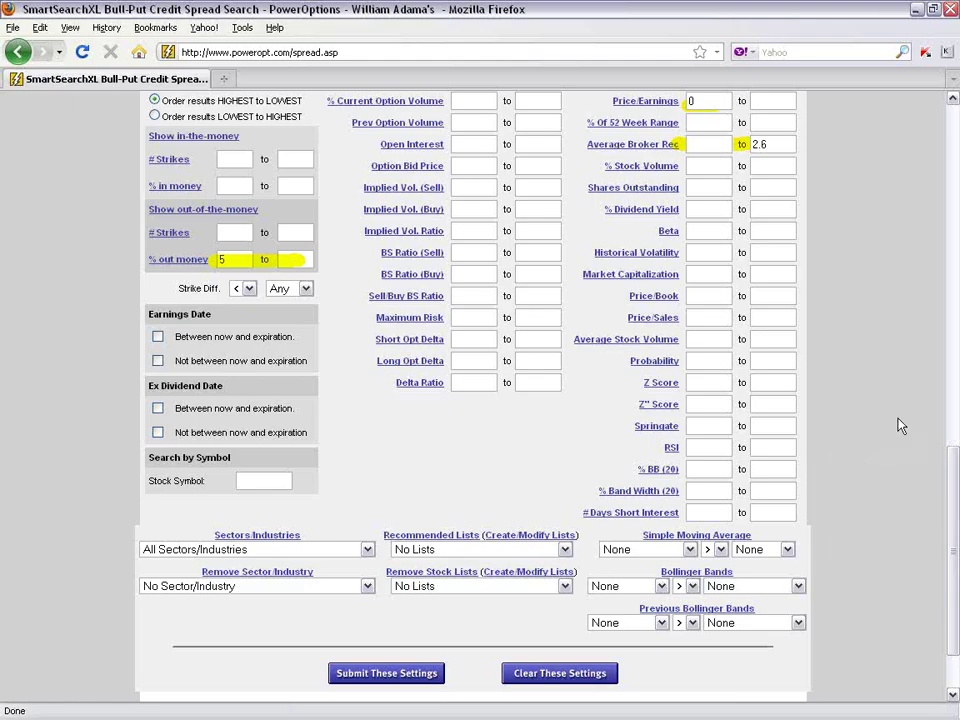
pyautogui.moveTo(954, 510); pyautogui.dragTo(948, 410)
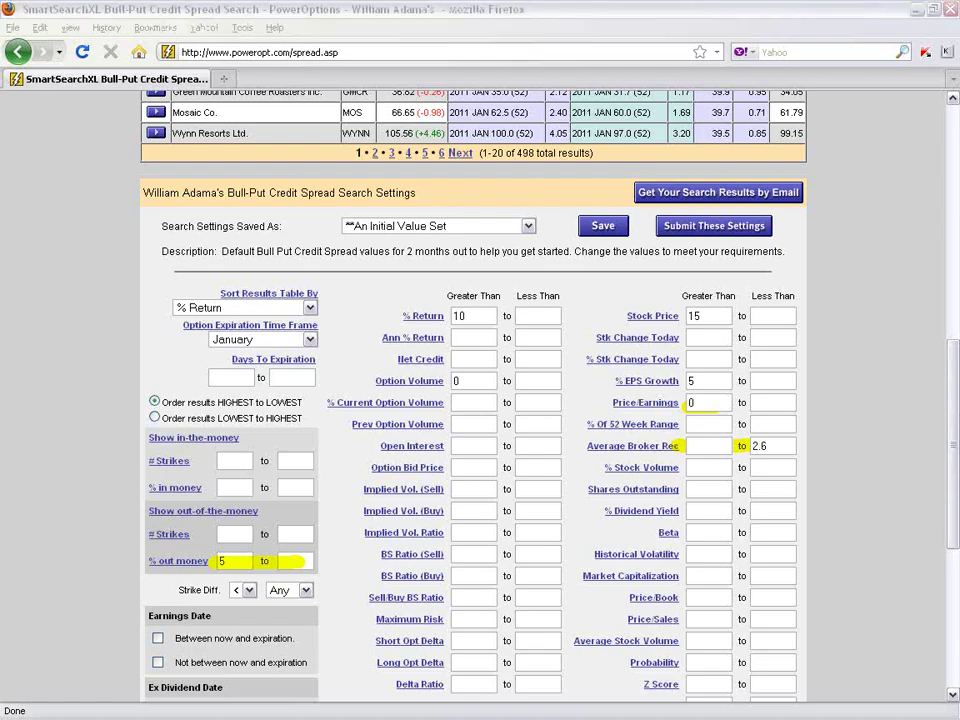
pyautogui.press('Escape')
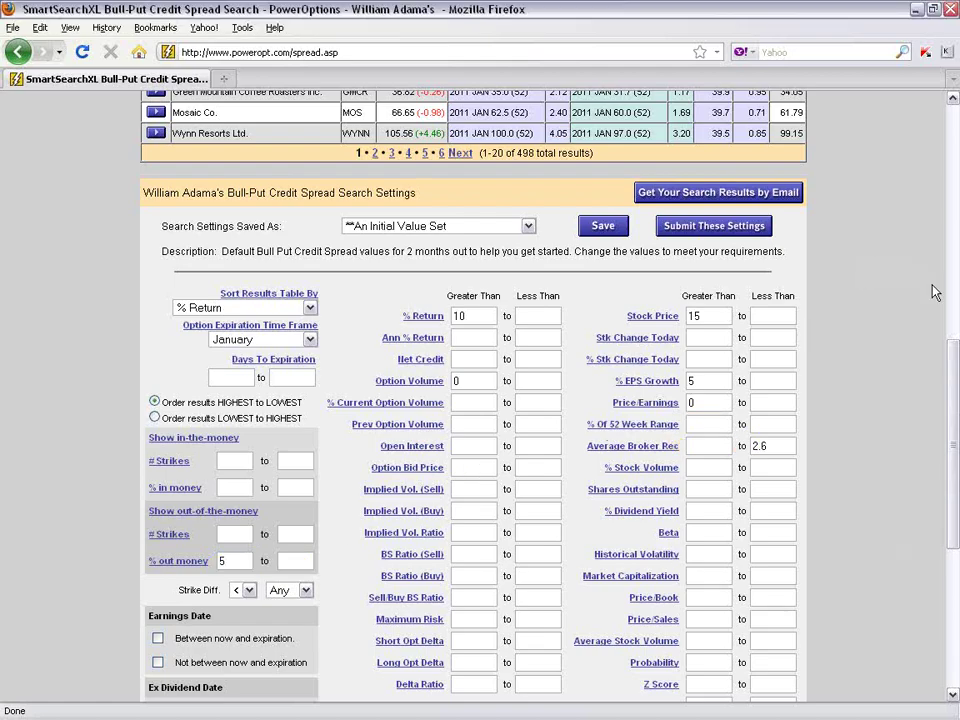
# Set the minimum % out money in the out-of-the-money criteria to 8
pyautogui.moveTo(950, 353); pyautogui.dragTo(951, 392)
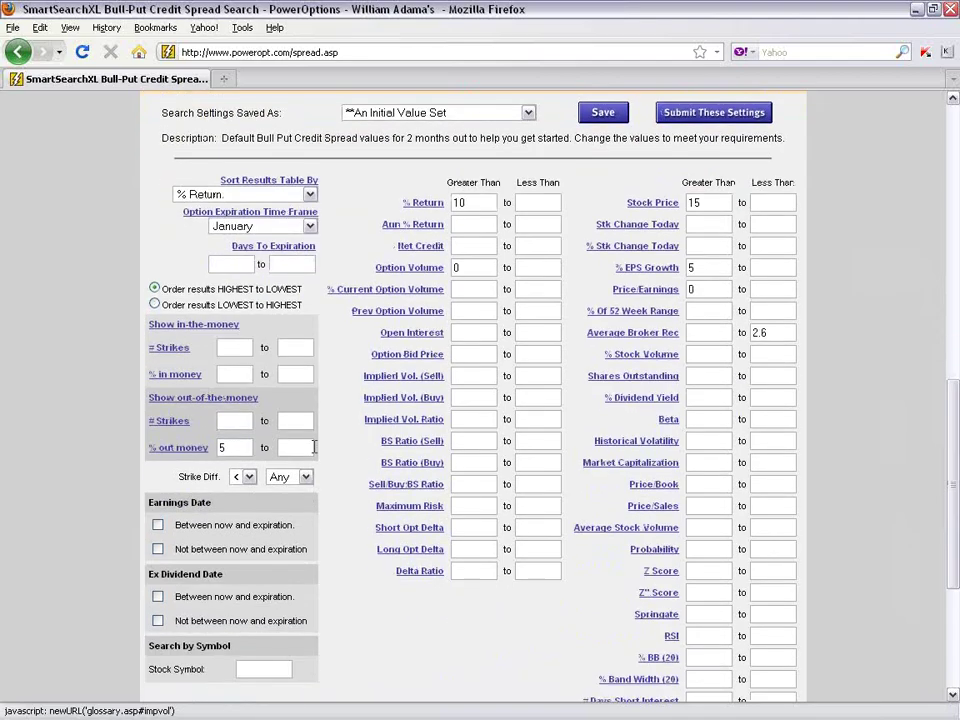
pyautogui.click(232, 447)
pyautogui.press('BackSpace')
pyautogui.write('8')
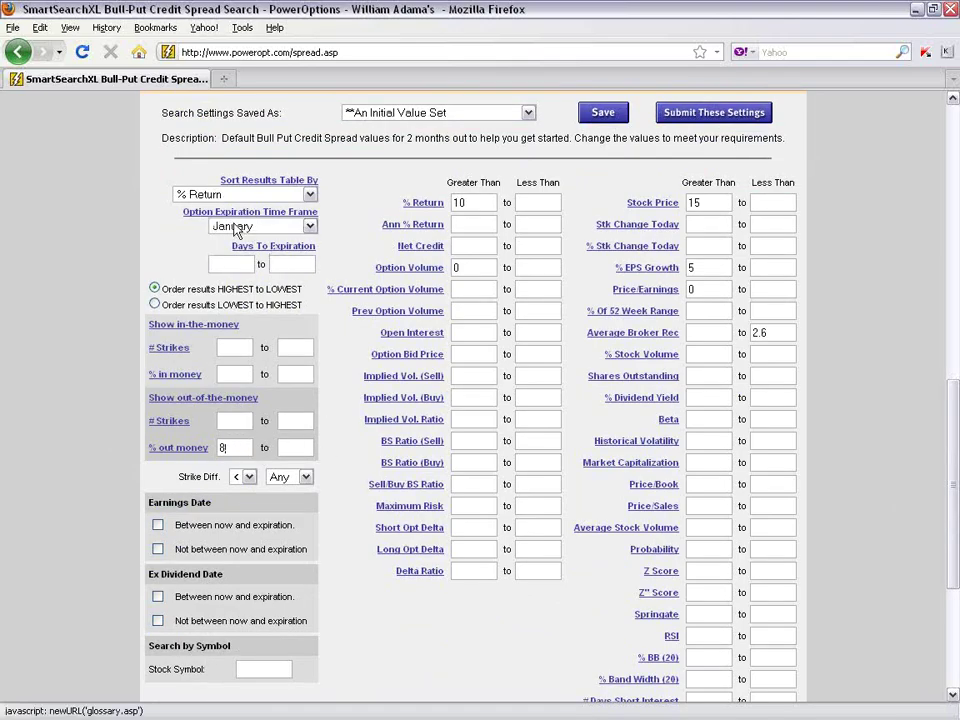
# Set the option expiration time frame to All Months and limit days to expiration to 0 to 55
pyautogui.click(311, 228)
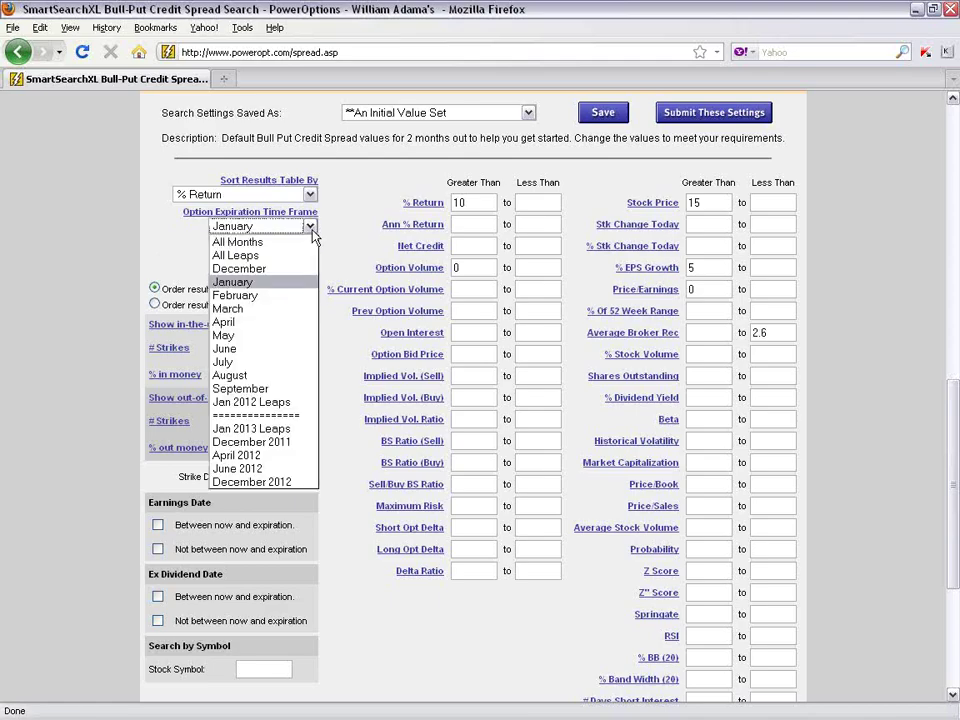
pyautogui.click(259, 246)
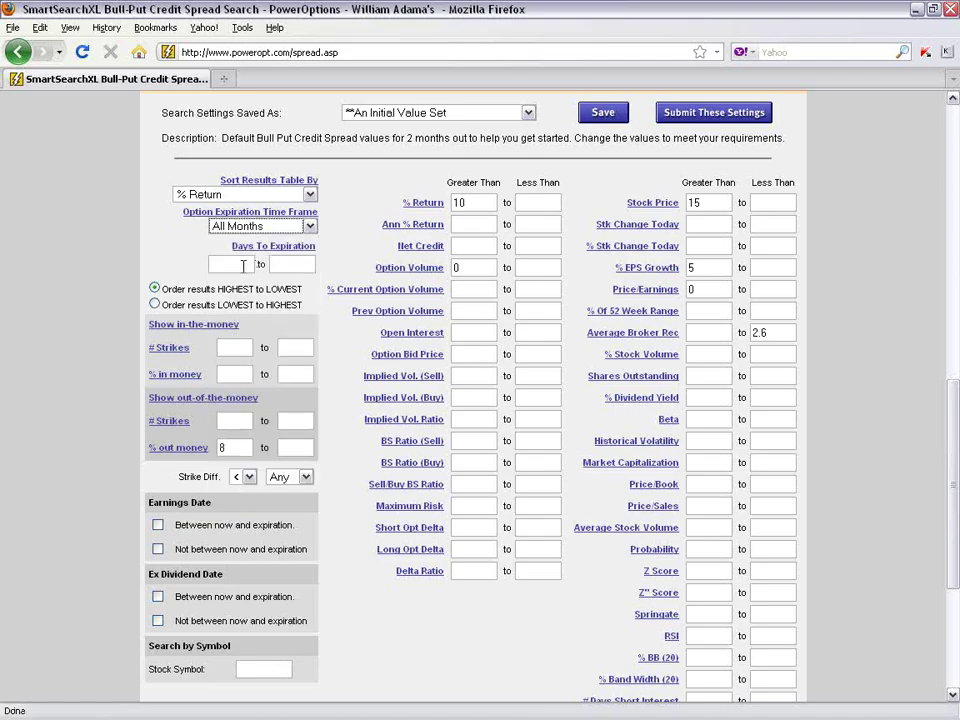
pyautogui.click(240, 266)
pyautogui.write('0')
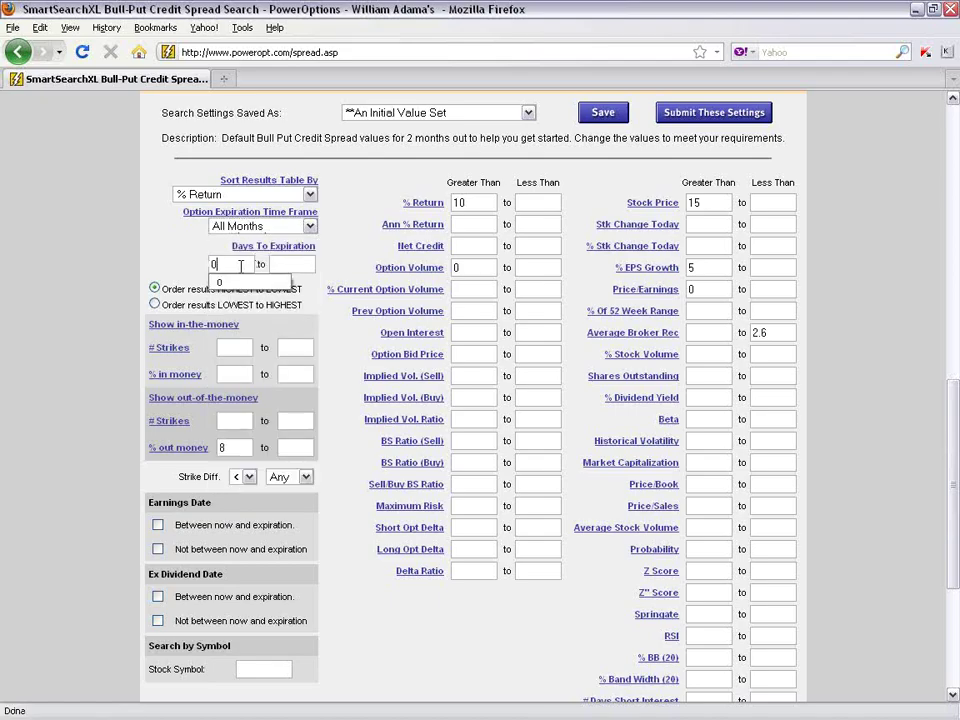
pyautogui.click(311, 264)
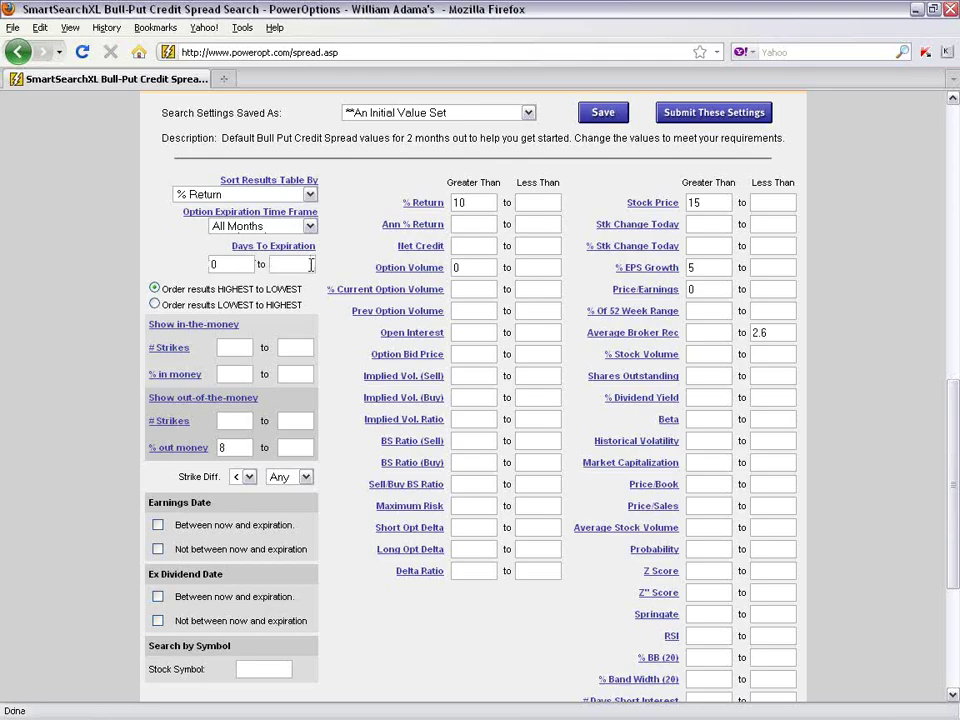
pyautogui.write('50')
pyautogui.moveTo(952, 476)
pyautogui.mouseDown()
pyautogui.moveTo(949, 424)
pyautogui.moveTo(952, 478)
pyautogui.mouseUp()
pyautogui.click(292, 260)
pyautogui.press('BackSpace')
pyautogui.write('5')
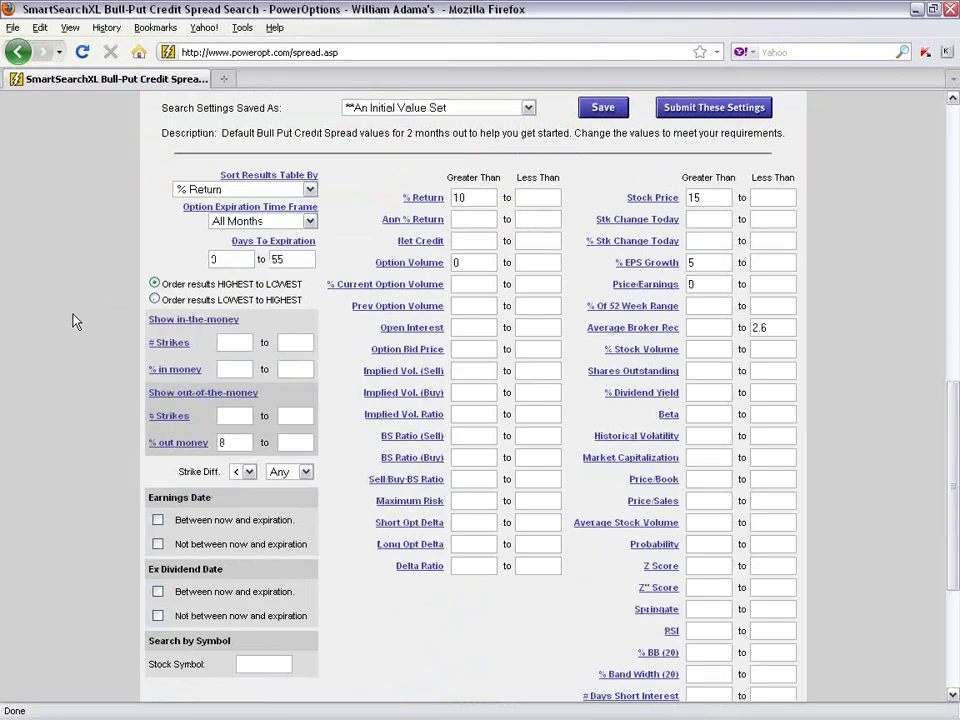
# Restrict the search to stocks whose earnings date is not between now and expiration
pyautogui.scroll(-2, 72, 325)
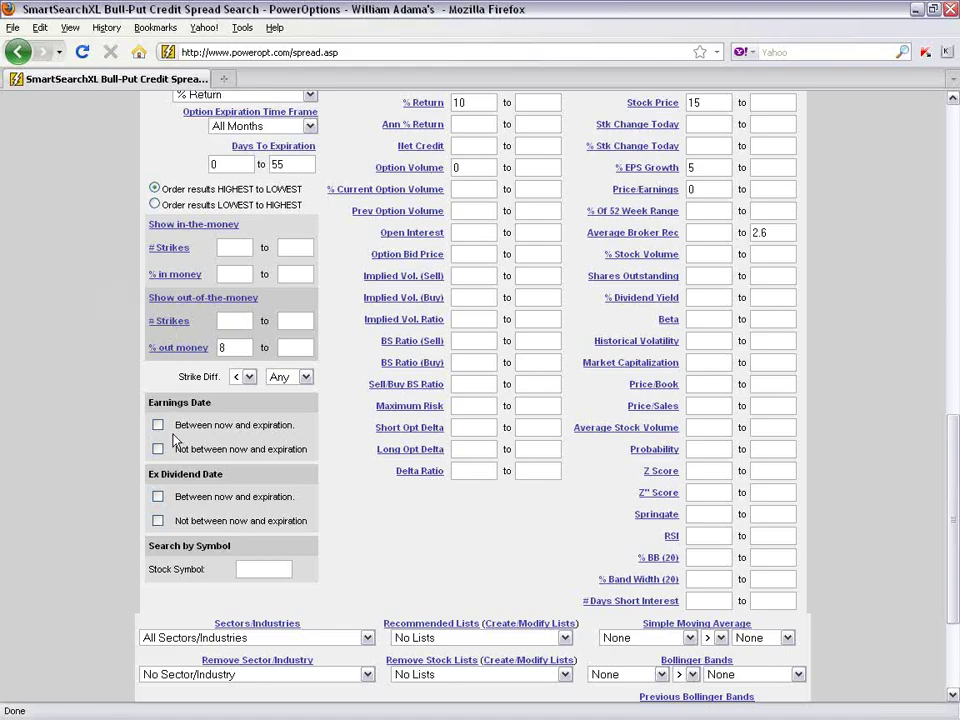
pyautogui.moveTo(147, 401); pyautogui.dragTo(212, 401)
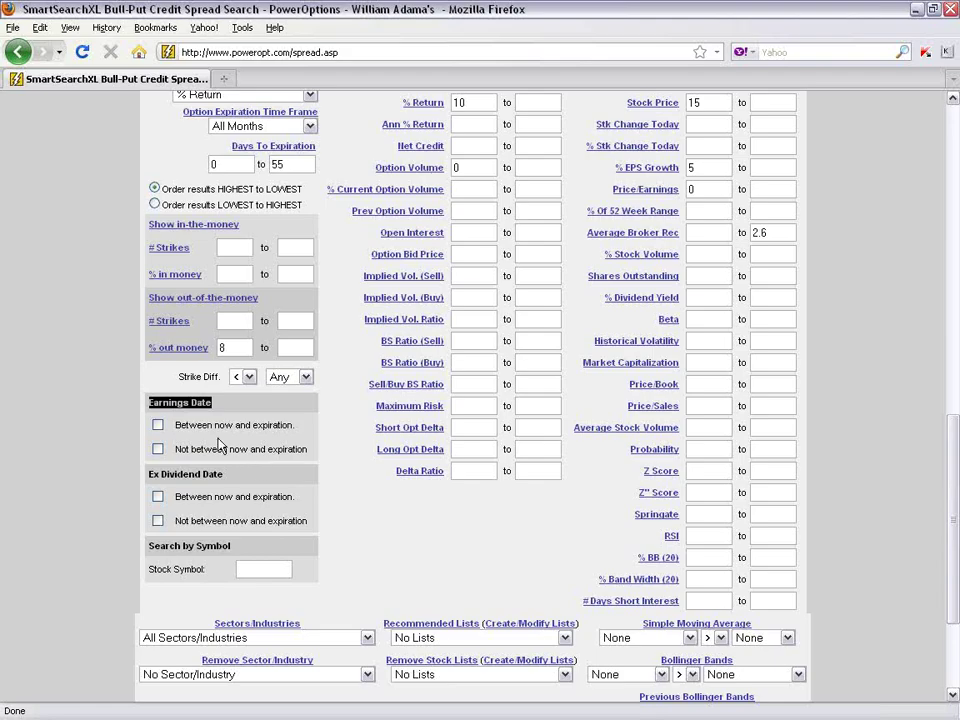
pyautogui.click(135, 389)
pyautogui.click(157, 449)
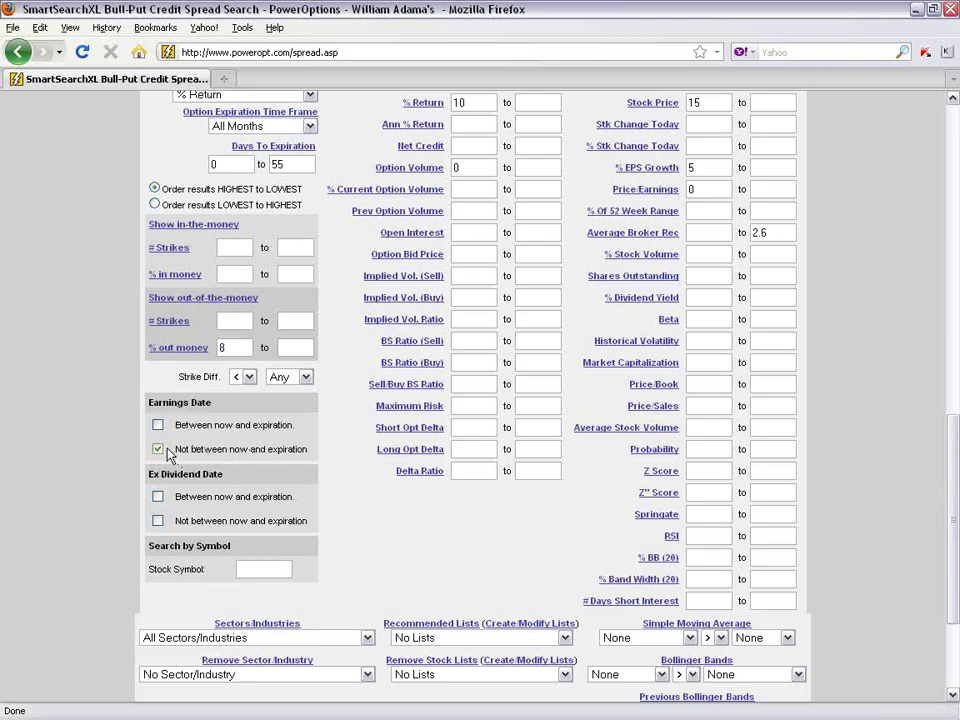
pyautogui.moveTo(306, 450); pyautogui.dragTo(178, 452)
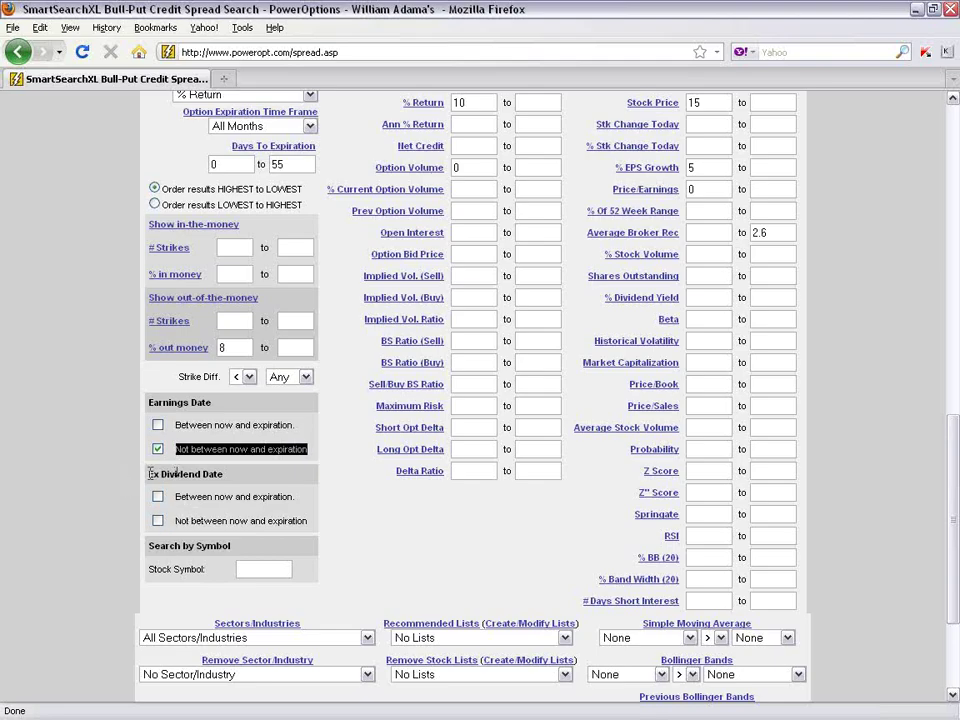
pyautogui.click(178, 495)
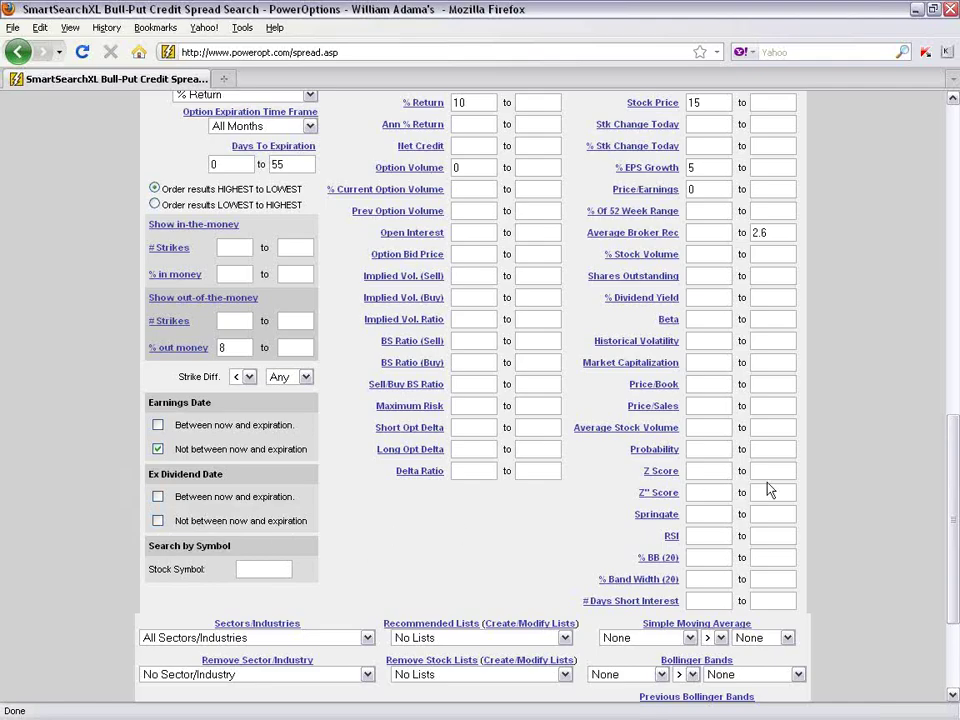
# Set the minimum Net Credit to .50, keeping the % Return criterion as it is
pyautogui.scroll(2, 953, 478)
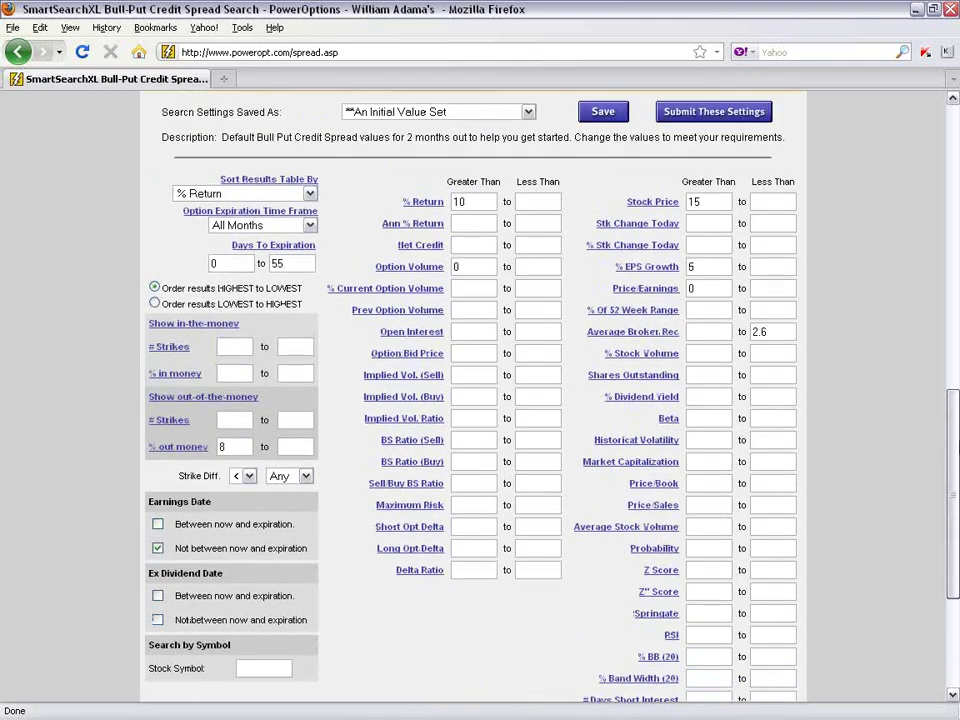
pyautogui.scroll(1, 953, 478)
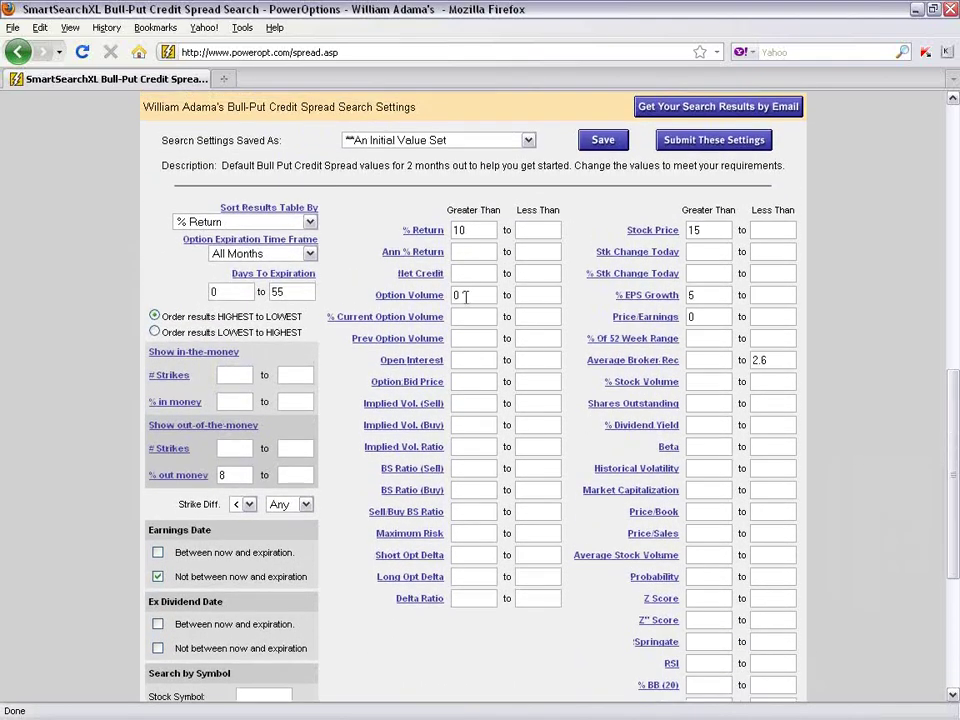
pyautogui.doubleClick(455, 230)
pyautogui.click(480, 231)
pyautogui.click(479, 275)
pyautogui.write('.50')
# Set the minimum Option Volume to 10 and the minimum Open Interest to 50
pyautogui.click(492, 293)
pyautogui.press('BackSpace')
pyautogui.write('10')
pyautogui.click(477, 364)
pyautogui.write('50')
pyautogui.moveTo(477, 362); pyautogui.dragTo(455, 372)
pyautogui.press('Tab')
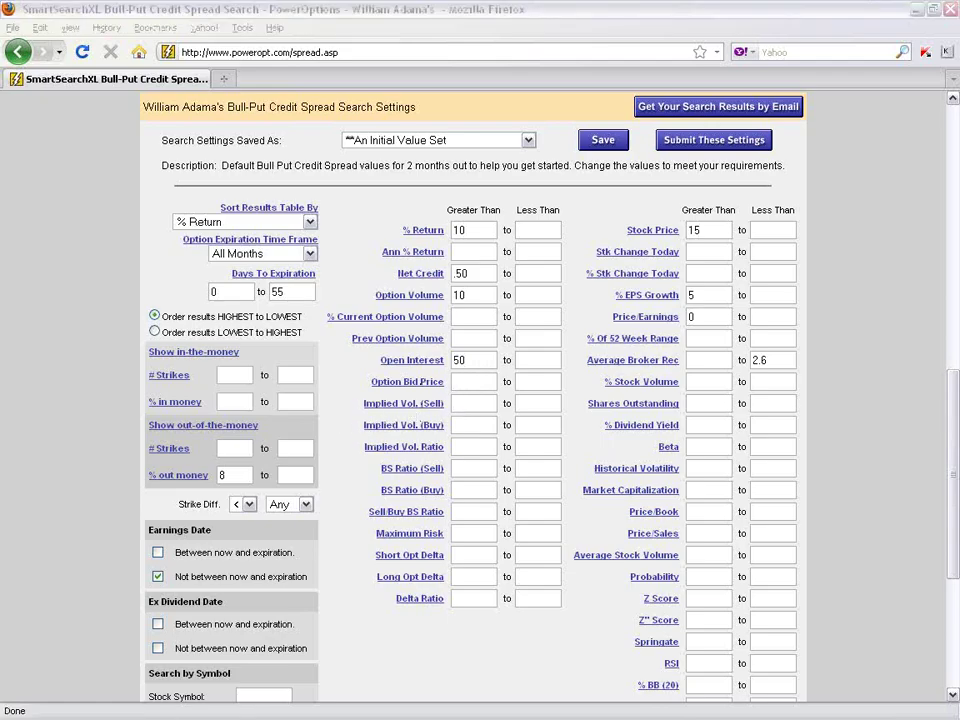
# Review the implied volatility, BS ratio and option delta criteria groups
pyautogui.moveTo(360, 400)
pyautogui.mouseDown()
pyautogui.moveTo(355, 465)
pyautogui.moveTo(448, 466)
pyautogui.mouseUp()
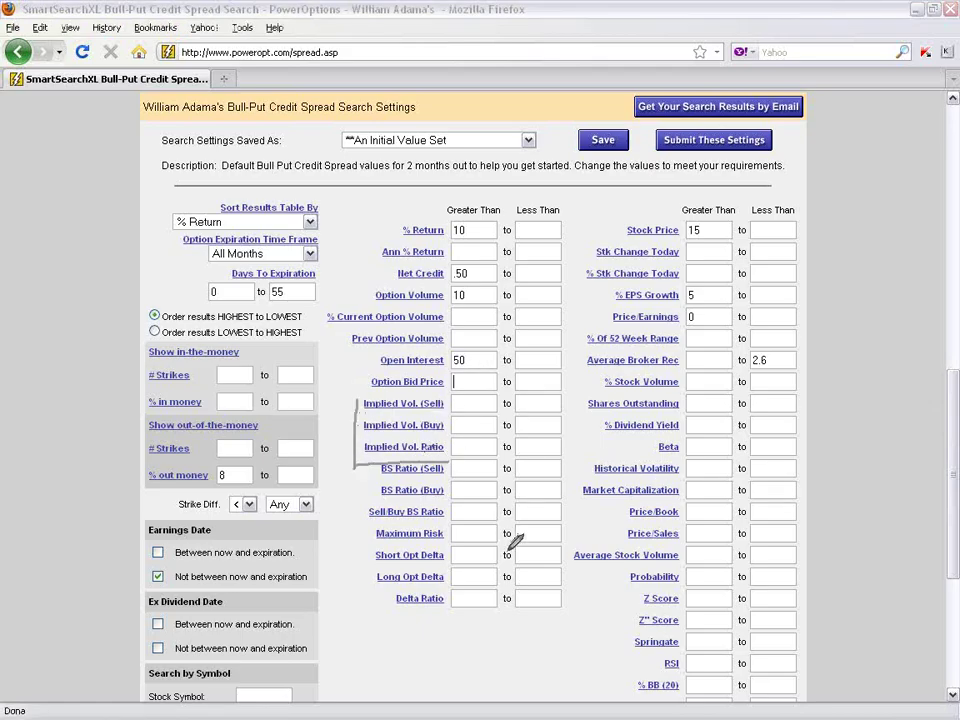
pyautogui.moveTo(369, 470)
pyautogui.mouseDown()
pyautogui.moveTo(369, 510)
pyautogui.moveTo(445, 512)
pyautogui.mouseUp()
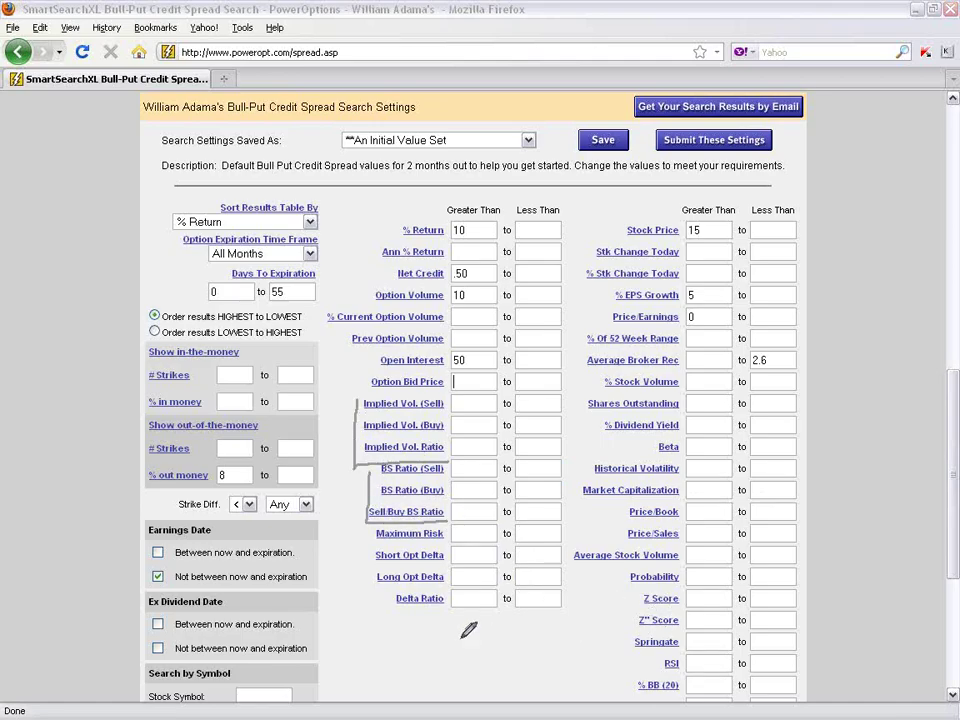
pyautogui.moveTo(370, 548)
pyautogui.mouseDown()
pyautogui.moveTo(369, 599)
pyautogui.moveTo(441, 615)
pyautogui.mouseUp()
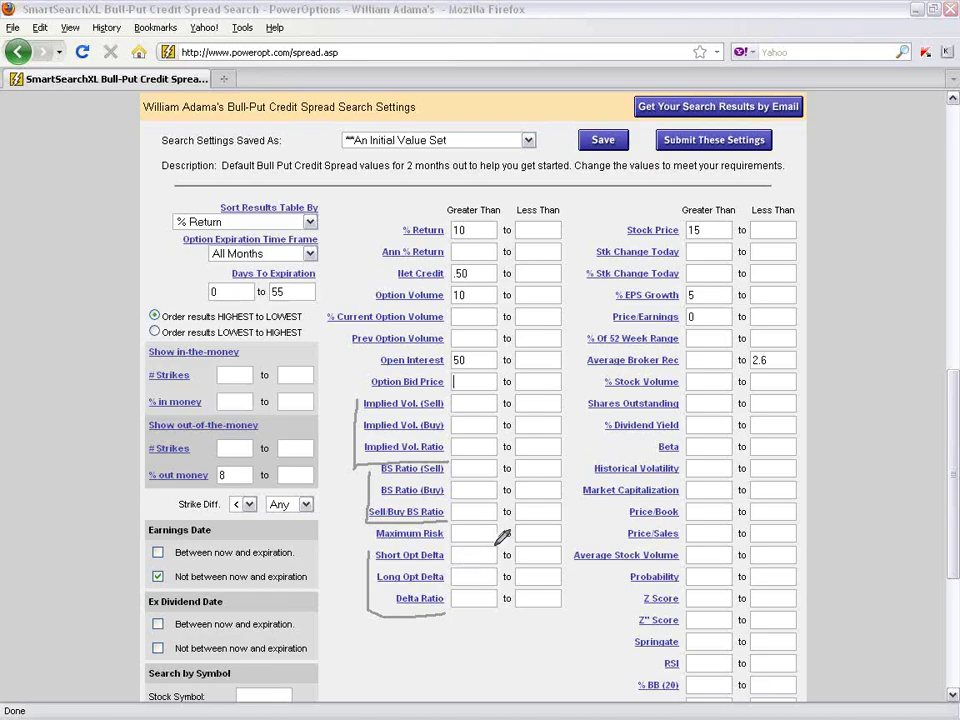
pyautogui.click(458, 381)
# Review the Stock Price and % EPS Growth criteria and set the minimum Probability to 75
pyautogui.moveTo(952, 378); pyautogui.dragTo(952, 410)
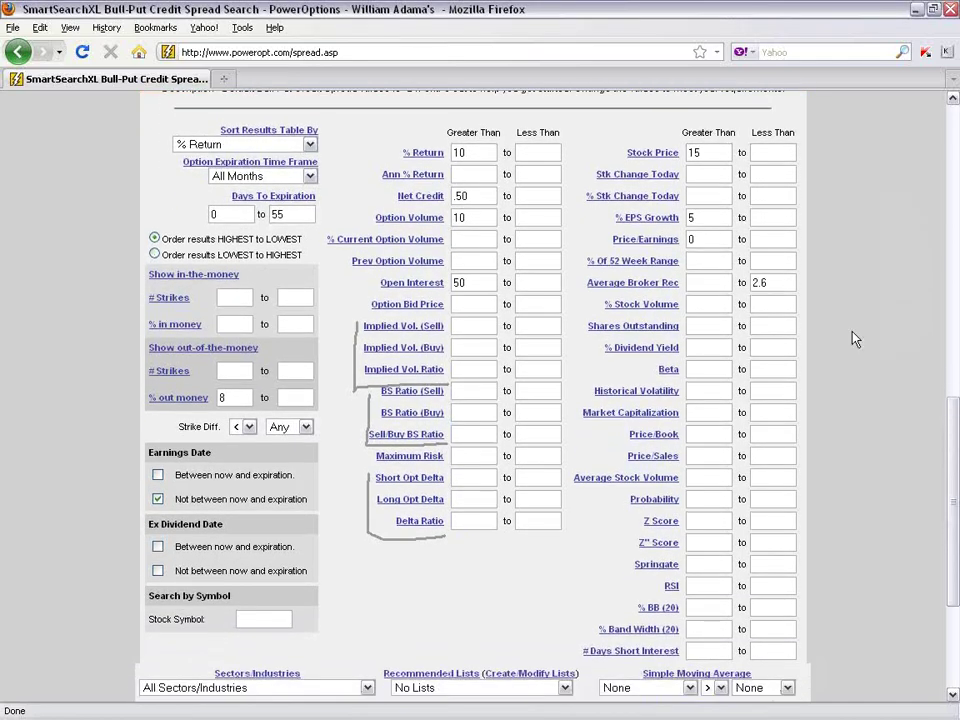
pyautogui.doubleClick(688, 153)
pyautogui.click(706, 219)
pyautogui.scroll(-2, 838, 318)
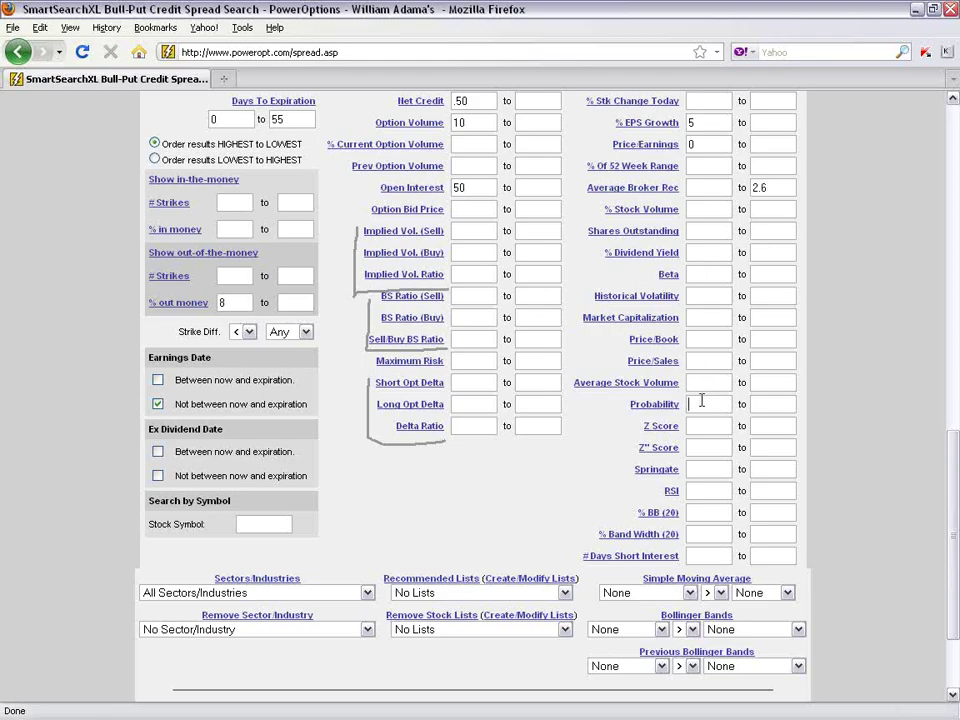
pyautogui.press('Tab')
pyautogui.write('75')
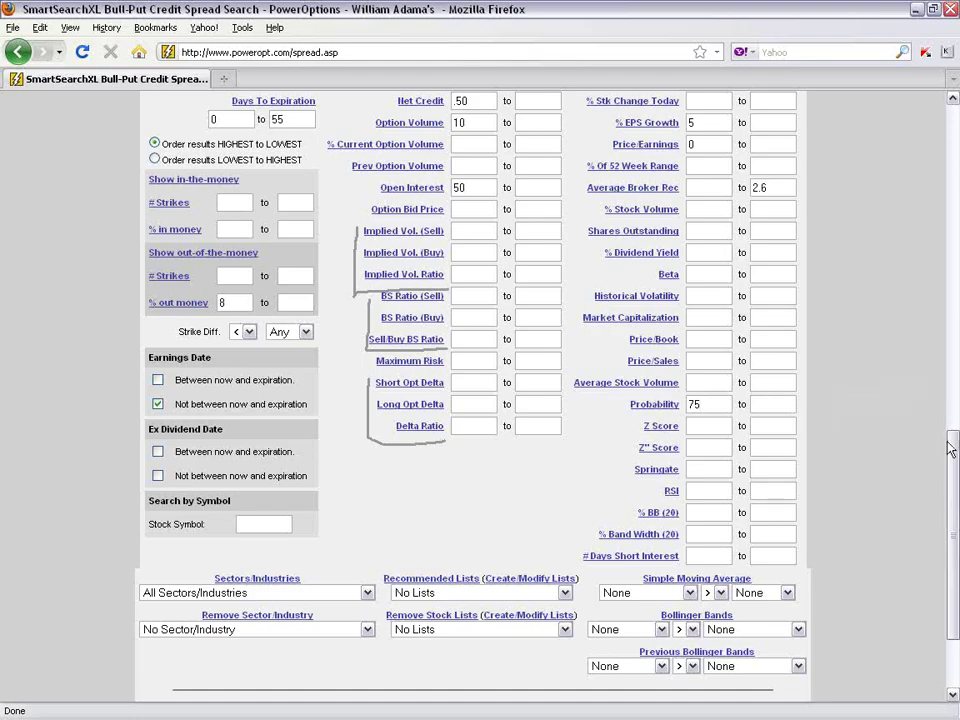
# Set the Simple Moving Average criterion to Stock Price > SMA50
pyautogui.scroll(-1, 921, 456)
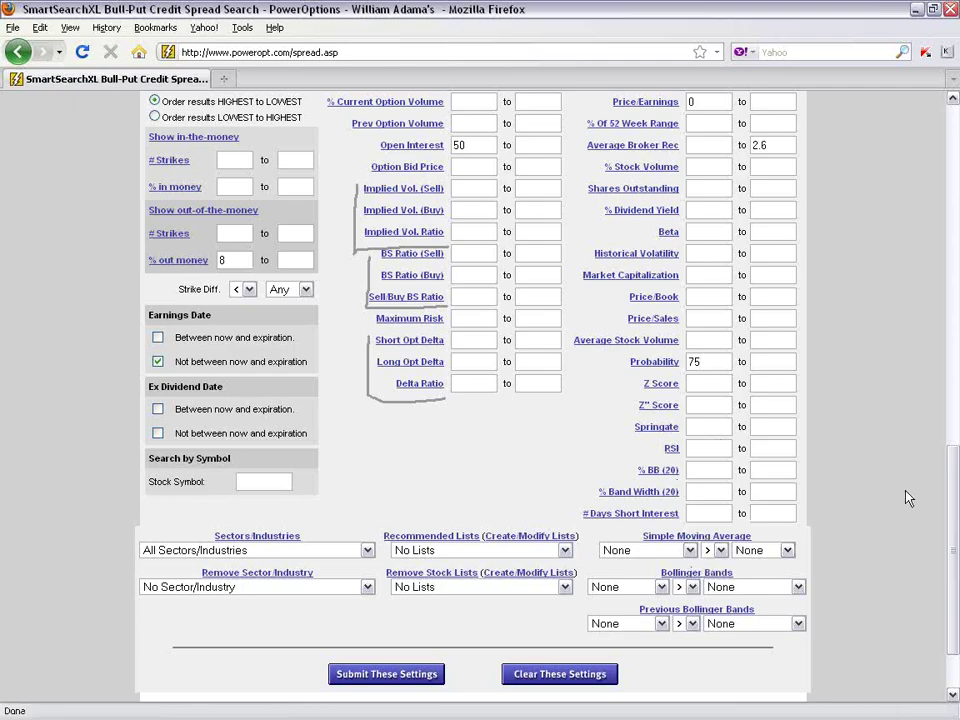
pyautogui.scroll(-1, 949, 527)
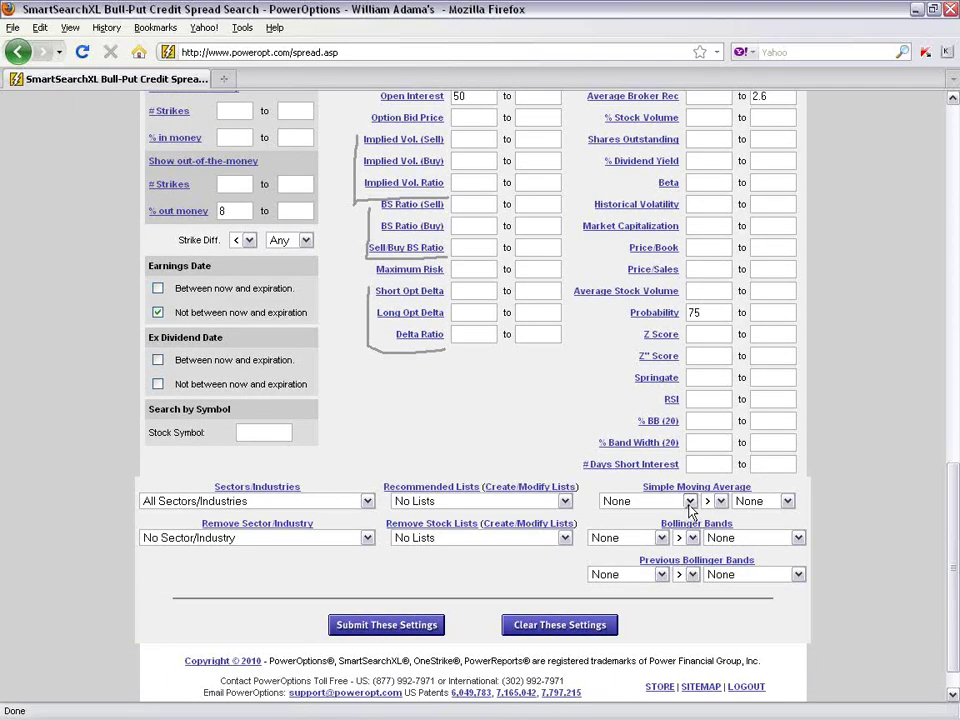
pyautogui.click(689, 503)
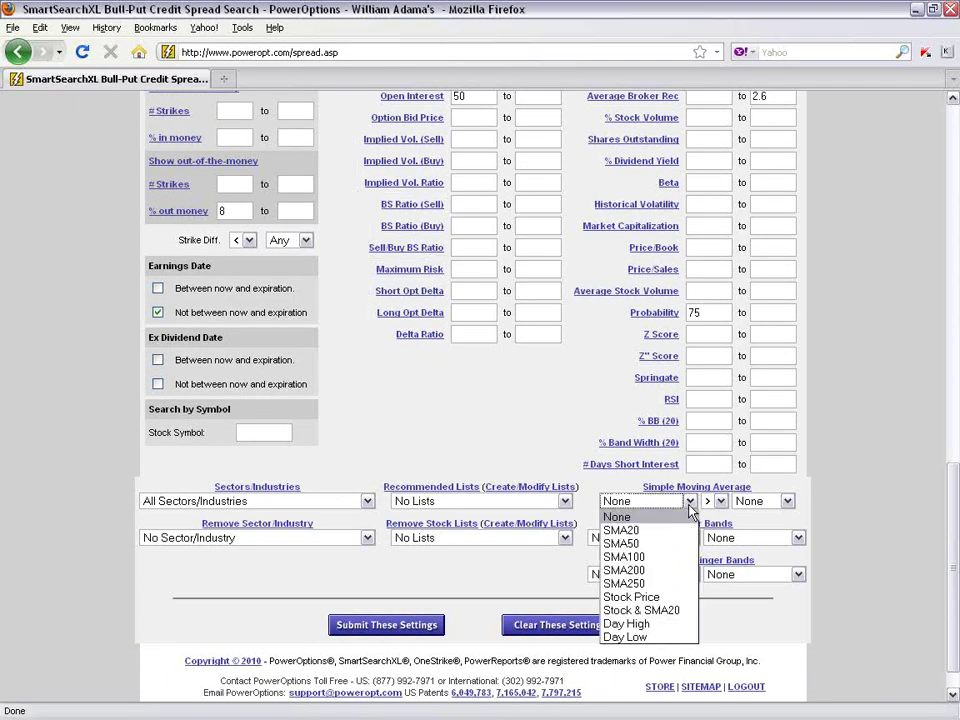
pyautogui.click(650, 600)
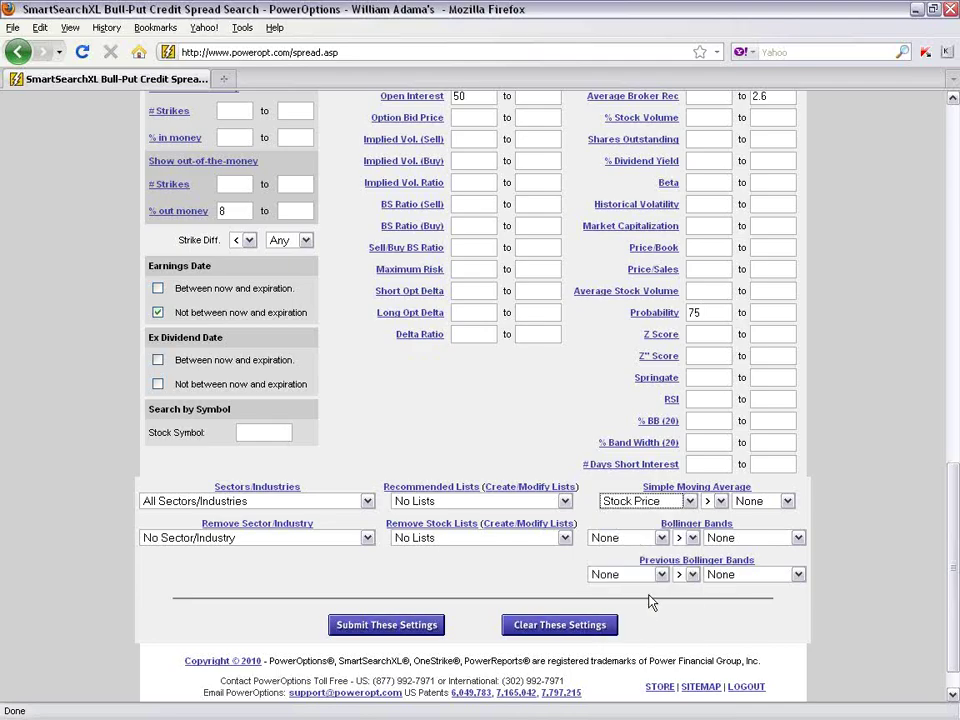
pyautogui.click(787, 501)
pyautogui.click(777, 545)
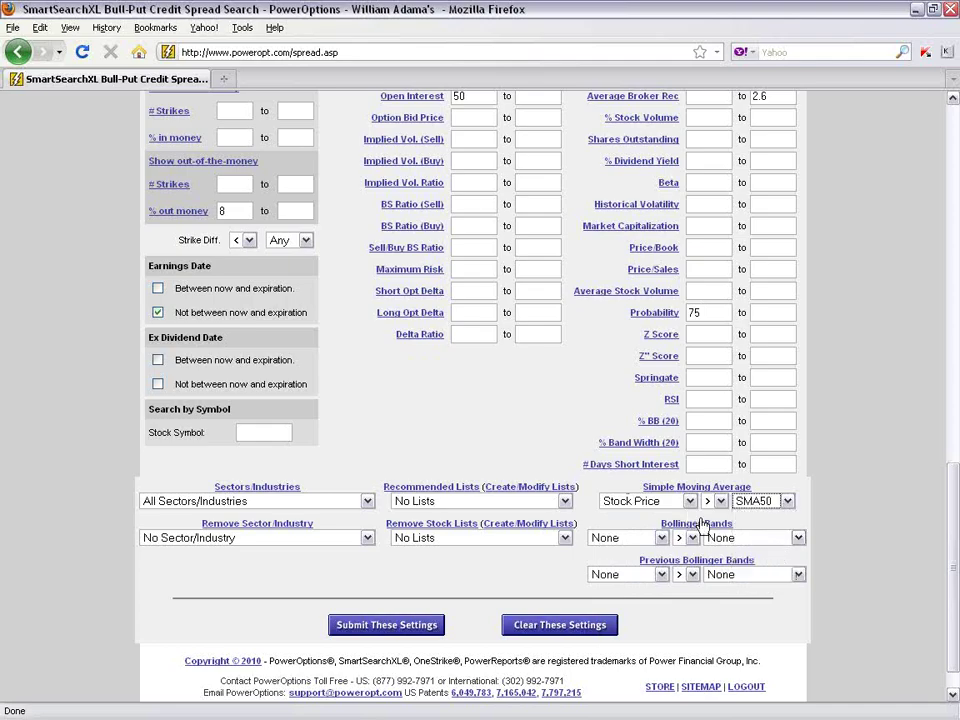
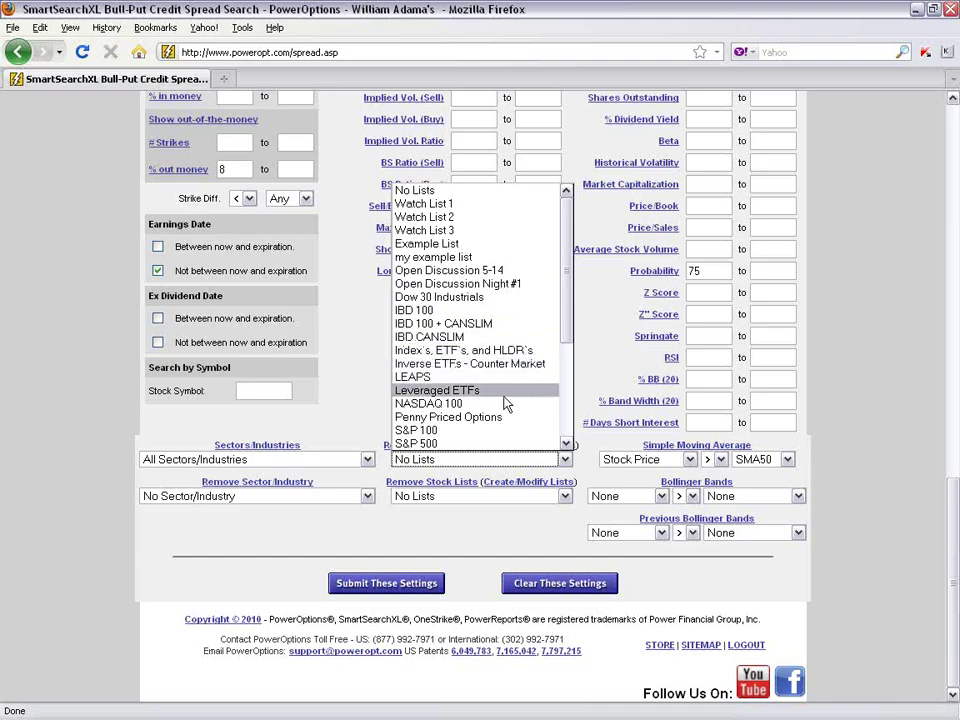
# Review the stock lists offered under Recommended Lists and Remove Stock Lists, leaving both at No Lists
pyautogui.scroll(-4, 470, 320)
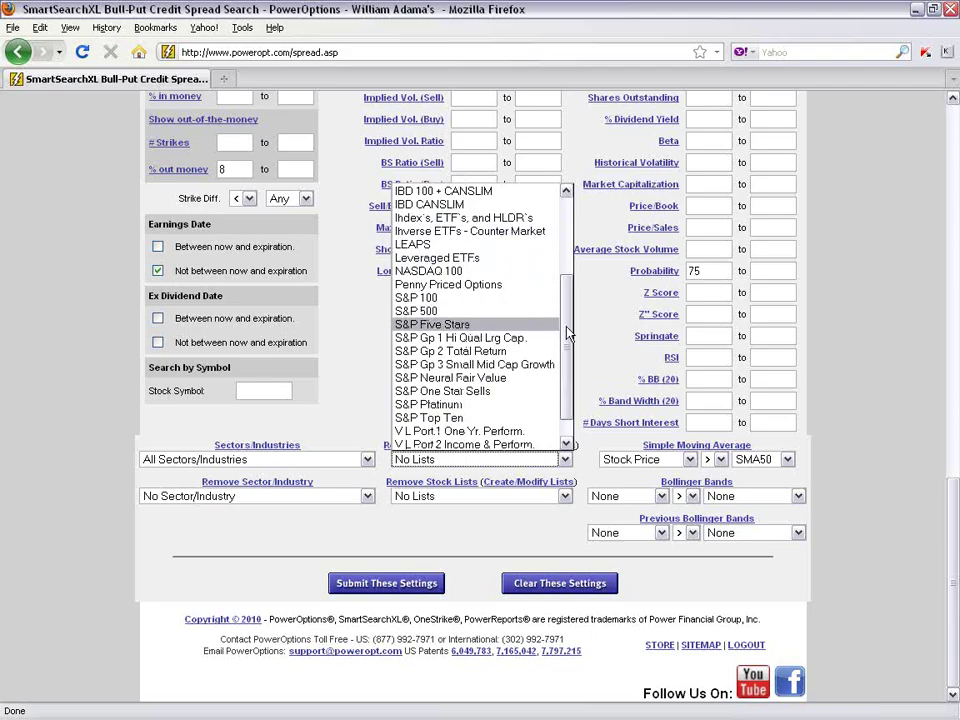
pyautogui.scroll(-1, 565, 360)
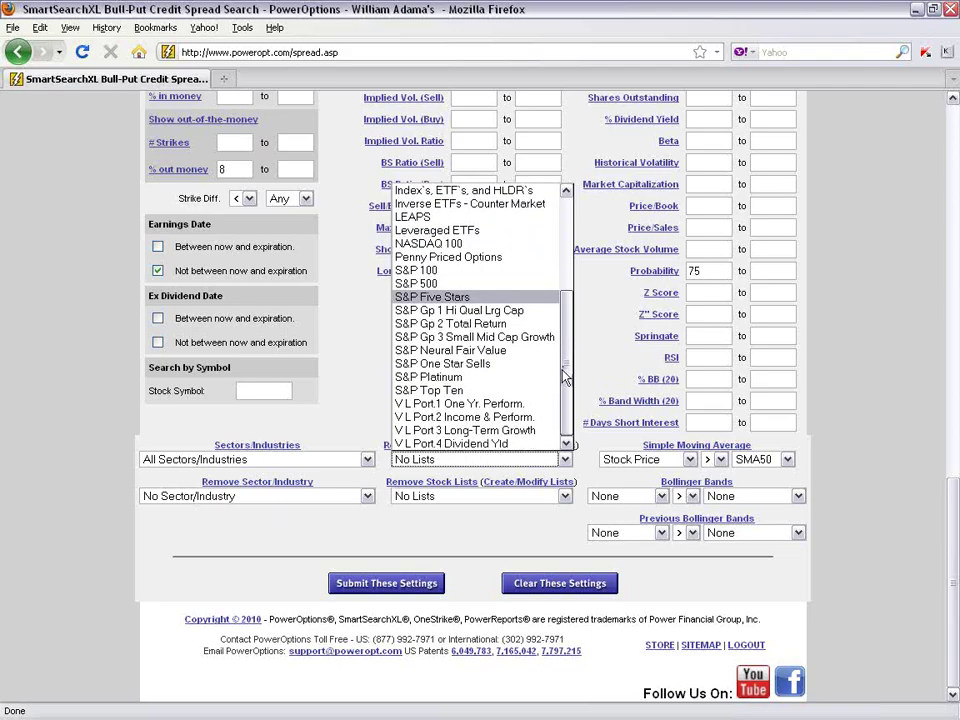
pyautogui.click(360, 414)
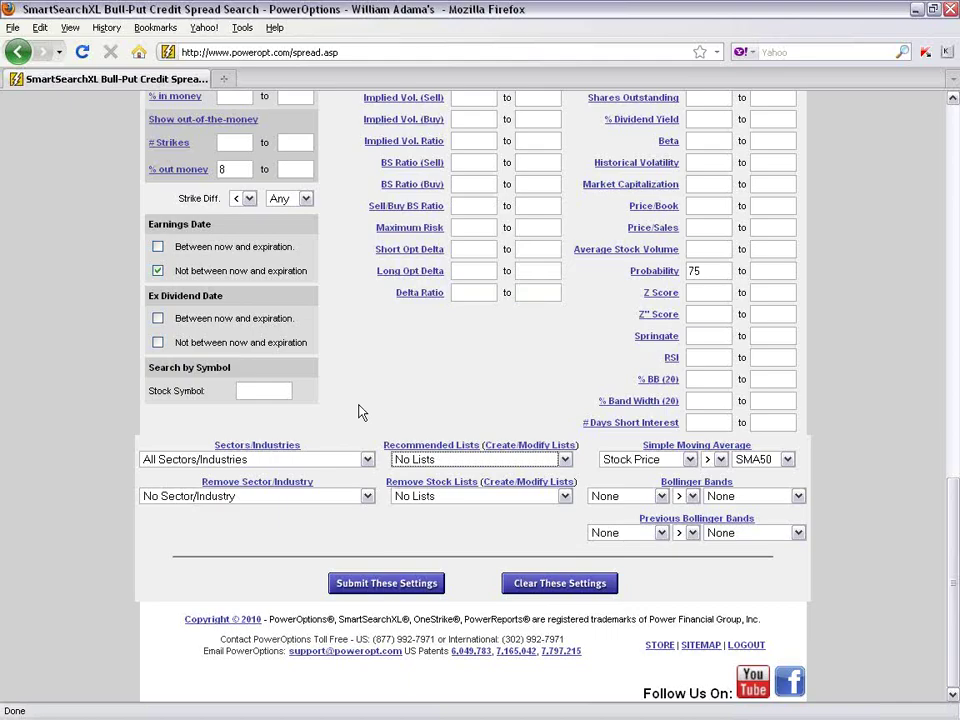
pyautogui.click(361, 411)
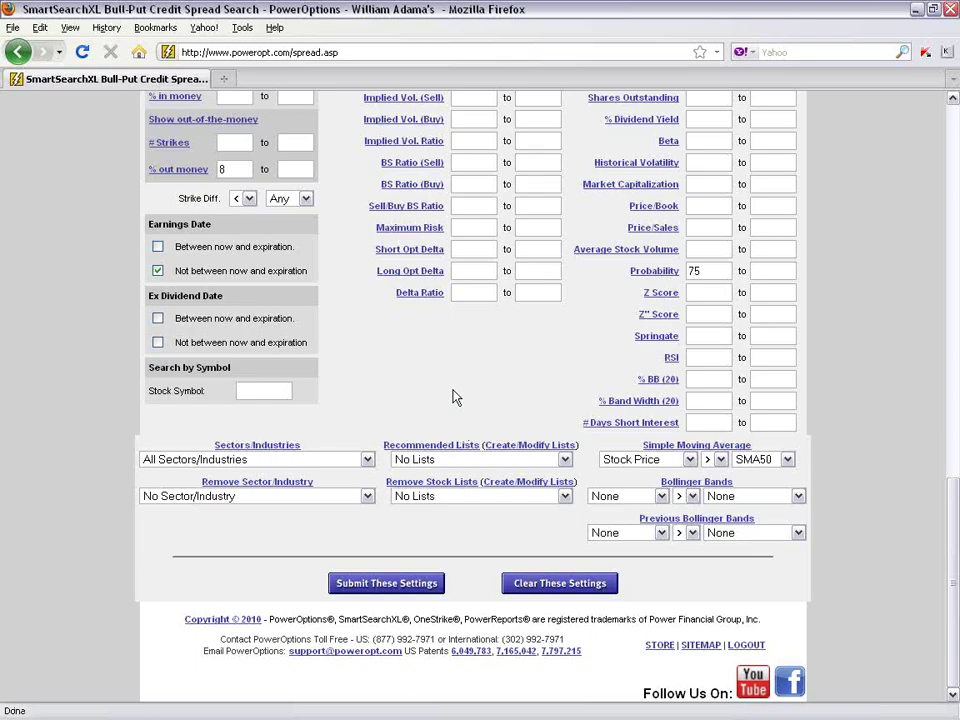
pyautogui.click(565, 496)
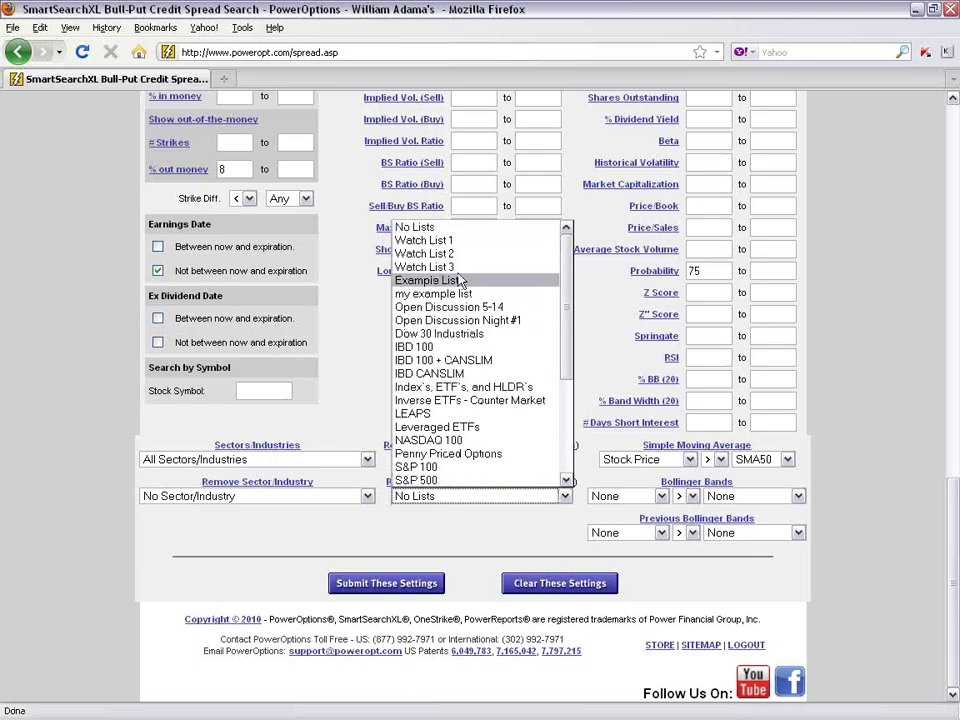
pyautogui.click(370, 338)
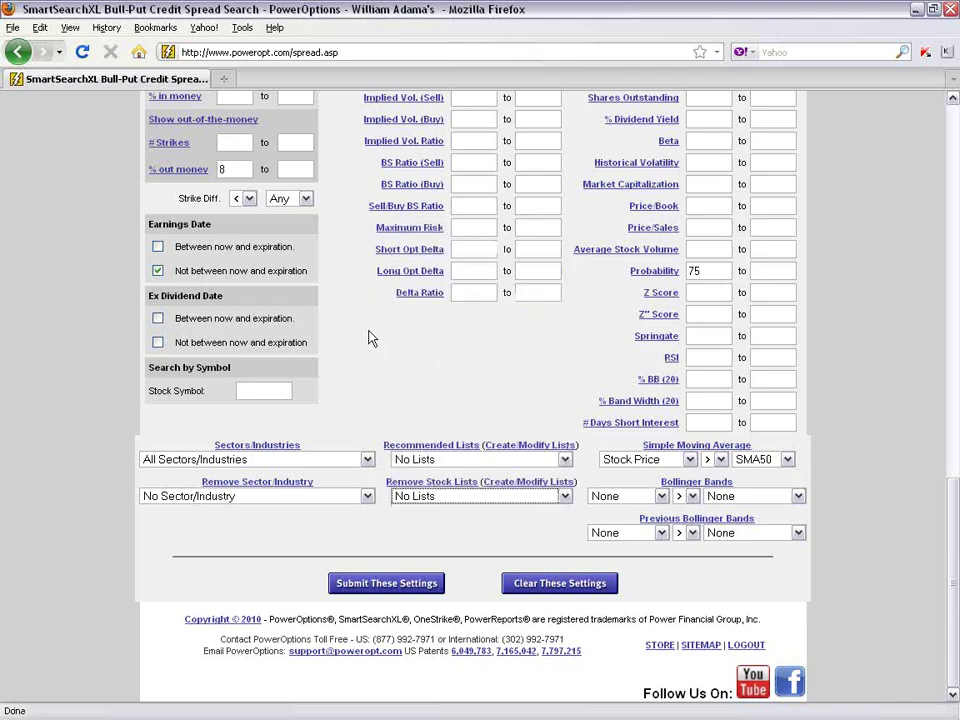
# Submit the customized Bull Put Credit spread search settings and view the filtered results
pyautogui.moveTo(955, 514); pyautogui.dragTo(921, 367)
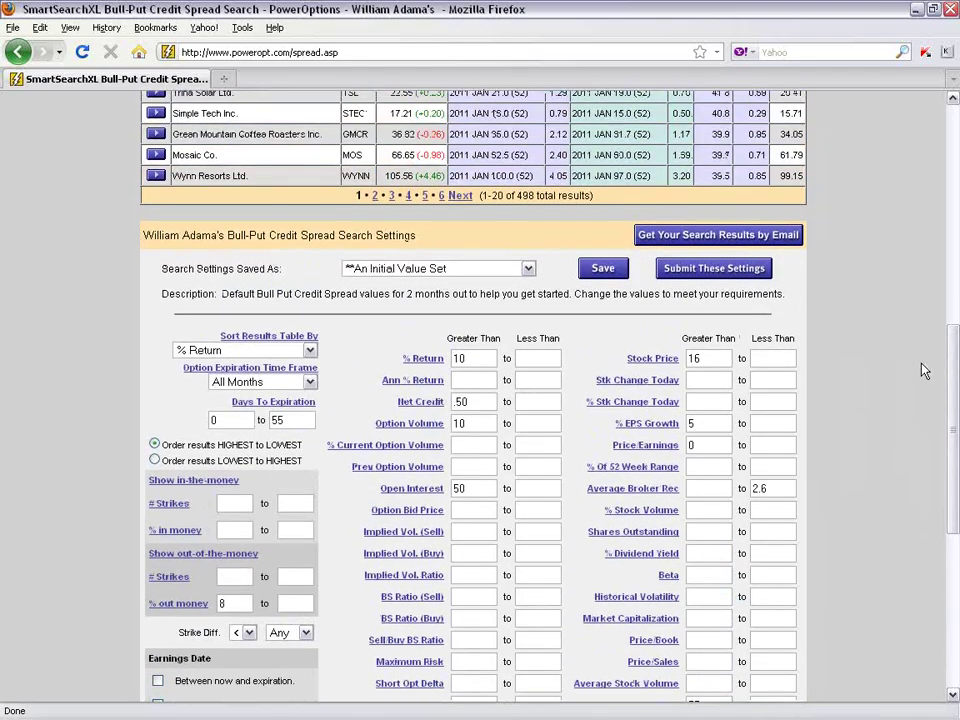
pyautogui.click(714, 268)
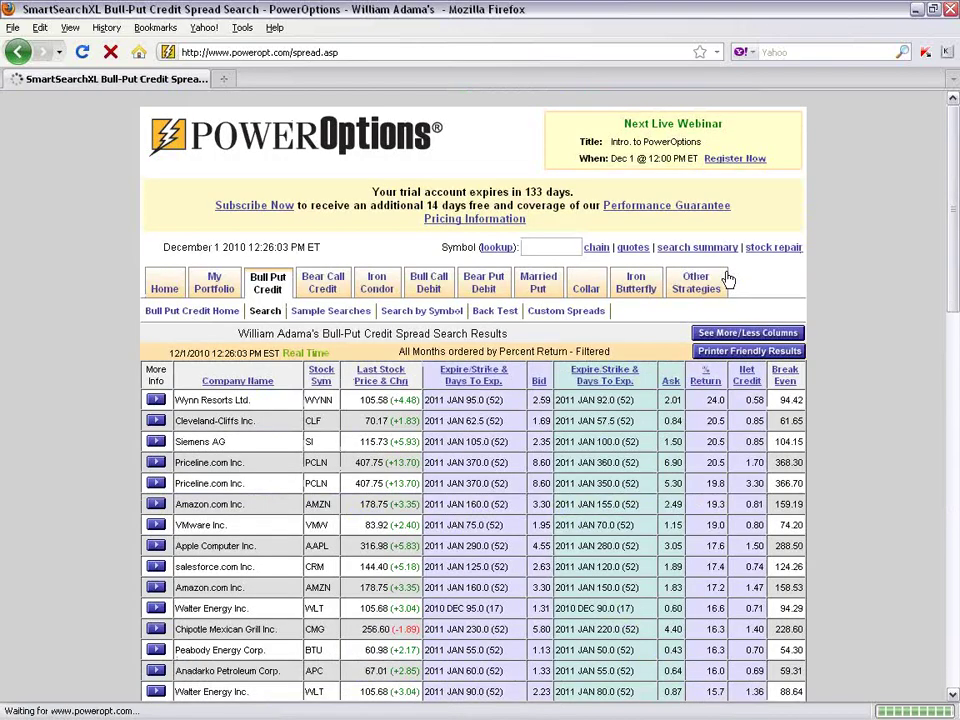
pyautogui.click(724, 277)
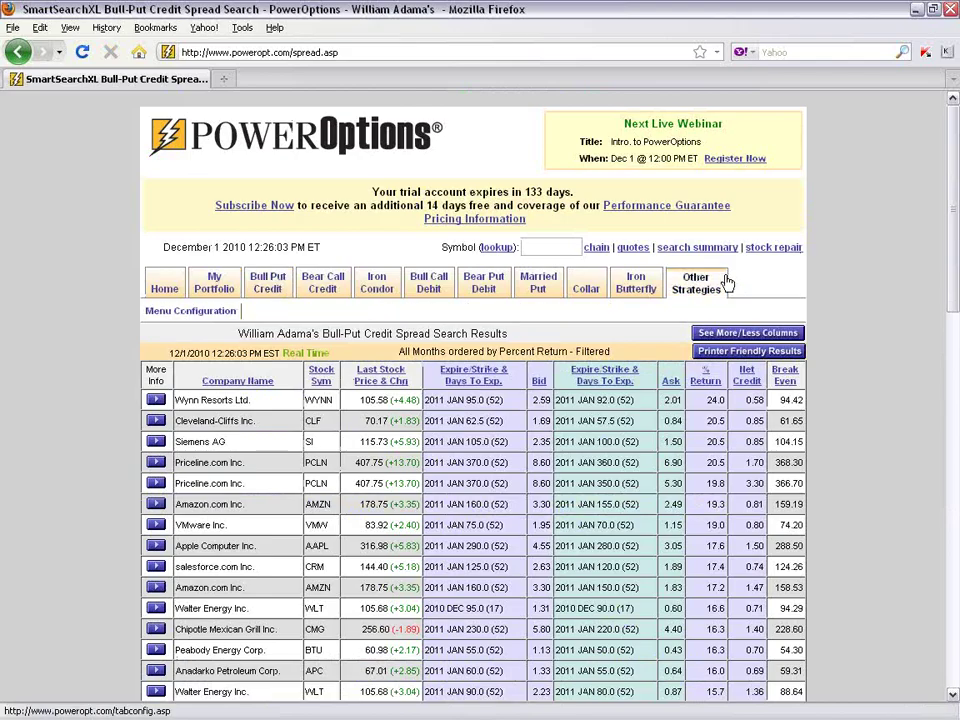
pyautogui.moveTo(950, 214); pyautogui.dragTo(938, 278)
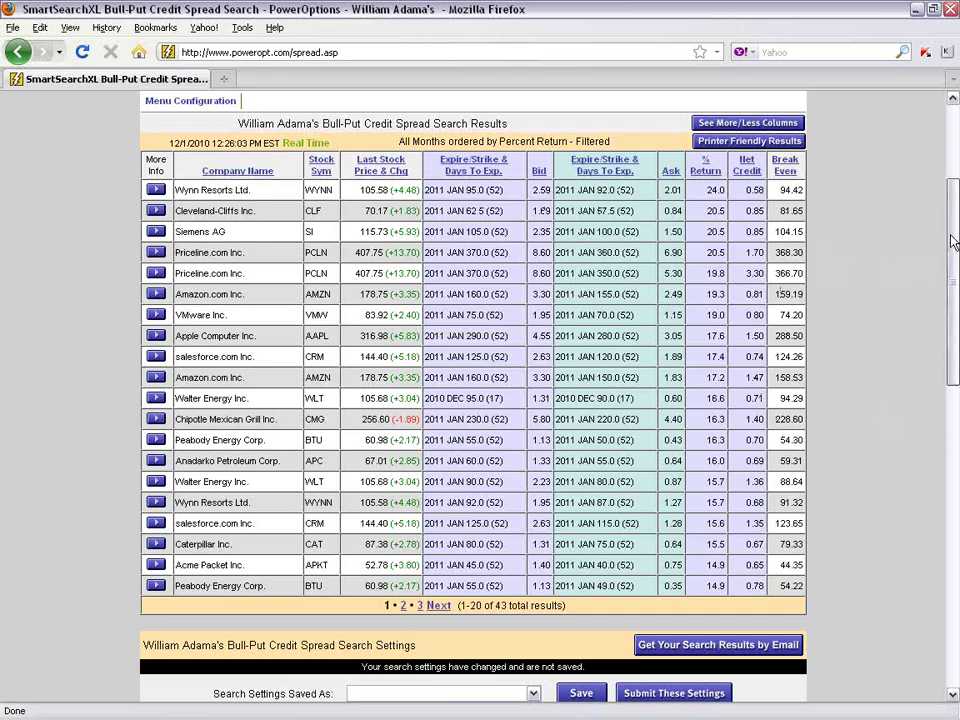
# Check the submitted search criteria, keeping the minimum Net Credit at .50
pyautogui.moveTo(952, 240); pyautogui.dragTo(934, 422)
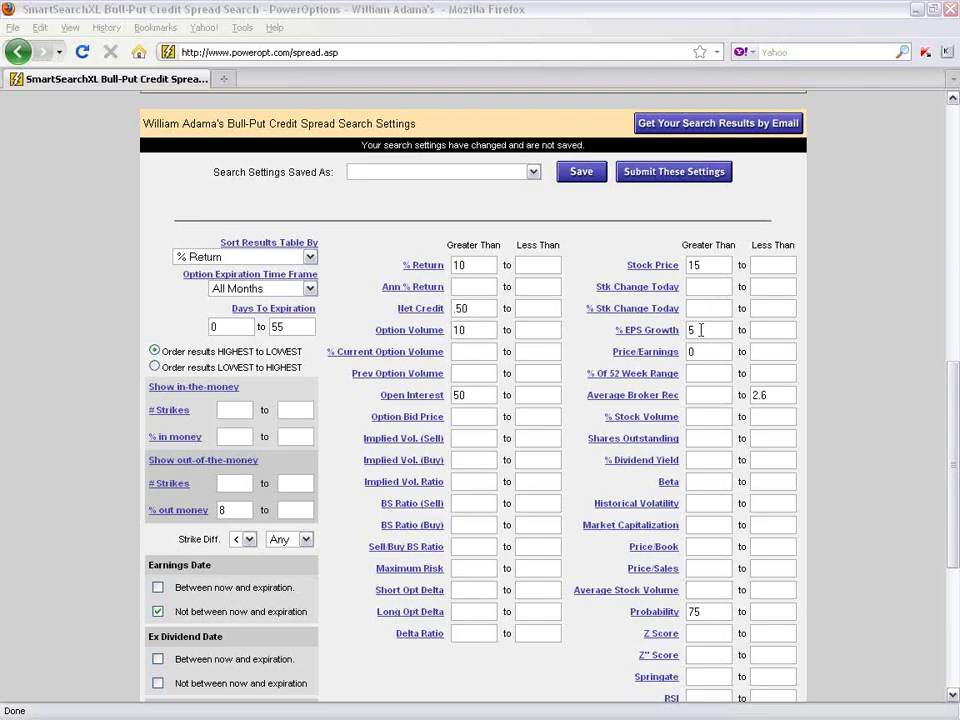
pyautogui.moveTo(480, 309); pyautogui.dragTo(440, 309)
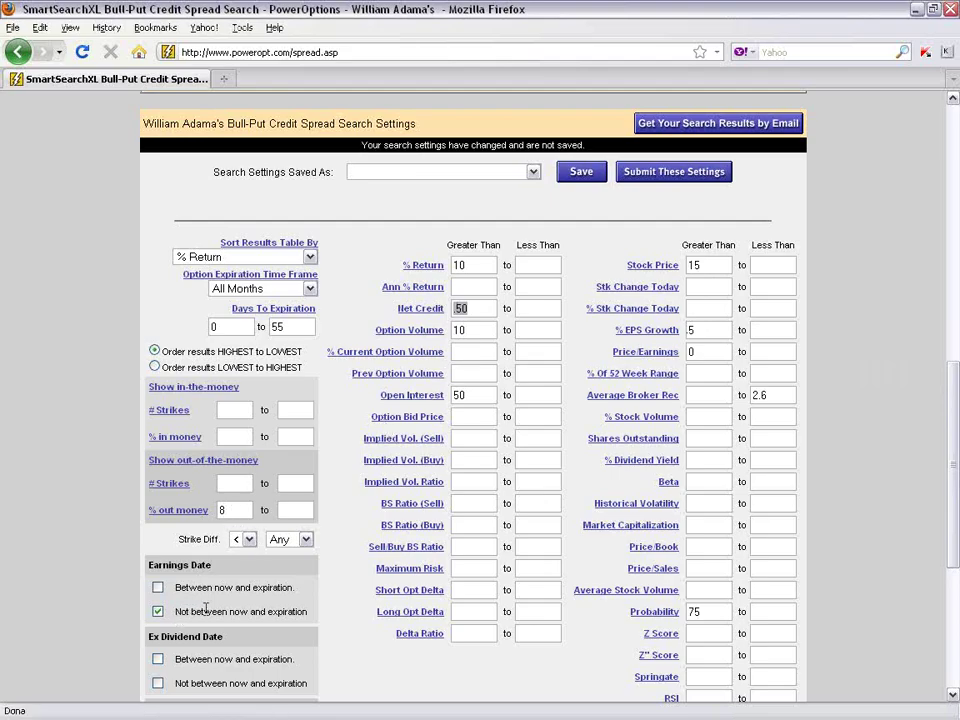
pyautogui.write('.50')
# Save the search settings as "Dec 2nd Search" with the description "Minimum net credit, average probability"
pyautogui.click(580, 173)
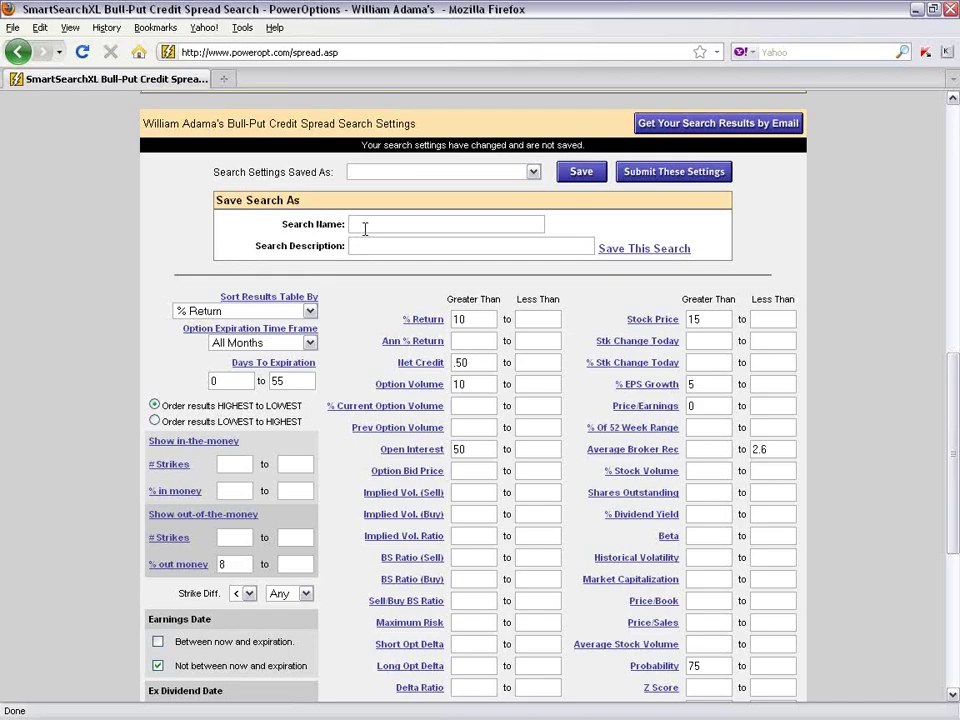
pyautogui.write('Dec 2nd Searchi')
pyautogui.click(394, 245)
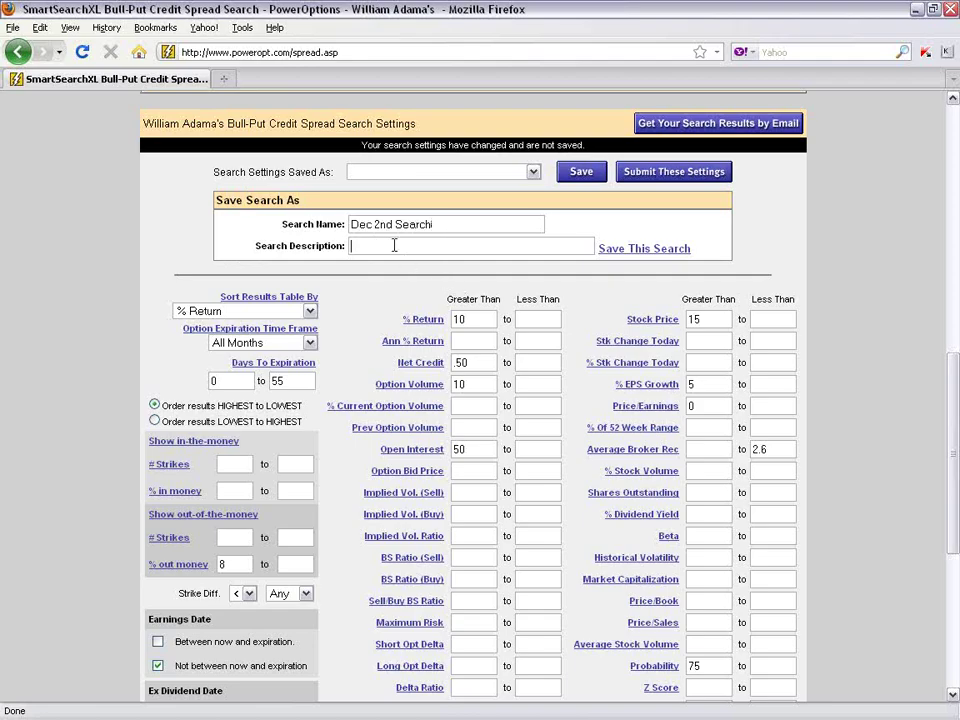
pyautogui.write('Minimum net credit, average probability')
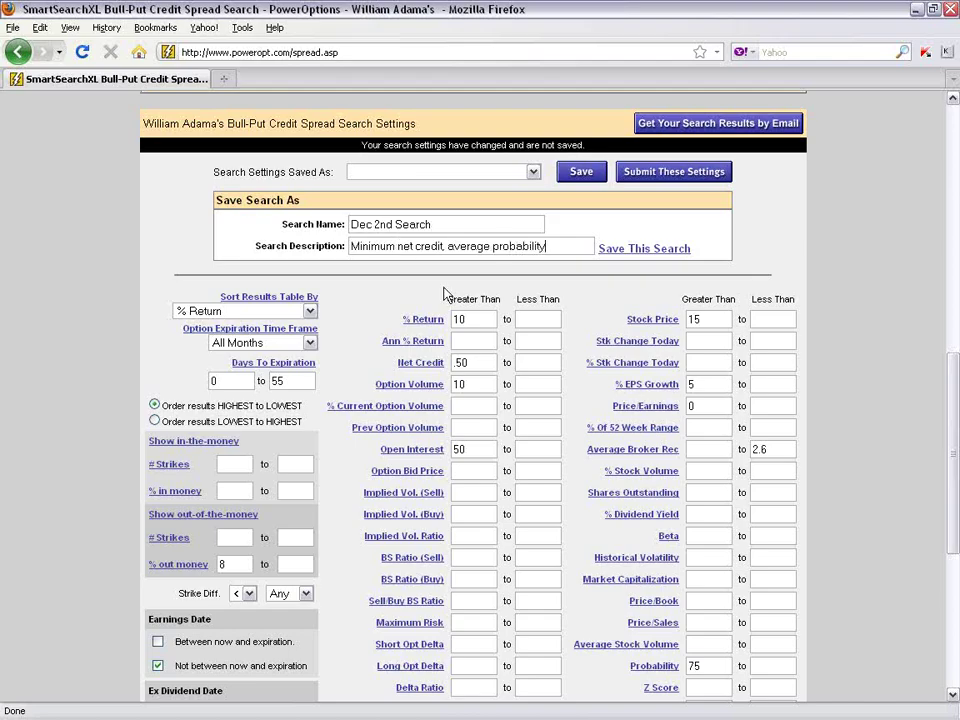
pyautogui.click(651, 250)
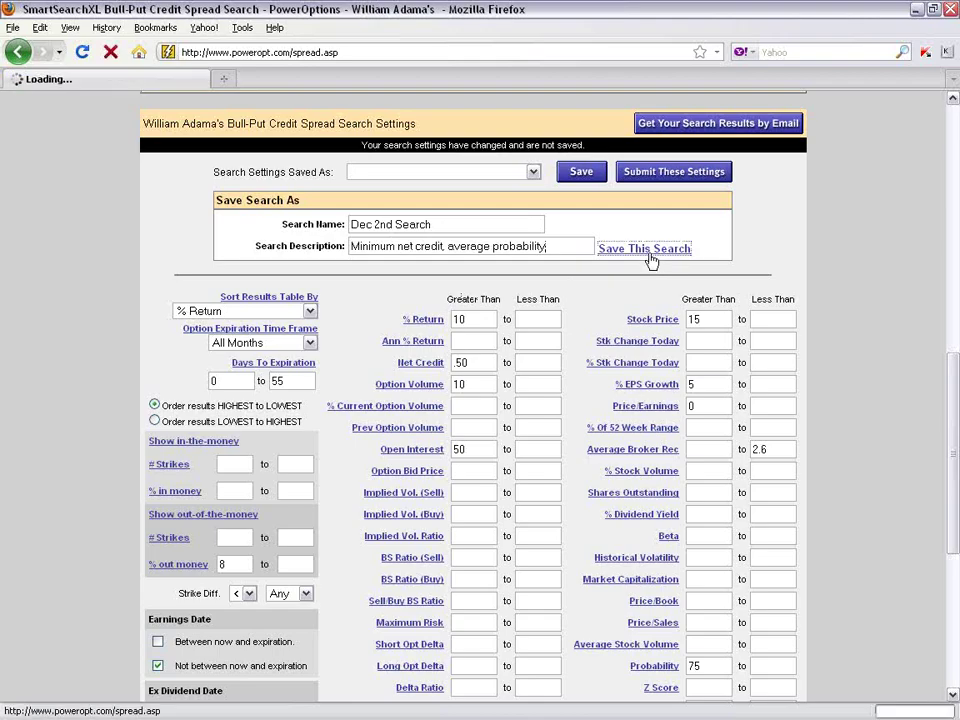
pyautogui.click(651, 258)
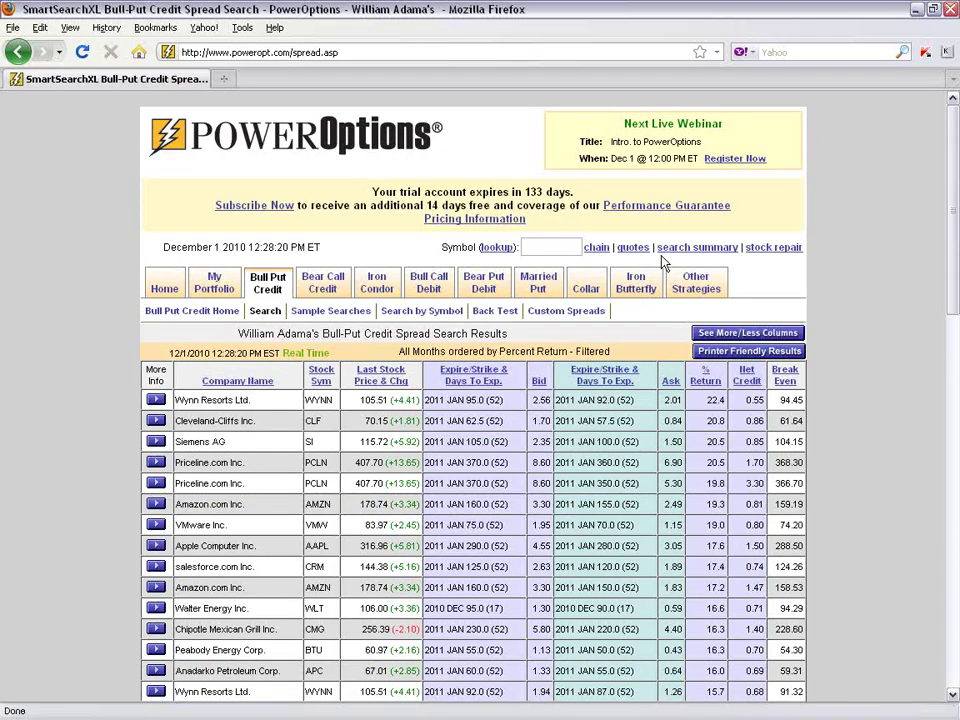
# Review the saved search's results and settings, and look through the list of saved searches without switching to another one
pyautogui.click(718, 280)
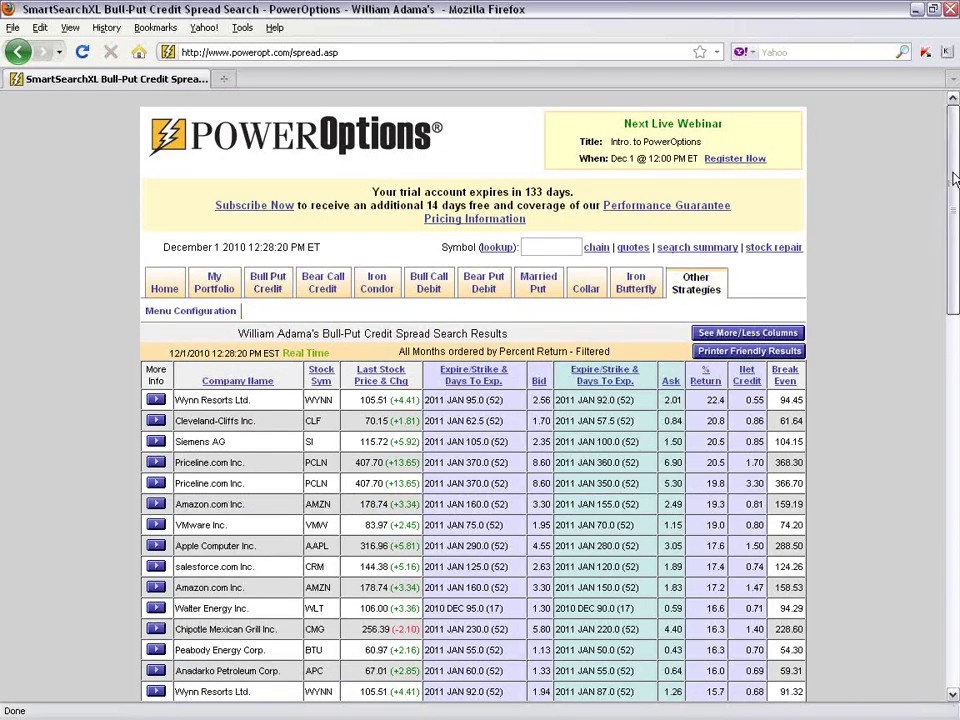
pyautogui.moveTo(948, 181); pyautogui.dragTo(948, 257)
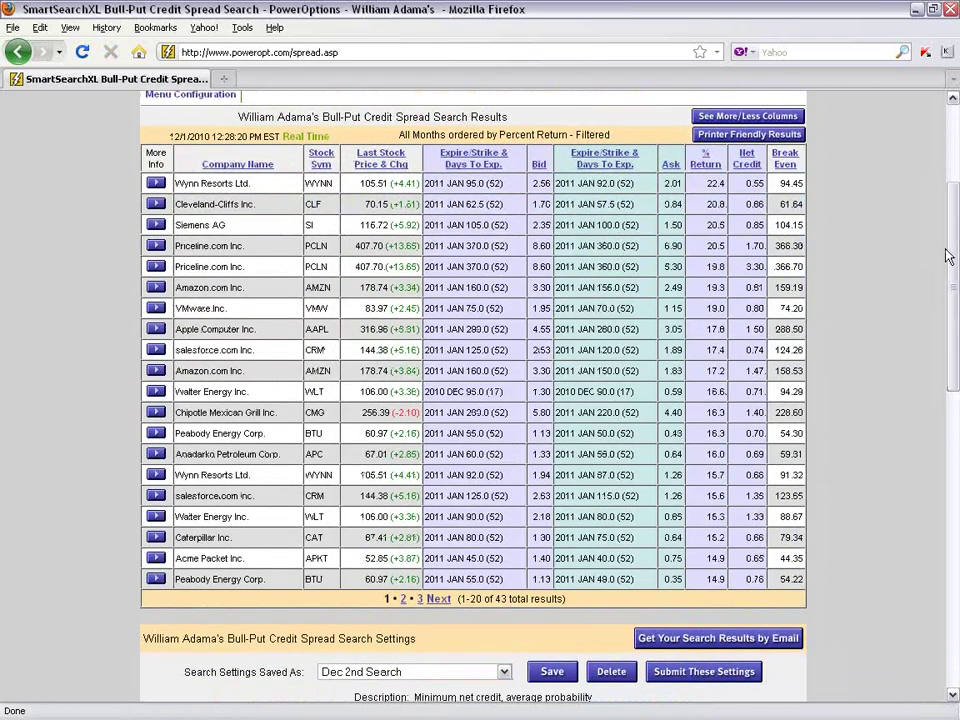
pyautogui.moveTo(948, 257); pyautogui.dragTo(936, 369)
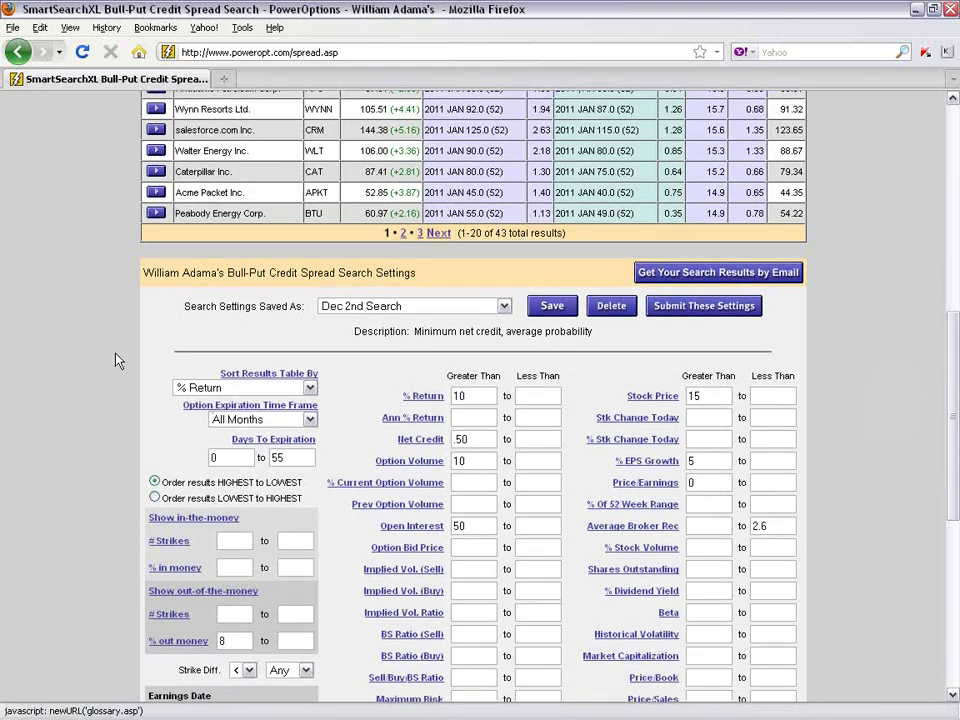
pyautogui.moveTo(184, 305); pyautogui.dragTo(343, 313)
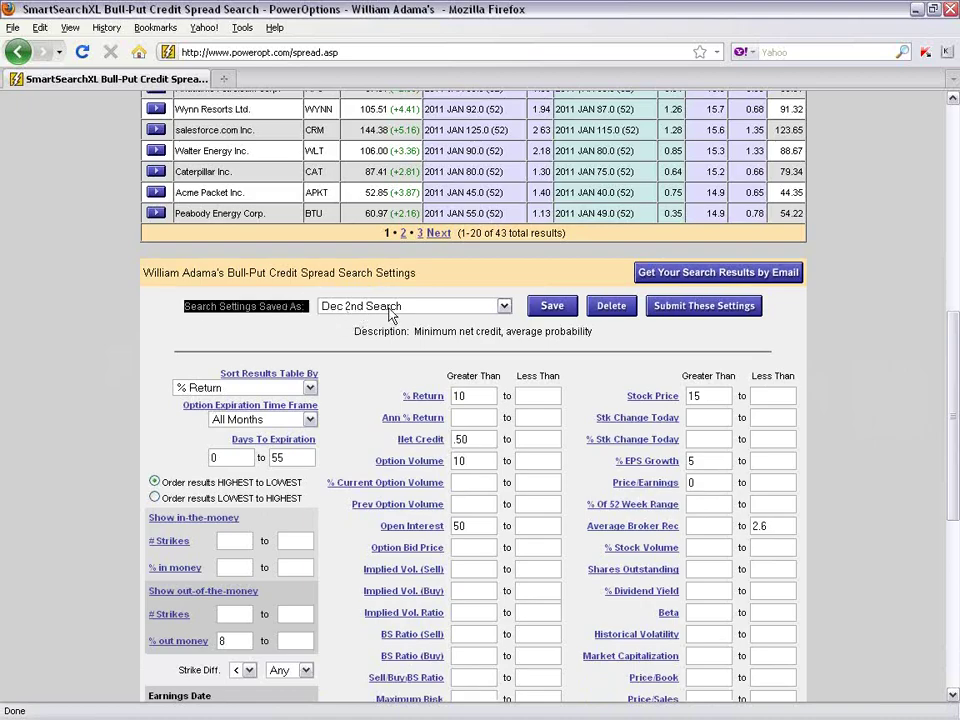
pyautogui.click(797, 375)
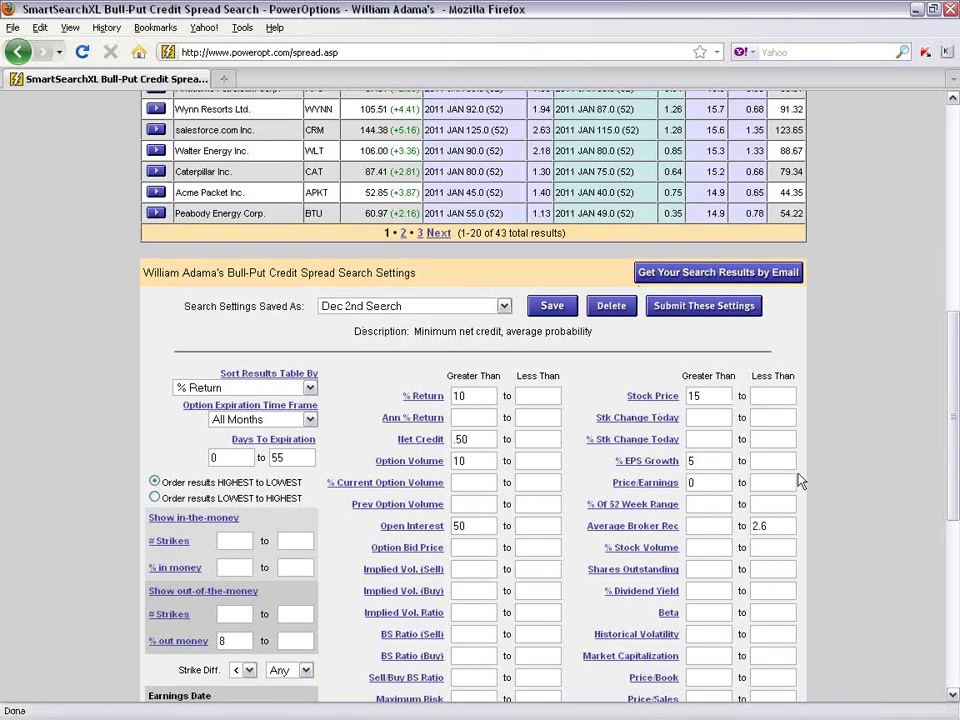
pyautogui.click(504, 307)
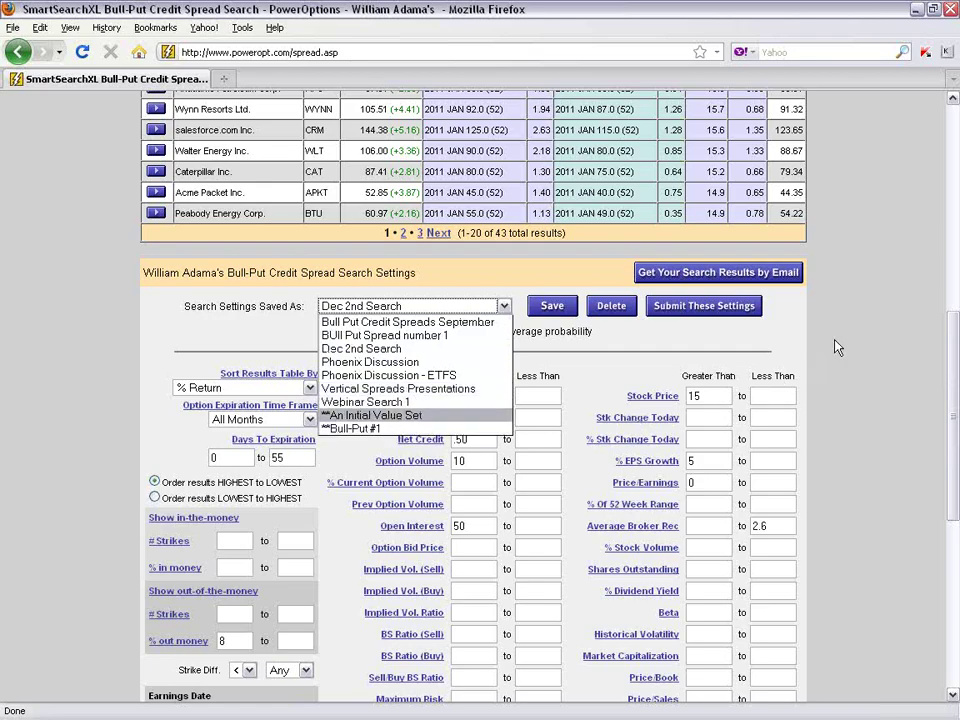
pyautogui.click(640, 256)
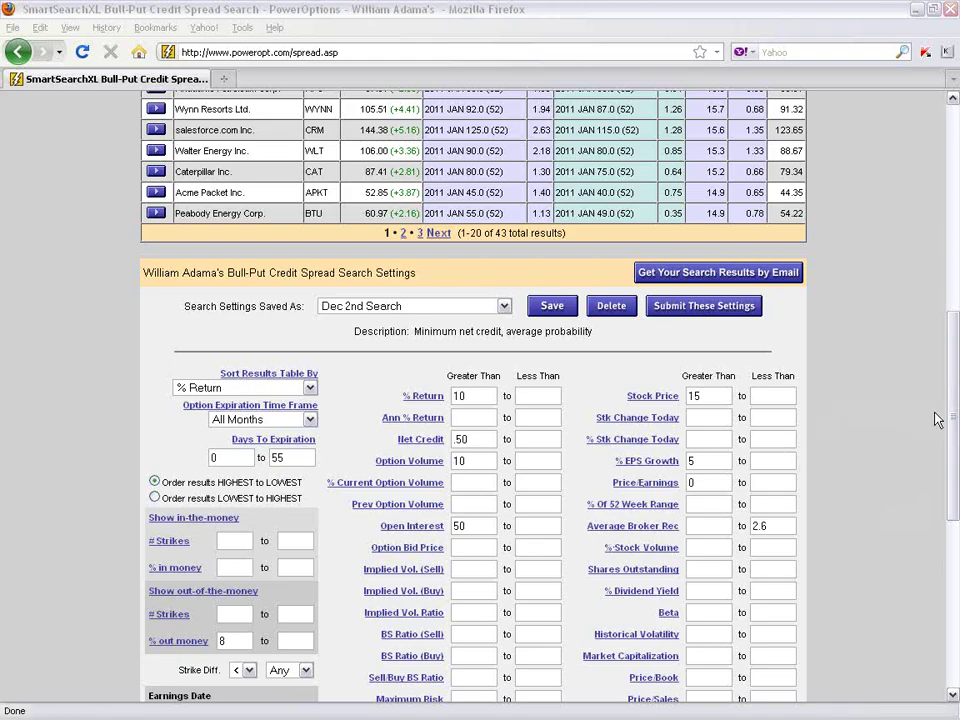
# Examine the stock price, bid, ask, % return and net credit of the first Wynn Resorts spread in the results
pyautogui.moveTo(953, 415); pyautogui.dragTo(954, 340)
pyautogui.scroll(3, 855, 473)
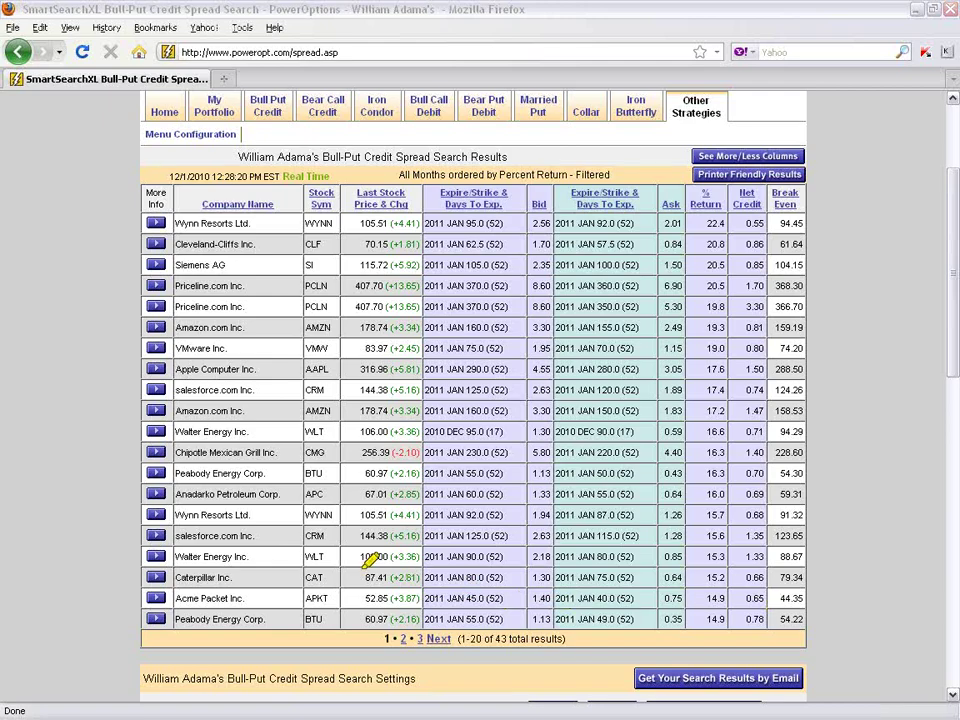
pyautogui.click(351, 224)
pyautogui.moveTo(380, 219); pyautogui.dragTo(420, 224)
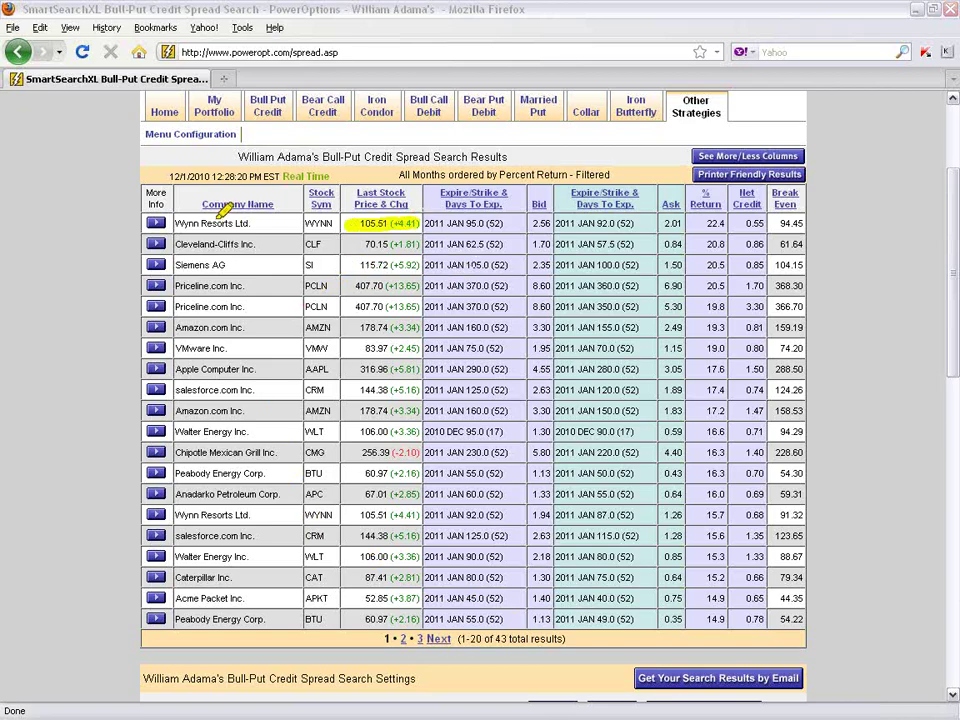
pyautogui.moveTo(528, 224); pyautogui.dragTo(549, 226)
pyautogui.moveTo(669, 222); pyautogui.dragTo(684, 223)
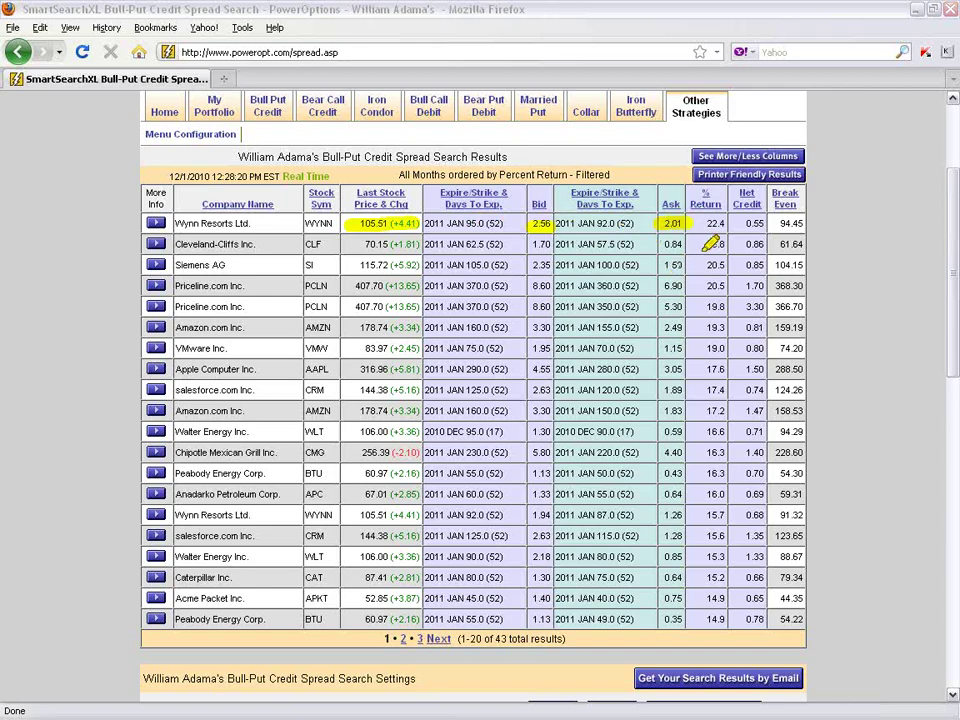
pyautogui.moveTo(744, 223)
pyautogui.mouseDown()
pyautogui.moveTo(762, 223)
pyautogui.moveTo(700, 223)
pyautogui.mouseUp()
# Refresh the Bull Put Credit search results for current prices, resending the search request, and check the first Wynn Resorts spread's bid and net credit
pyautogui.click(83, 58)
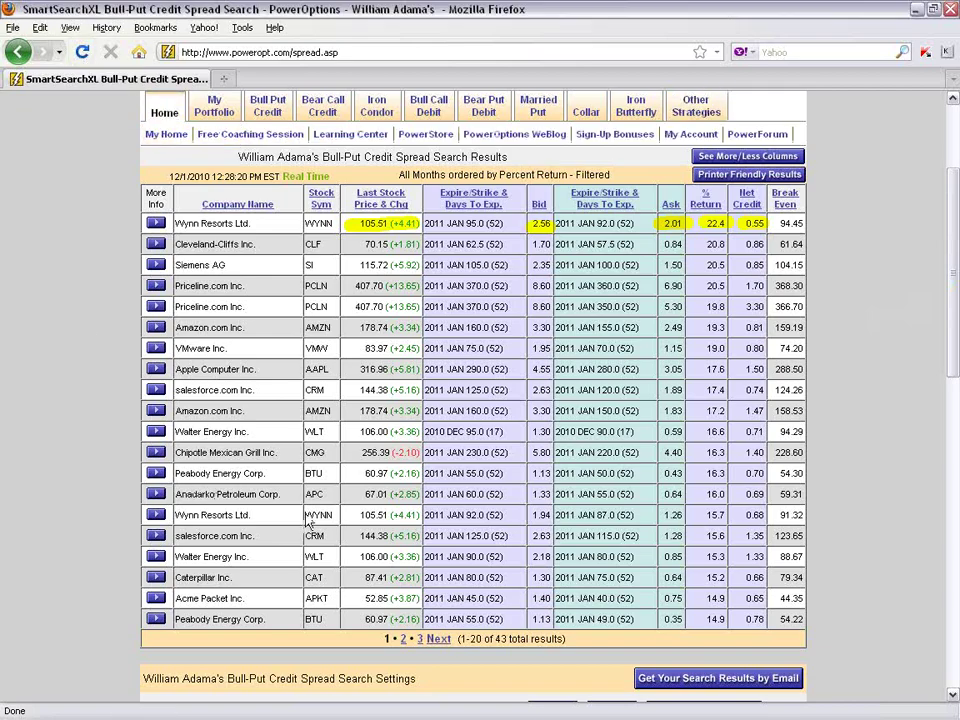
pyautogui.click(83, 58)
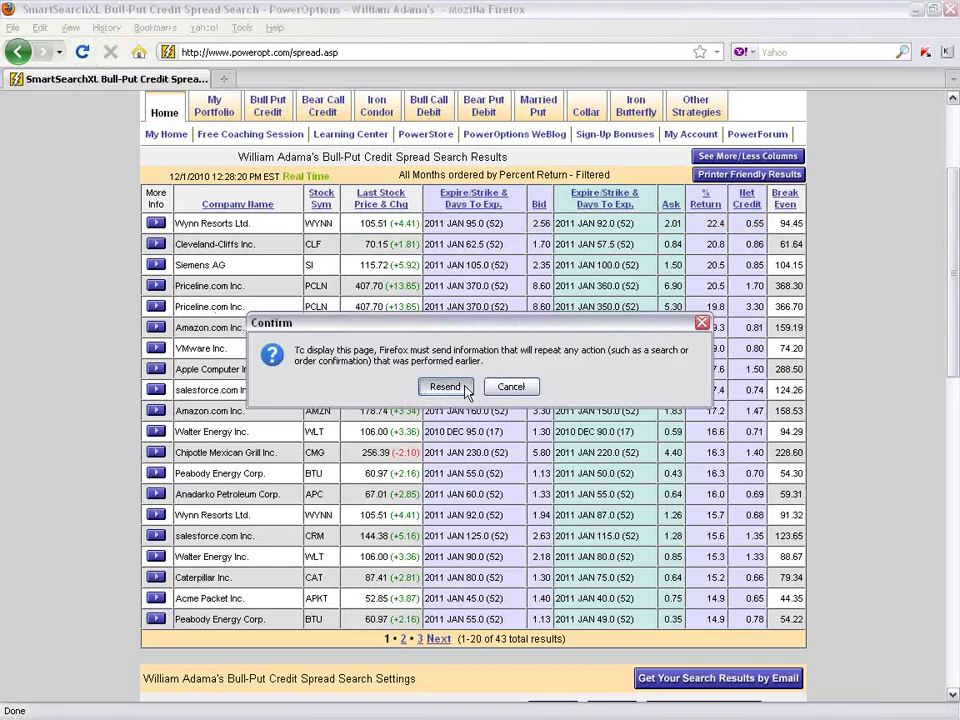
pyautogui.click(421, 390)
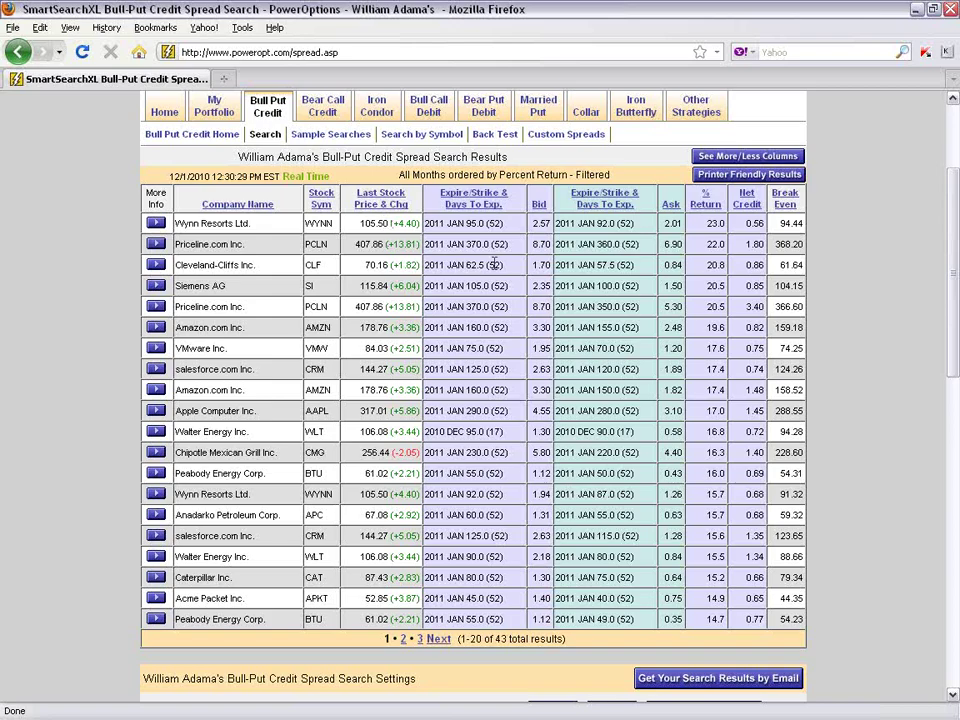
pyautogui.doubleClick(541, 224)
pyautogui.doubleClick(752, 224)
pyautogui.click(658, 211)
pyautogui.click(83, 53)
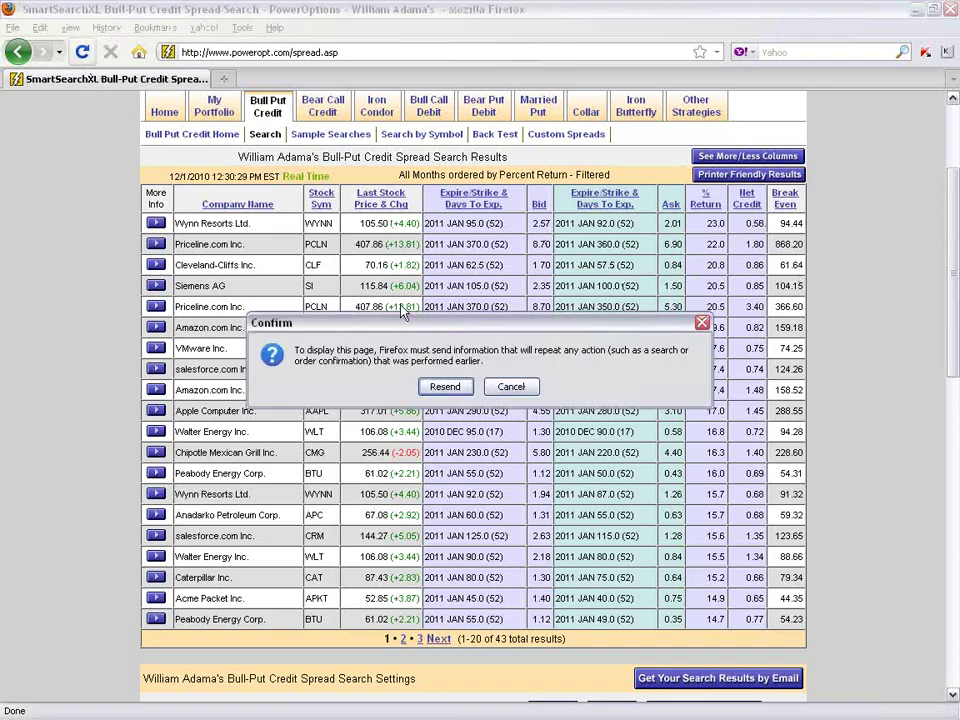
pyautogui.click(440, 387)
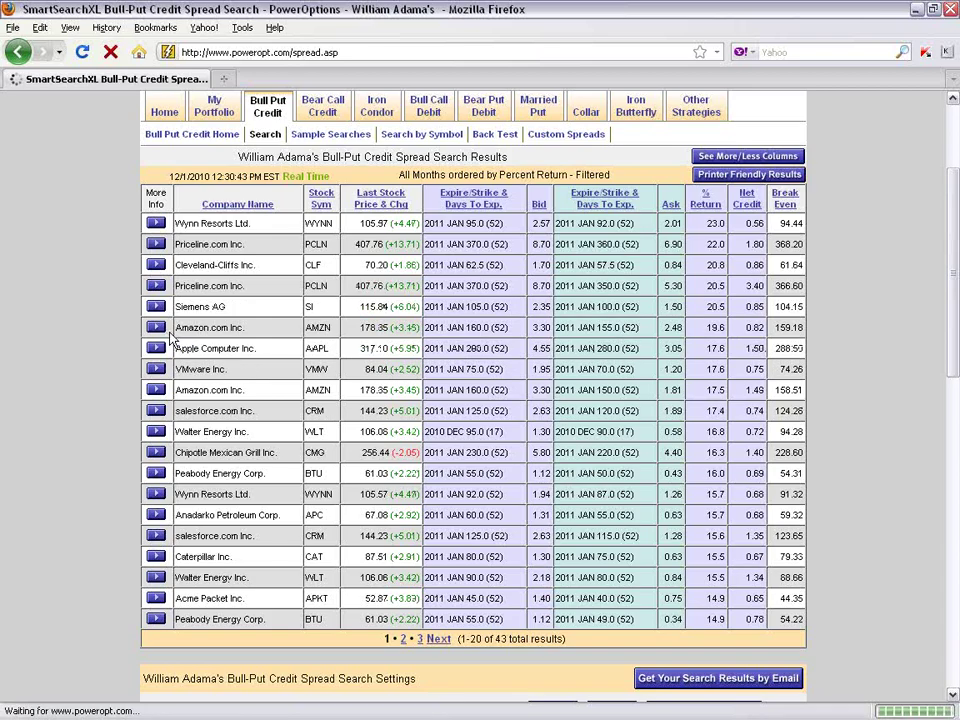
# Examine the refreshed stock price, symbol, % return and net credit of the first Wynn Resorts spread
pyautogui.moveTo(390, 222); pyautogui.dragTo(357, 224)
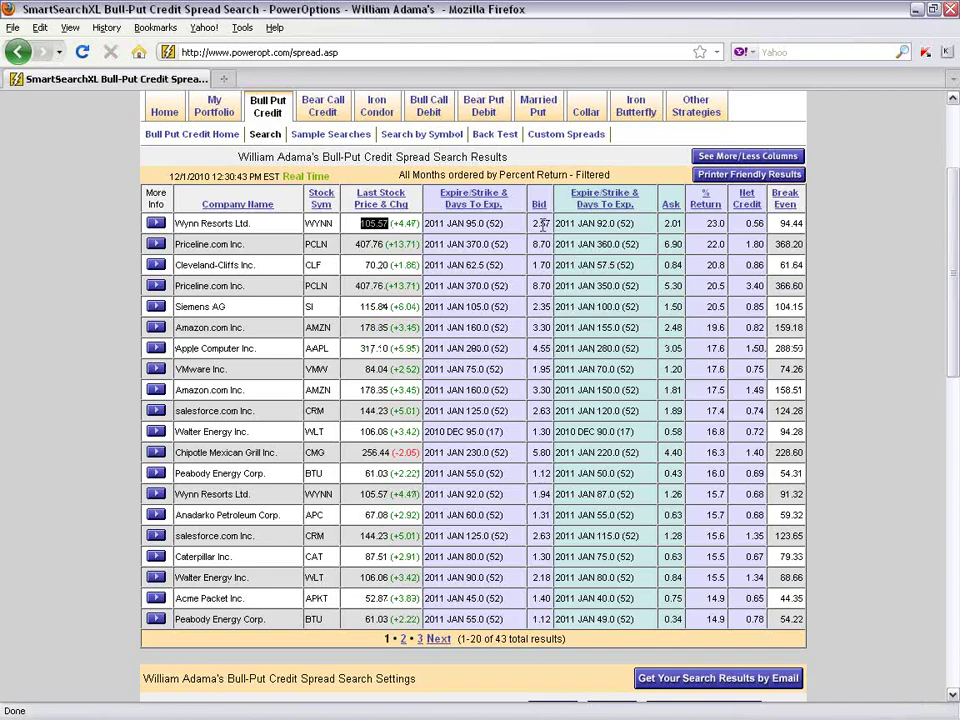
pyautogui.click(893, 246)
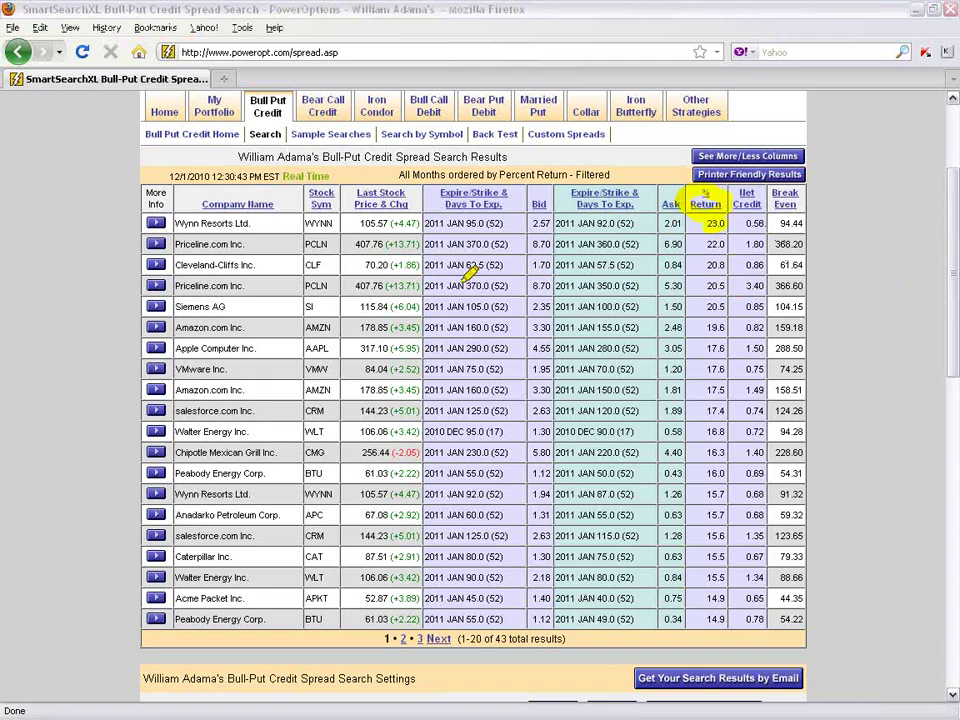
pyautogui.moveTo(306, 223); pyautogui.dragTo(335, 223)
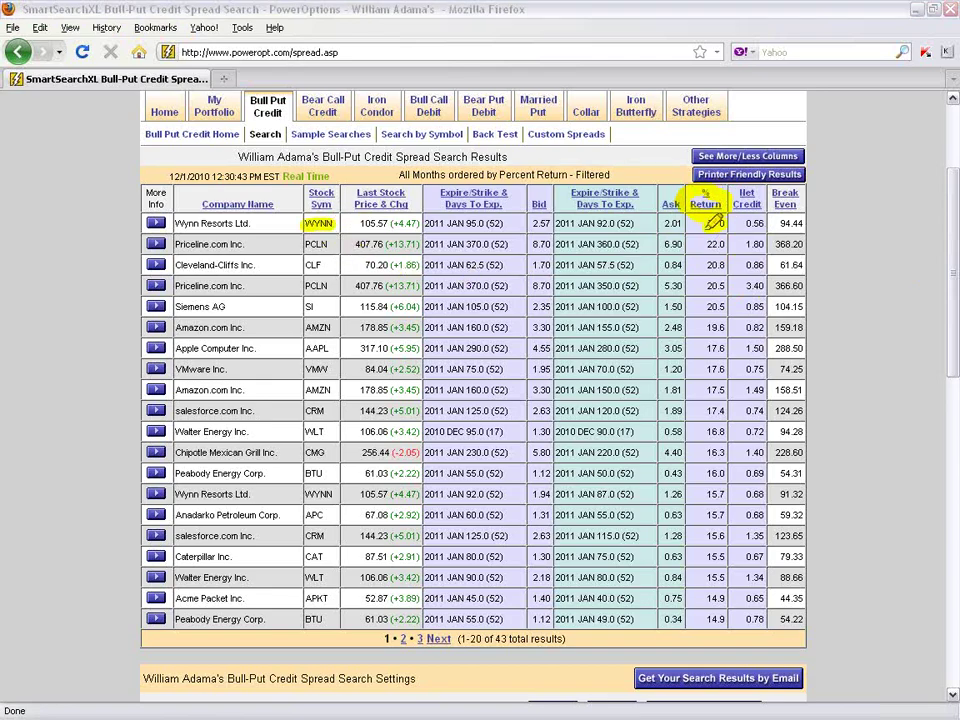
pyautogui.moveTo(742, 223); pyautogui.dragTo(768, 222)
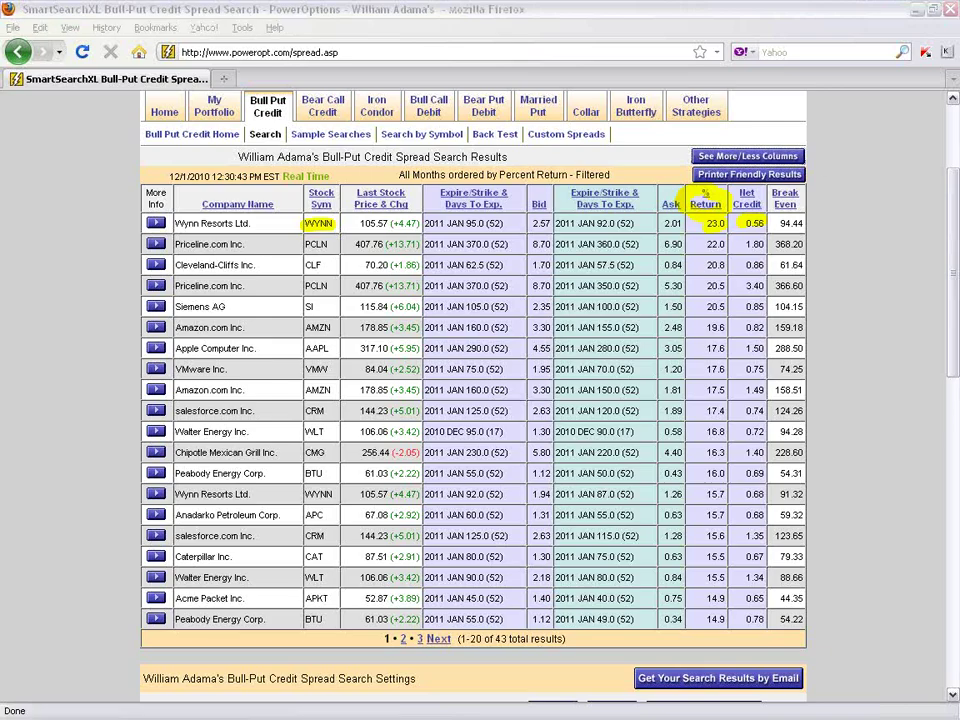
# Open the results' column configuration and add the Average Stock Volume and Beta stock columns
pyautogui.click(747, 156)
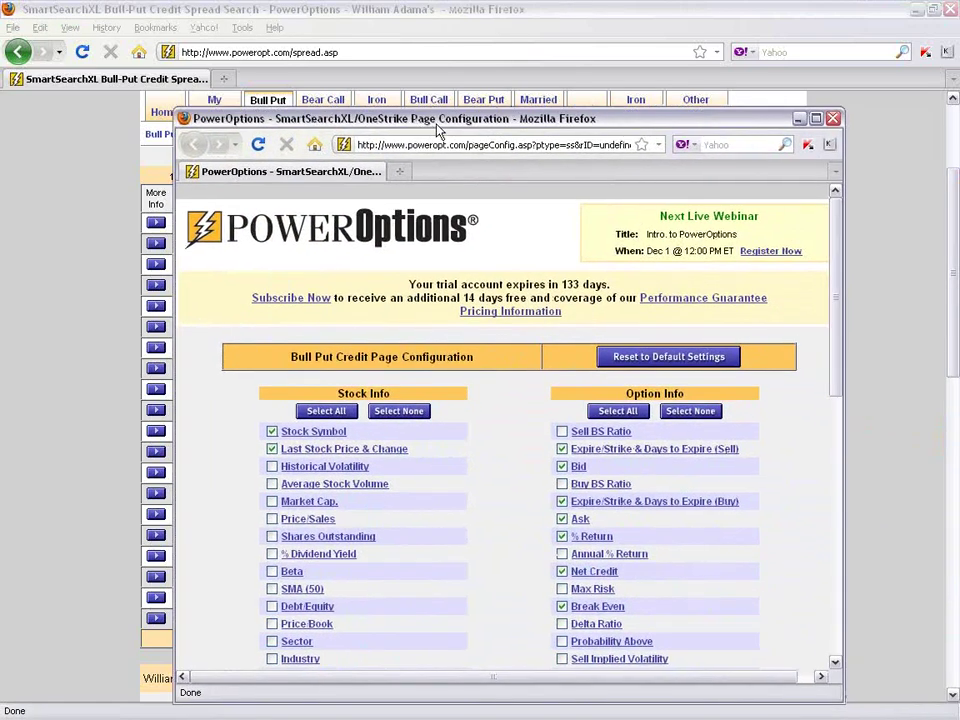
pyautogui.click(816, 120)
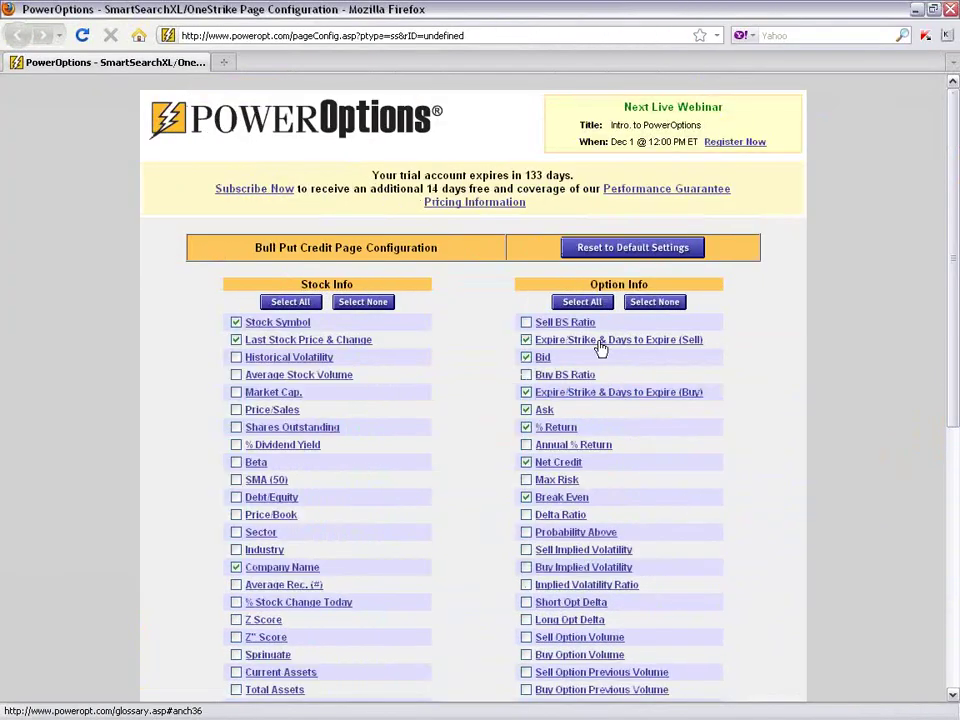
pyautogui.moveTo(955, 217); pyautogui.dragTo(955, 302)
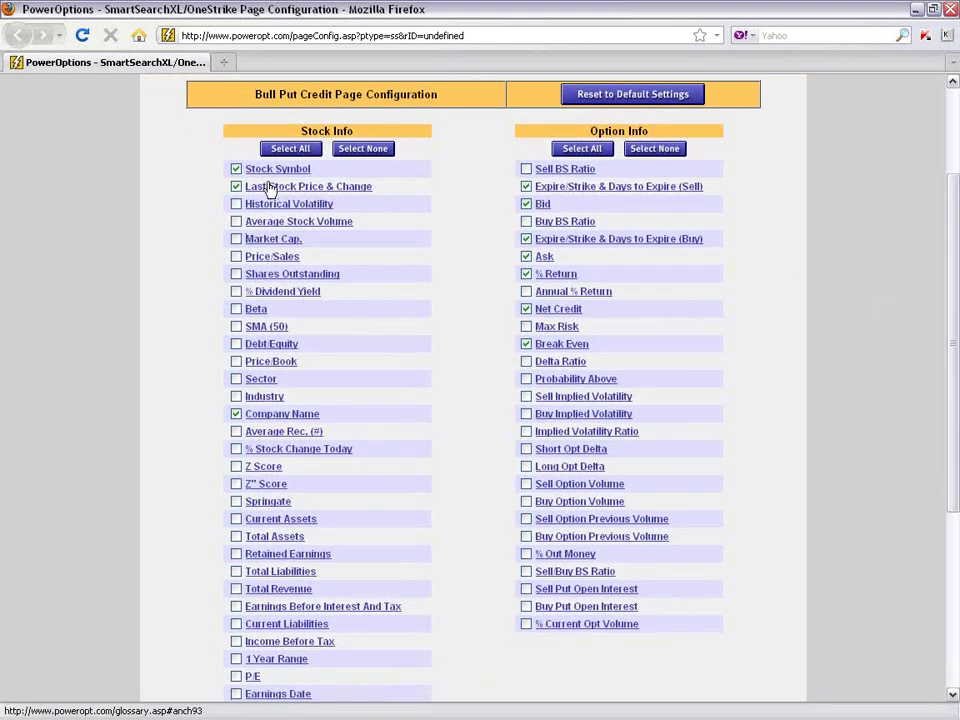
pyautogui.click(237, 222)
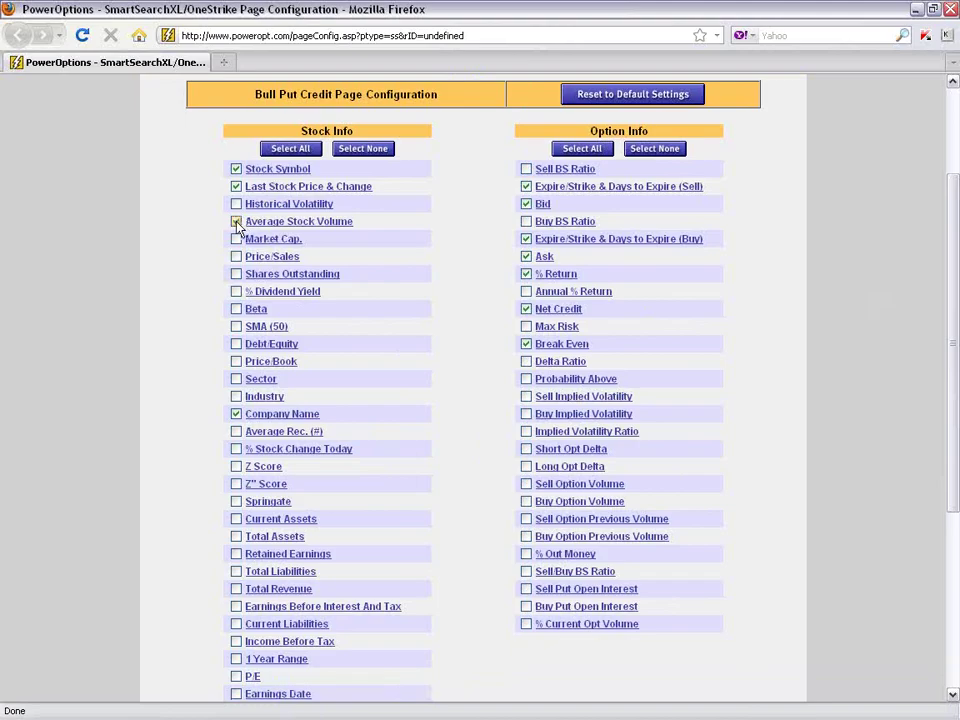
pyautogui.click(237, 310)
pyautogui.scroll(-3, 197, 427)
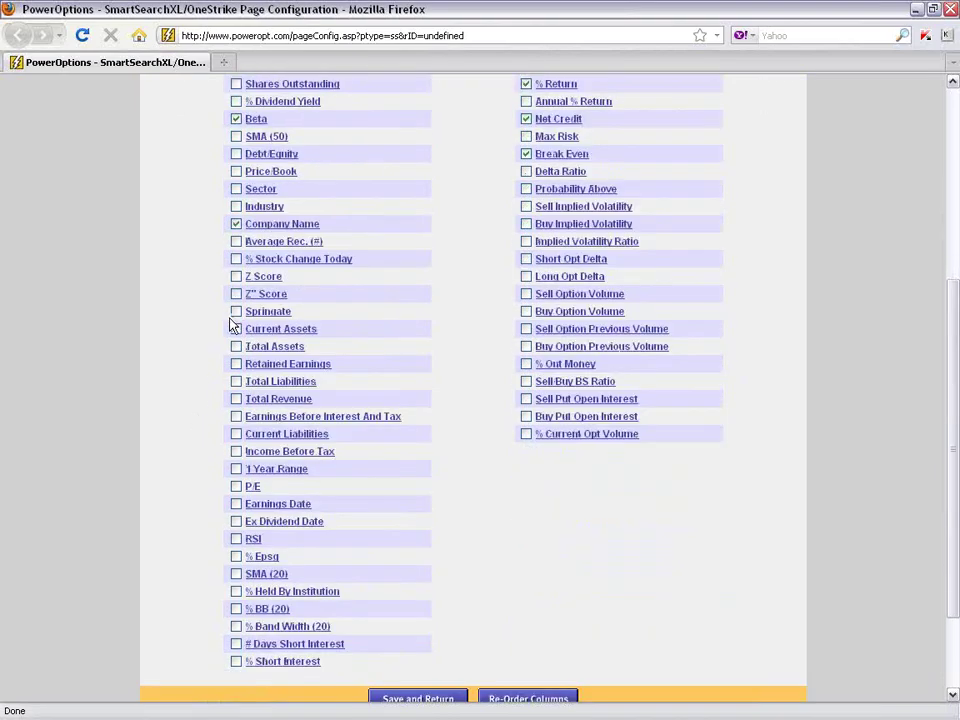
pyautogui.scroll(3, 251, 531)
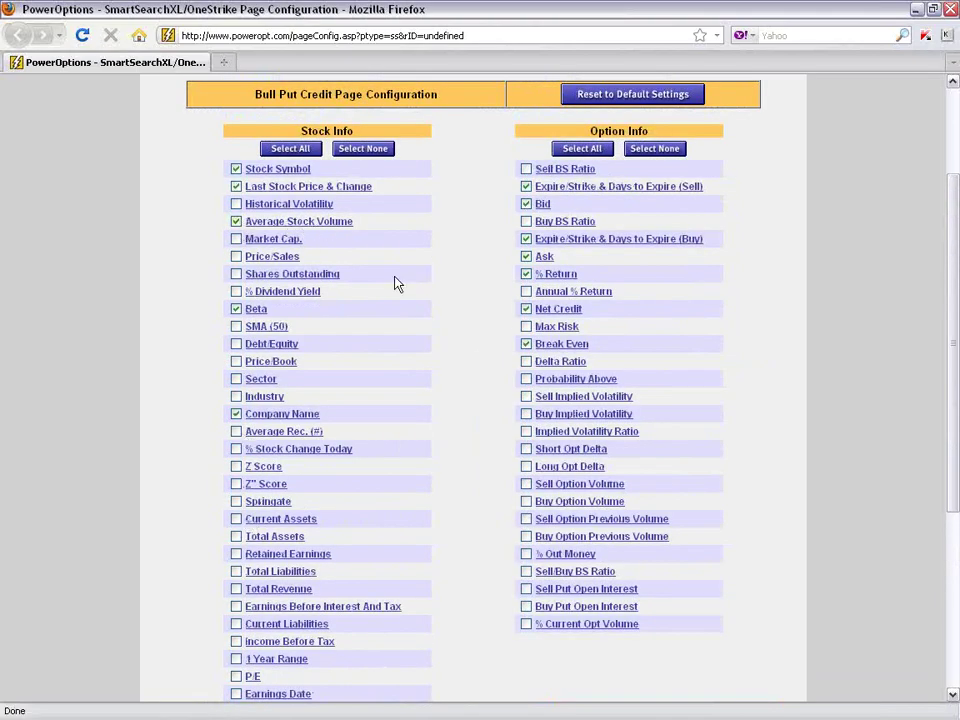
# Add the Max Risk, Probability Above and % Out Money option columns to the results
pyautogui.click(526, 327)
pyautogui.click(526, 379)
pyautogui.click(526, 554)
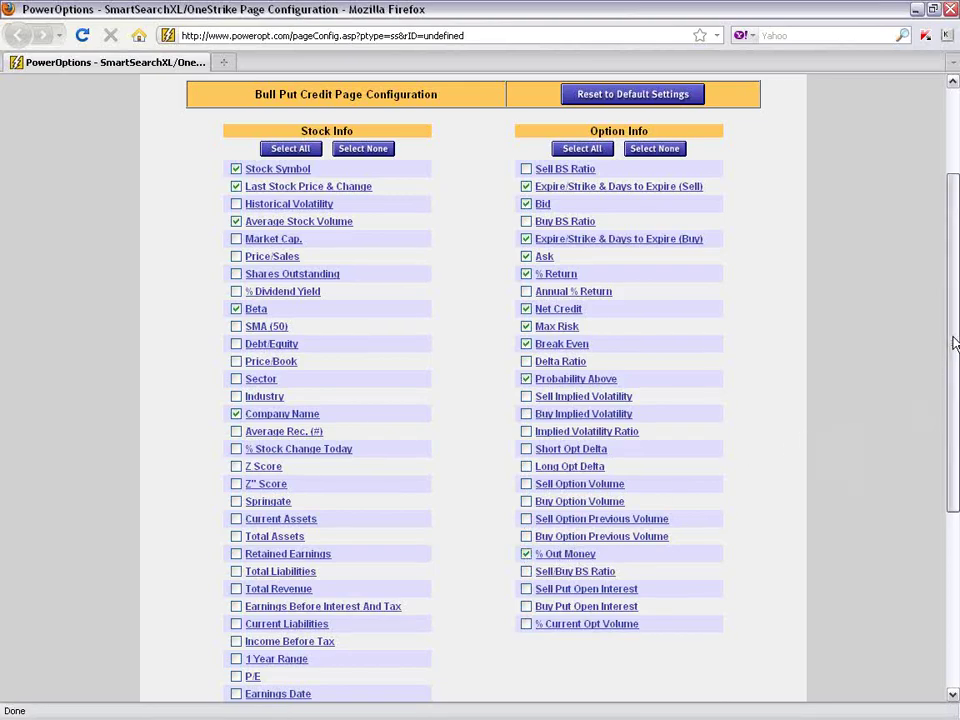
# Open the column reordering page and move Probability Above directly after Net Credit
pyautogui.moveTo(953, 343); pyautogui.dragTo(953, 490)
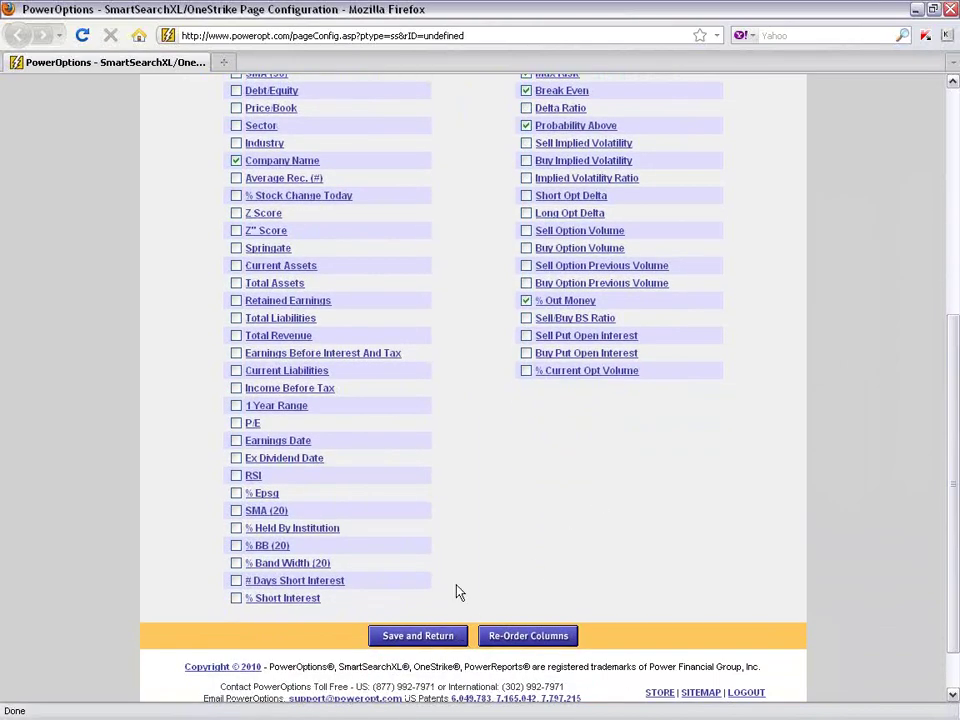
pyautogui.click(548, 638)
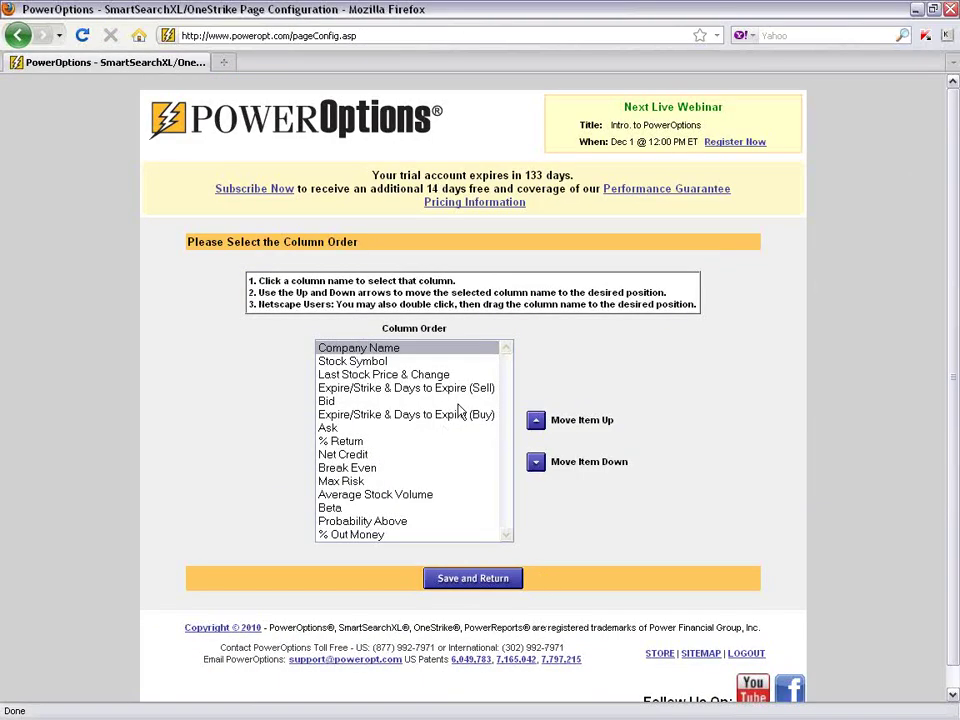
pyautogui.click(388, 521)
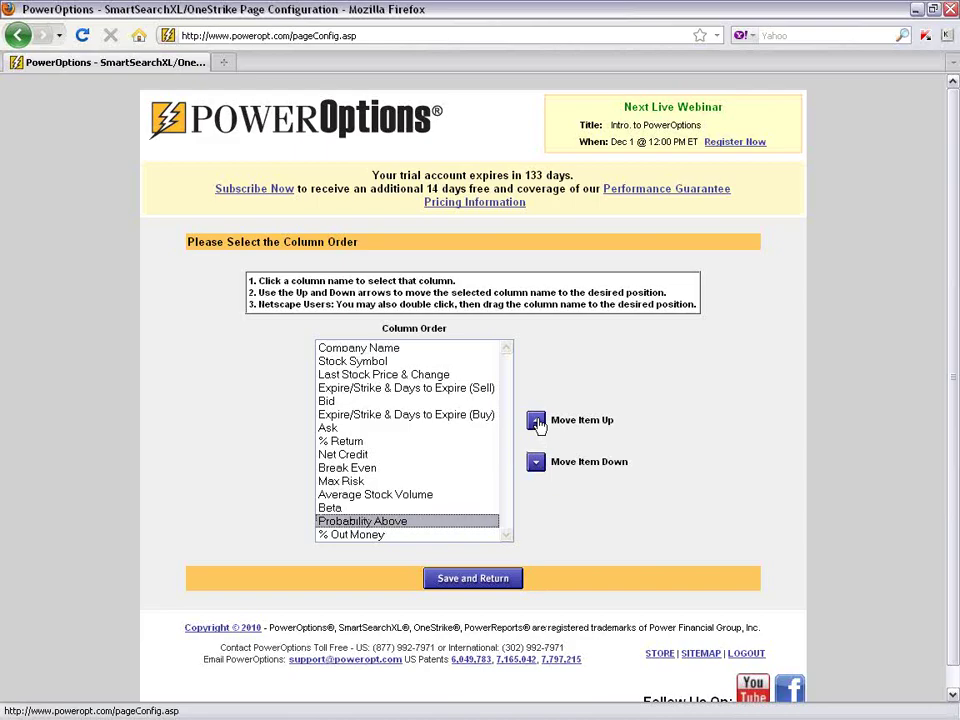
pyautogui.click(537, 421)
pyautogui.click(537, 421)
pyautogui.click(537, 421)
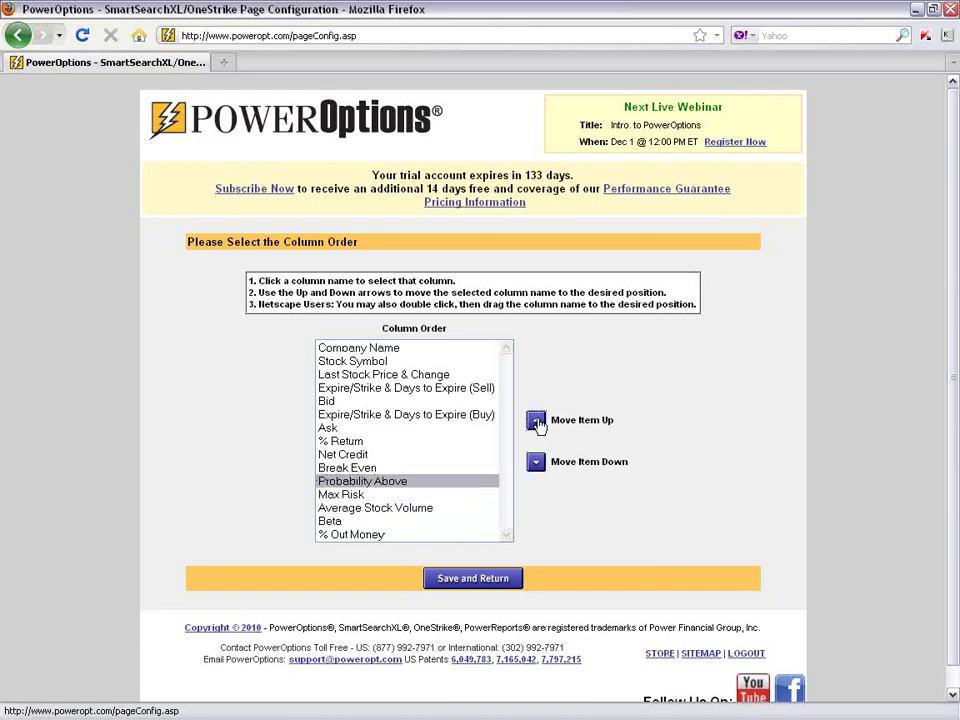
pyautogui.click(537, 421)
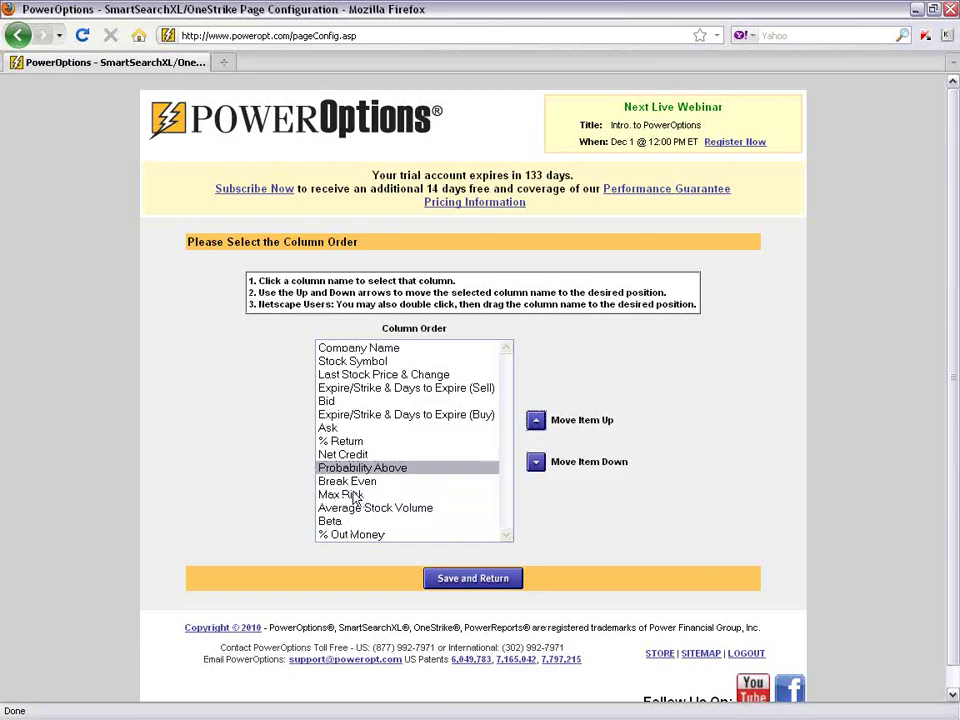
# Move the Max Risk column between Net Credit and Probability Above
pyautogui.click(345, 494)
pyautogui.click(537, 421)
pyautogui.click(537, 421)
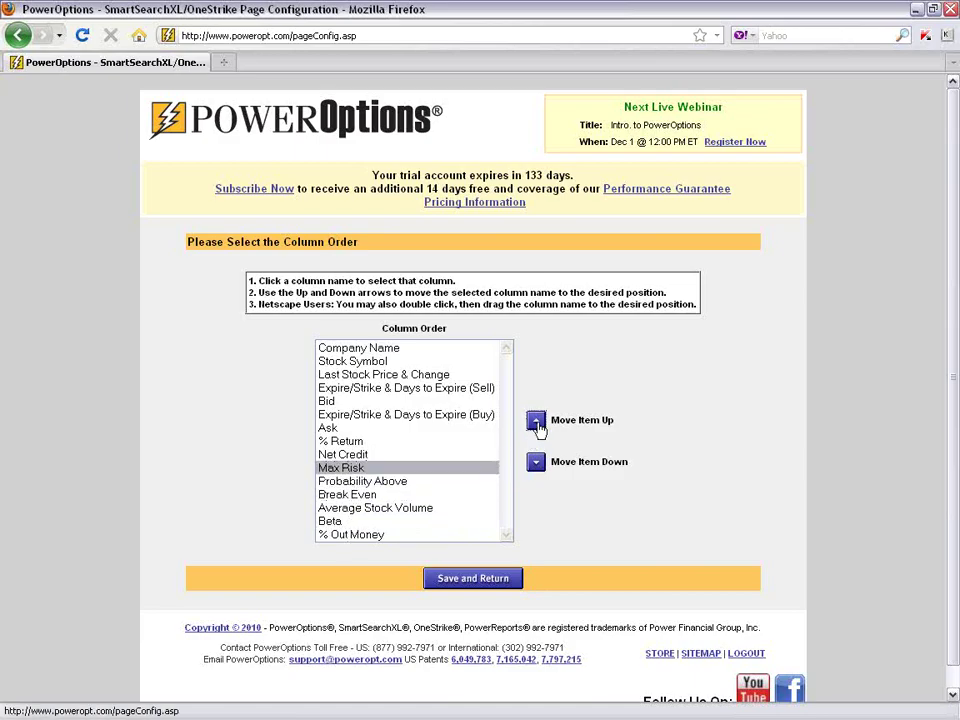
# Move the % Out Money column between Probability Above and Break Even
pyautogui.click(356, 496)
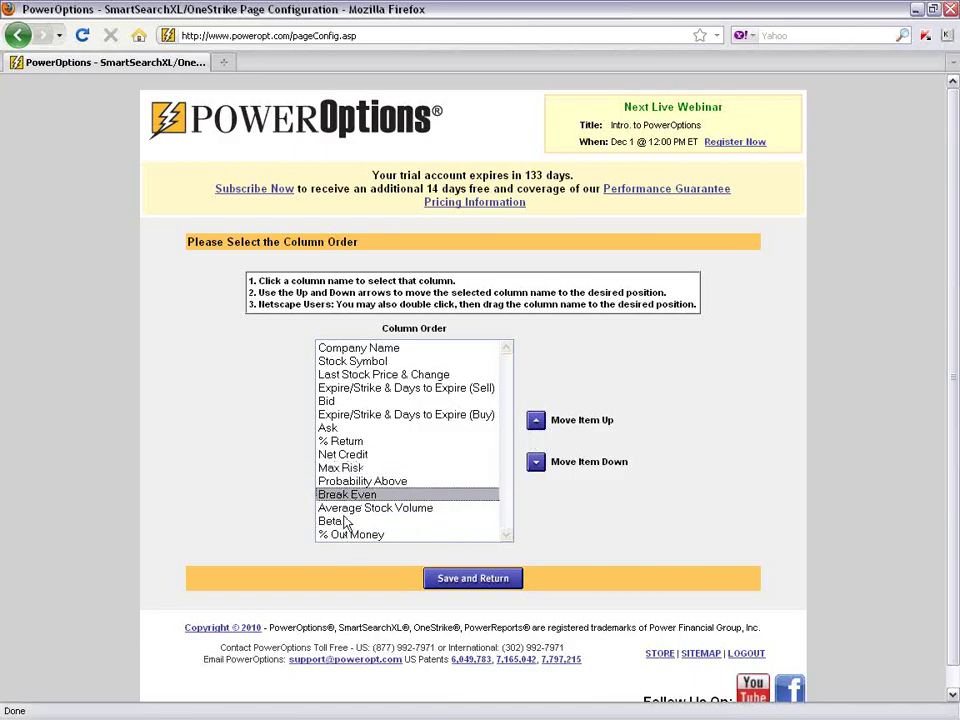
pyautogui.click(328, 535)
pyautogui.click(537, 421)
pyautogui.click(537, 421)
pyautogui.click(537, 421)
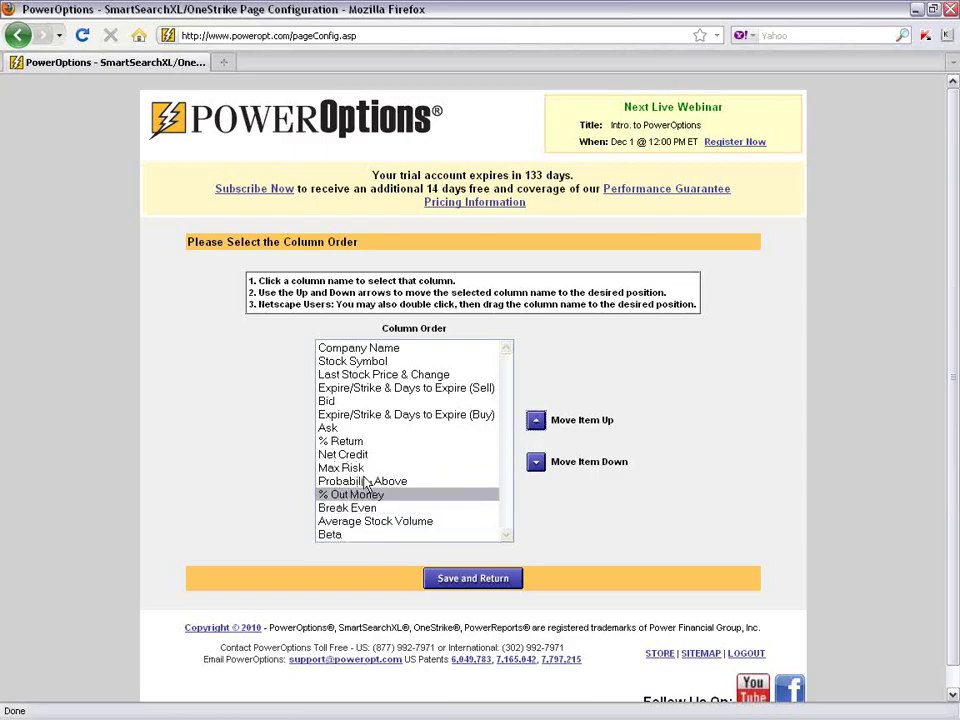
# Save the new column order and reload the search results with it, resending the search request
pyautogui.click(473, 579)
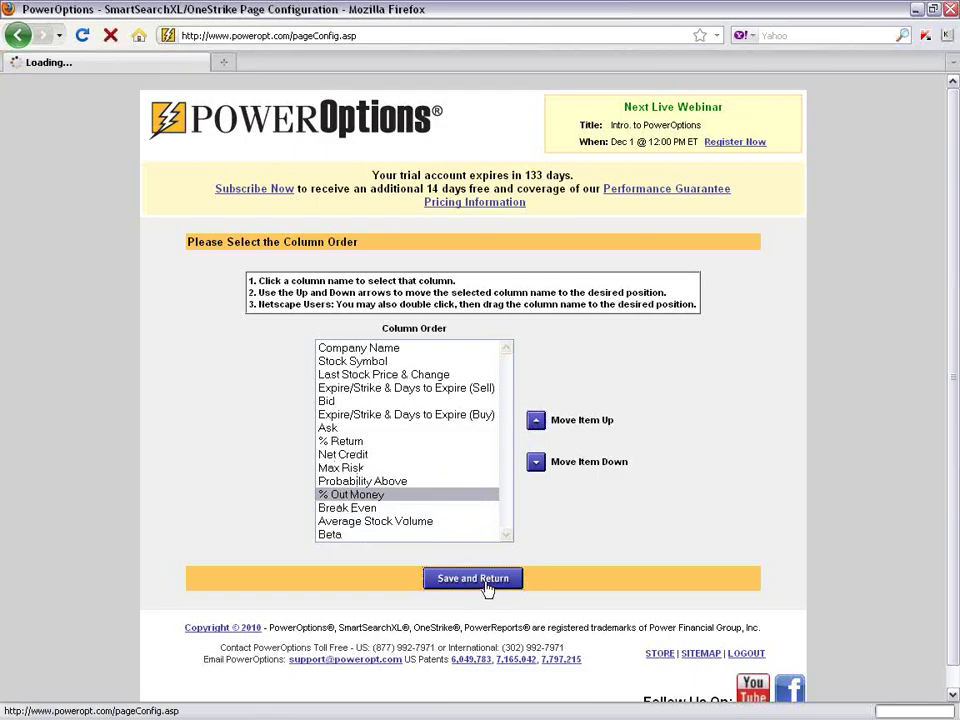
pyautogui.click(680, 249)
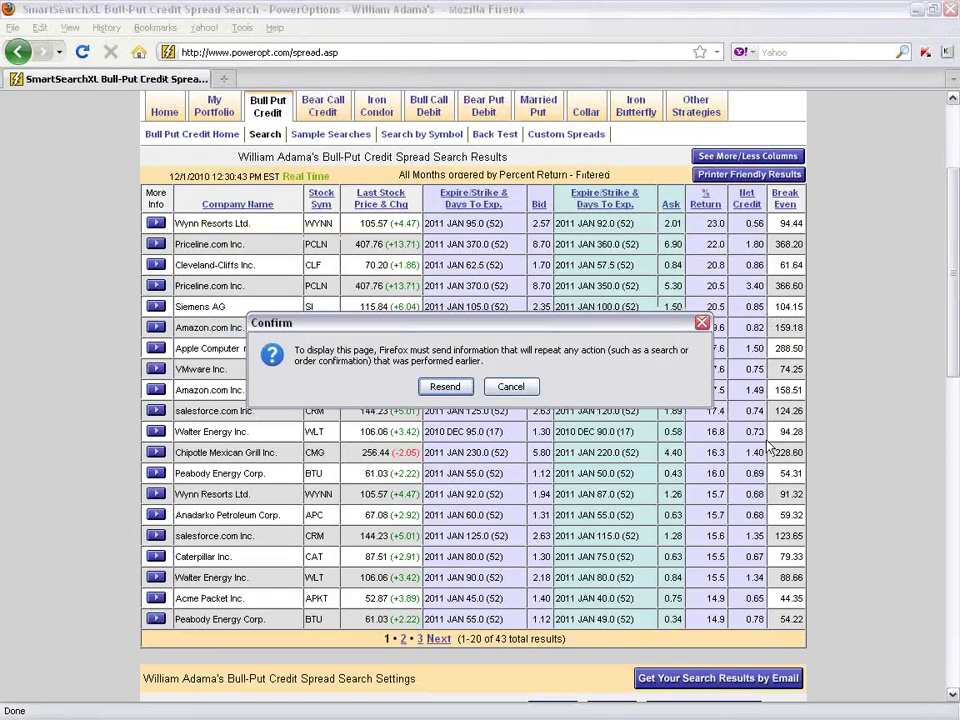
pyautogui.click(438, 386)
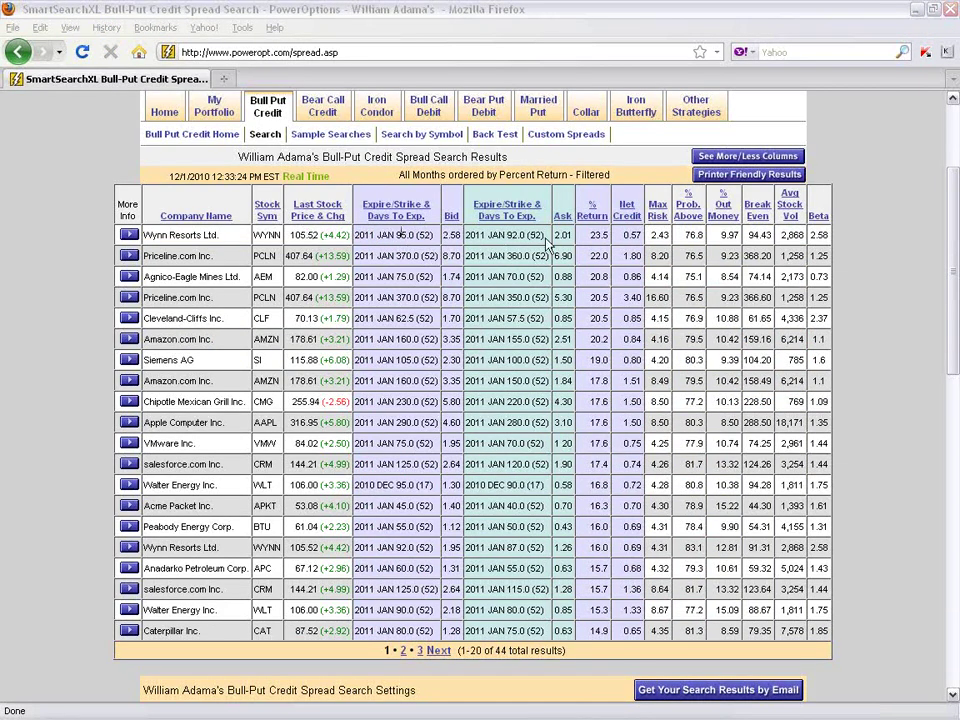
# Examine the first Wynn Resorts spread's net credit, bid, max risk, probability above and % out of the money
pyautogui.doubleClick(632, 235)
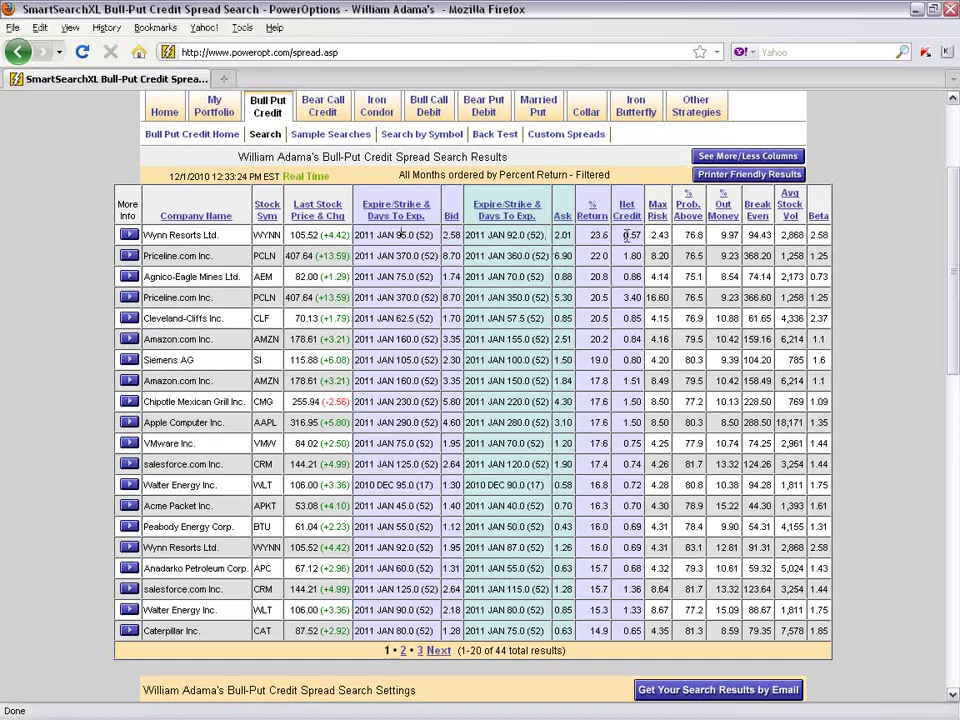
pyautogui.doubleClick(458, 241)
pyautogui.click(522, 270)
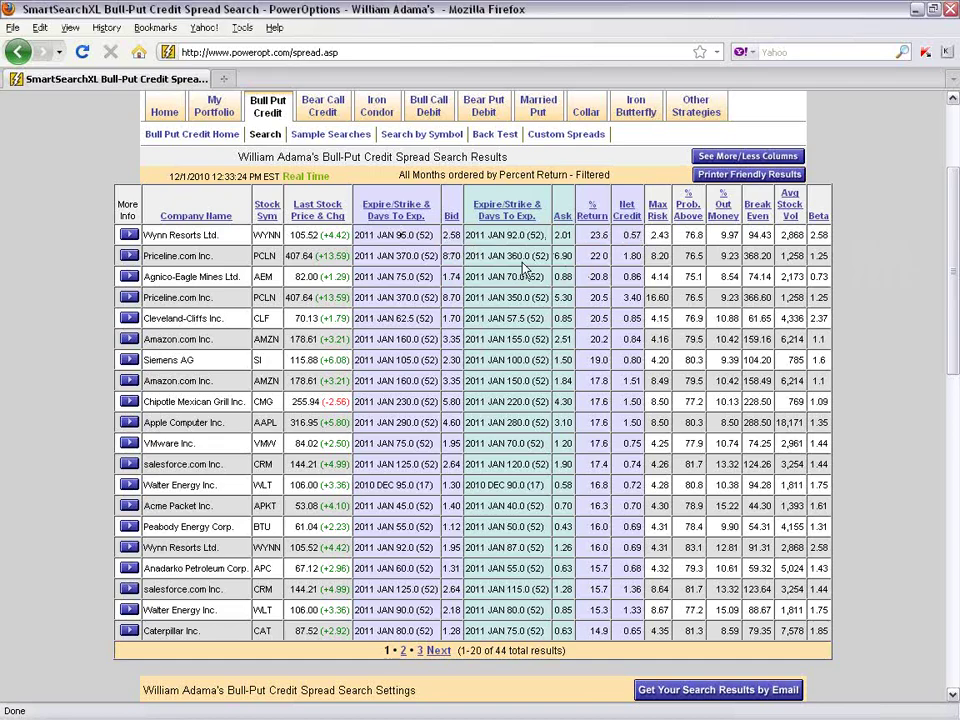
pyautogui.doubleClick(658, 235)
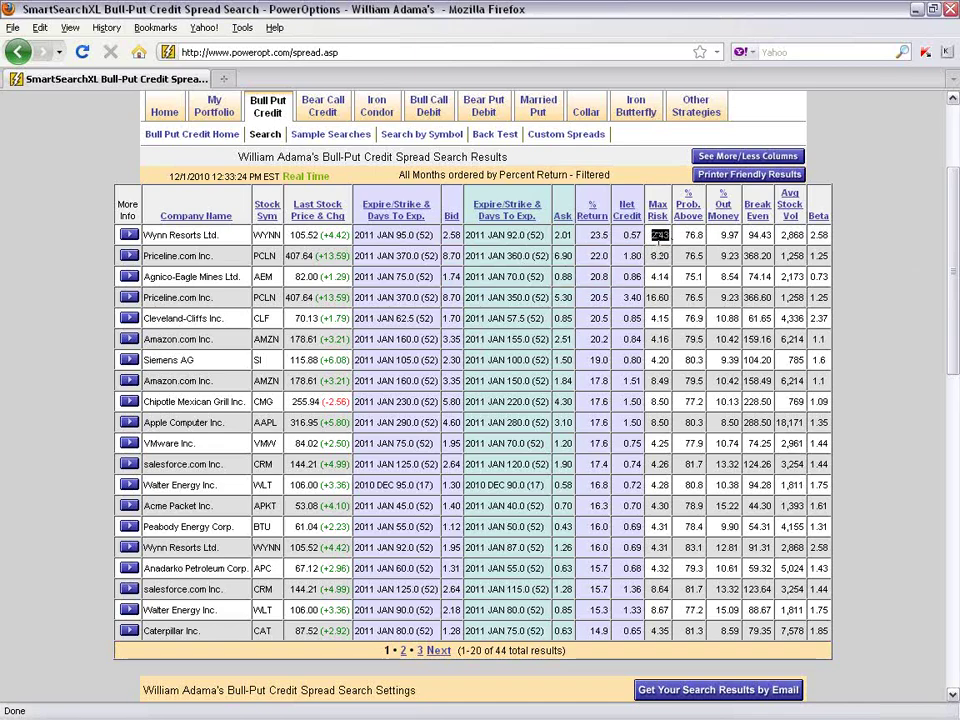
pyautogui.doubleClick(694, 236)
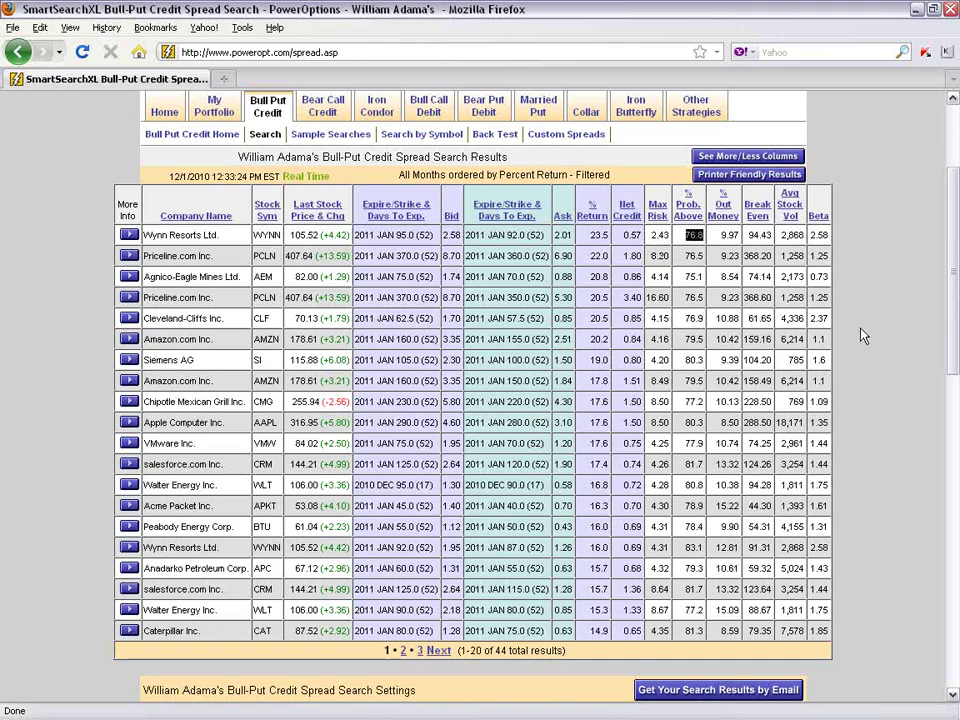
pyautogui.doubleClick(729, 236)
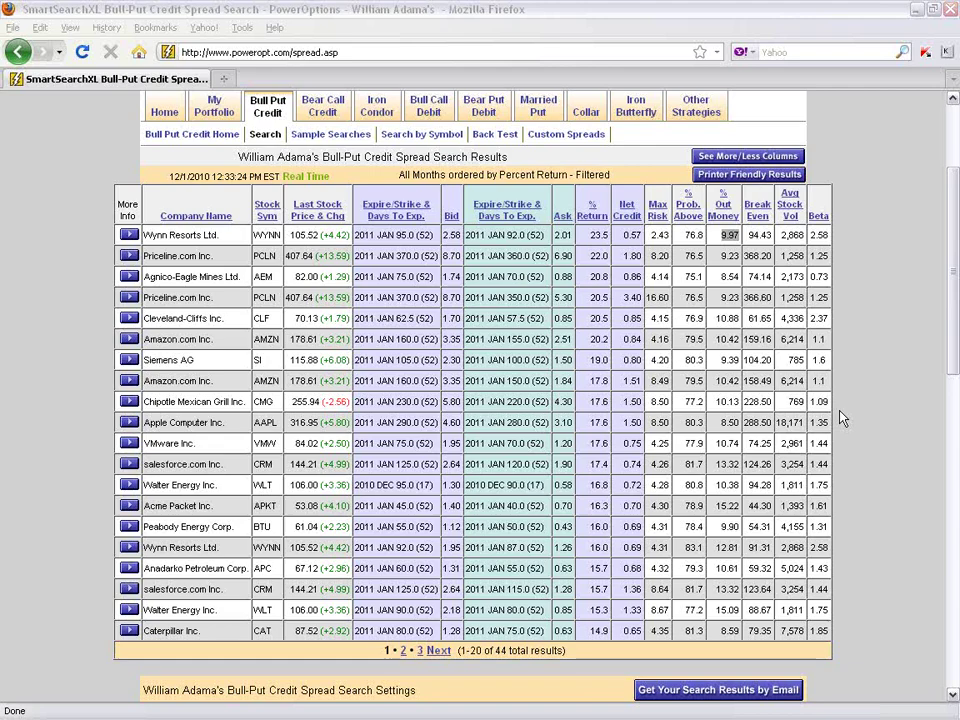
pyautogui.click(883, 387)
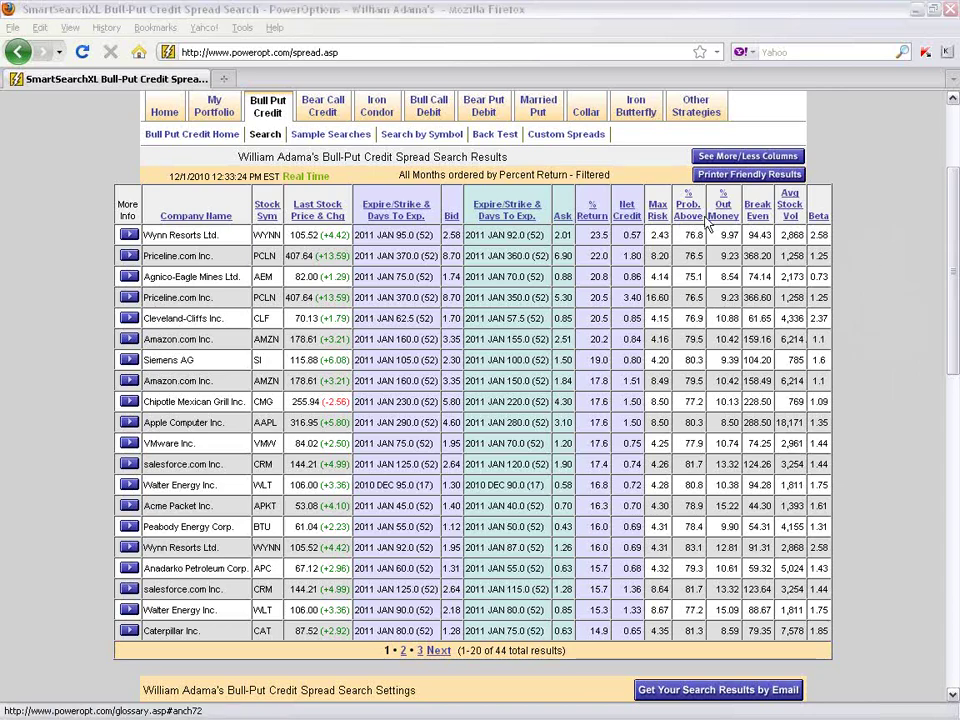
# Check the minimum Probability criterion in the search settings below the results
pyautogui.moveTo(955, 167); pyautogui.dragTo(955, 500)
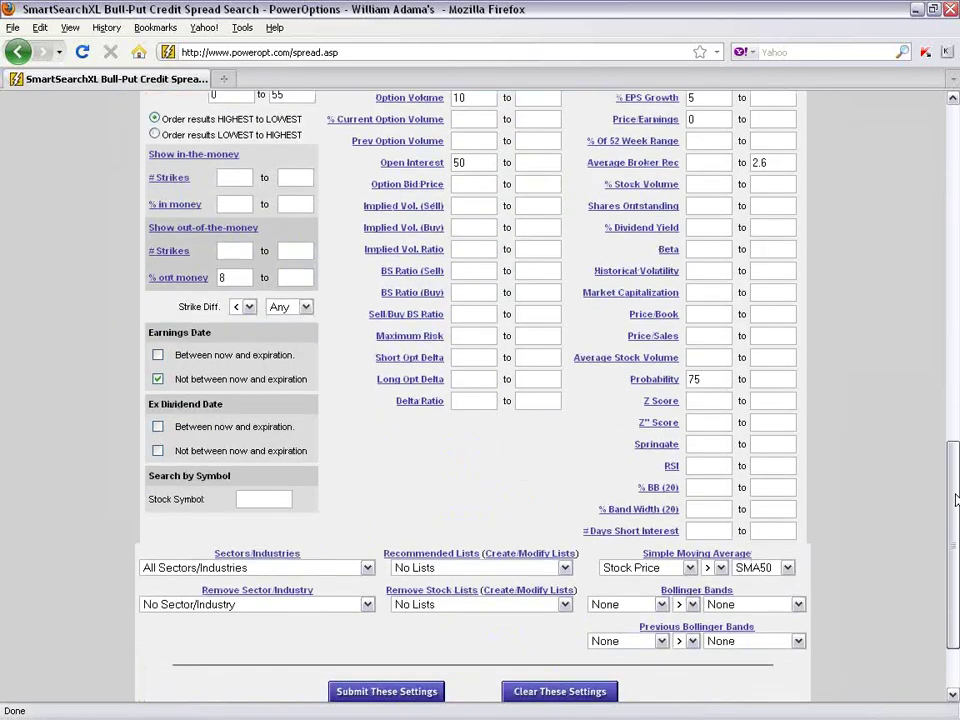
pyautogui.click(658, 381)
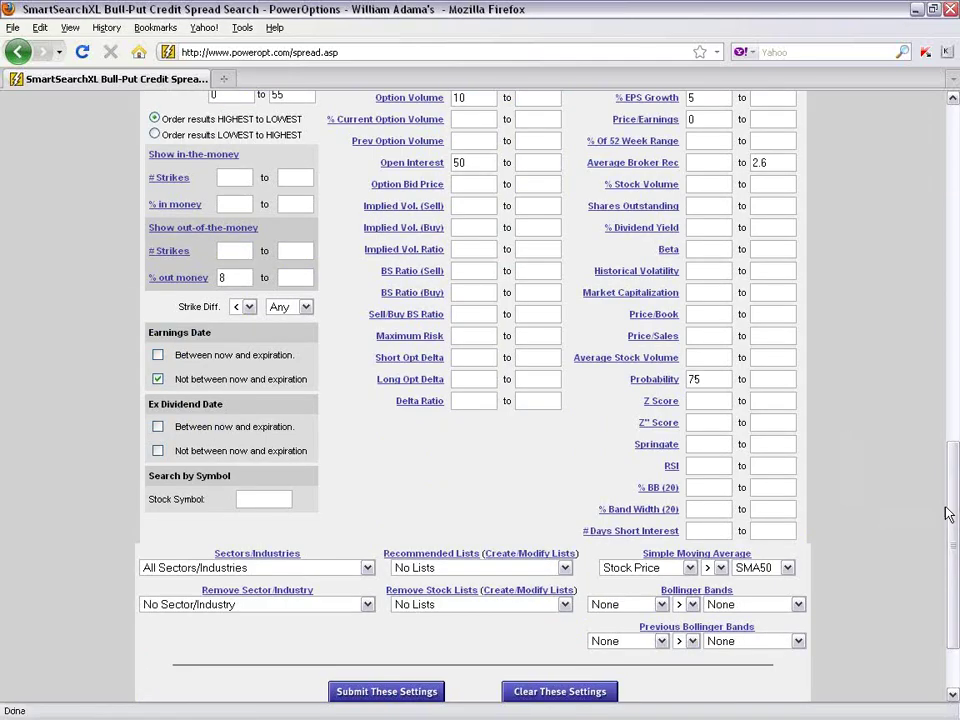
# Review the first Wynn Resorts spread's % return, net credit, max risk and probability above in the search results
pyautogui.moveTo(953, 521); pyautogui.dragTo(951, 215)
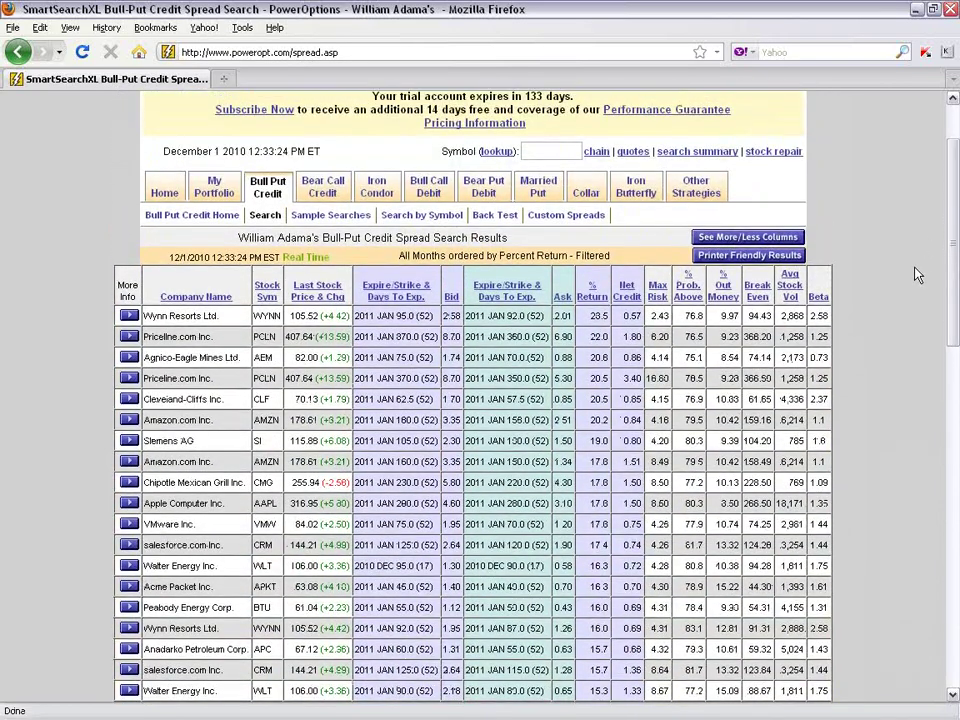
pyautogui.scroll(3, 920, 270)
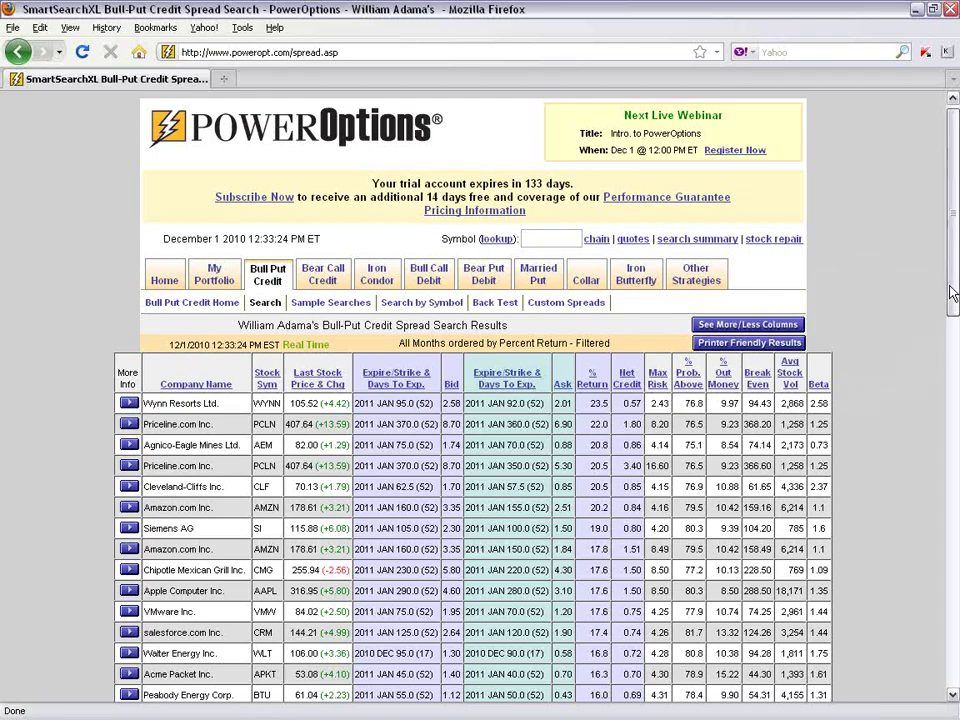
pyautogui.scroll(-1, 953, 323)
pyautogui.scroll(-2, 953, 323)
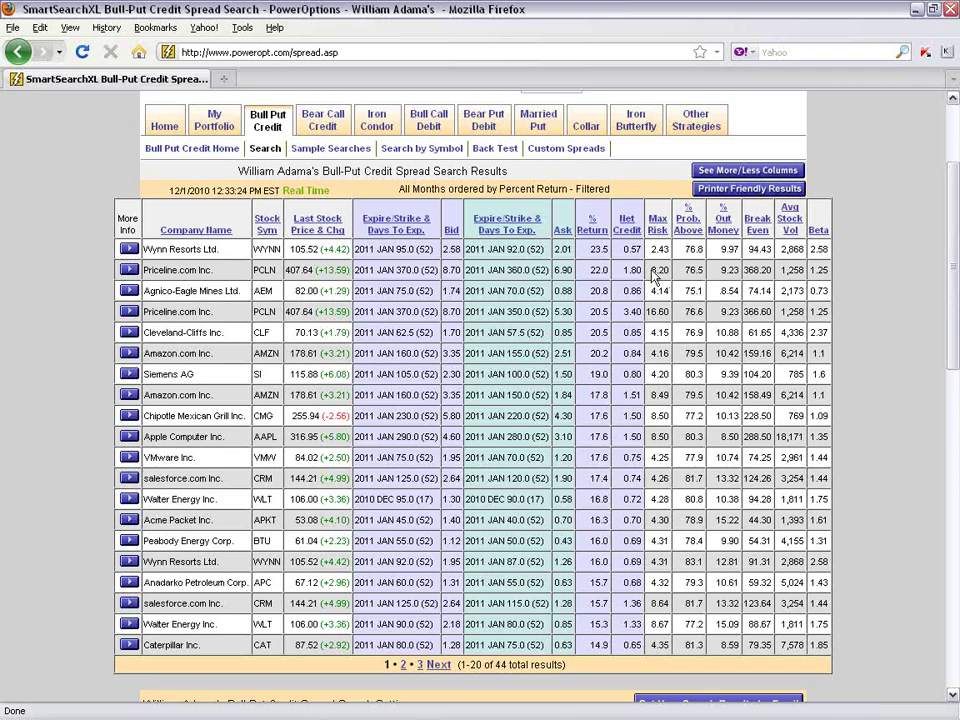
pyautogui.moveTo(585, 249); pyautogui.dragTo(613, 258)
pyautogui.click(607, 257)
pyautogui.moveTo(622, 250); pyautogui.dragTo(700, 245)
pyautogui.click(728, 330)
pyautogui.moveTo(538, 120)
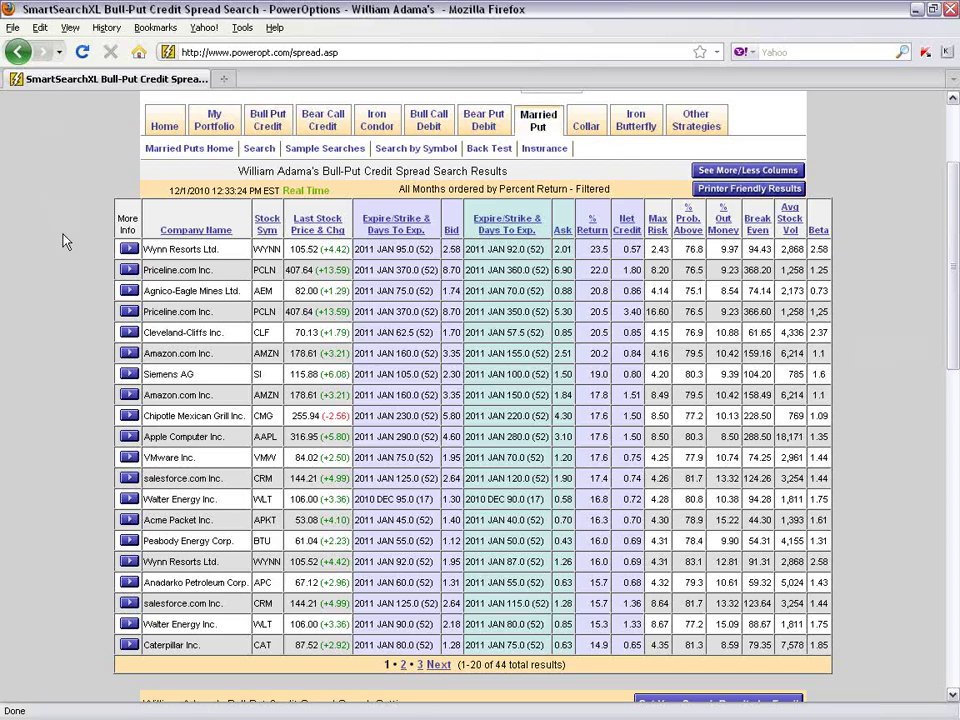
# Open the BigCharts page for the first Wynn Resorts result, maximize its window and view the price chart
pyautogui.click(129, 252)
pyautogui.moveTo(160, 302)
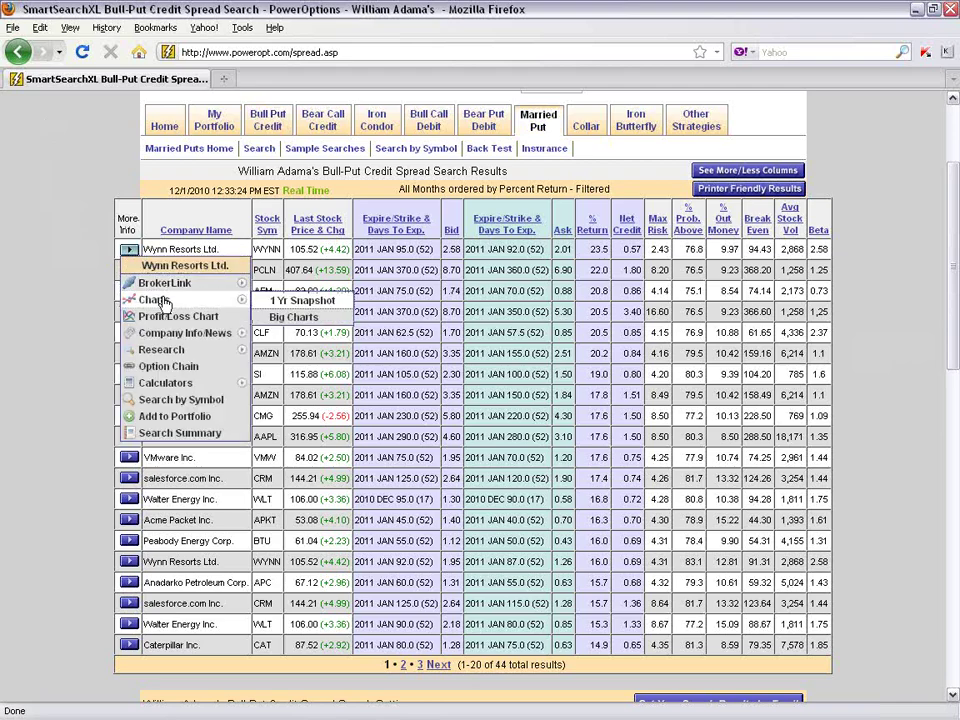
pyautogui.click(295, 303)
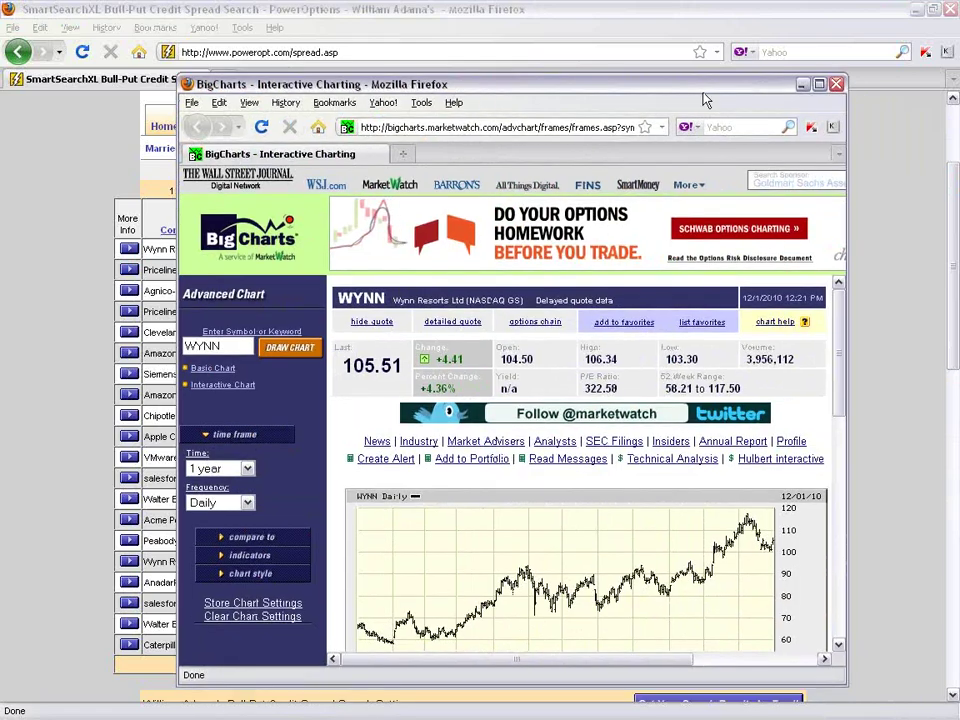
pyautogui.click(819, 85)
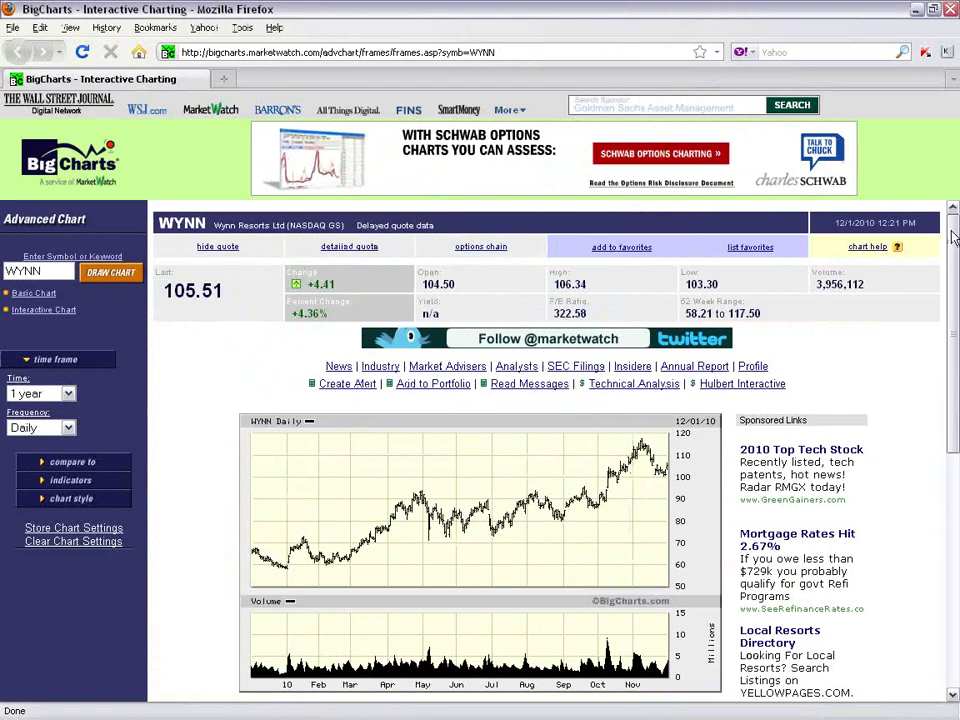
pyautogui.scroll(-1, 955, 262)
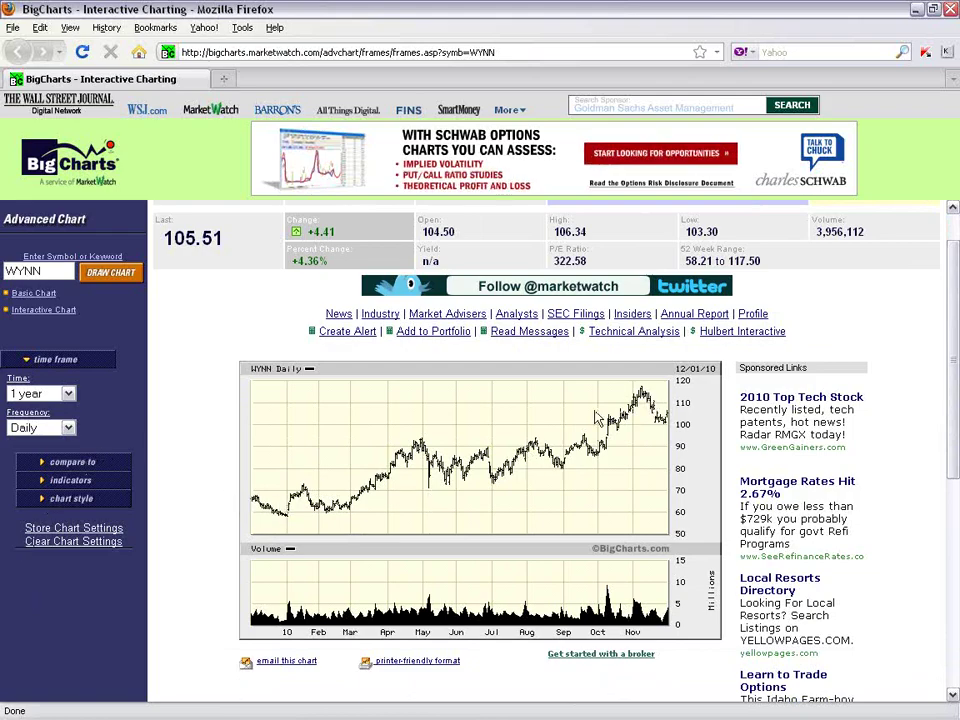
# Review the Wynn chart's time frame, upper indicator and lower indicator choices, keeping the period at 1 year
pyautogui.click(70, 394)
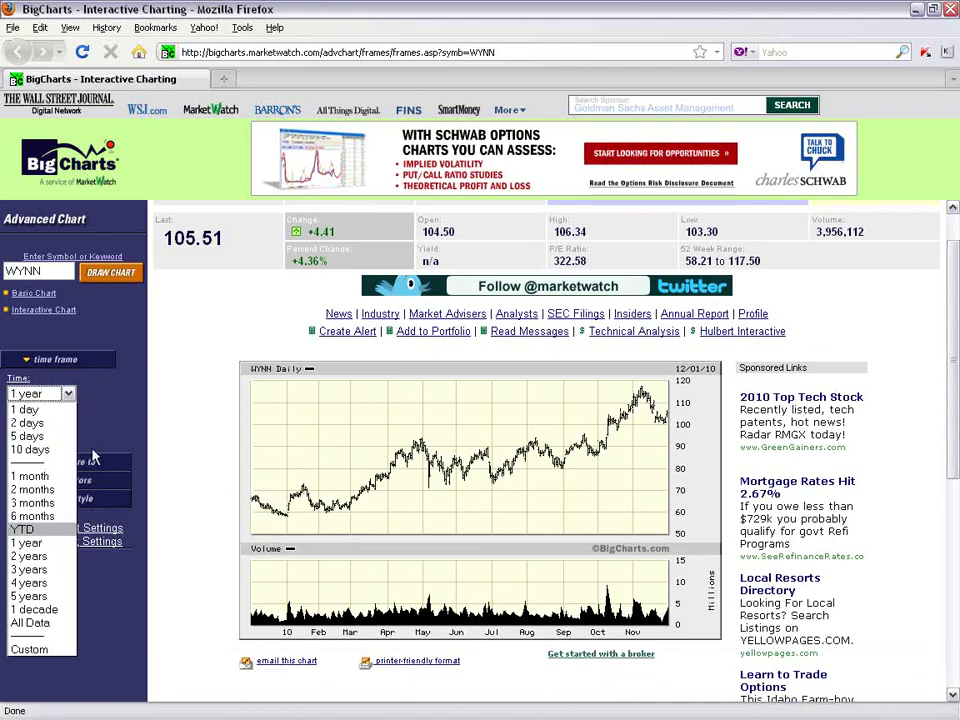
pyautogui.click(30, 543)
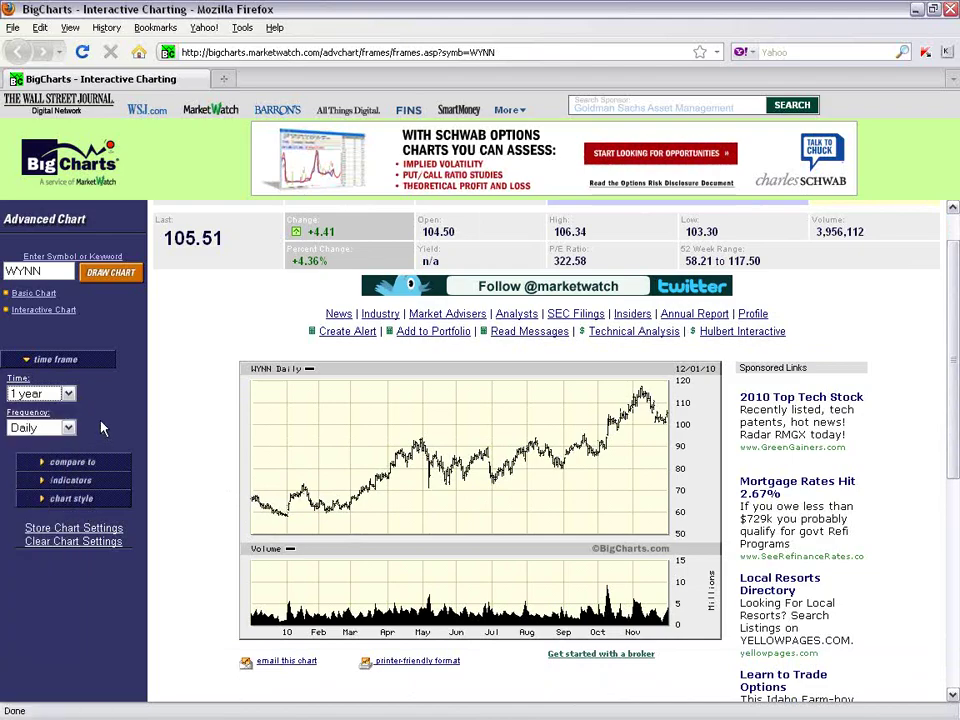
pyautogui.click(73, 481)
pyautogui.scroll(-2, 100, 455)
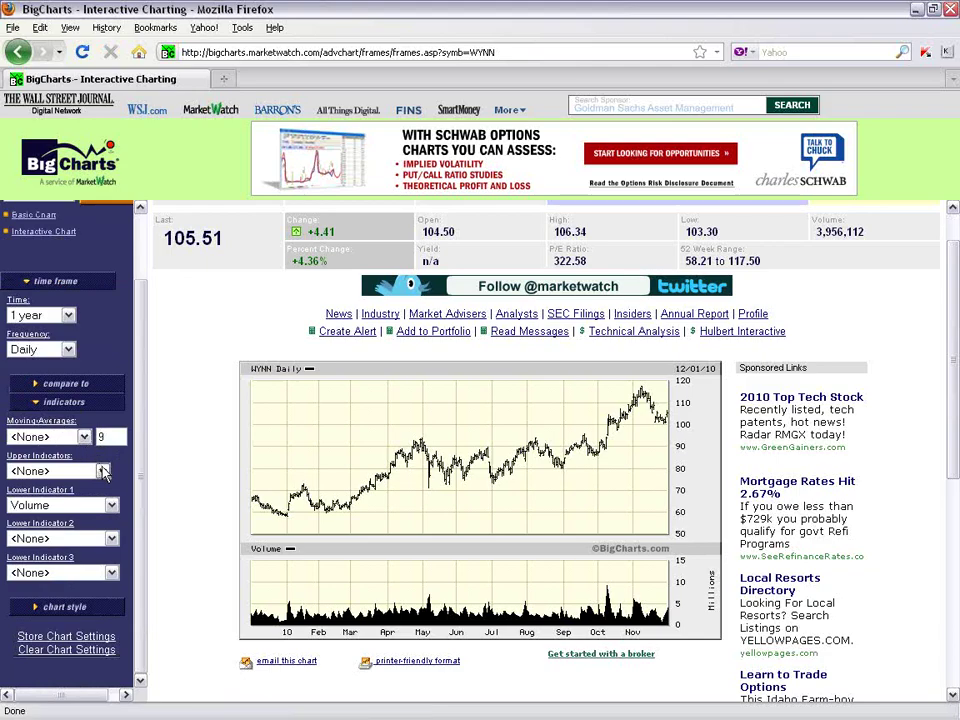
pyautogui.click(102, 470)
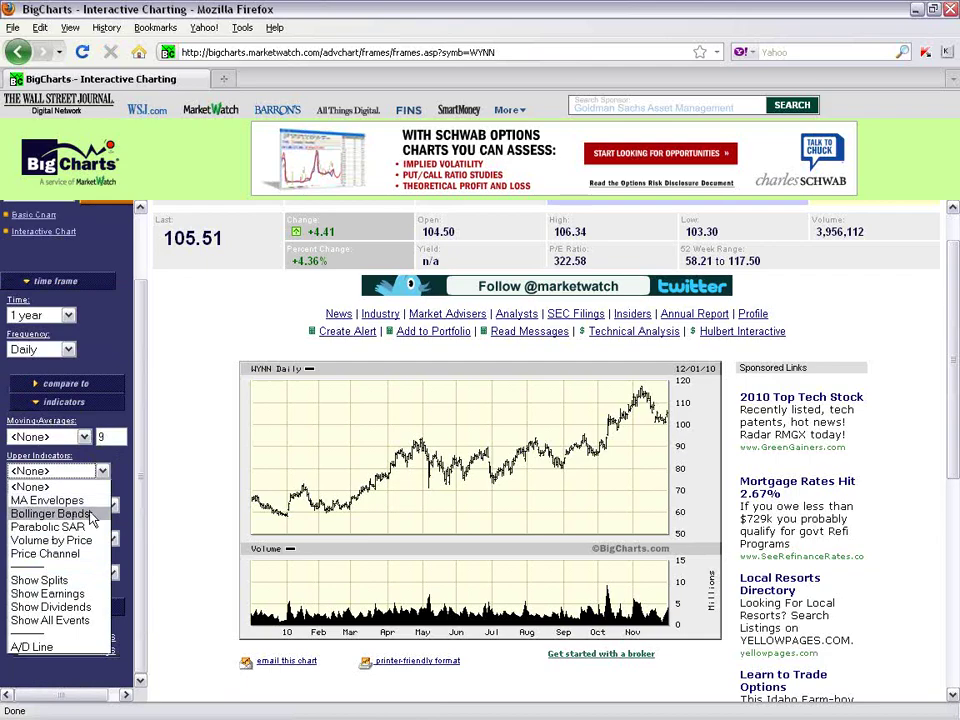
pyautogui.click(124, 467)
pyautogui.click(90, 505)
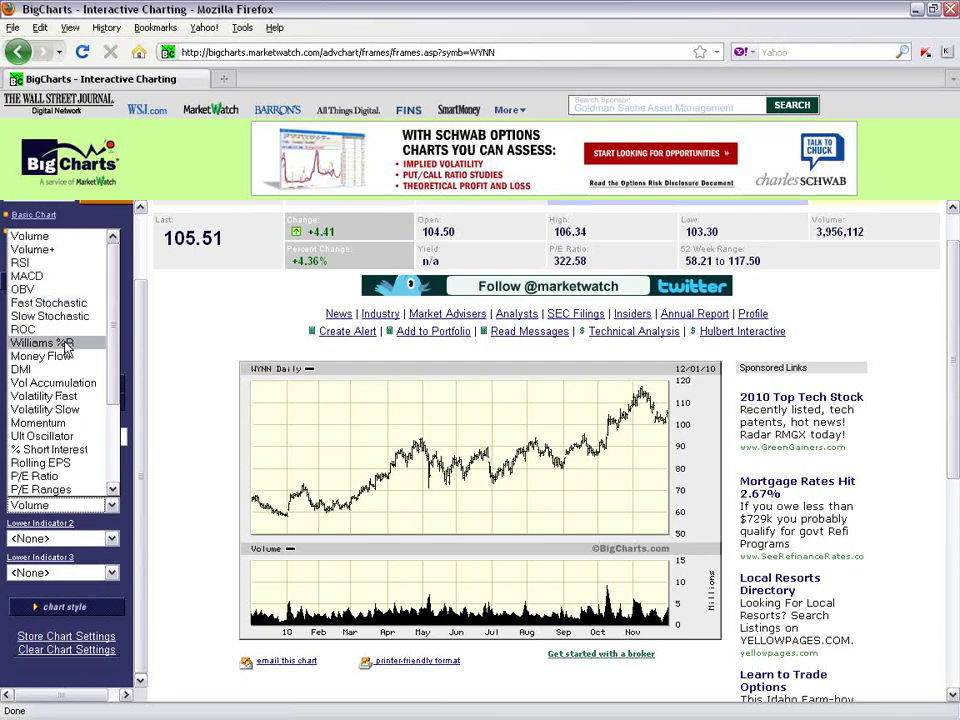
pyautogui.click(225, 347)
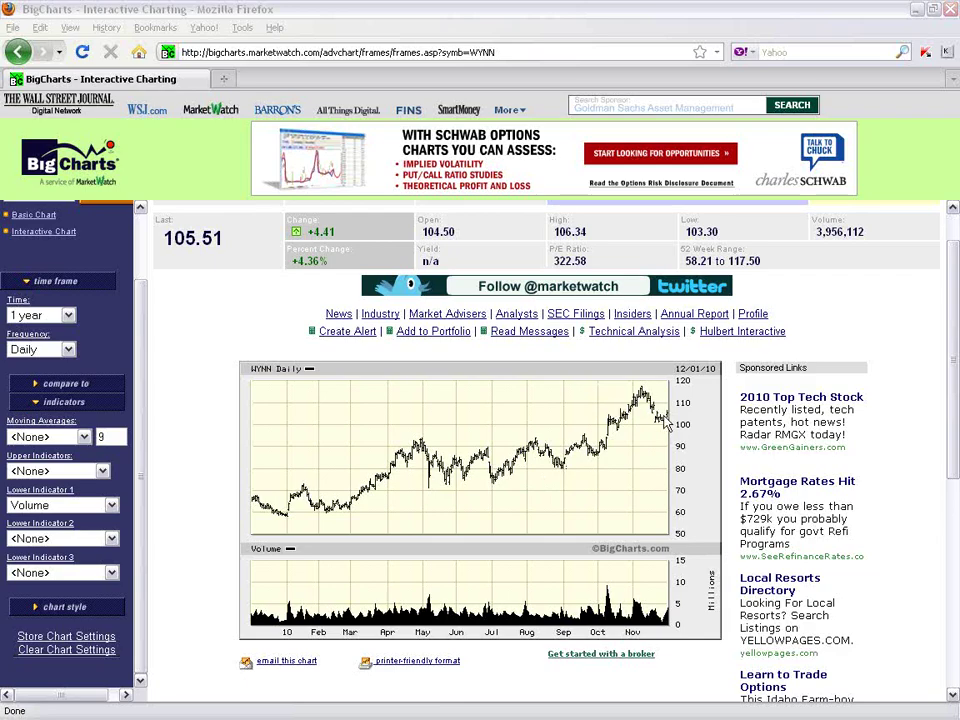
# Close the Wynn chart window and check the first Priceline.com result's stock price and available chart options
pyautogui.click(950, 9)
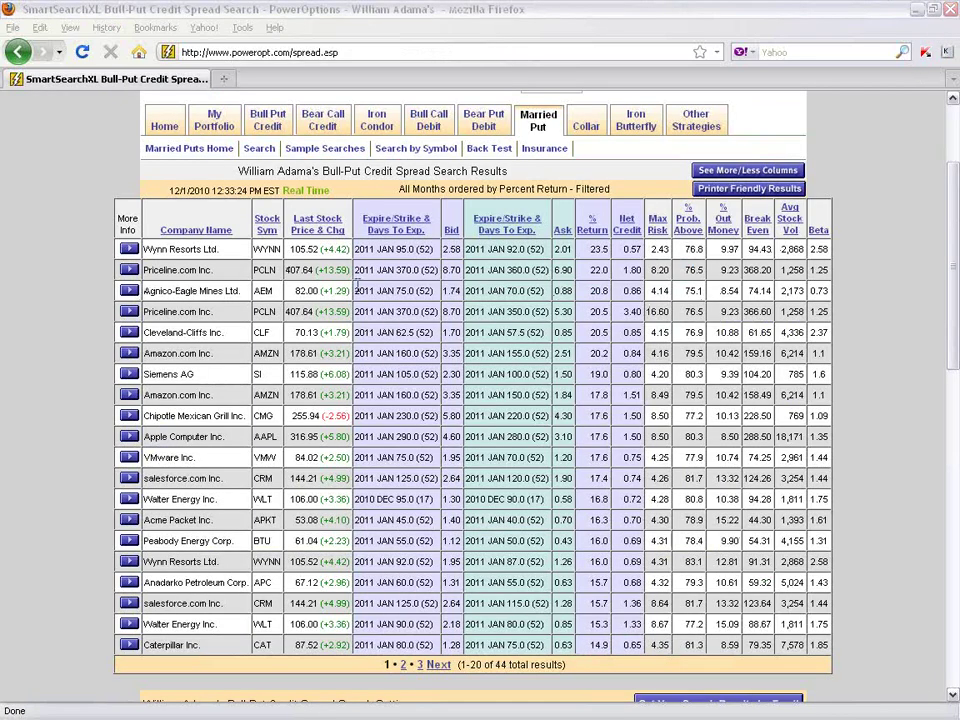
pyautogui.moveTo(286, 270); pyautogui.dragTo(334, 271)
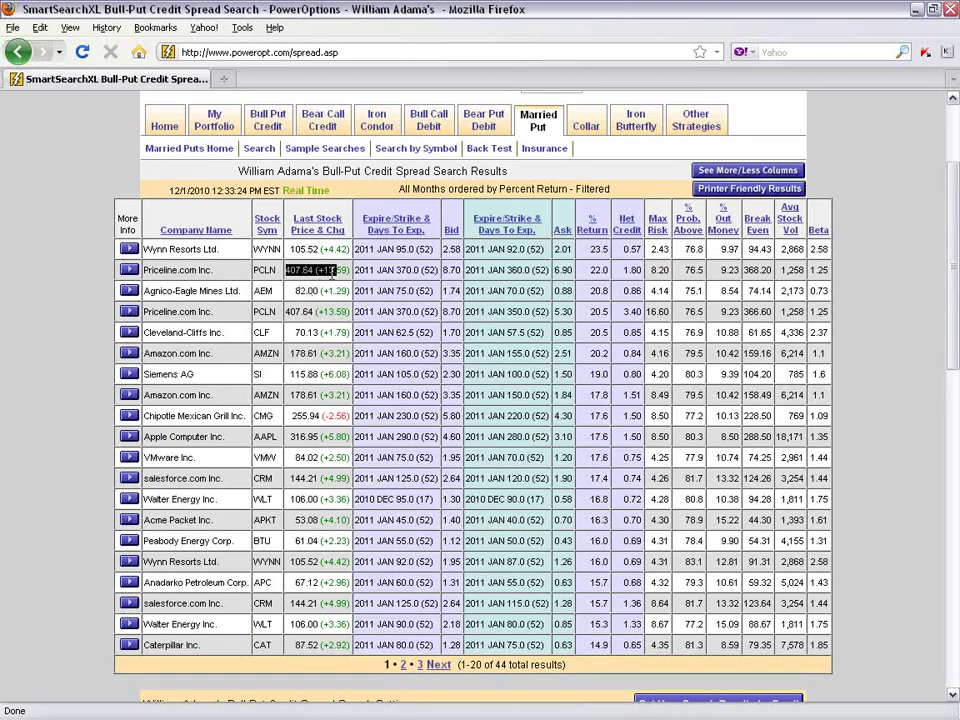
pyautogui.click(129, 268)
pyautogui.moveTo(249, 325)
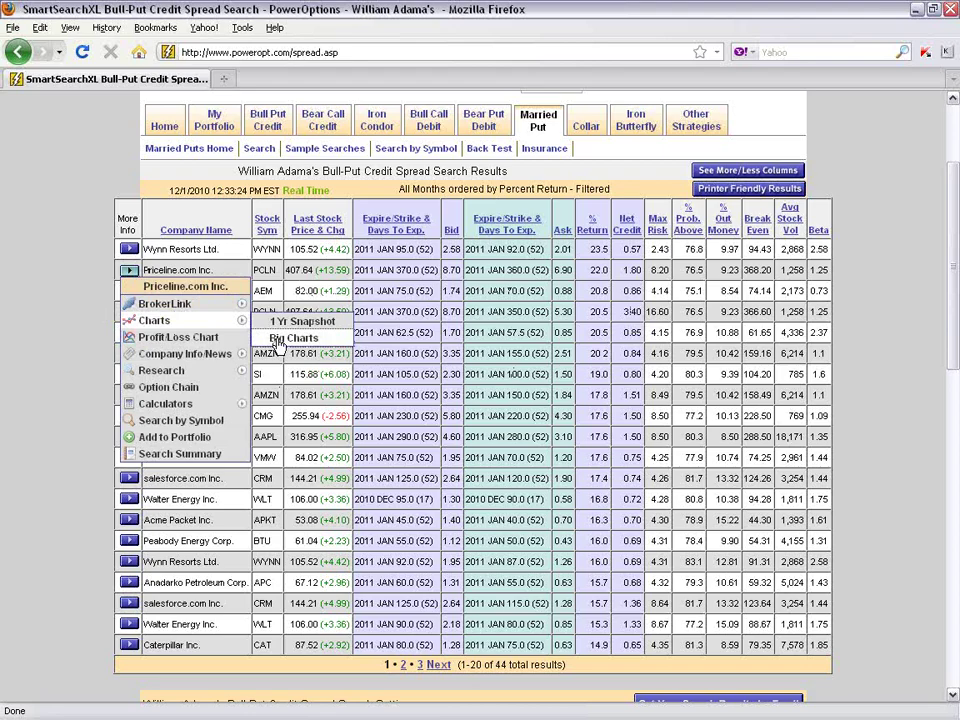
pyautogui.click(79, 224)
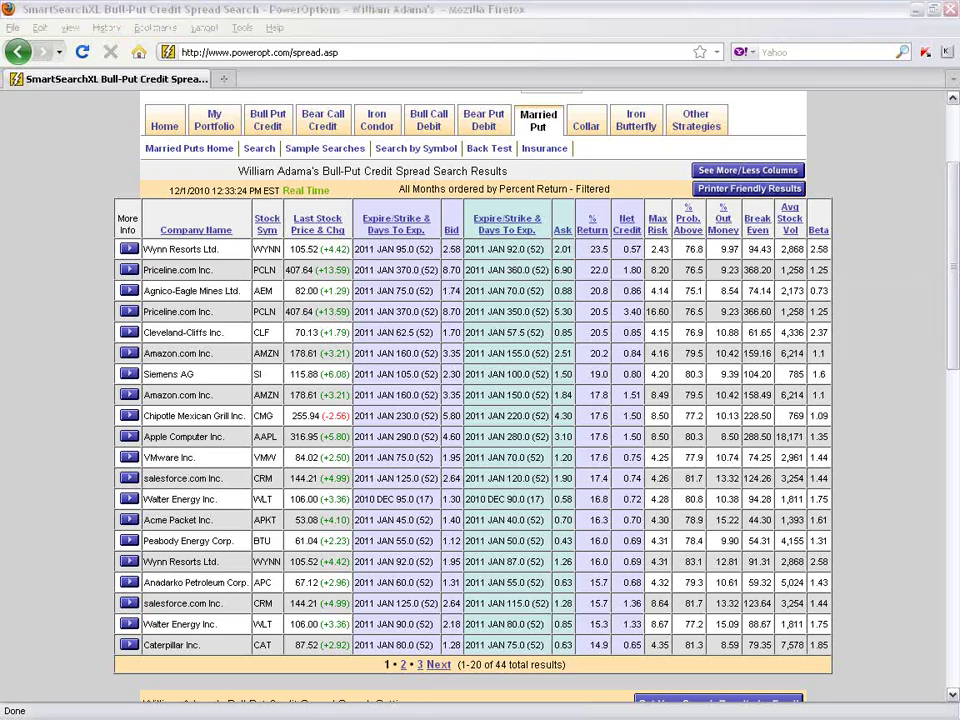
# Compare the first Wynn Resorts spread's stock price and strikes with the second Wynn spread's strikes, return, net credit and probability
pyautogui.moveTo(287, 249); pyautogui.dragTo(350, 249)
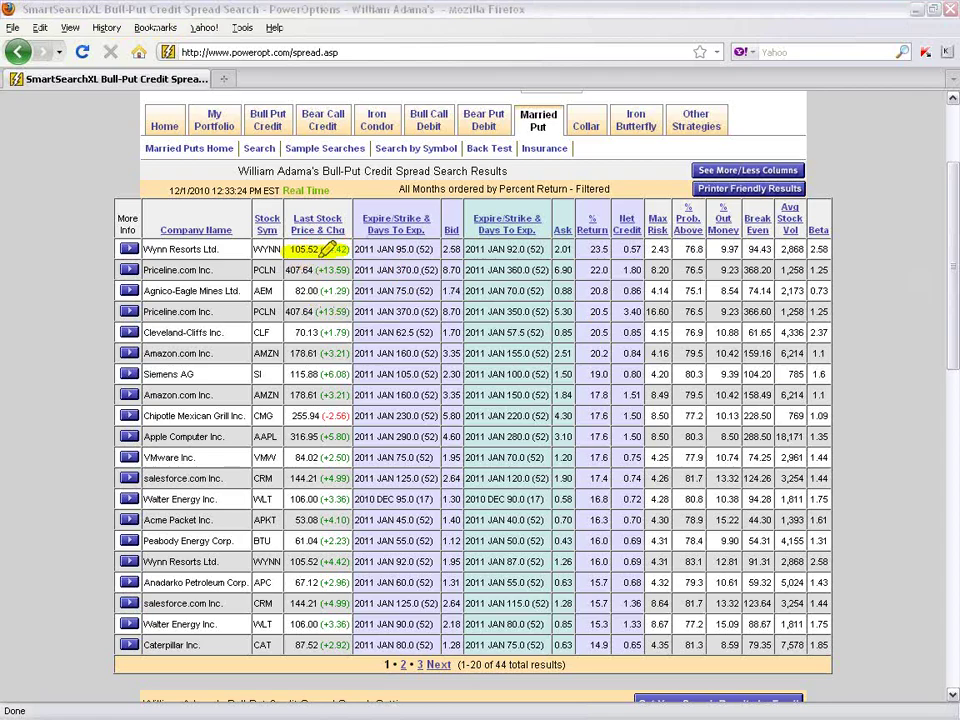
pyautogui.moveTo(400, 249); pyautogui.dragTo(433, 249)
pyautogui.moveTo(497, 249); pyautogui.dragTo(546, 249)
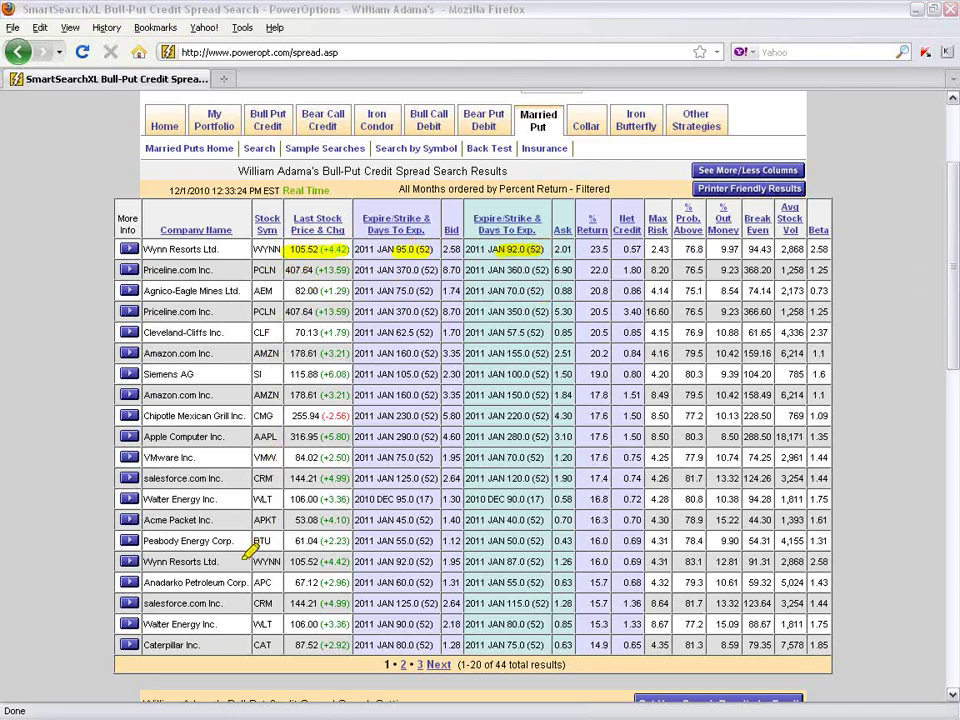
pyautogui.moveTo(143, 561); pyautogui.dragTo(286, 558)
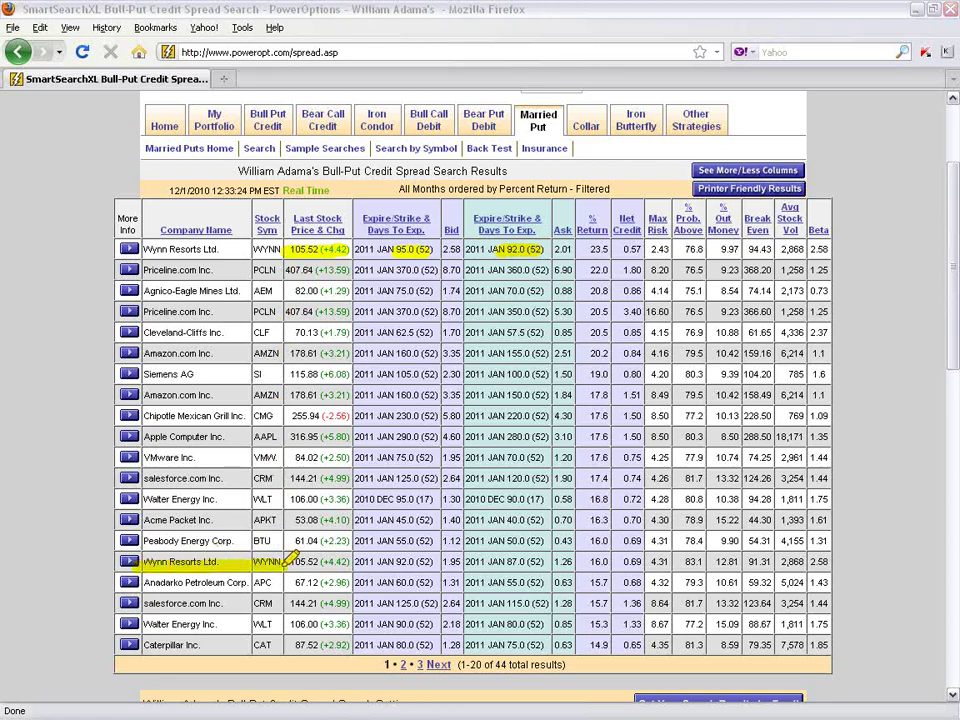
pyautogui.moveTo(366, 561); pyautogui.dragTo(546, 561)
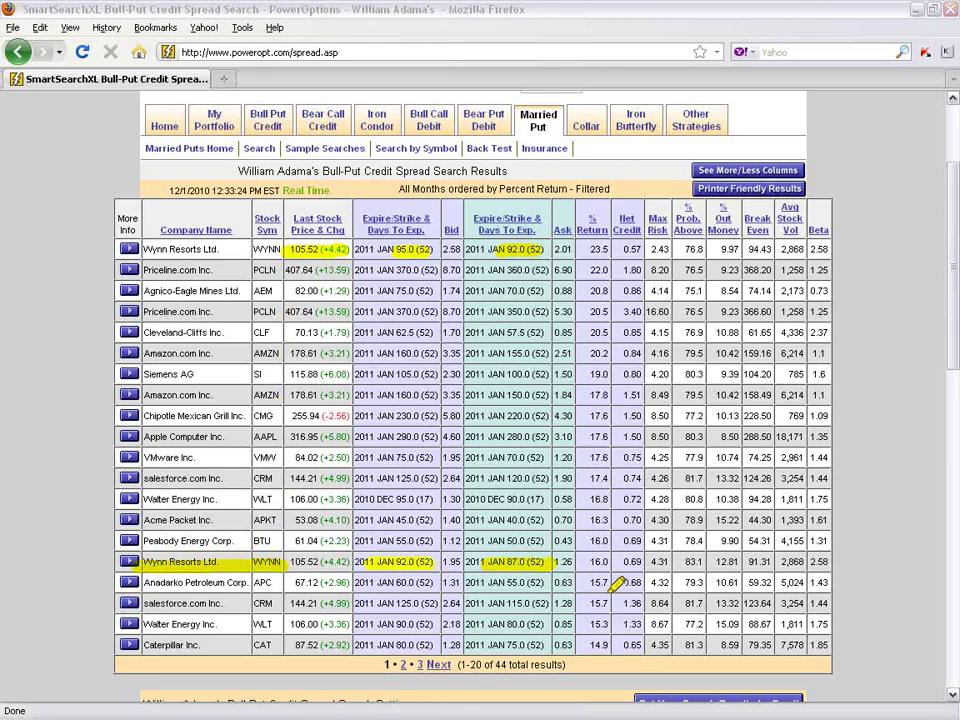
pyautogui.moveTo(588, 562); pyautogui.dragTo(642, 563)
pyautogui.moveTo(704, 558); pyautogui.dragTo(711, 561)
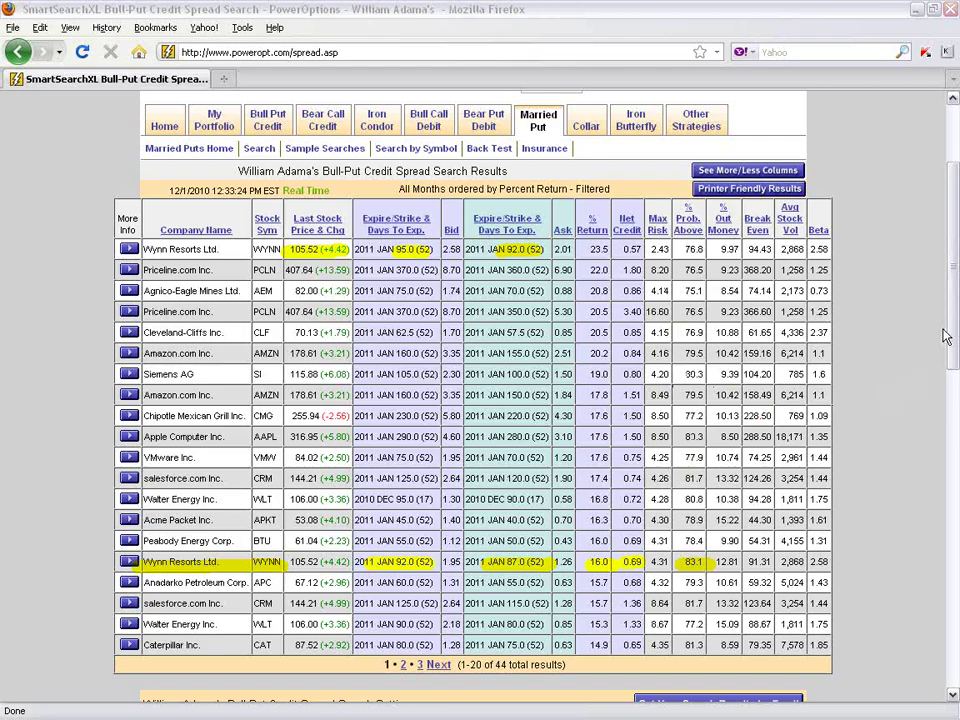
# Set the strike difference filter in the search settings to greater than 2.00
pyautogui.moveTo(952, 330); pyautogui.dragTo(945, 578)
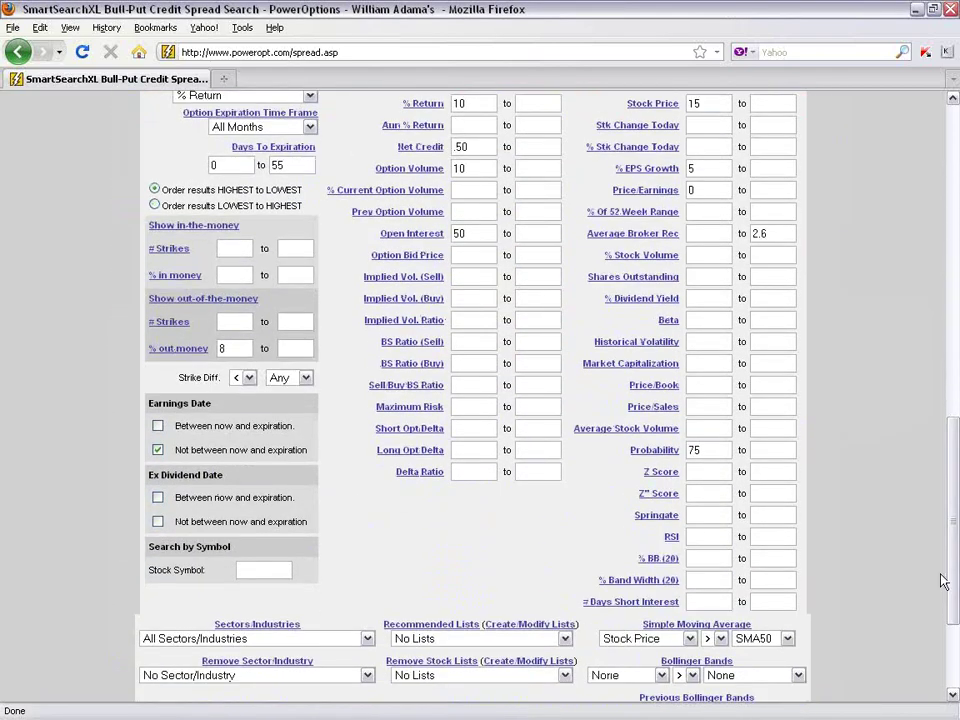
pyautogui.moveTo(176, 378); pyautogui.dragTo(293, 384)
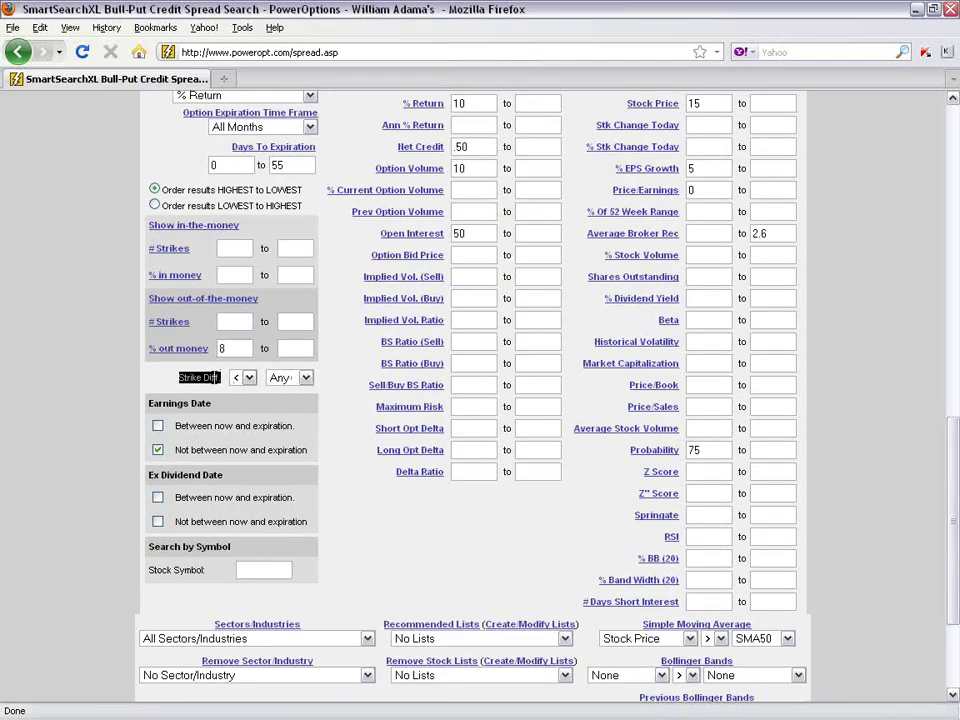
pyautogui.click(249, 378)
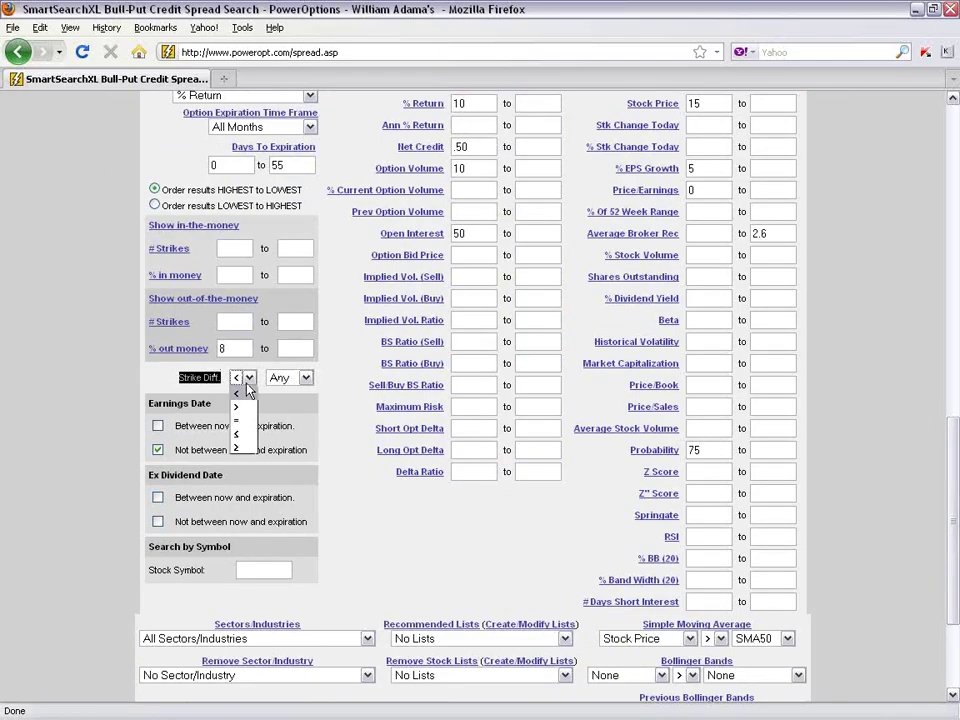
pyautogui.click(249, 413)
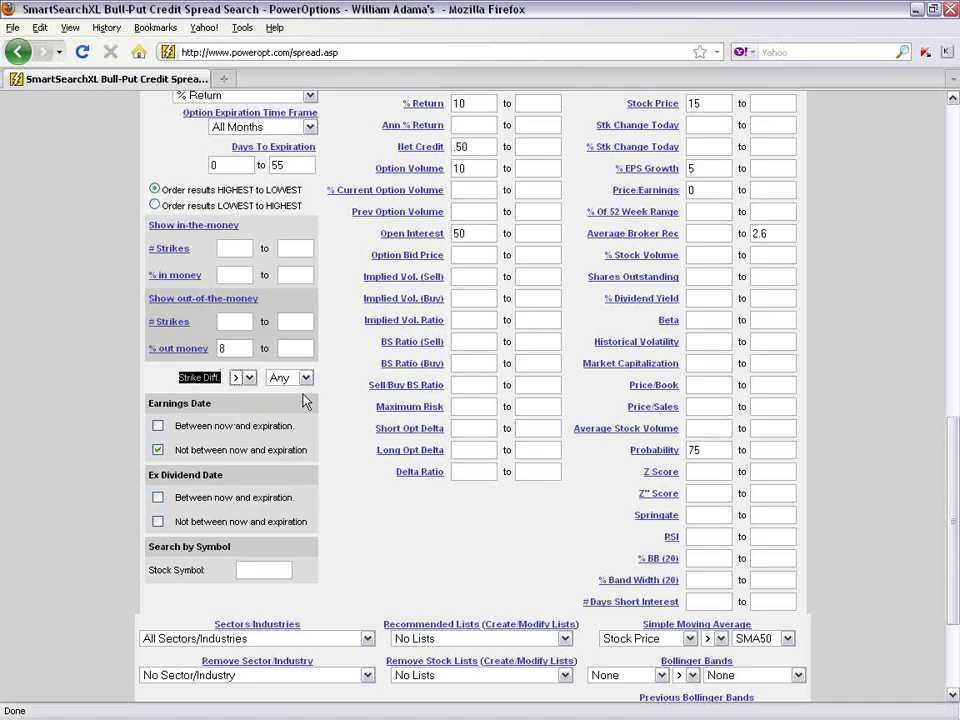
pyautogui.click(305, 378)
pyautogui.click(302, 421)
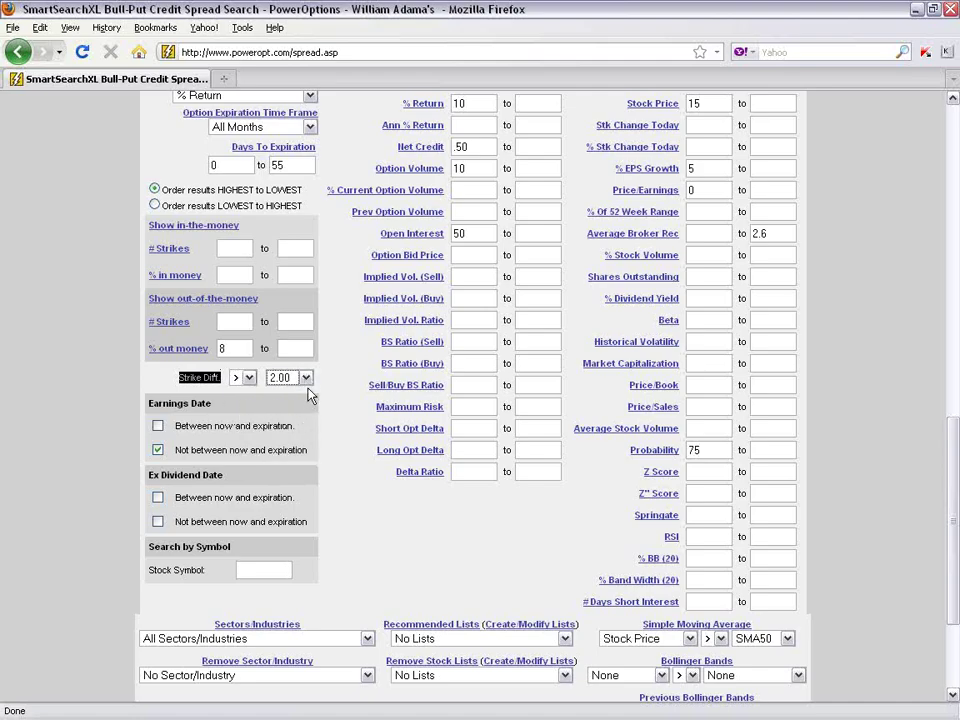
# Change the strike difference filter to greater than or equal to 2.50
pyautogui.click(306, 378)
pyautogui.click(286, 434)
pyautogui.click(249, 378)
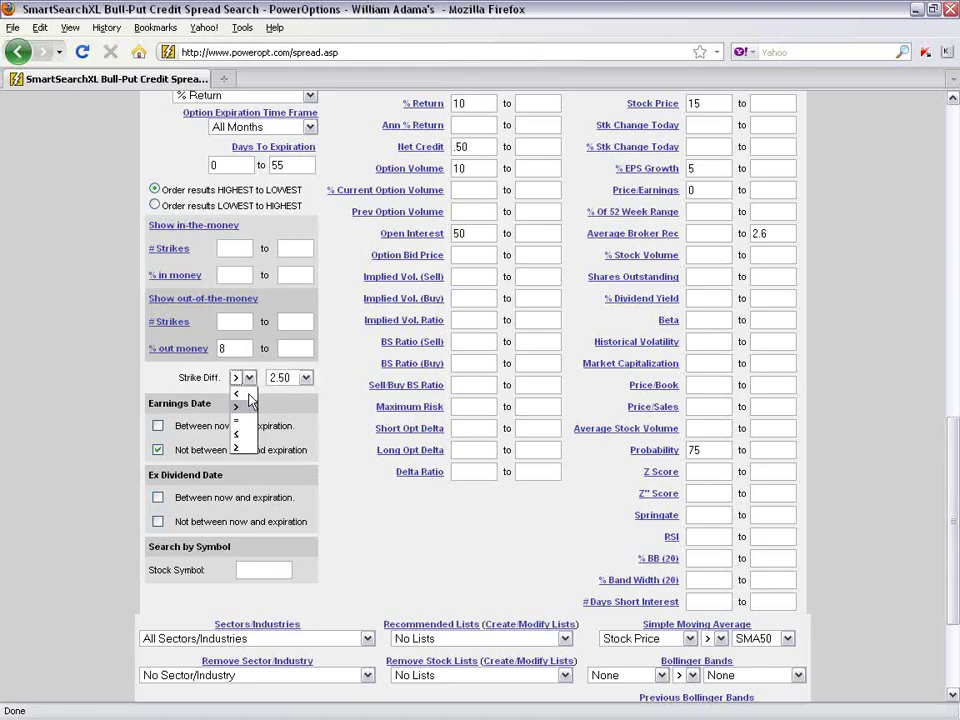
pyautogui.click(241, 447)
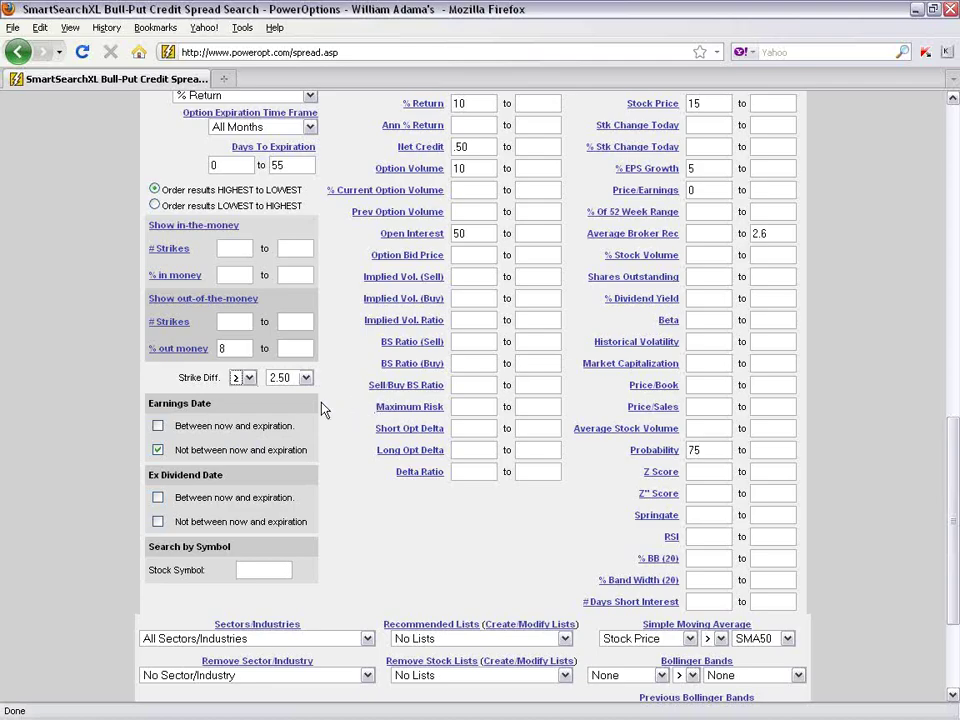
# Set the strike difference filter to less than 2.00
pyautogui.click(249, 377)
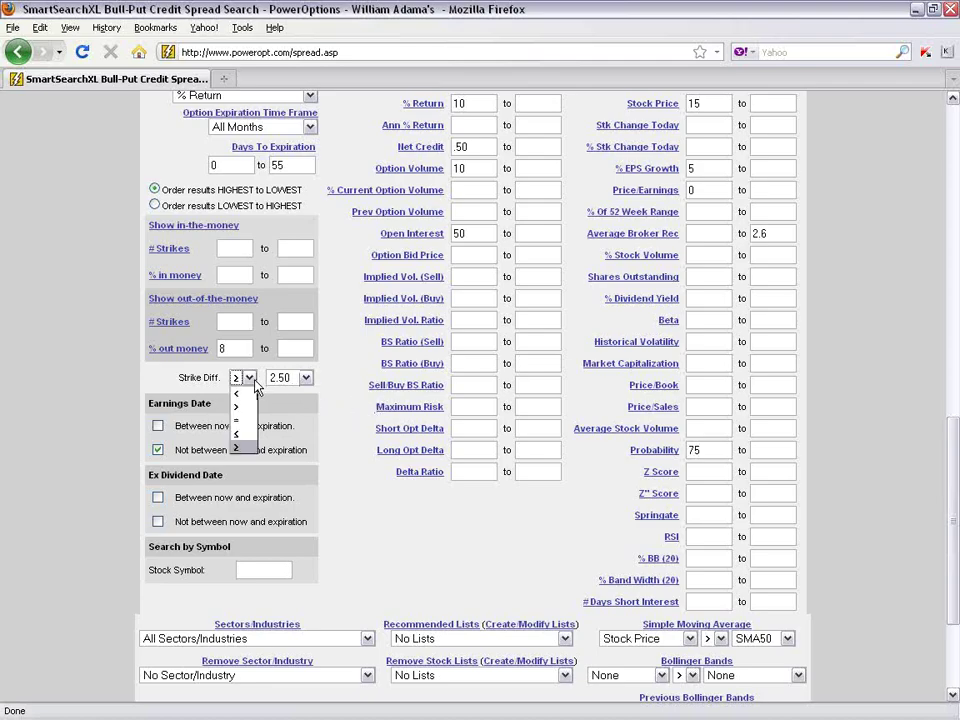
pyautogui.click(248, 393)
pyautogui.click(248, 381)
pyautogui.click(246, 392)
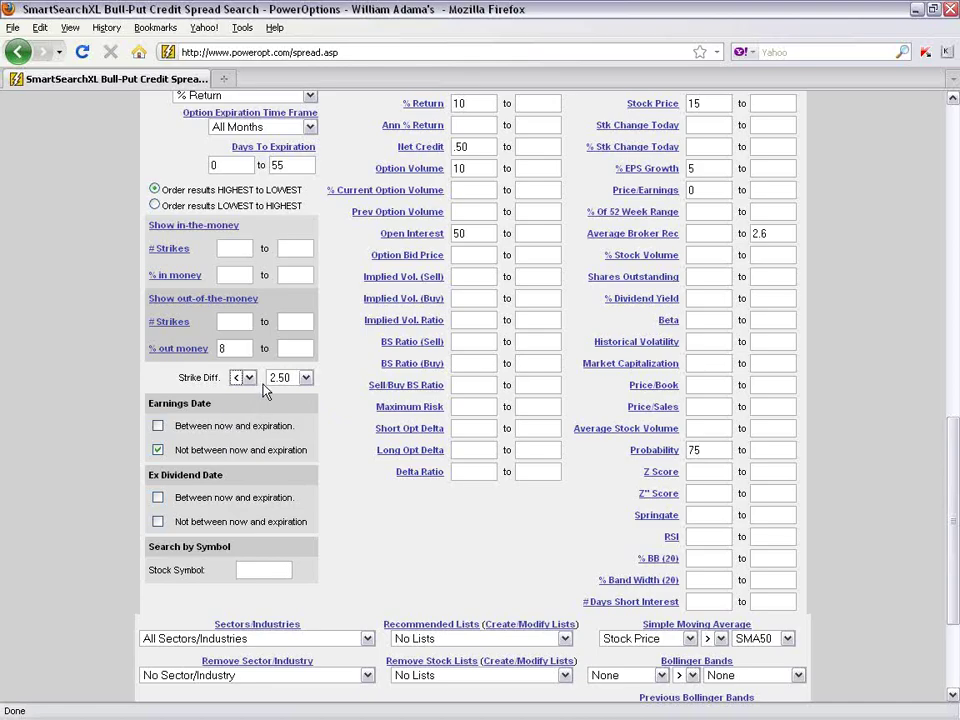
pyautogui.click(305, 377)
pyautogui.click(281, 420)
# Set the Maximum Risk upper limit to 3.50 and submit the search settings
pyautogui.moveTo(376, 406); pyautogui.dragTo(566, 405)
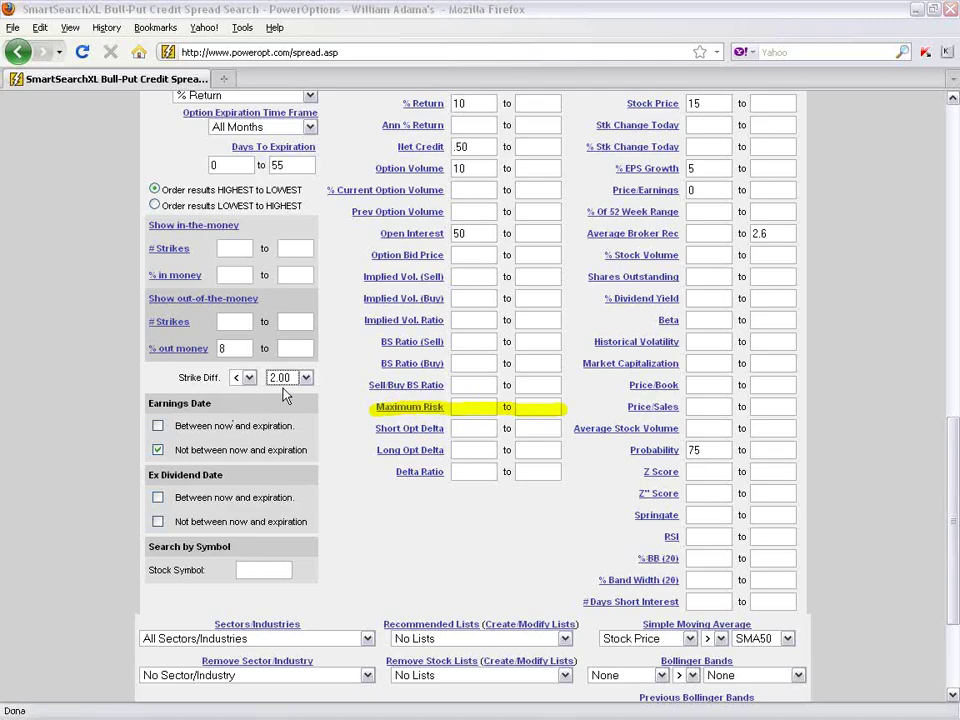
pyautogui.click(521, 407)
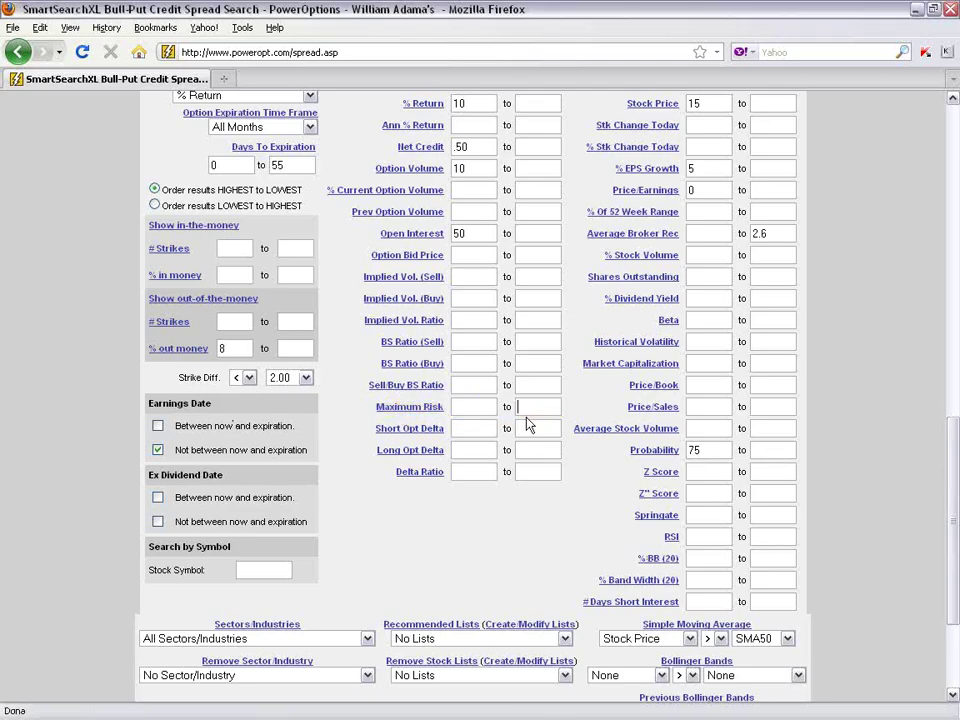
pyautogui.write('3.50')
pyautogui.moveTo(949, 461); pyautogui.dragTo(945, 350)
pyautogui.click(690, 345)
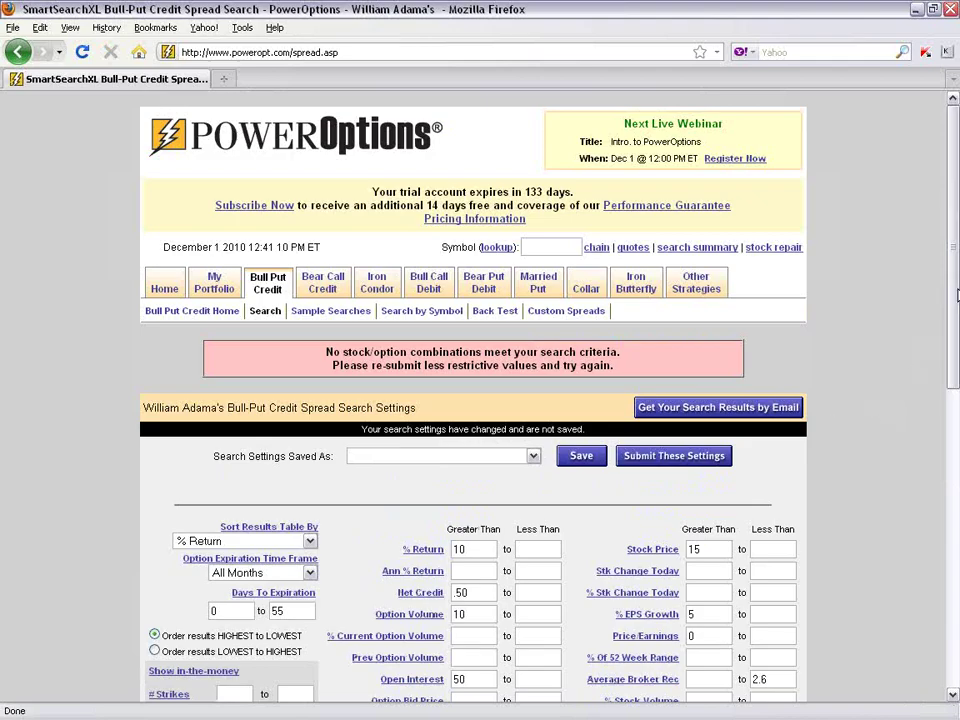
# Clear the Maximum Risk upper limit in the search settings and set the strike difference filter to Any
pyautogui.scroll(-8, 720, 400)
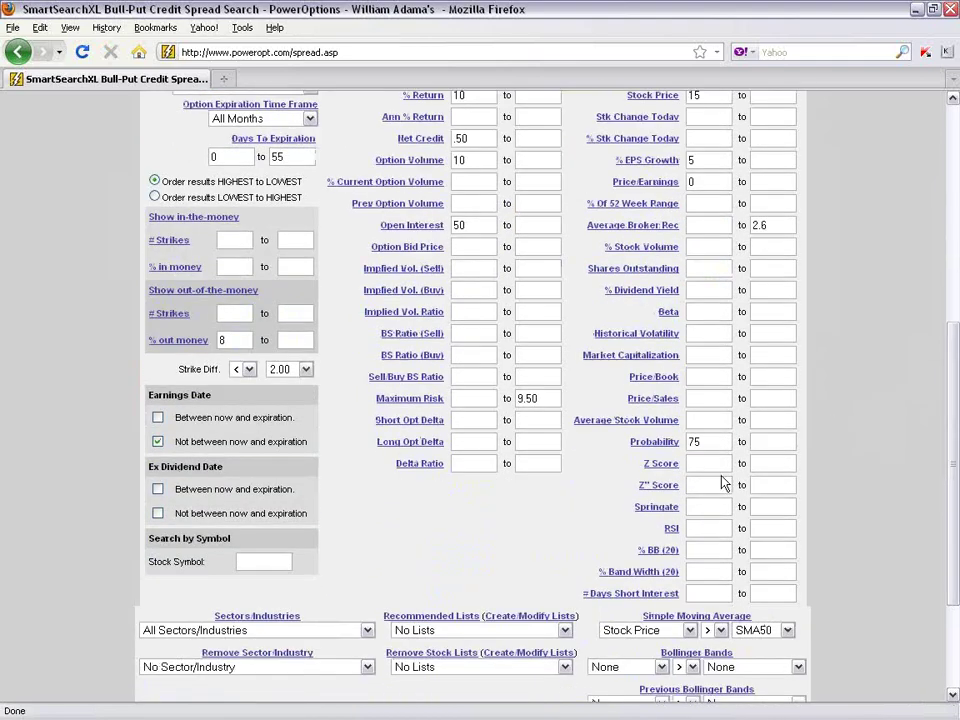
pyautogui.moveTo(542, 394); pyautogui.dragTo(512, 396)
pyautogui.press('Delete')
pyautogui.click(306, 371)
pyautogui.click(302, 389)
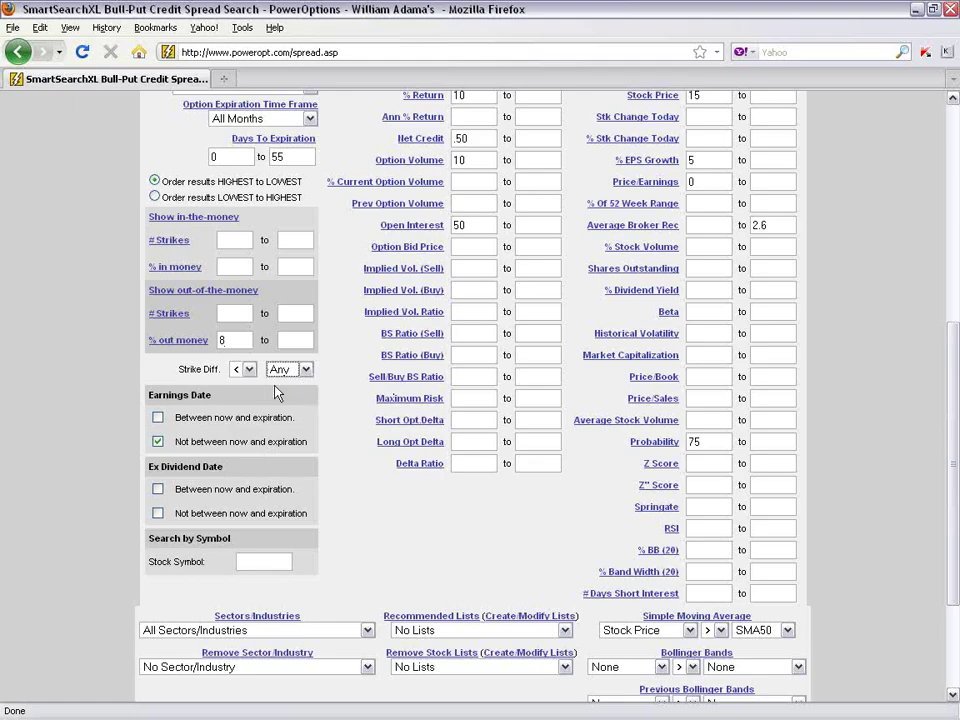
# Set the Maximum Risk upper limit to 9.50 and submit the search settings
pyautogui.click(540, 398)
pyautogui.write('3.5')
pyautogui.press('Down')
pyautogui.press('Return')
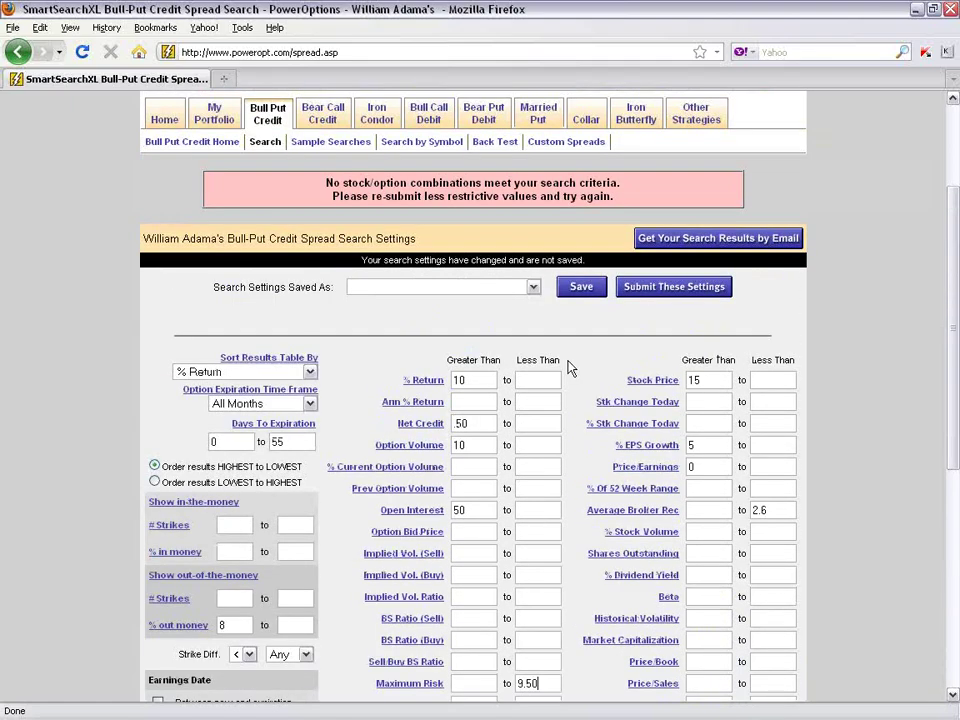
pyautogui.click(662, 292)
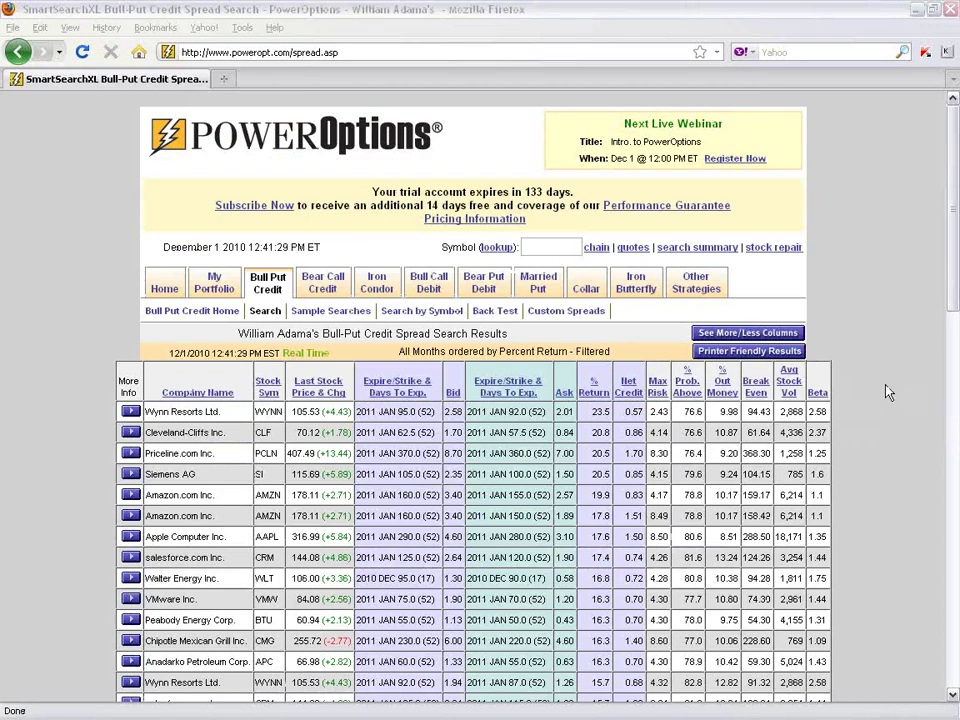
# Highlight the total results count beneath the Bull-Put Credit spread results table
pyautogui.moveTo(950, 268); pyautogui.dragTo(948, 341)
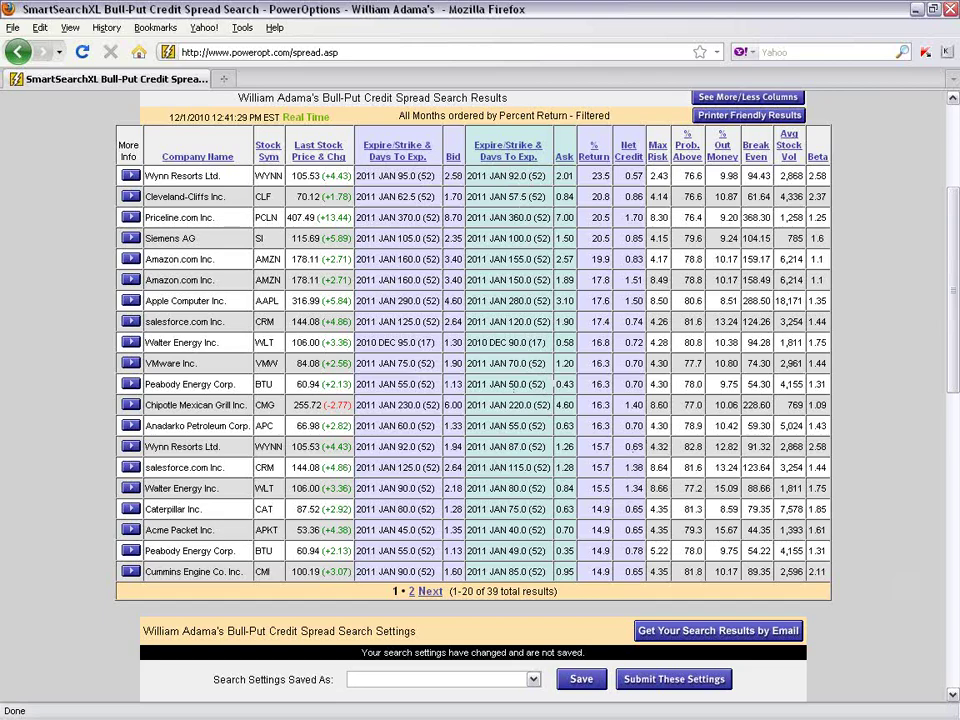
pyautogui.moveTo(445, 590); pyautogui.dragTo(565, 591)
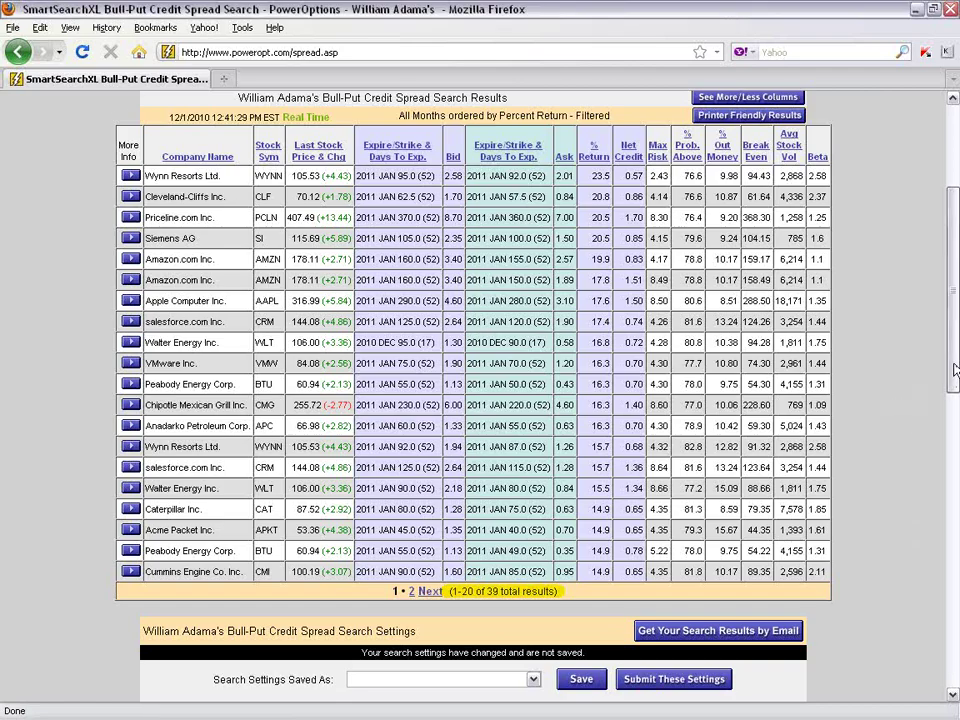
# Set the strike difference filter in the search settings to equal 10.00
pyautogui.scroll(-2, 952, 400)
pyautogui.moveTo(952, 400); pyautogui.dragTo(954, 597)
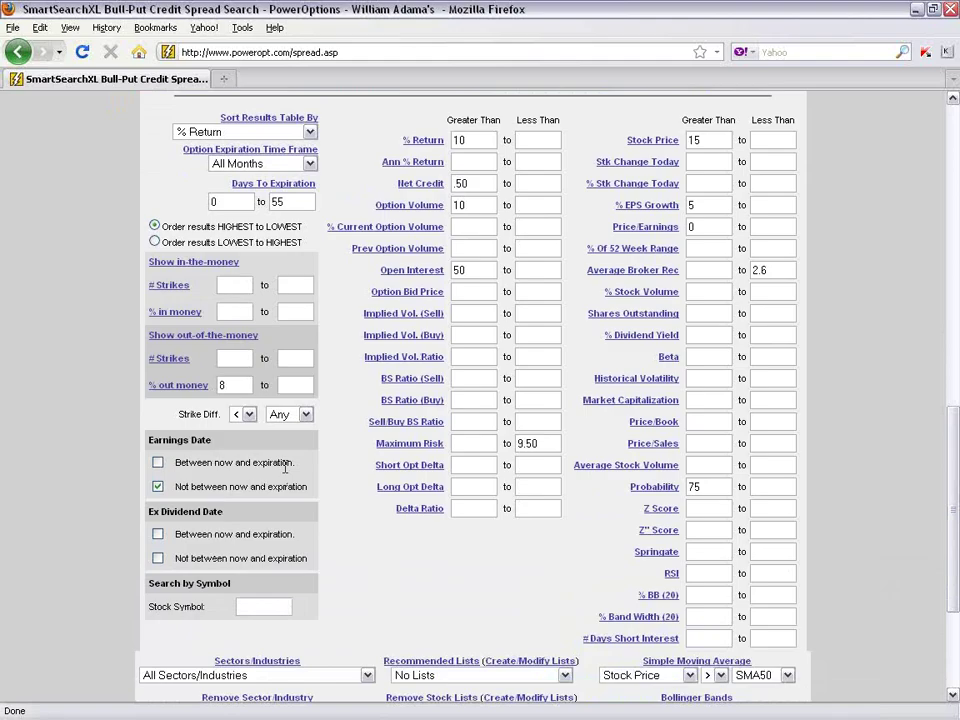
pyautogui.click(247, 414)
pyautogui.click(240, 457)
pyautogui.click(305, 414)
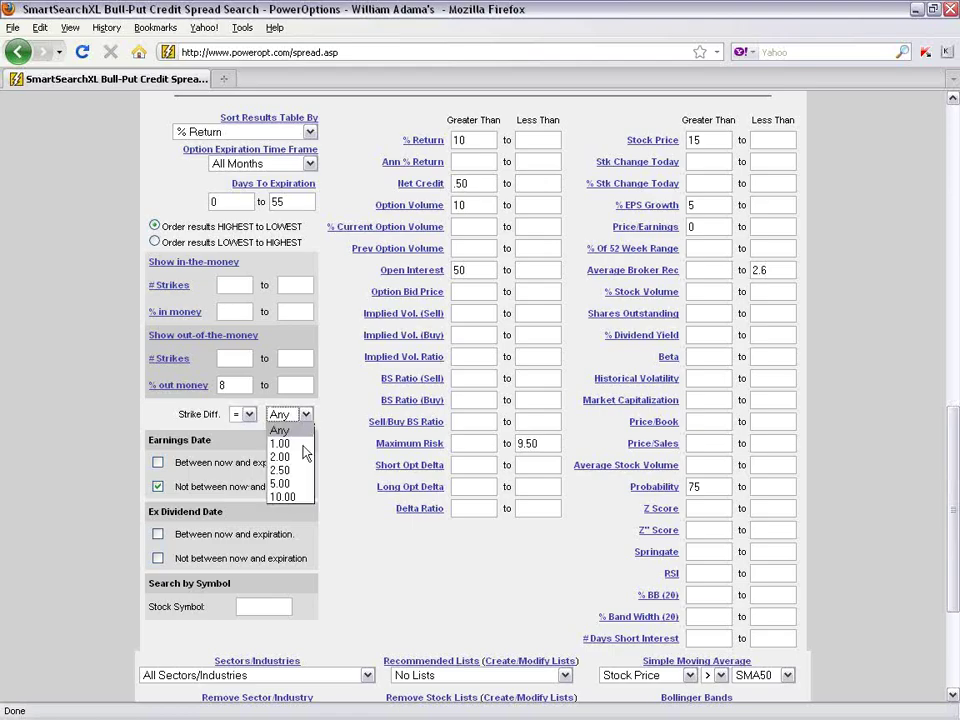
pyautogui.click(284, 497)
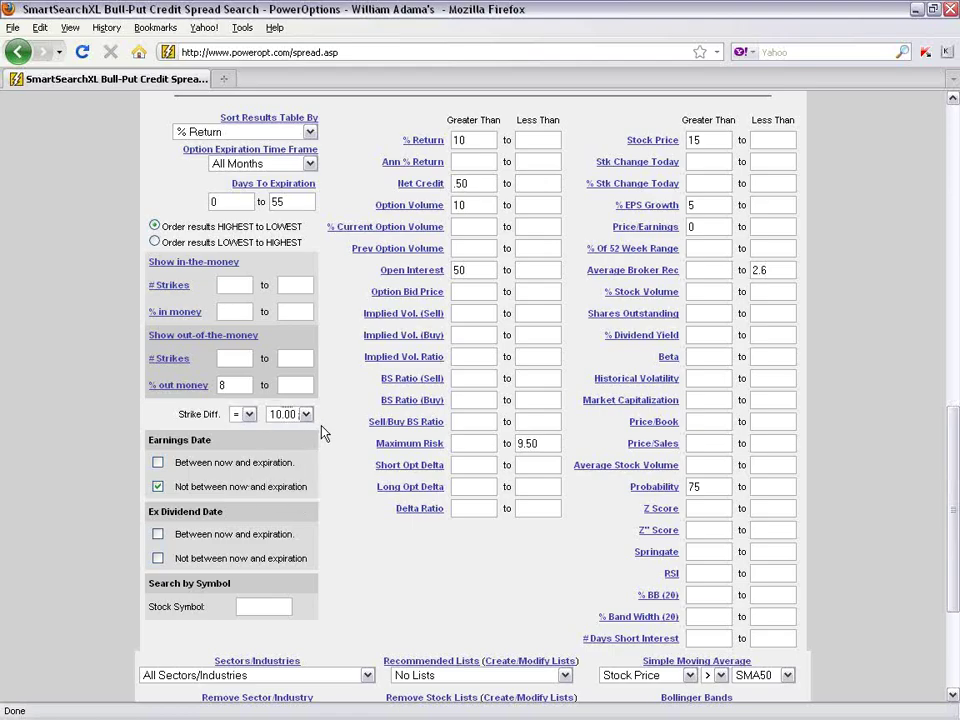
# Change the strike difference filter to less than 10.00 and reduce its value to 2.00
pyautogui.click(248, 414)
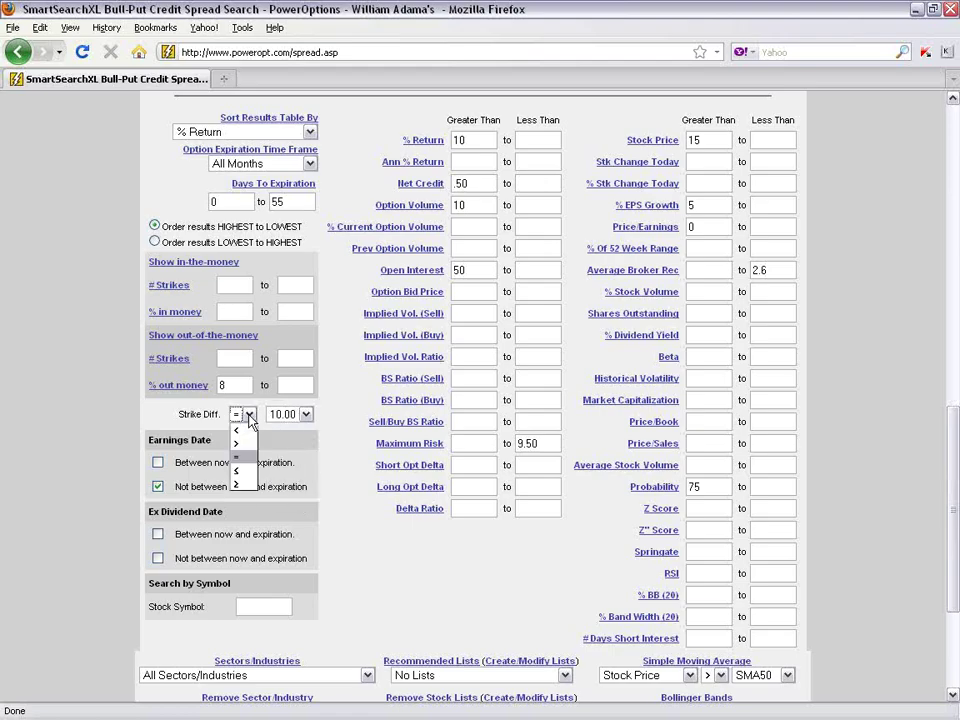
pyautogui.click(244, 431)
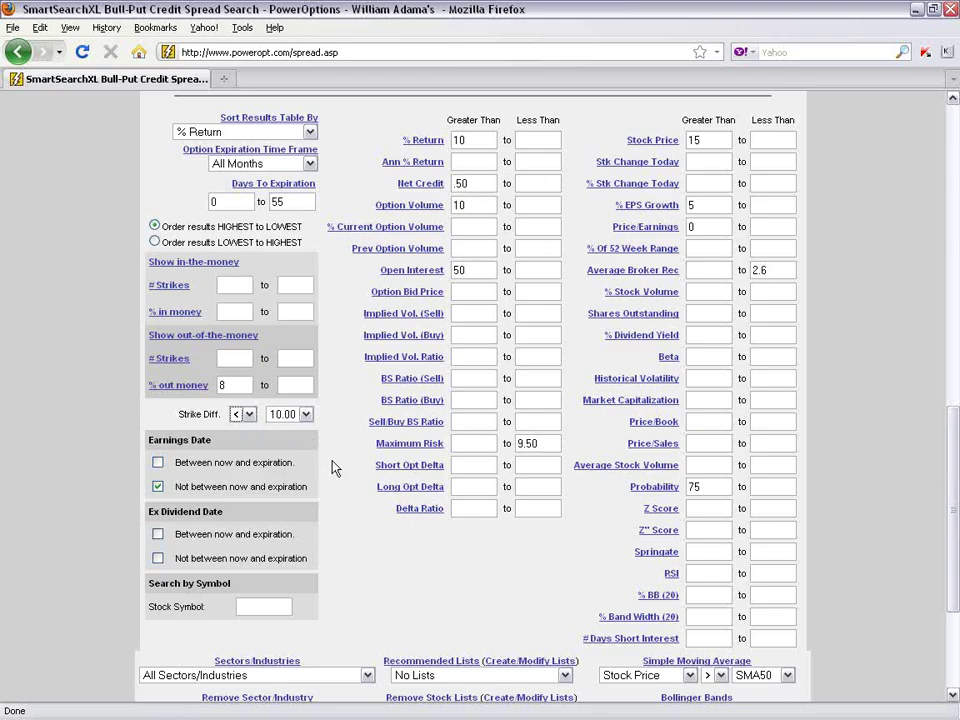
pyautogui.click(305, 414)
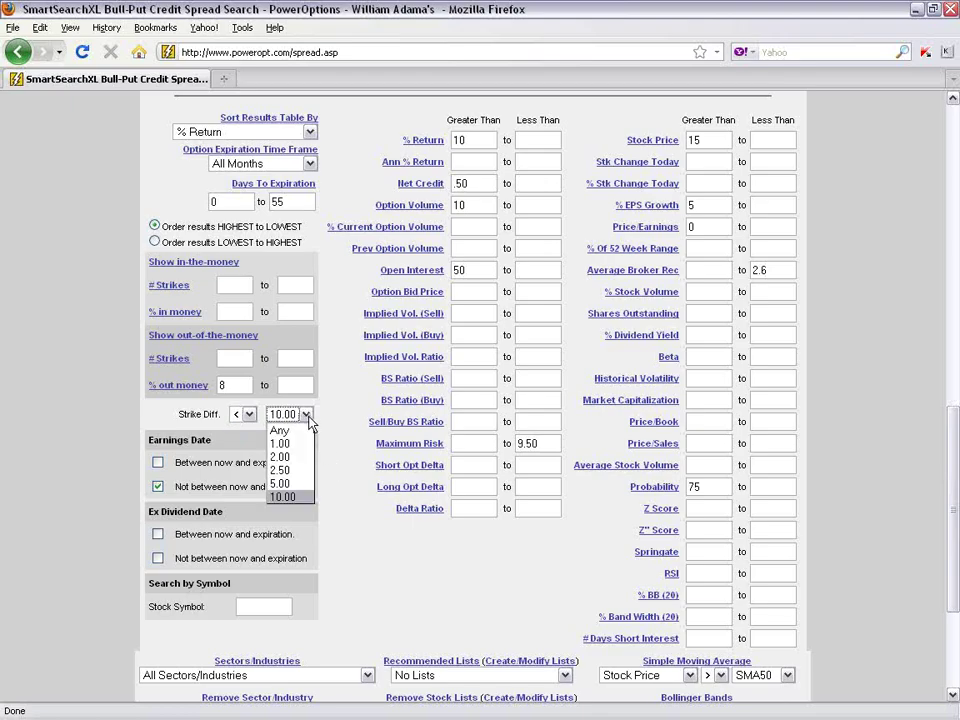
pyautogui.click(291, 459)
pyautogui.click(305, 414)
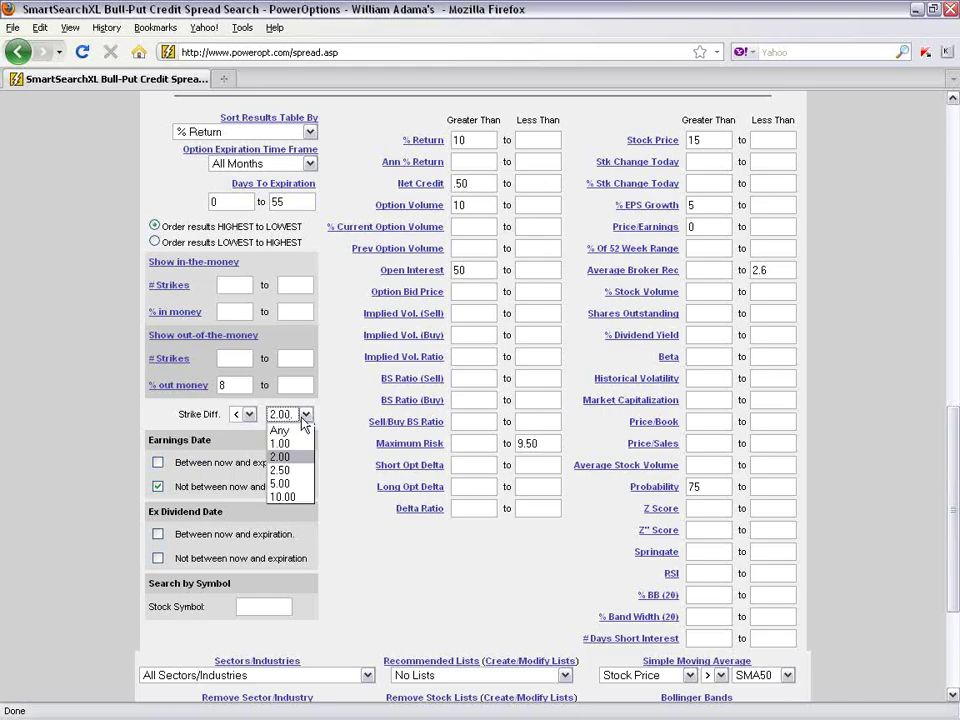
pyautogui.click(300, 420)
# Change the strike difference filter to greater than 5.00
pyautogui.click(249, 414)
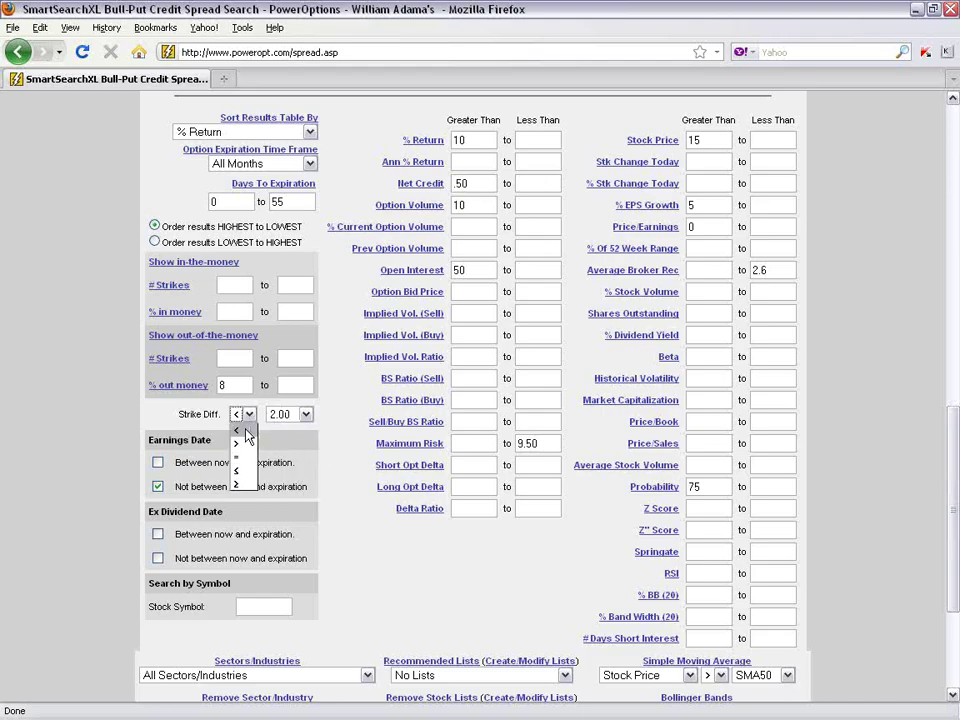
pyautogui.click(243, 444)
pyautogui.click(312, 420)
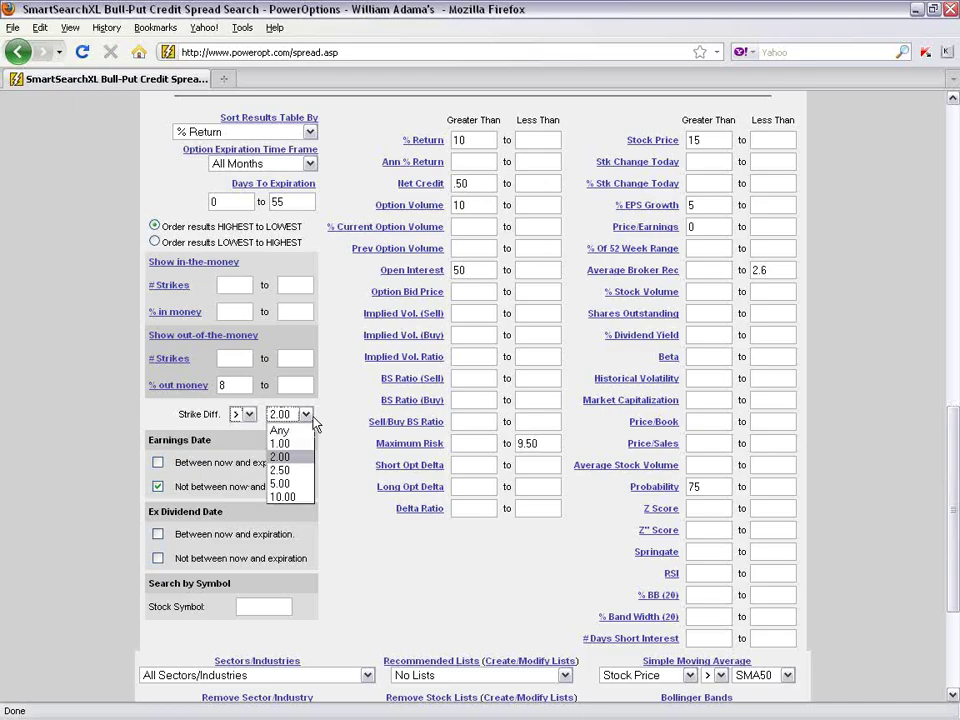
pyautogui.click(294, 484)
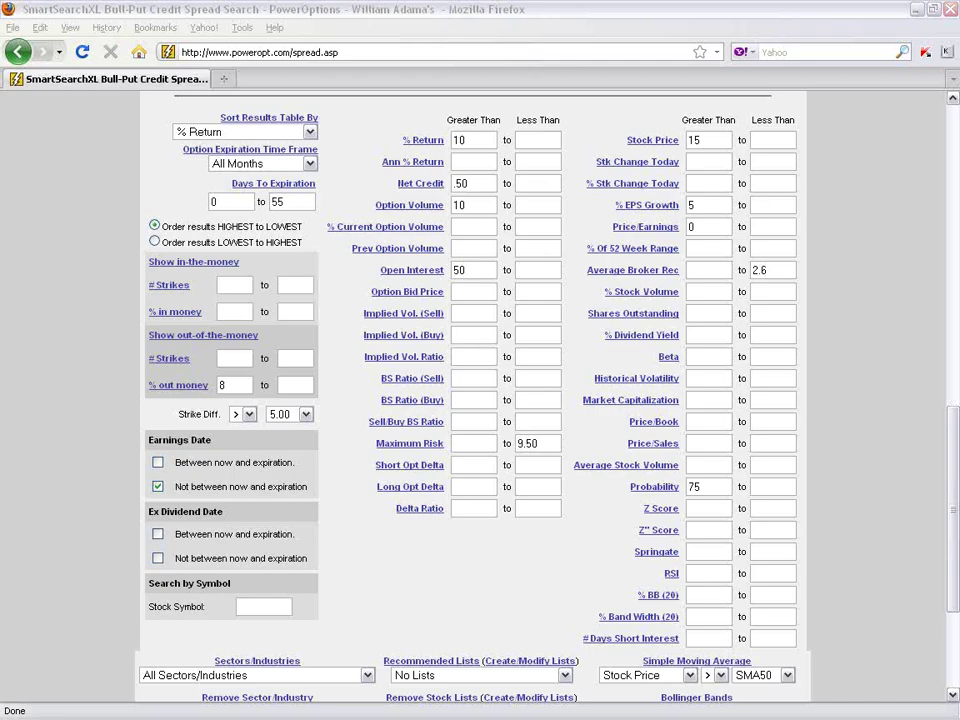
# Reset the strike difference filter to the less-than comparison with the value Any
pyautogui.click(250, 415)
pyautogui.click(246, 441)
pyautogui.click(288, 414)
pyautogui.click(285, 428)
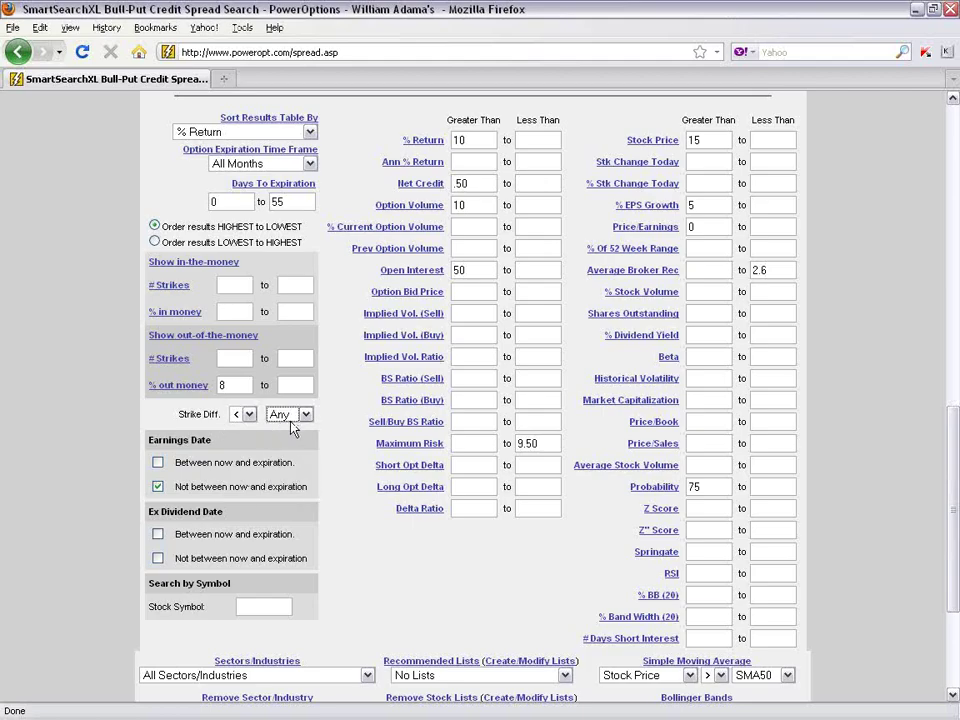
pyautogui.doubleClick(518, 443)
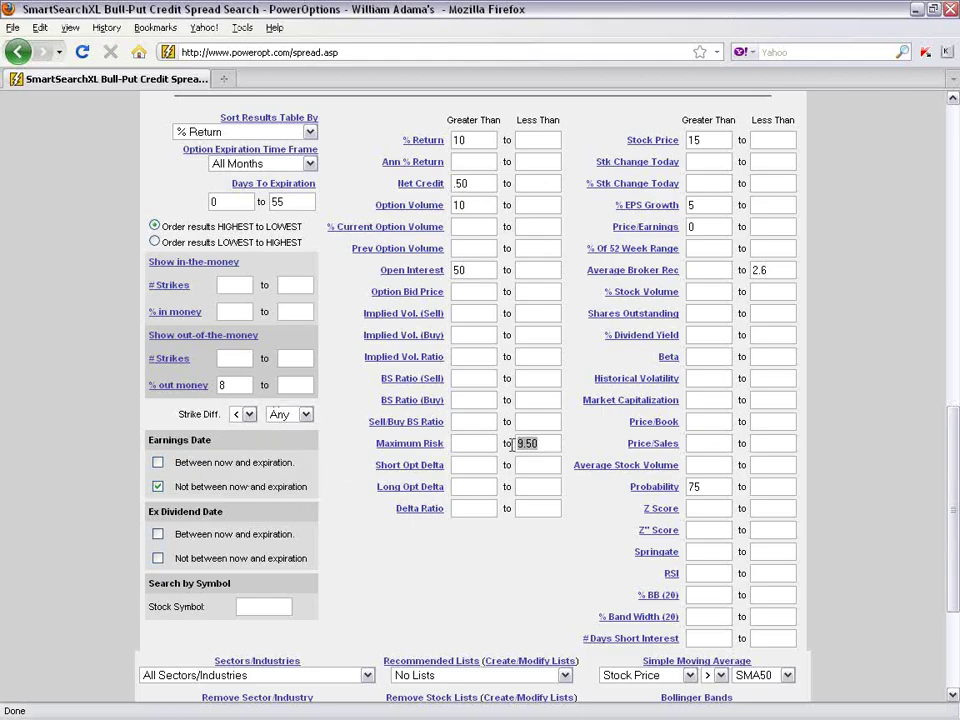
pyautogui.click(597, 603)
pyautogui.moveTo(557, 447); pyautogui.dragTo(482, 442)
pyautogui.click(872, 463)
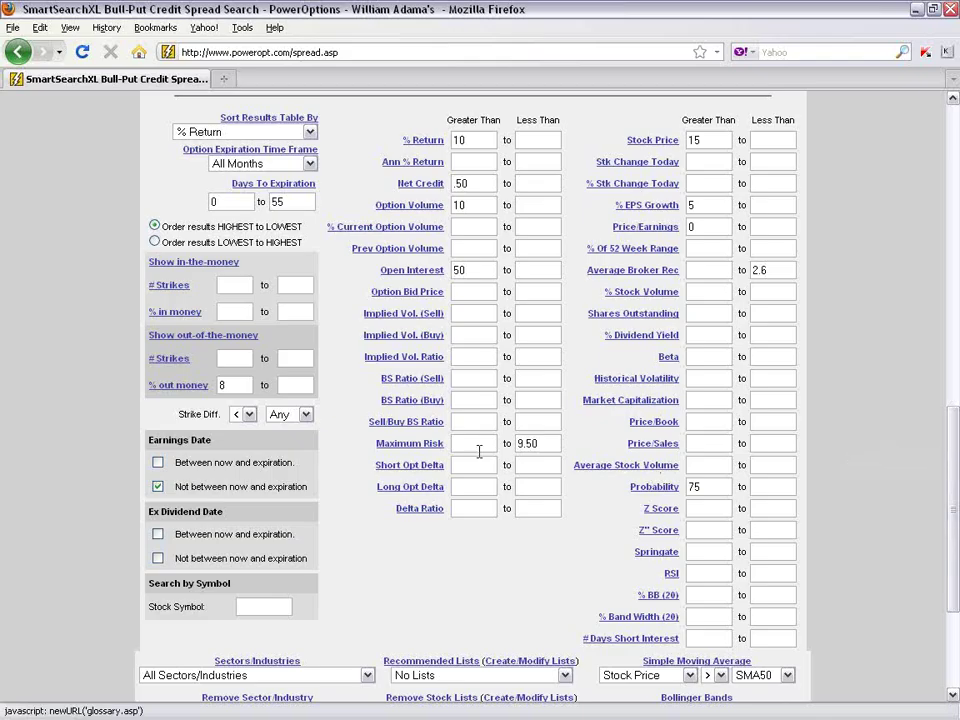
# Open Search by Symbol for the first Wynn Resorts Ltd. spread in the search results
pyautogui.moveTo(954, 506); pyautogui.dragTo(948, 240)
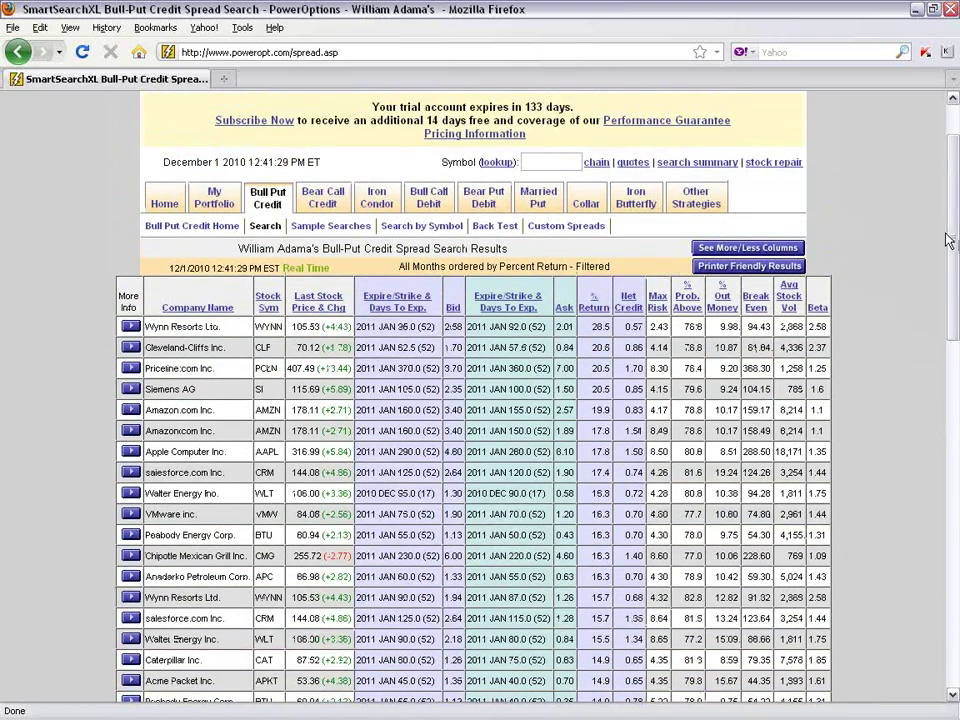
pyautogui.click(131, 326)
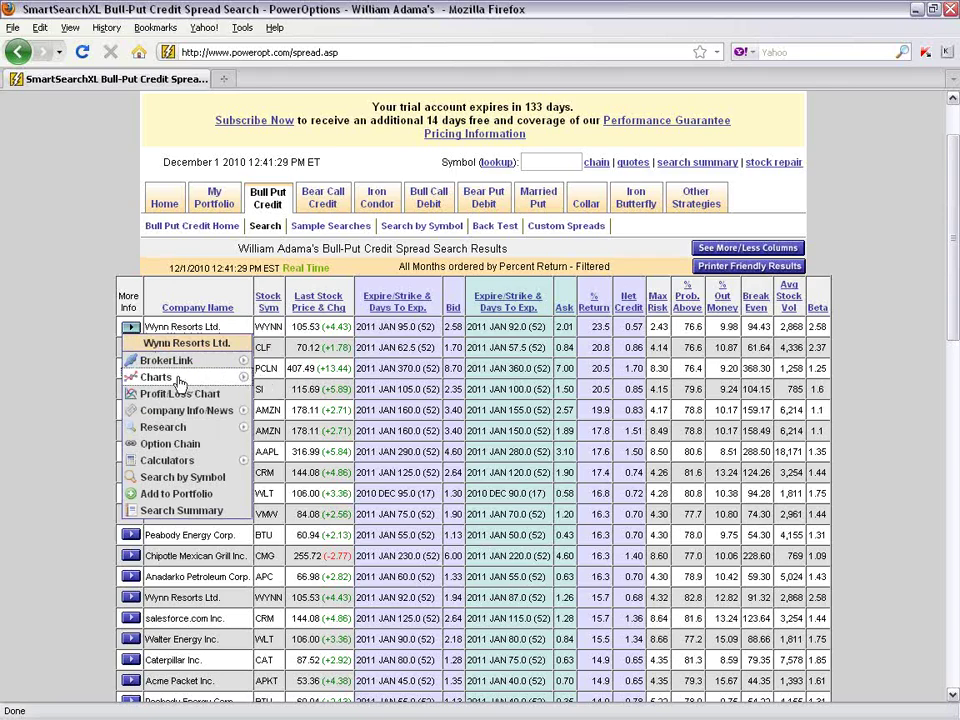
pyautogui.moveTo(248, 411)
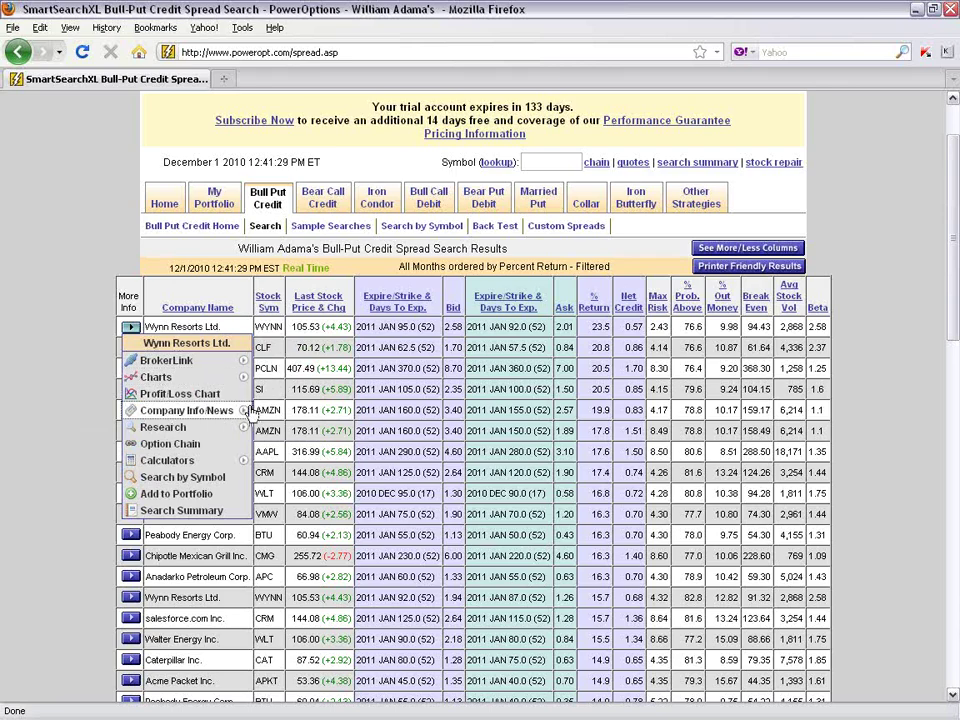
pyautogui.moveTo(231, 434)
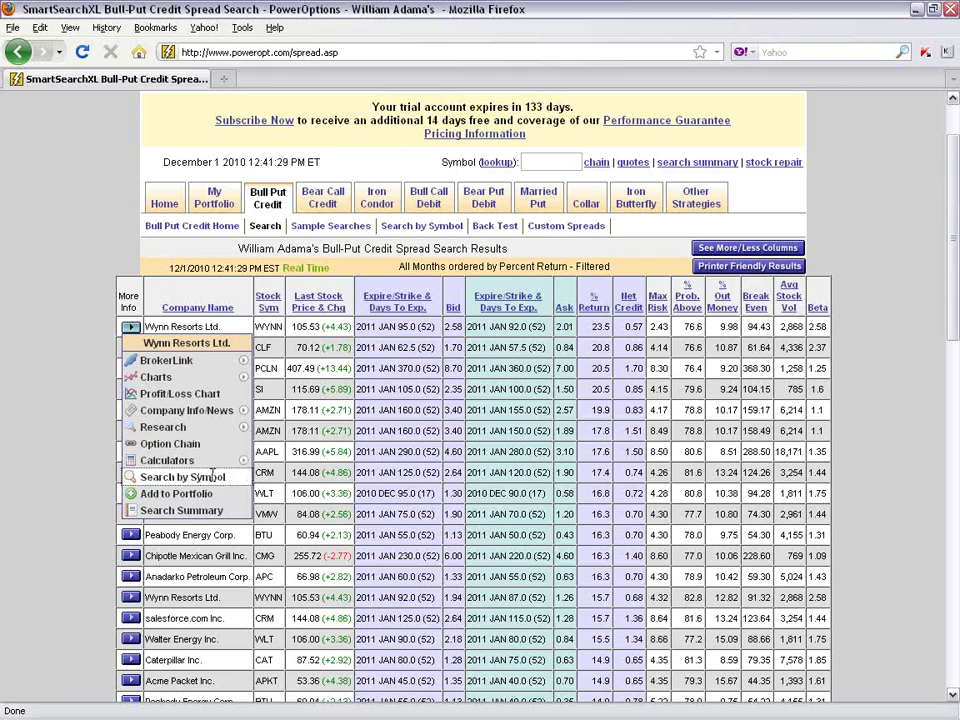
pyautogui.click(213, 481)
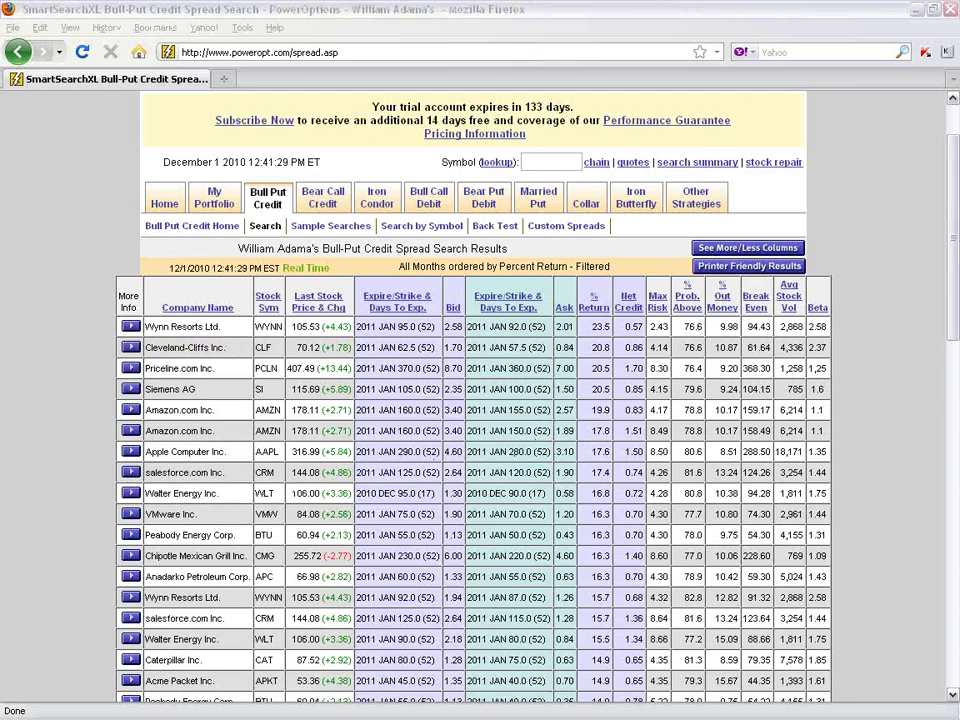
# Maximize the WYNN OneStrike Bull-Put Credit Spread window to view its January spreads
pyautogui.moveTo(930, 88); pyautogui.dragTo(335, 90)
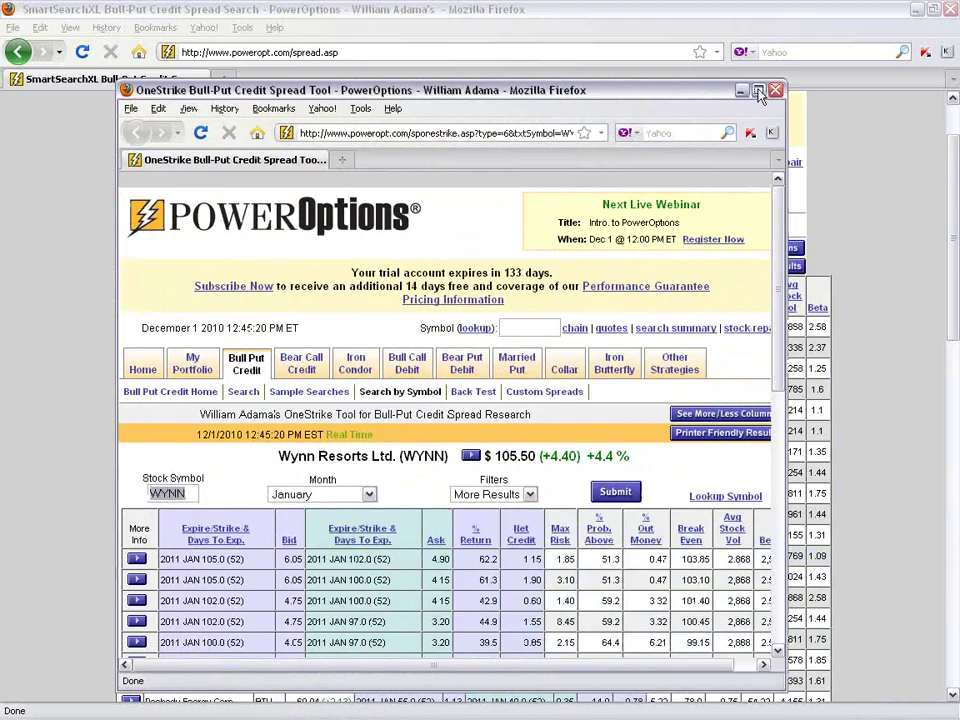
pyautogui.click(758, 90)
pyautogui.scroll(-3, 703, 294)
pyautogui.scroll(-2, 703, 294)
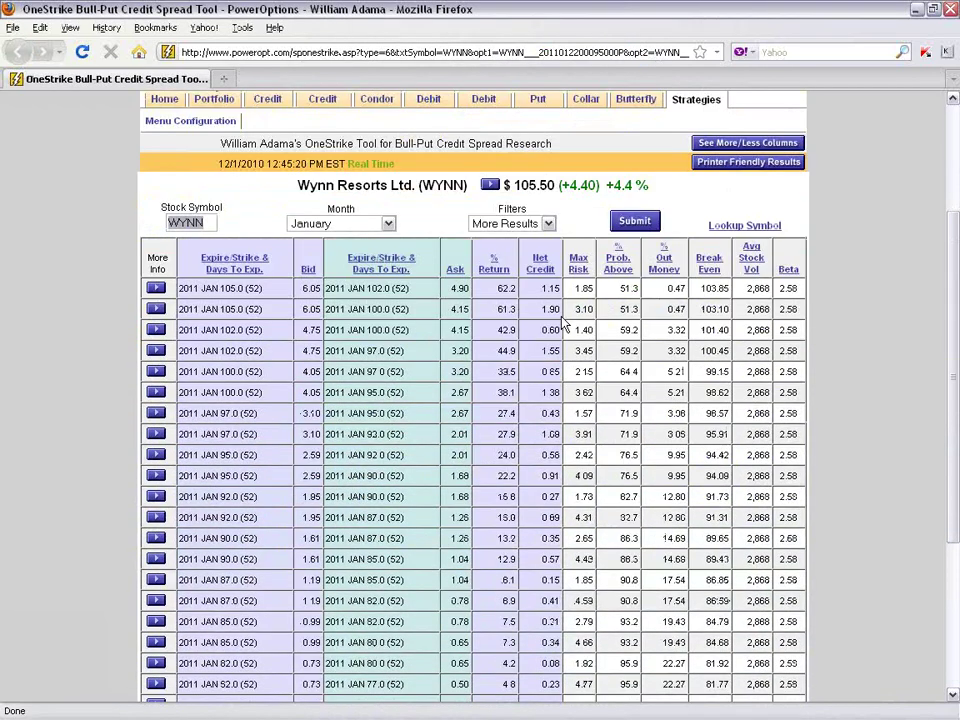
# Highlight the January 95/92 and 97/95 WYNN spreads with their percent return, net credit and probability values
pyautogui.hotkey('ctrl', 'shift', 'd')
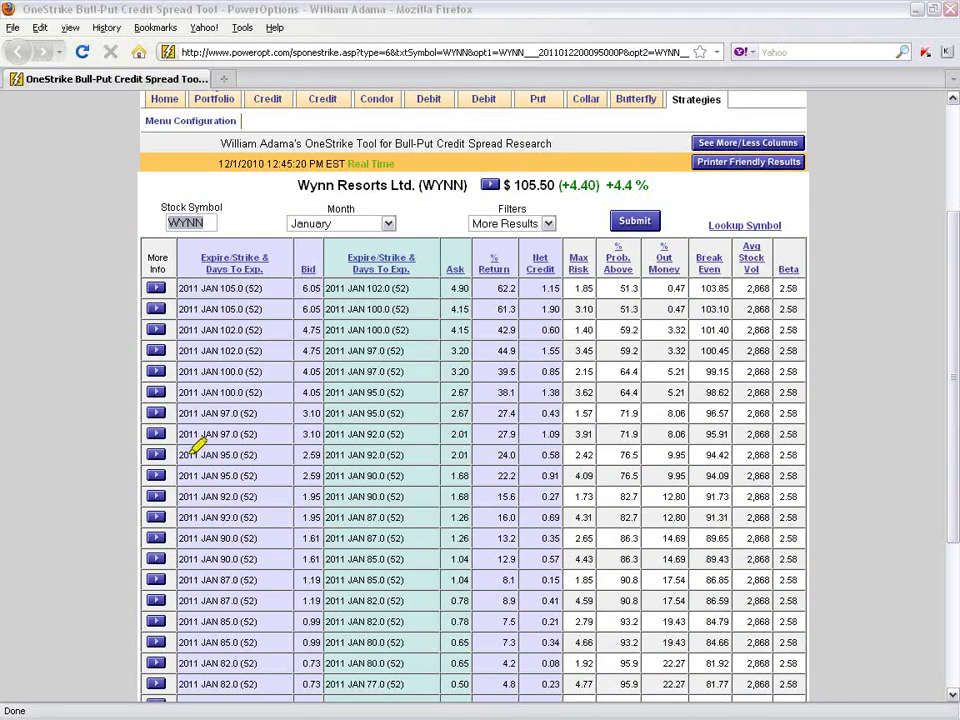
pyautogui.moveTo(184, 455); pyautogui.dragTo(636, 455)
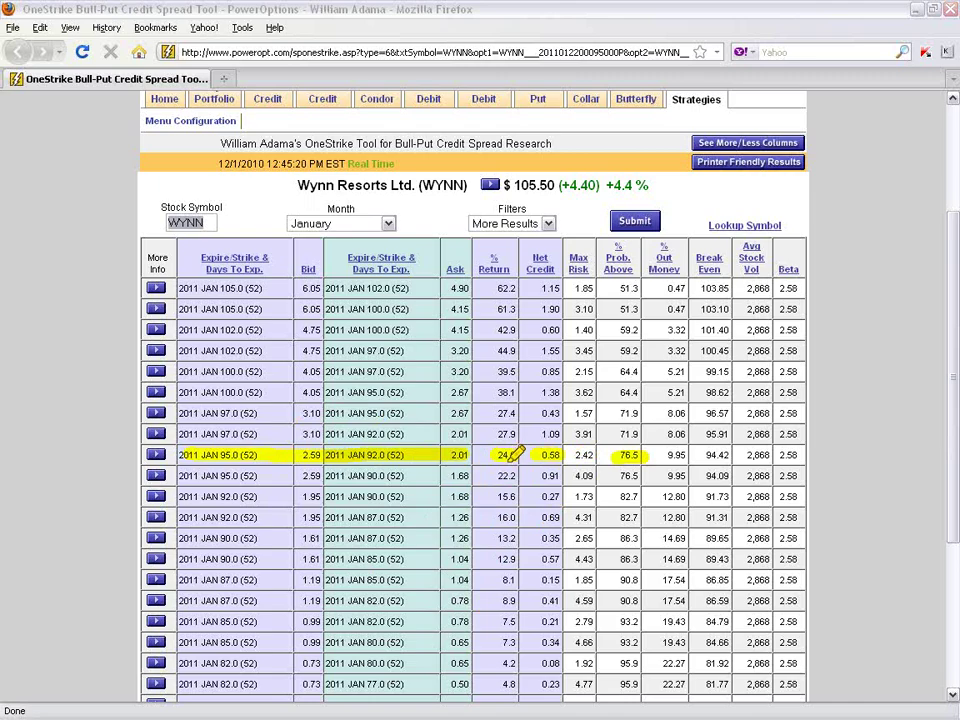
pyautogui.moveTo(180, 413); pyautogui.dragTo(415, 412)
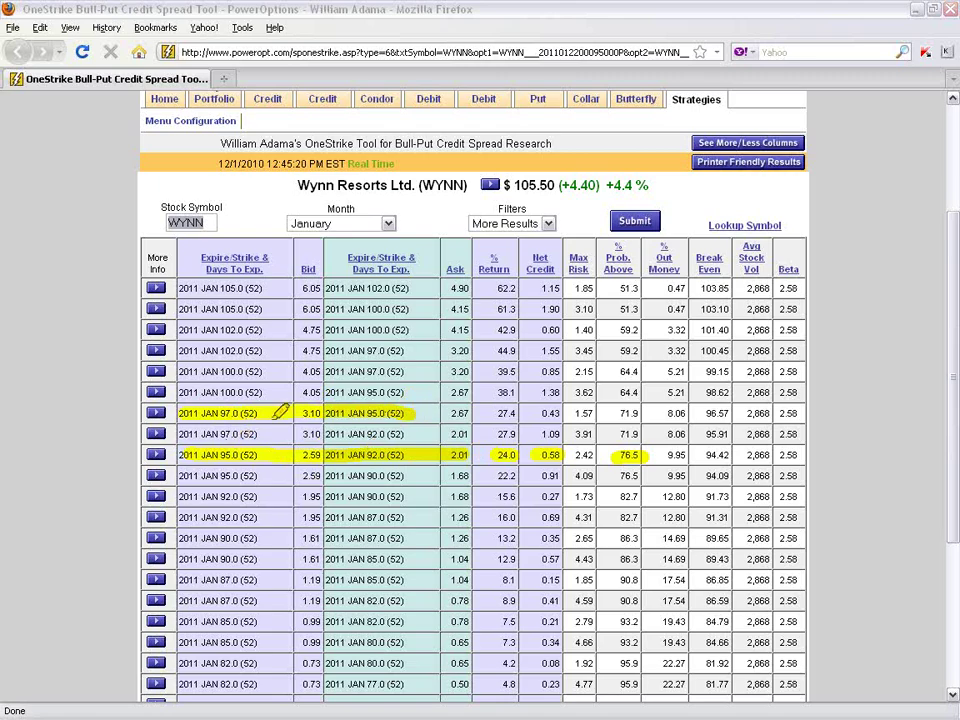
pyautogui.moveTo(568, 411); pyautogui.dragTo(540, 414)
pyautogui.moveTo(496, 412); pyautogui.dragTo(522, 413)
pyautogui.moveTo(633, 413); pyautogui.dragTo(648, 413)
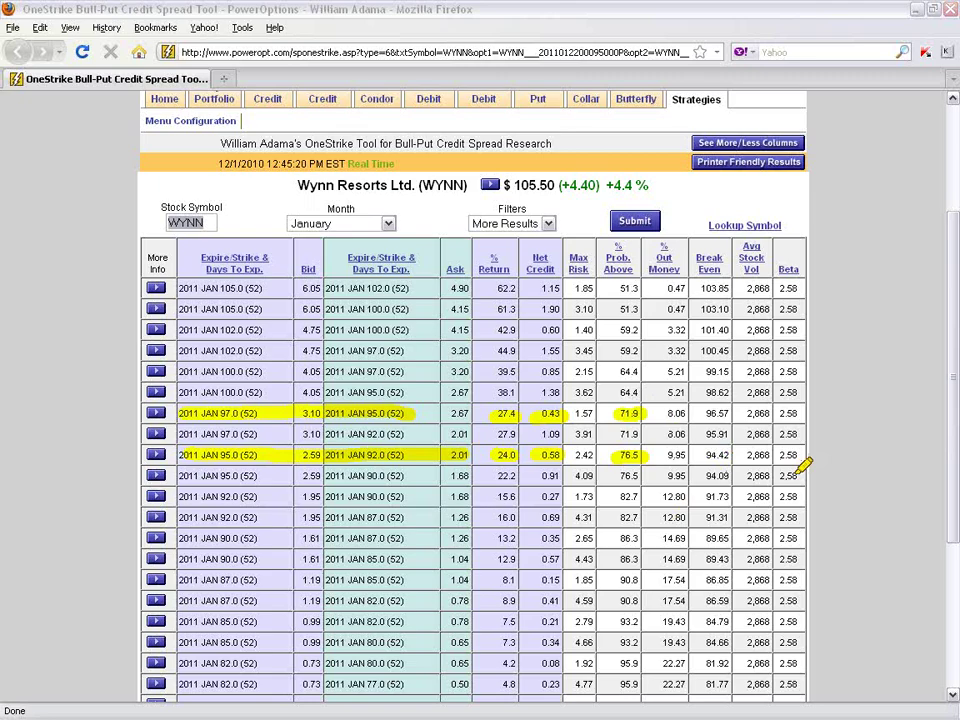
# Highlight the strikes and probability of the January 100/95 WYNN spread
pyautogui.moveTo(632, 377)
pyautogui.mouseDown()
pyautogui.moveTo(617, 392)
pyautogui.moveTo(644, 392)
pyautogui.mouseUp()
pyautogui.moveTo(205, 392); pyautogui.dragTo(262, 392)
pyautogui.moveTo(352, 392); pyautogui.dragTo(405, 392)
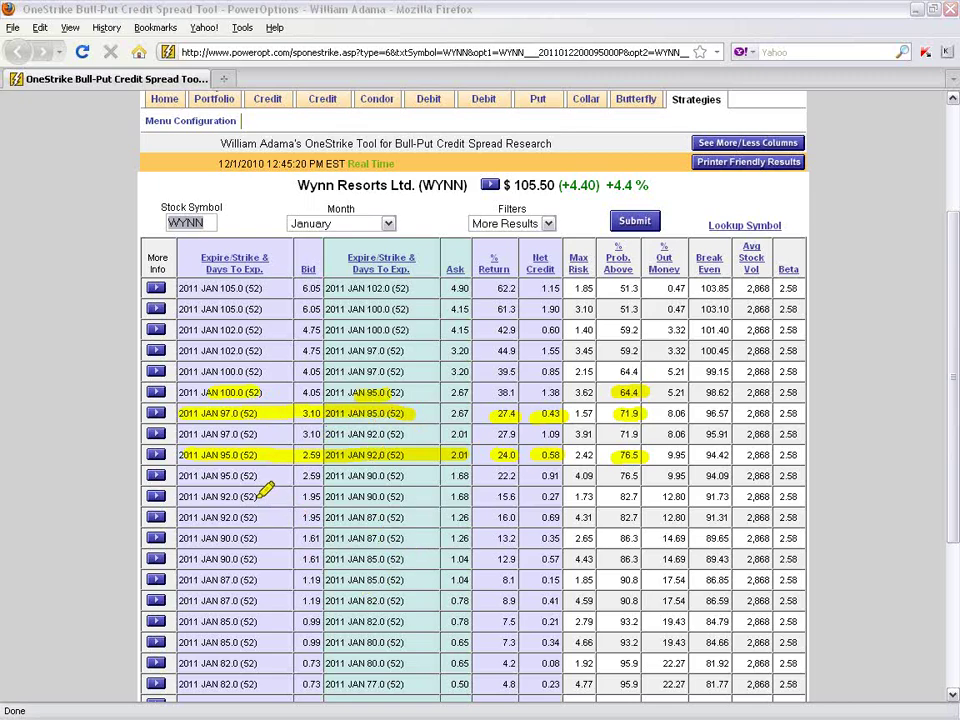
# Highlight the January 95/90 WYNN spread's strikes, percent return, probability, net credit and maximum risk
pyautogui.moveTo(182, 476); pyautogui.dragTo(254, 476)
pyautogui.moveTo(338, 477); pyautogui.dragTo(408, 476)
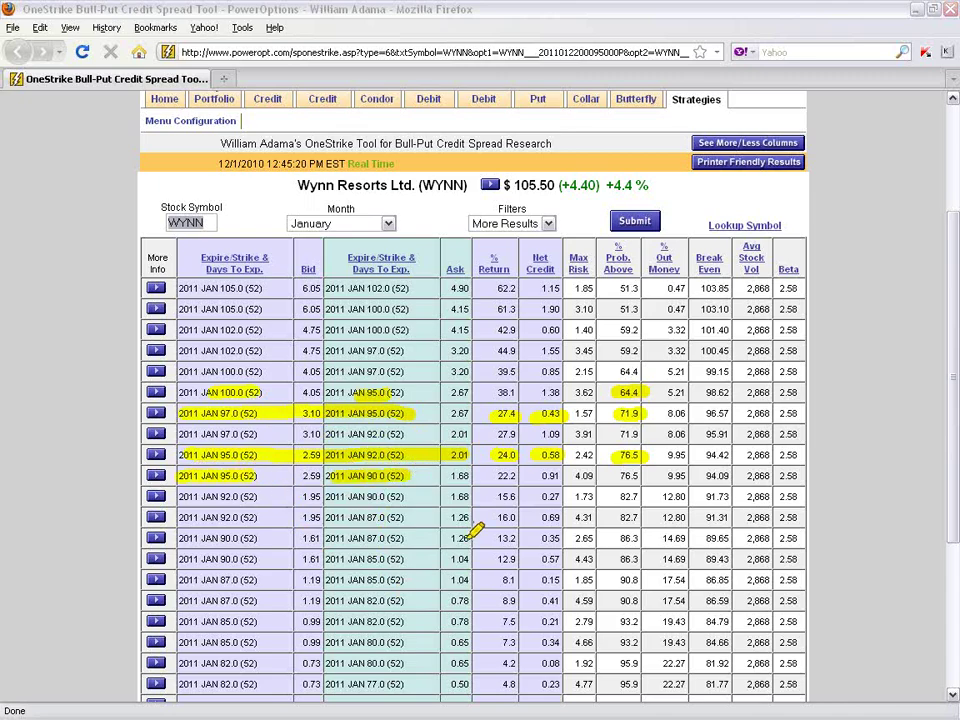
pyautogui.moveTo(485, 477); pyautogui.dragTo(521, 475)
pyautogui.moveTo(610, 476); pyautogui.dragTo(640, 478)
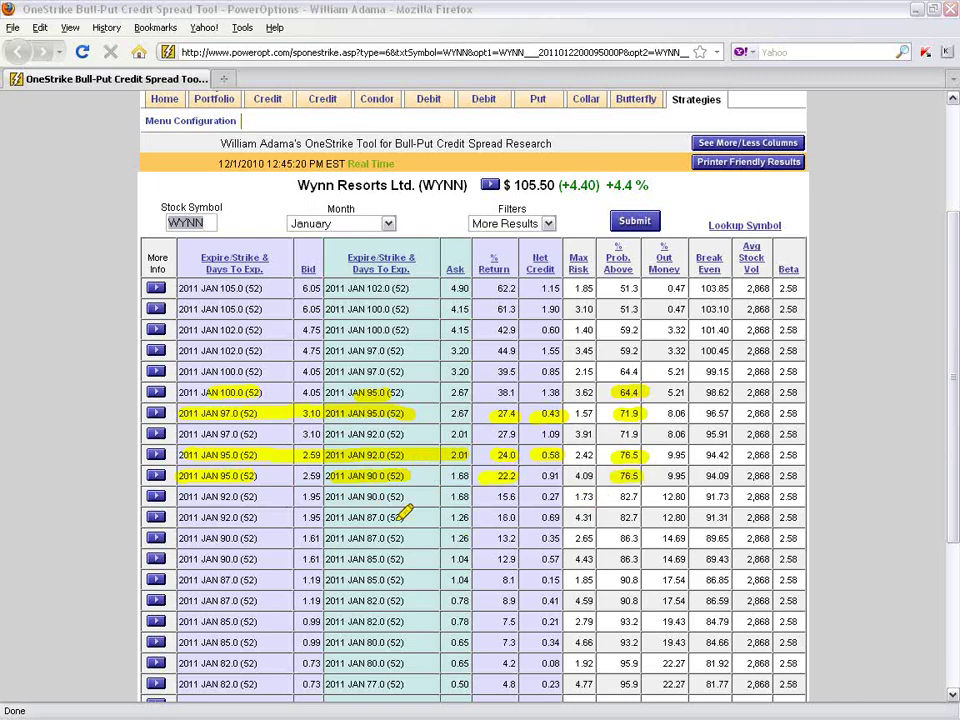
pyautogui.moveTo(535, 477); pyautogui.dragTo(562, 476)
pyautogui.moveTo(568, 476); pyautogui.dragTo(598, 476)
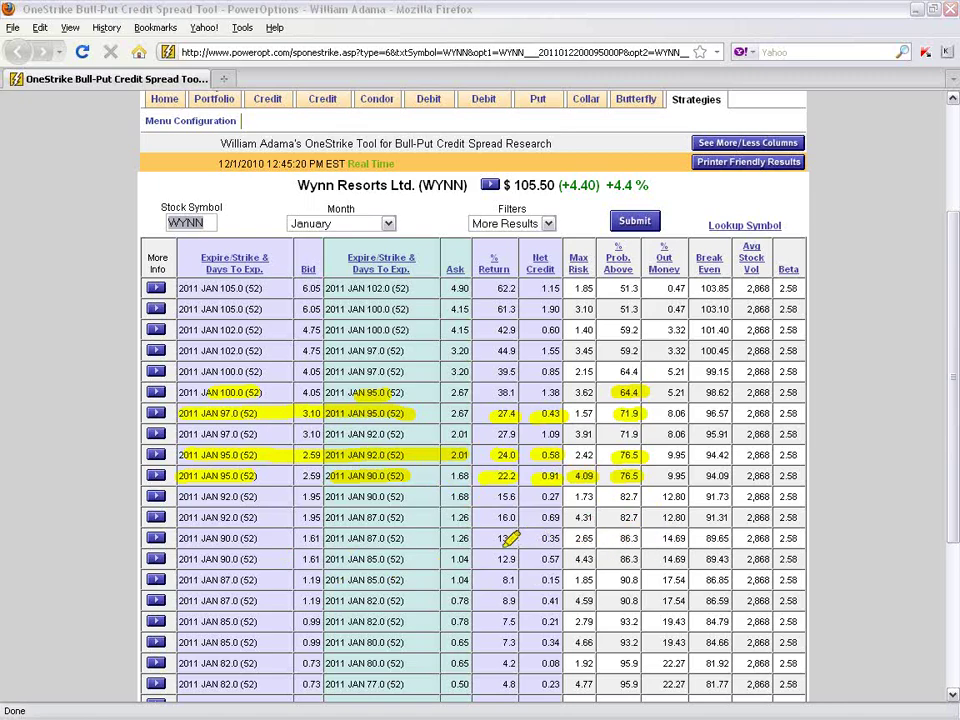
# Highlight the January 90/85 WYNN spread's strikes, net credit, percent return and probability
pyautogui.moveTo(200, 564); pyautogui.dragTo(264, 557)
pyautogui.moveTo(328, 559); pyautogui.dragTo(408, 559)
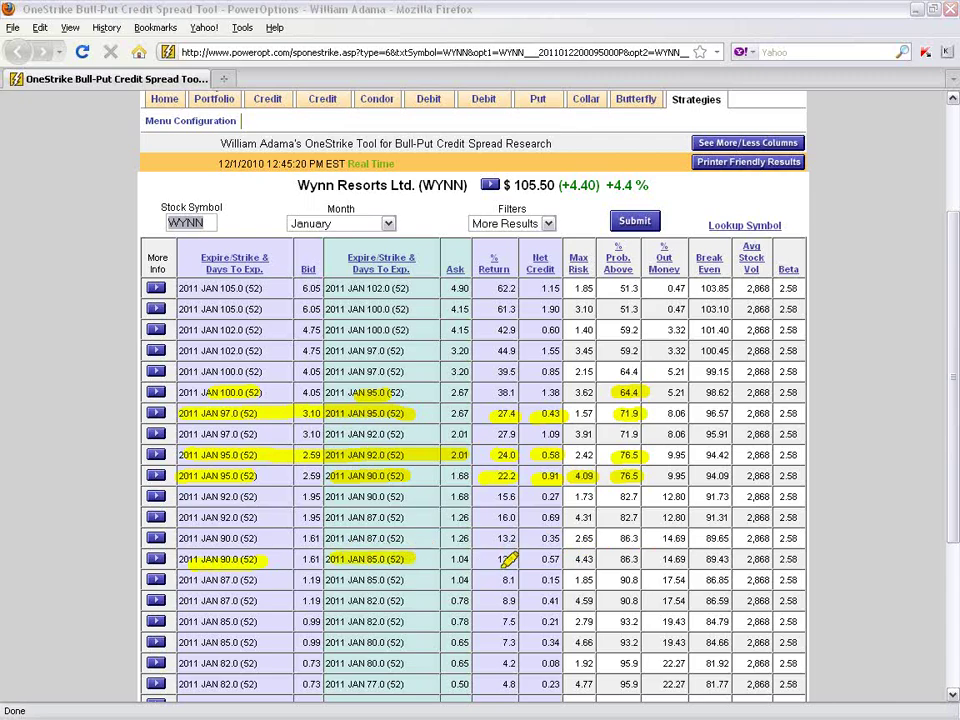
pyautogui.moveTo(533, 560); pyautogui.dragTo(560, 559)
pyautogui.moveTo(493, 559); pyautogui.dragTo(517, 559)
pyautogui.moveTo(612, 560); pyautogui.dragTo(640, 558)
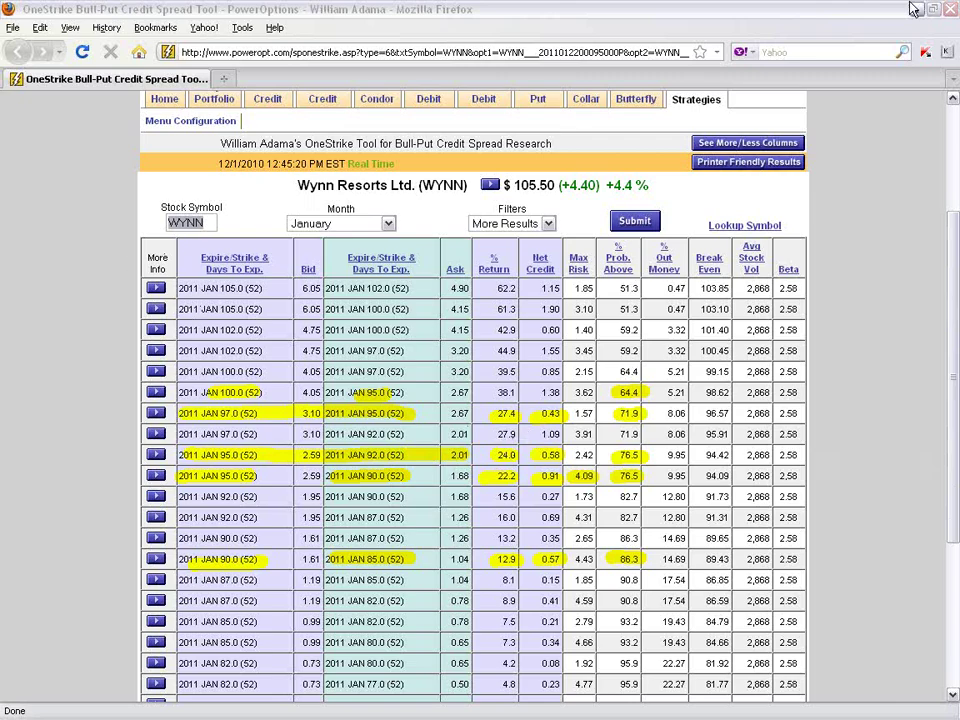
# Close the OneStrike window and open the profit/loss chart for the January 95/92 WYNN spread in a maximized window
pyautogui.click(951, 10)
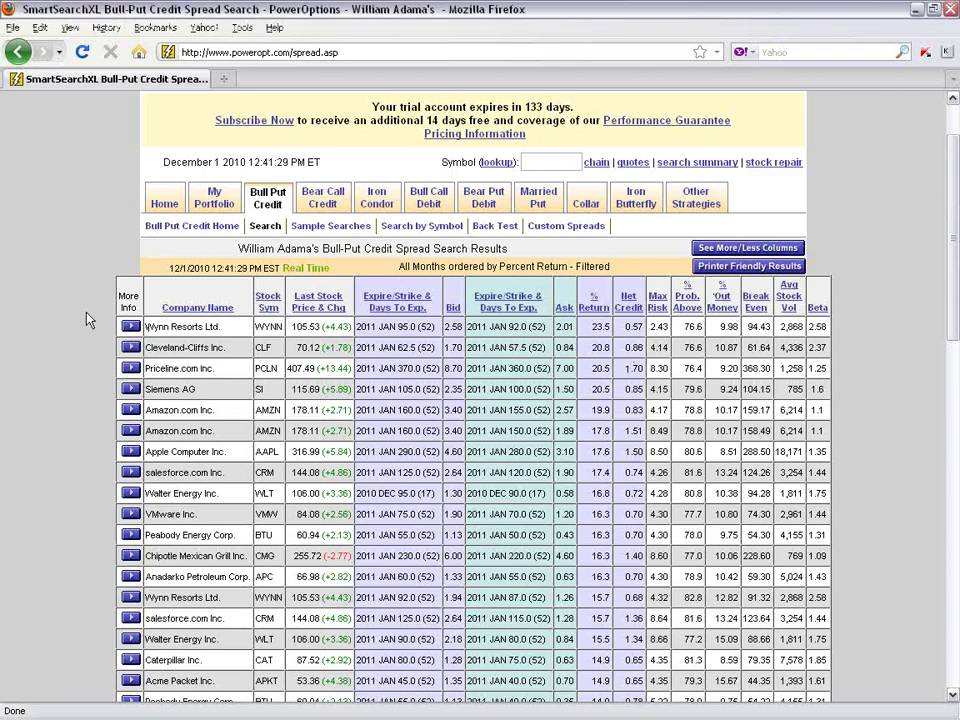
pyautogui.scroll(-2, 90, 318)
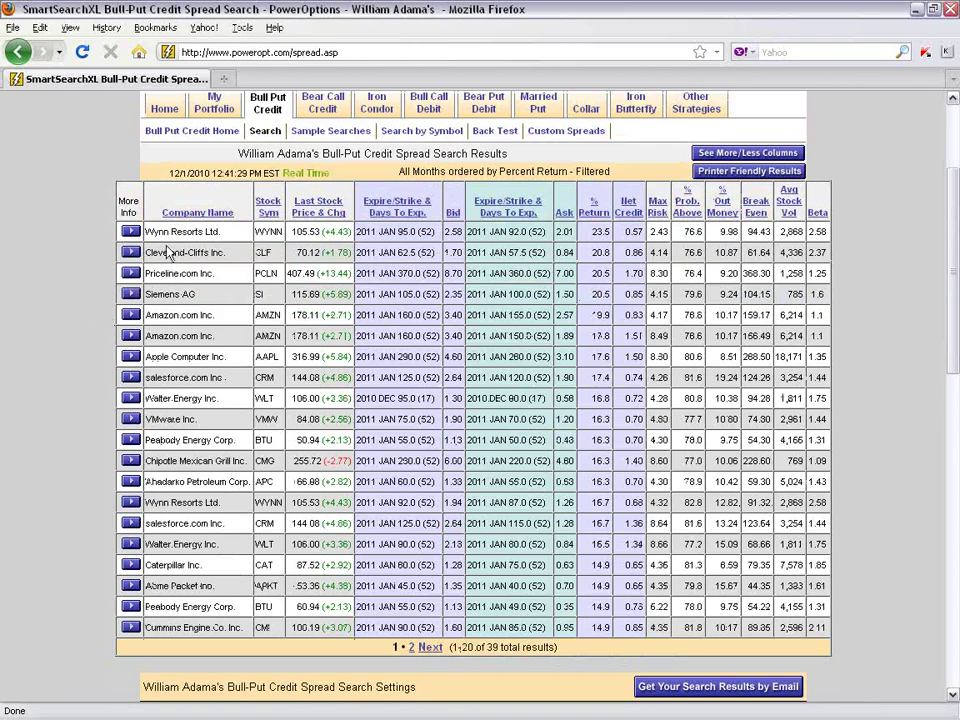
pyautogui.click(132, 233)
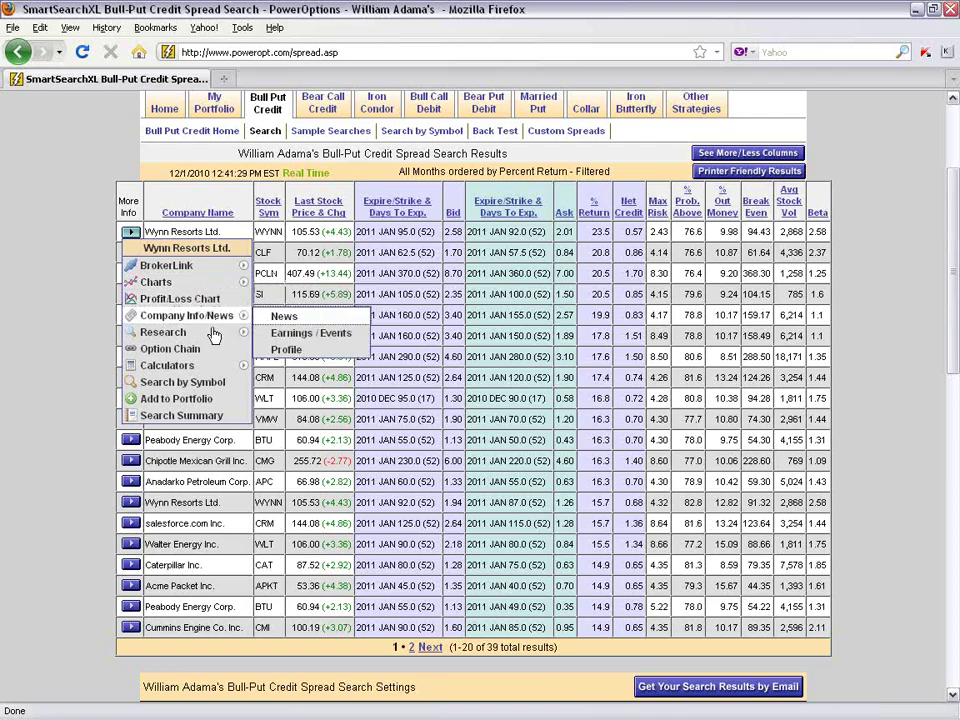
pyautogui.moveTo(175, 339)
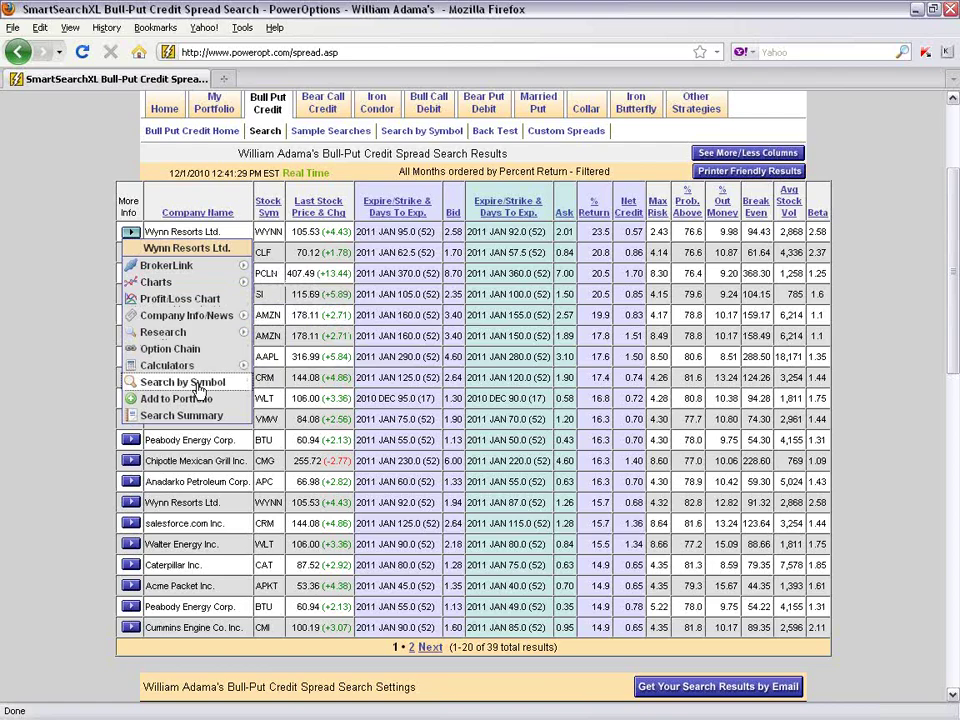
pyautogui.click(173, 304)
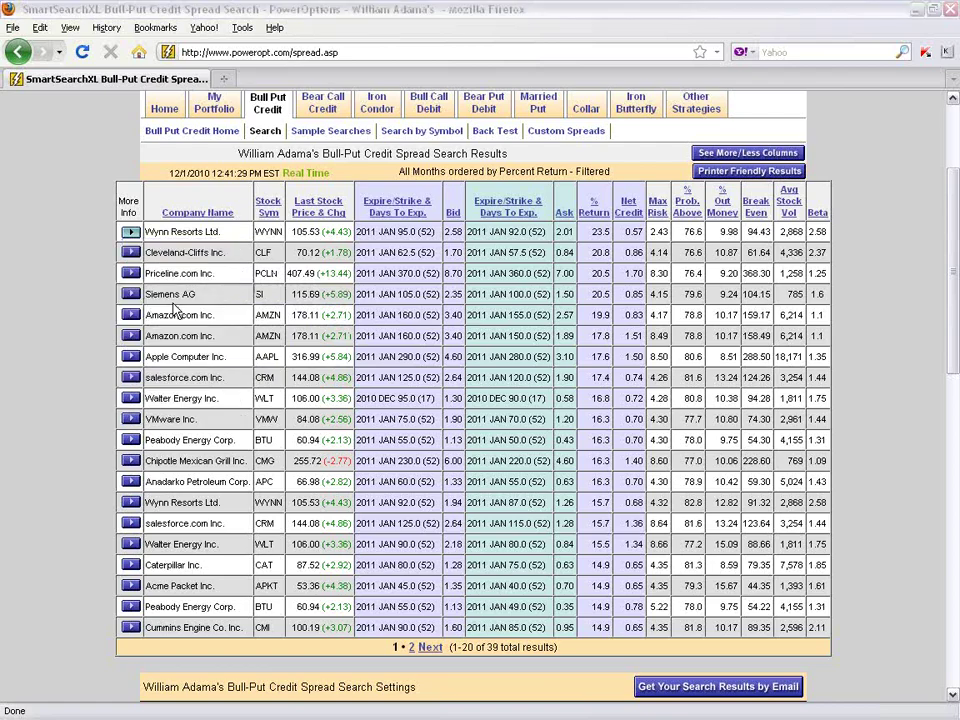
pyautogui.moveTo(900, 98); pyautogui.dragTo(564, 101)
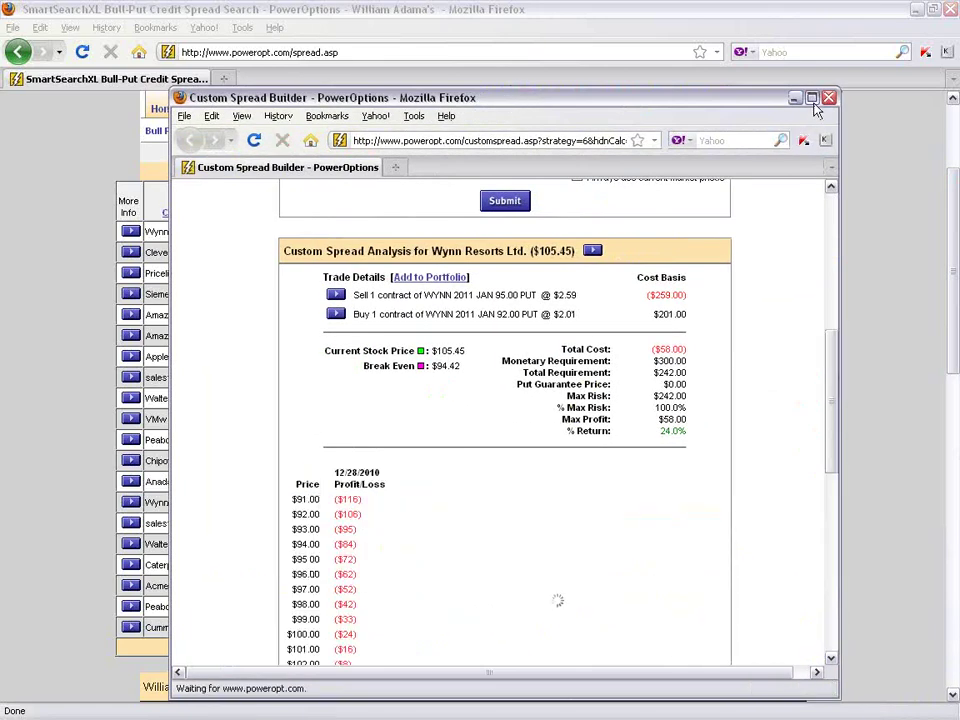
pyautogui.click(812, 97)
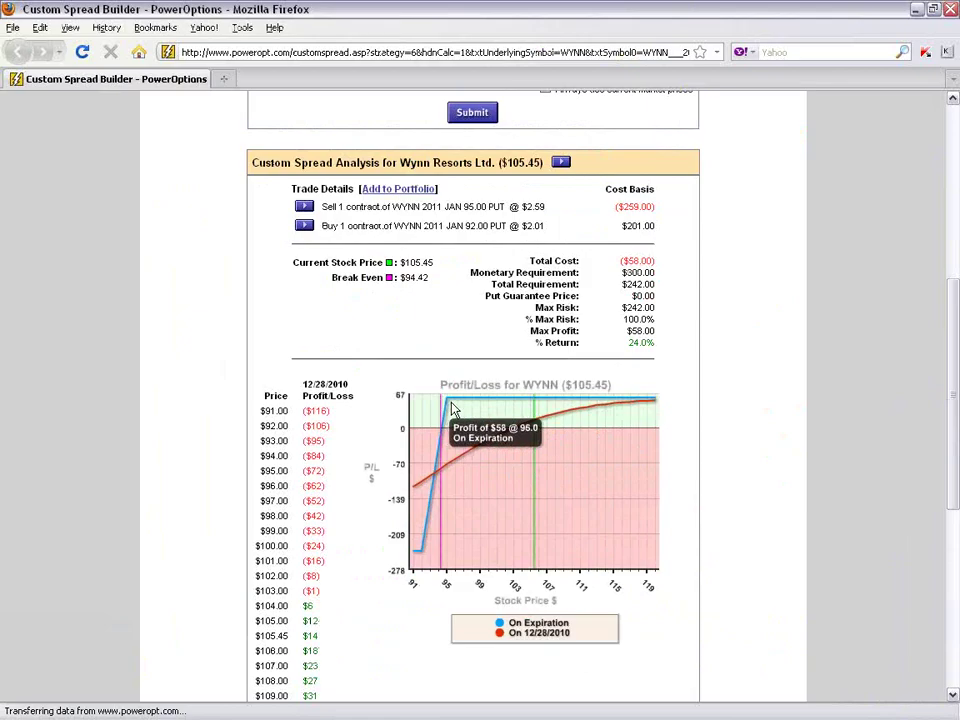
# Examine the expiration and 12/28/2010 curves on the WYNN profit/loss chart and mark the profit/loss table's date
pyautogui.moveTo(540, 402)
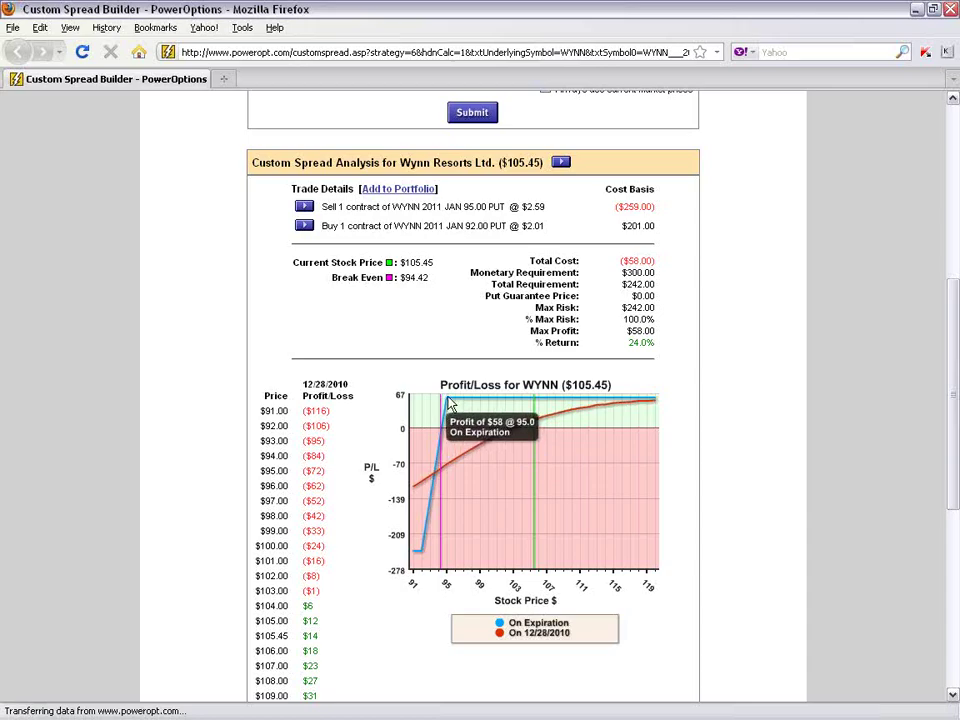
pyautogui.moveTo(422, 557)
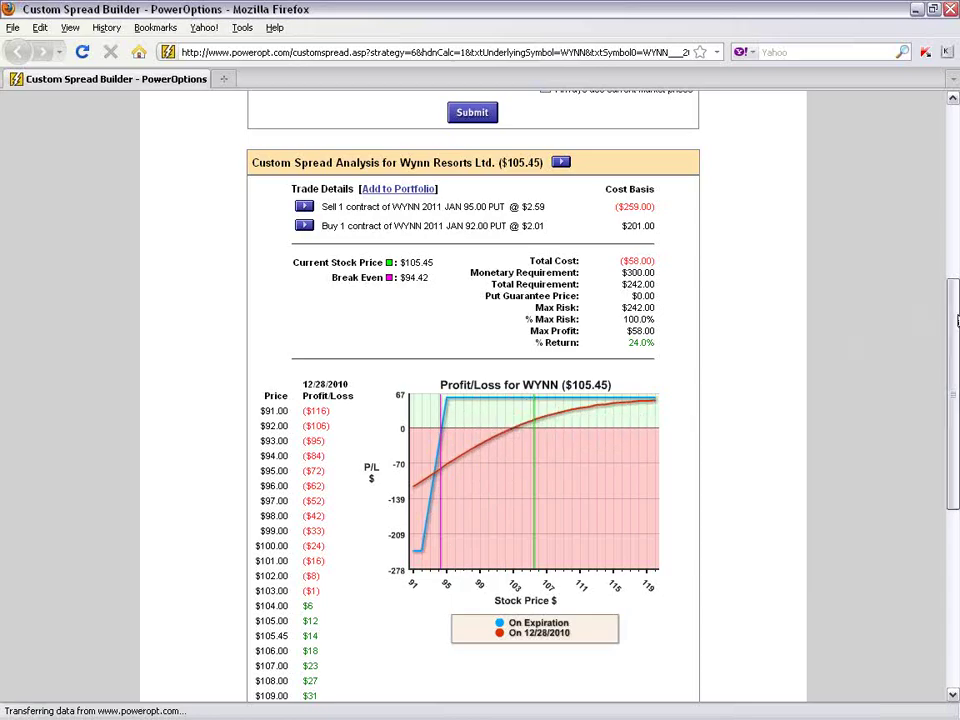
pyautogui.scroll(-3, 955, 375)
pyautogui.moveTo(955, 375); pyautogui.dragTo(951, 399)
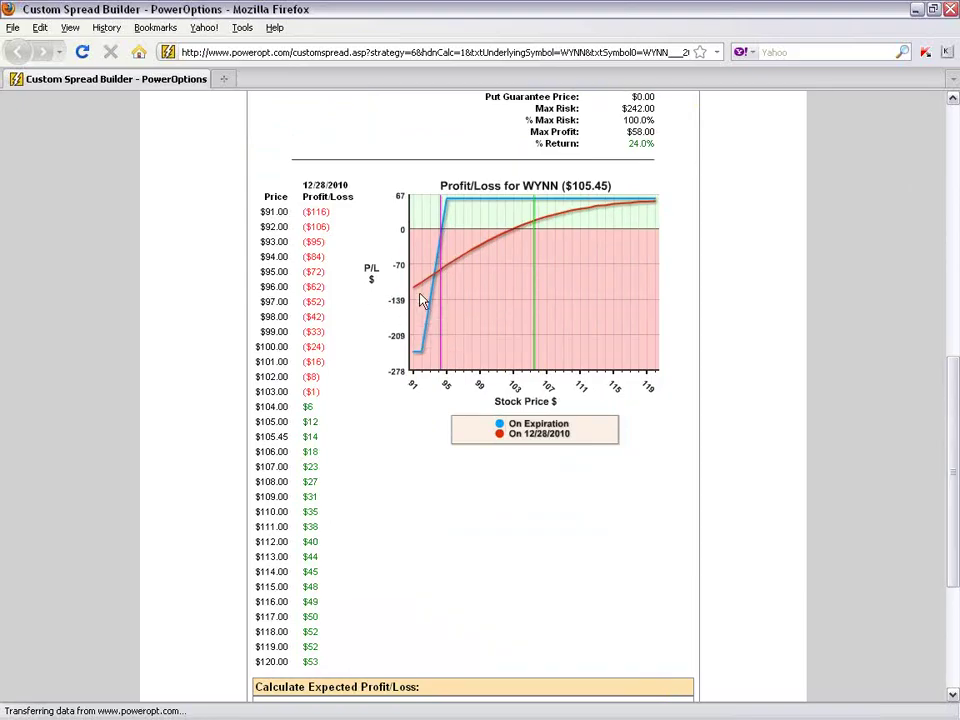
pyautogui.moveTo(550, 225)
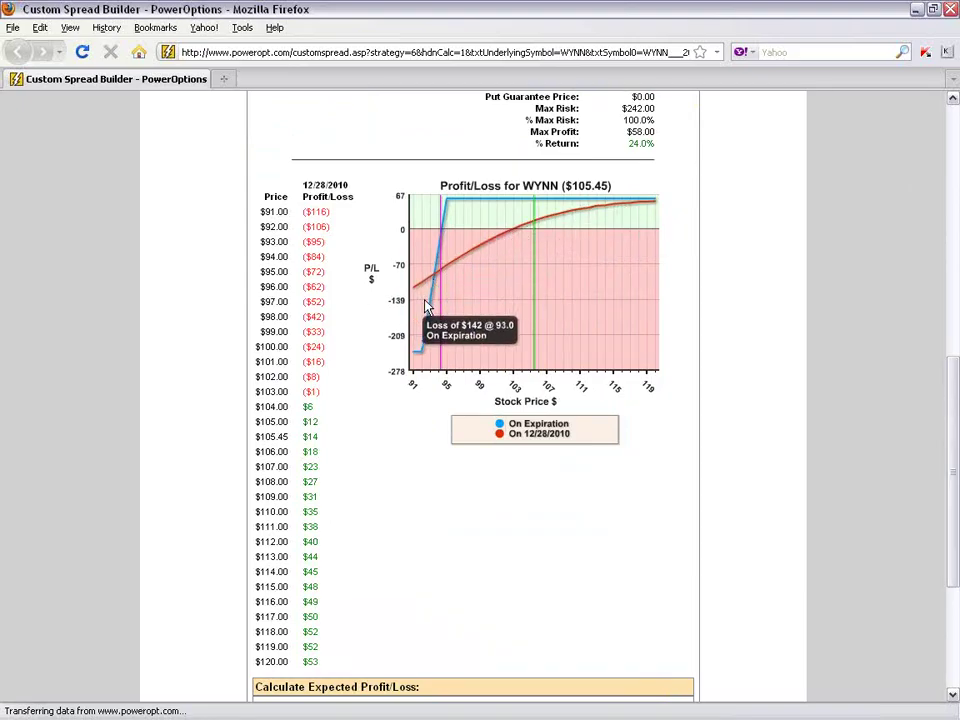
pyautogui.moveTo(304, 184); pyautogui.dragTo(352, 188)
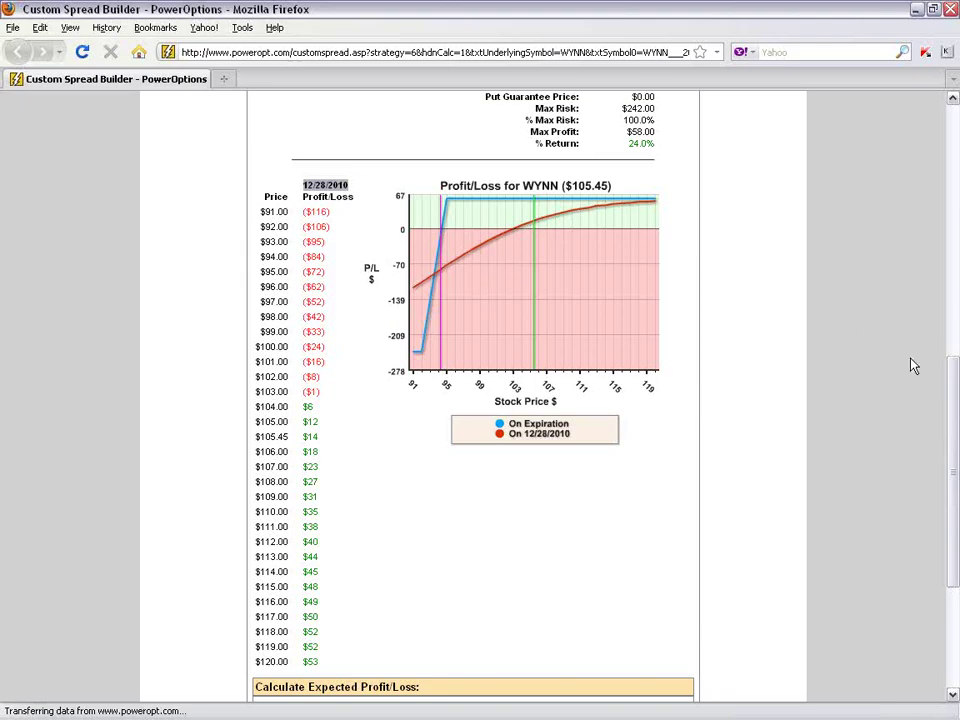
# Calculate the expected profit/loss for a stock price of 97.00 on 12/15/2010 and mark the date above the profit/loss table
pyautogui.moveTo(949, 386); pyautogui.dragTo(930, 484)
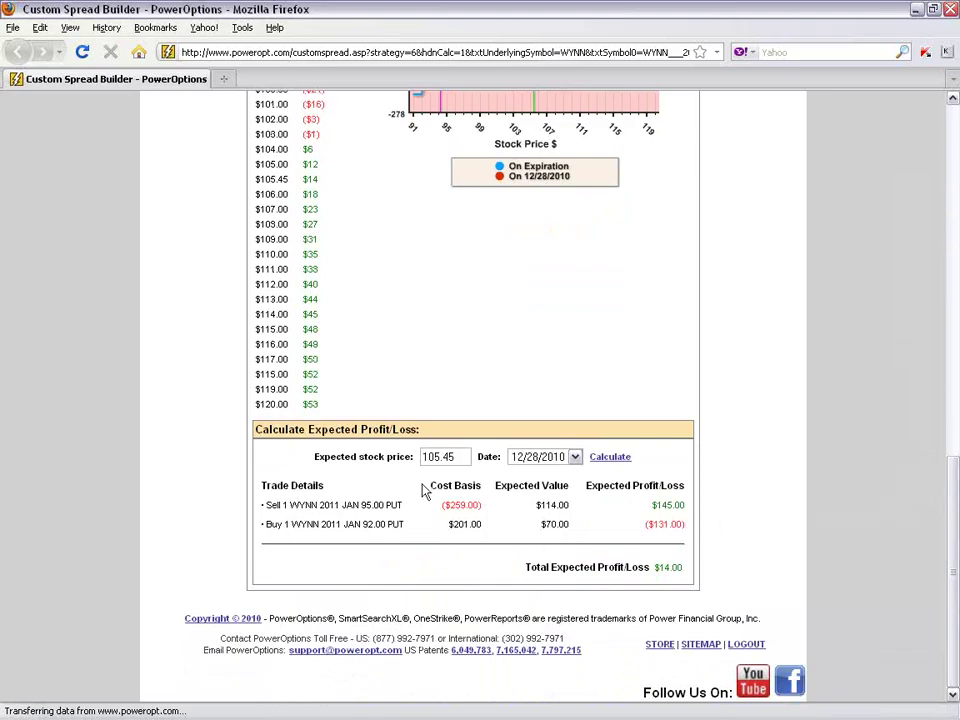
pyautogui.moveTo(467, 458); pyautogui.dragTo(399, 457)
pyautogui.press('BackSpace')
pyautogui.click(575, 457)
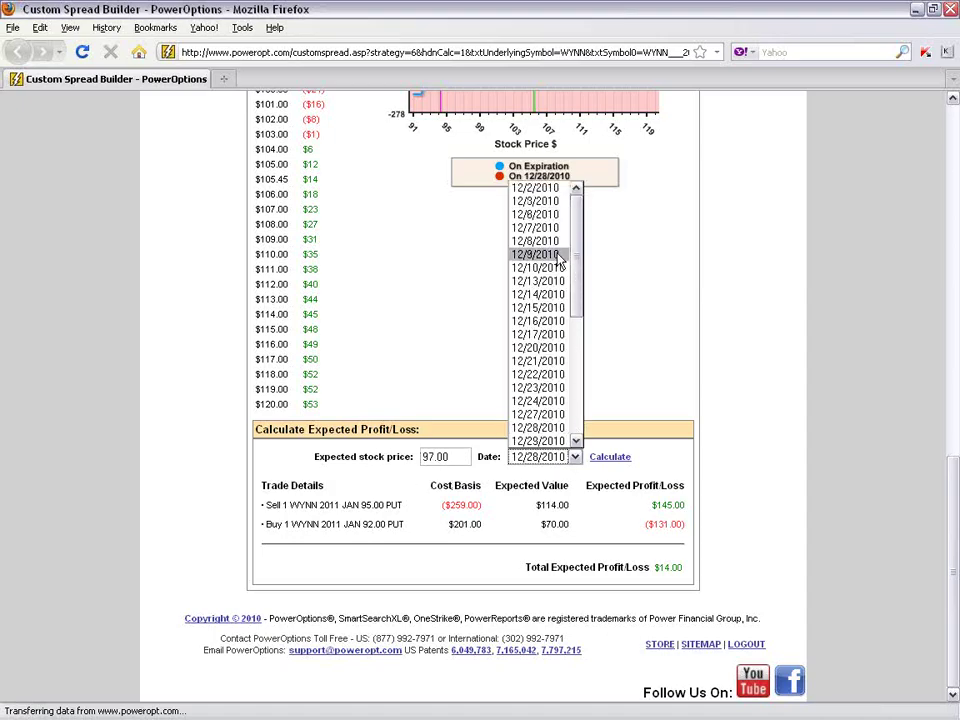
pyautogui.click(562, 305)
pyautogui.click(610, 456)
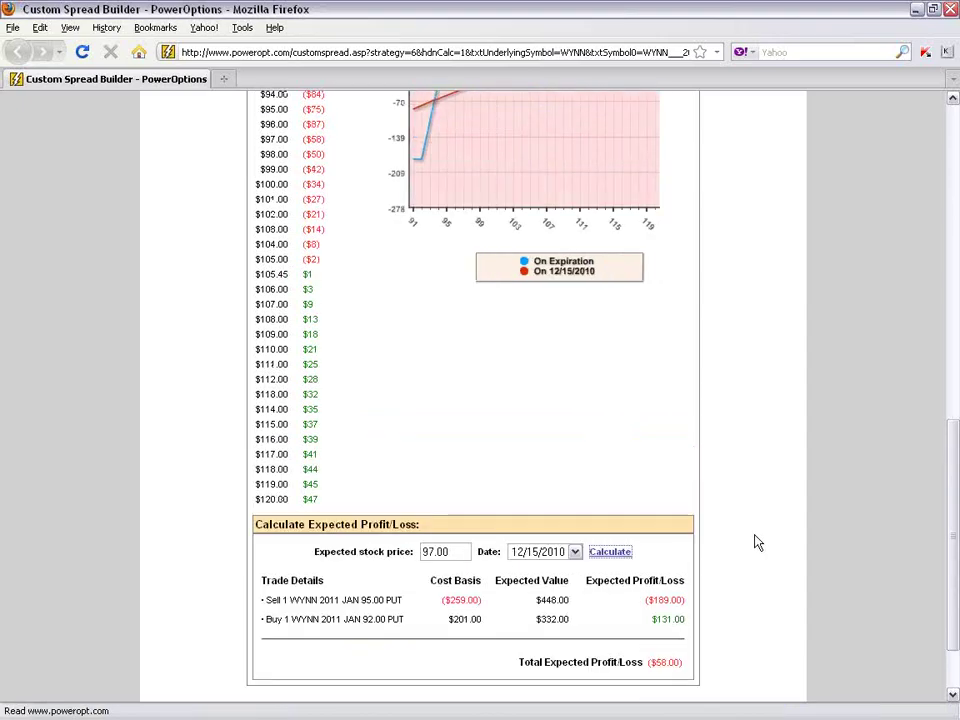
pyautogui.scroll(3, 757, 542)
pyautogui.moveTo(435, 298)
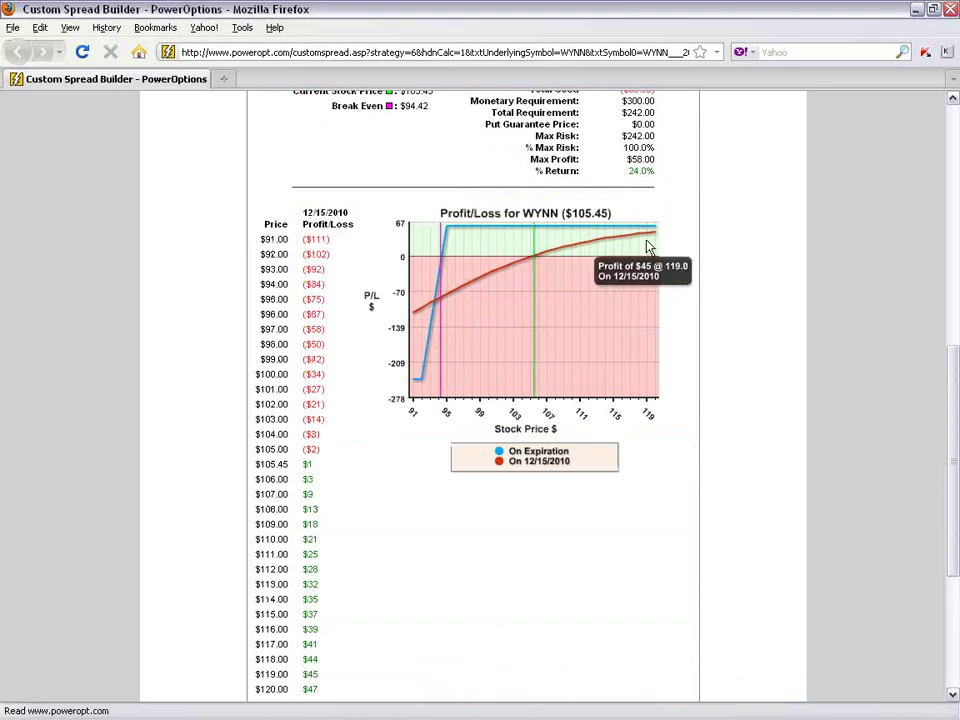
pyautogui.moveTo(320, 207); pyautogui.dragTo(352, 208)
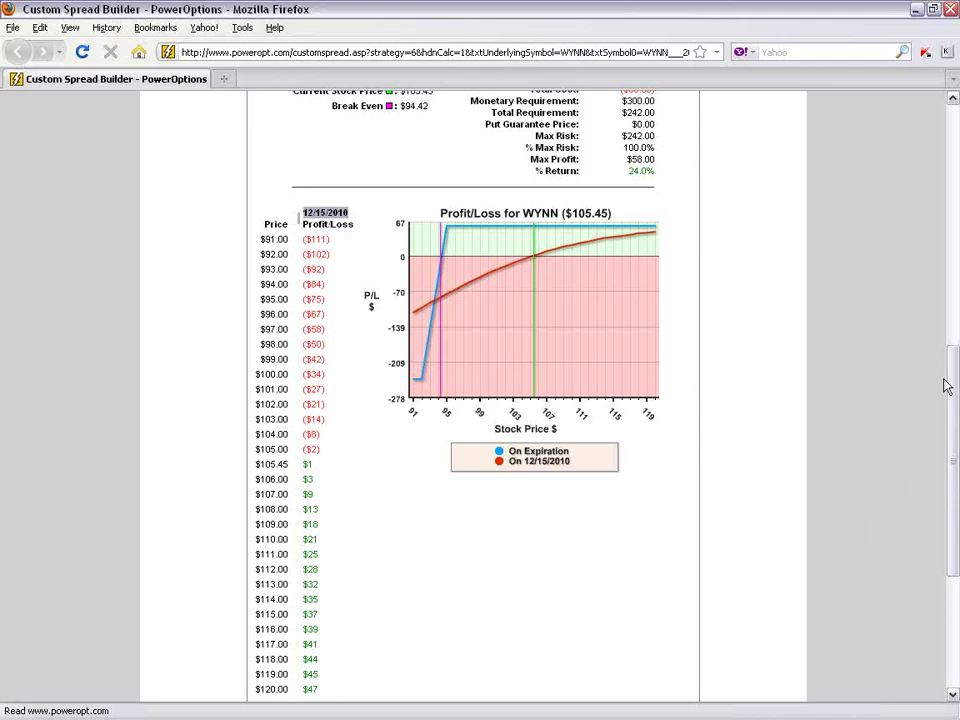
# Recalculate the expected profit/loss for a stock price of 113.00 and mark the total expected profit/loss
pyautogui.moveTo(951, 381); pyautogui.dragTo(525, 495)
pyautogui.moveTo(447, 483); pyautogui.dragTo(401, 484)
pyautogui.press('BackSpace')
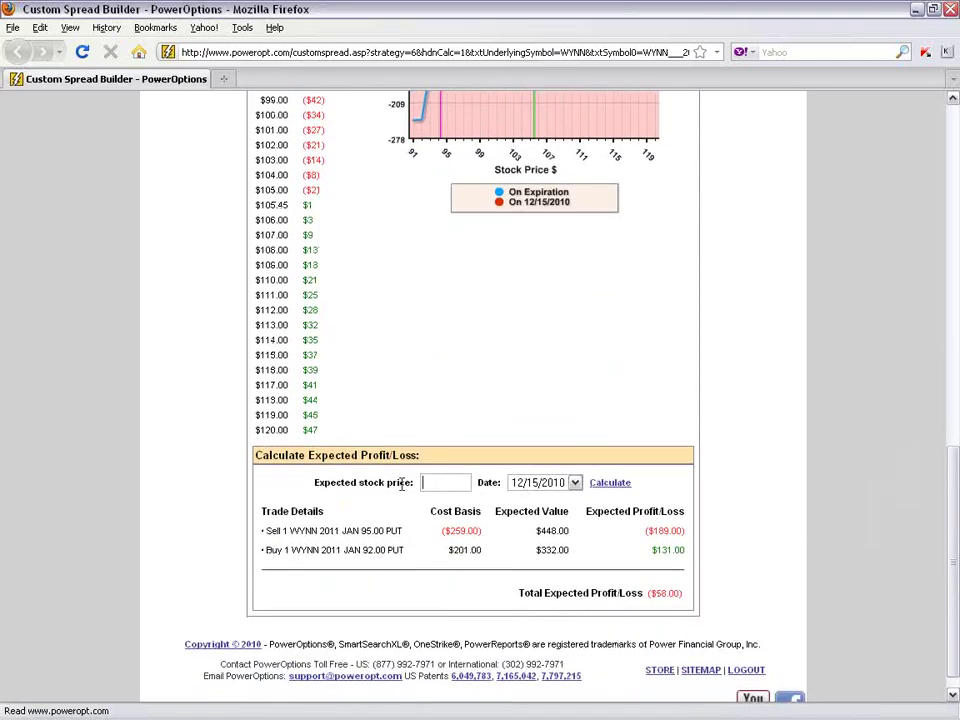
pyautogui.write('113.00')
pyautogui.click(610, 482)
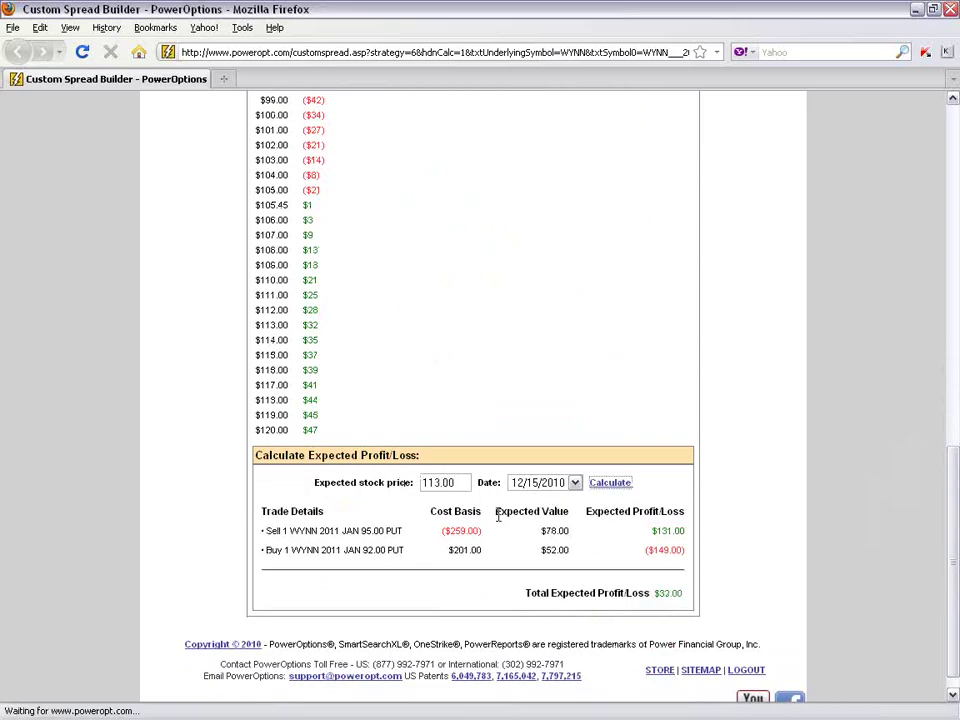
pyautogui.scroll(5, 649, 437)
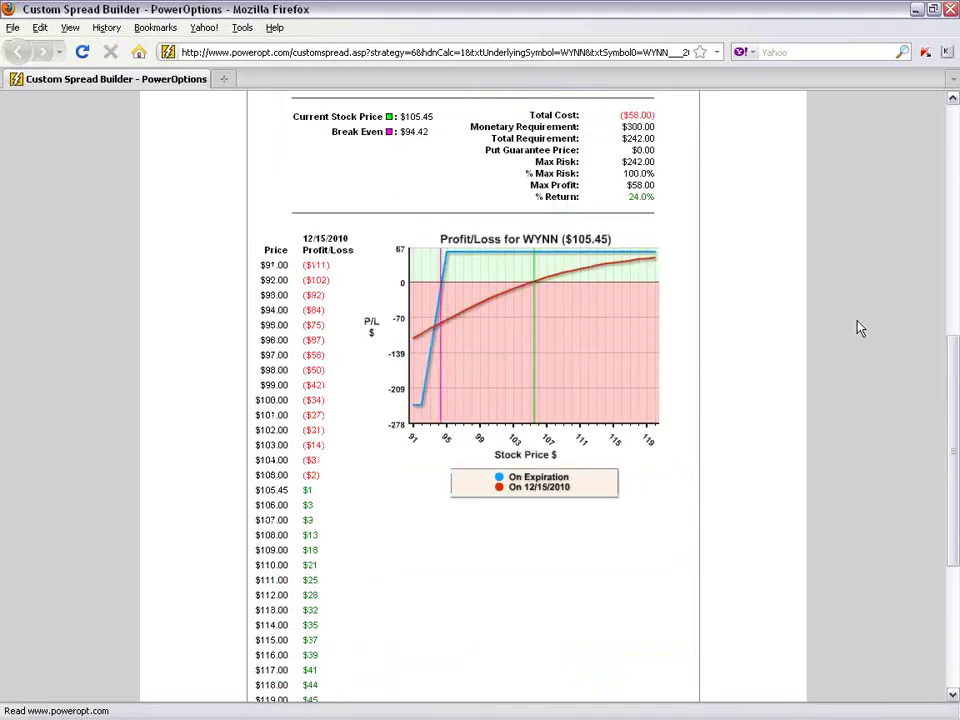
pyautogui.moveTo(955, 390); pyautogui.dragTo(853, 469)
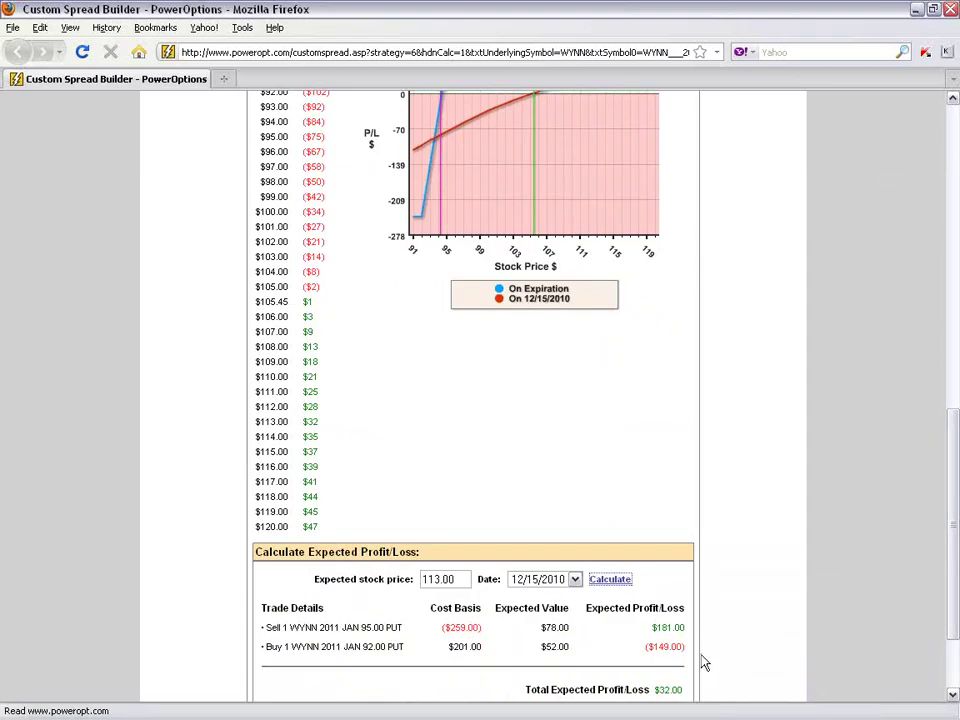
pyautogui.moveTo(654, 690); pyautogui.dragTo(684, 690)
pyautogui.click(789, 636)
# Set both WYNN put quantities to 10 contracts, resubmit the custom spread and mark its maximum risk
pyautogui.scroll(4, 947, 440)
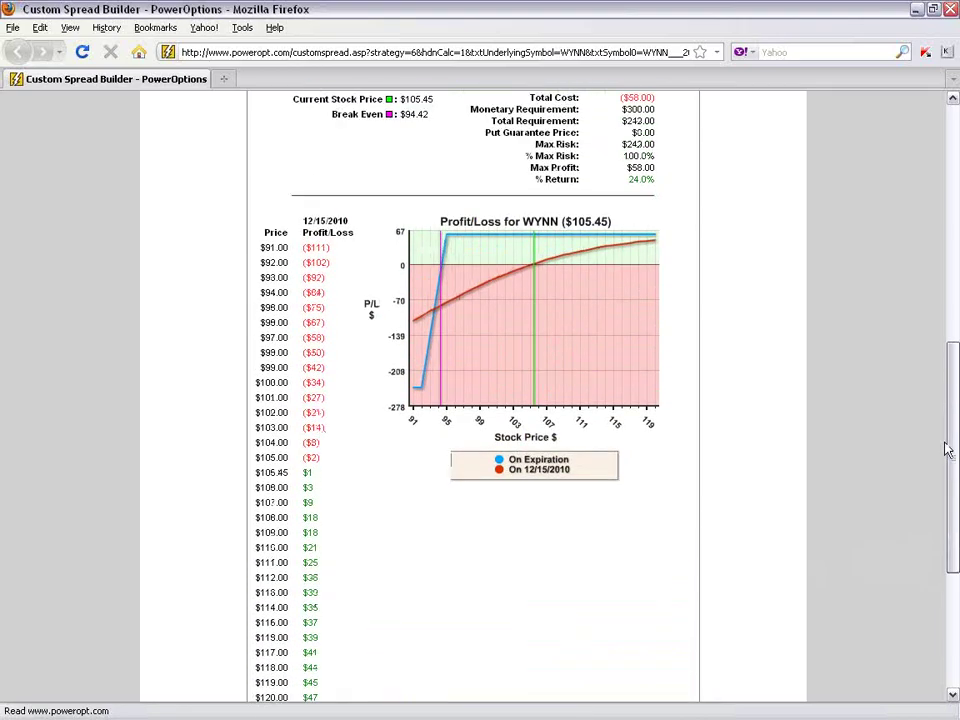
pyautogui.scroll(1, 942, 412)
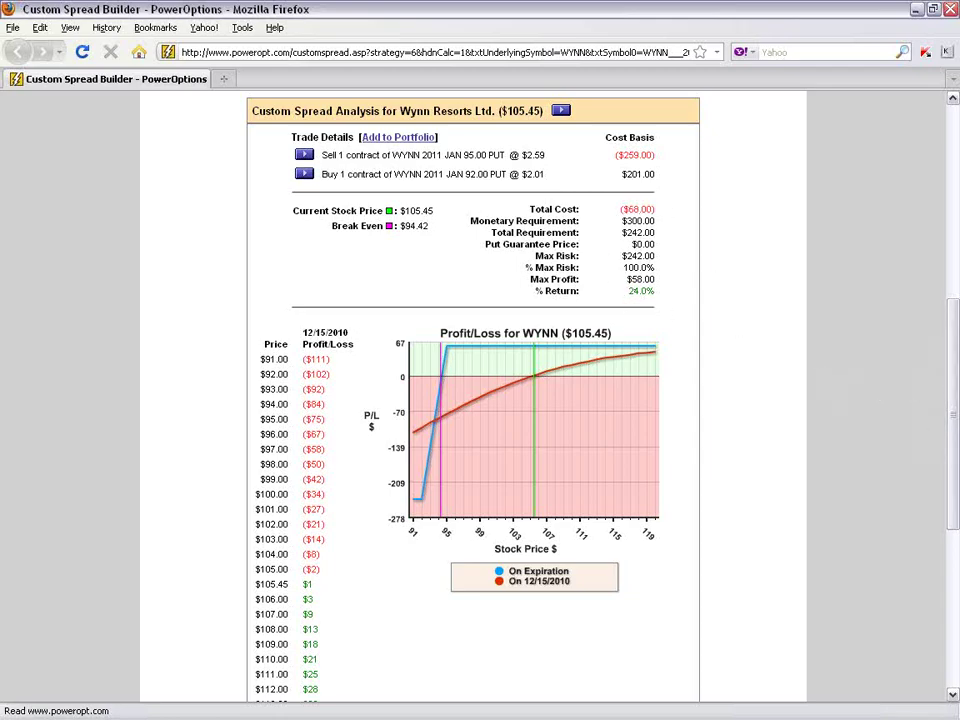
pyautogui.moveTo(948, 453); pyautogui.dragTo(935, 318)
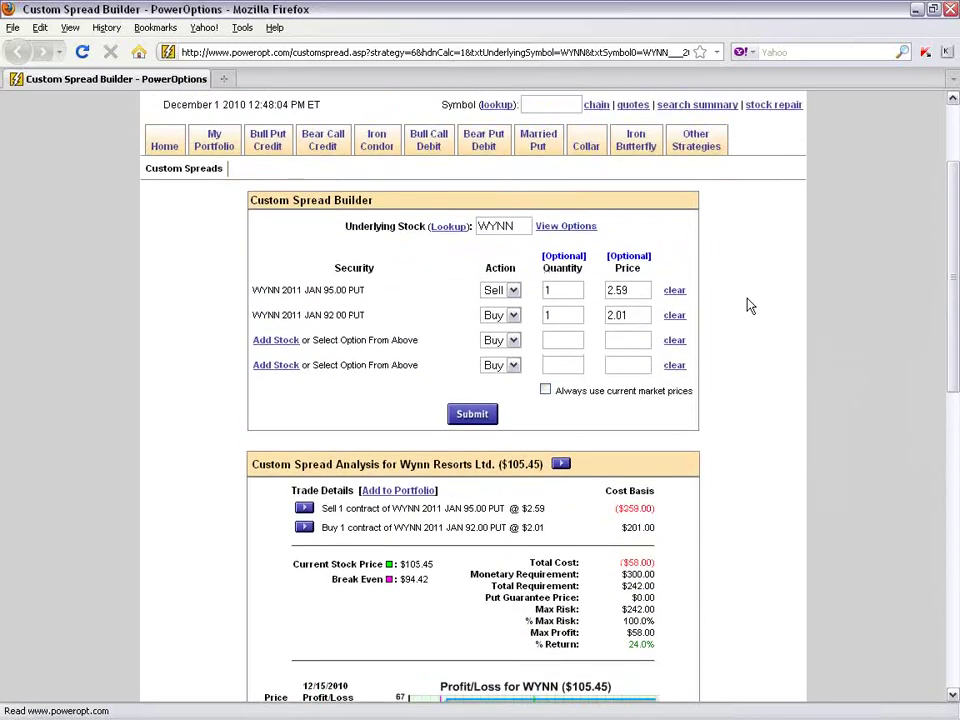
pyautogui.click(553, 290)
pyautogui.write('0')
pyautogui.click(482, 414)
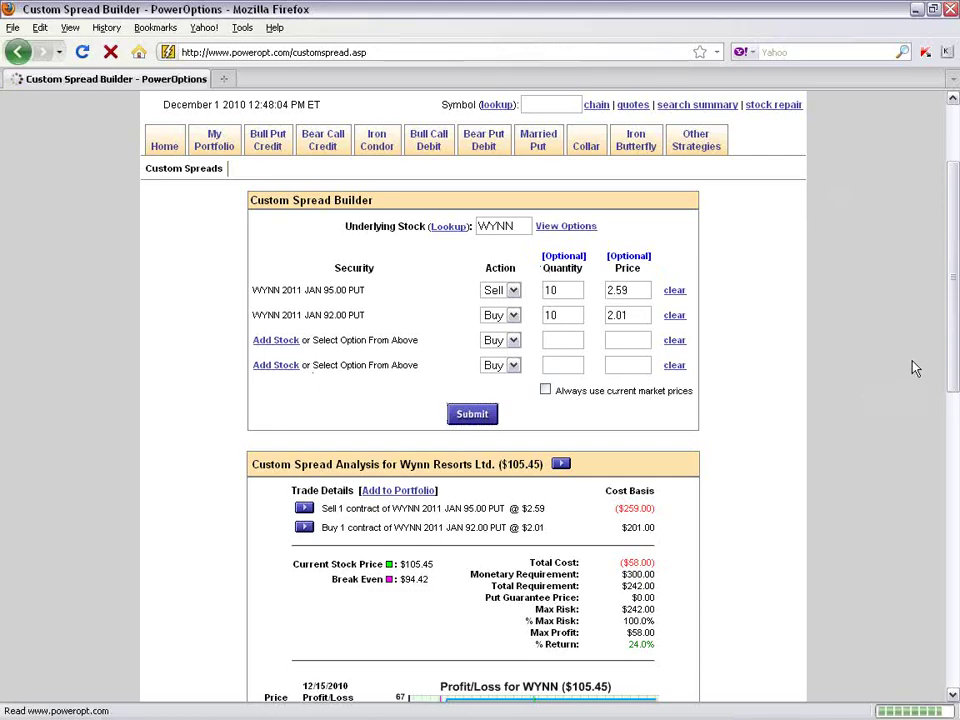
pyautogui.moveTo(951, 300); pyautogui.dragTo(946, 420)
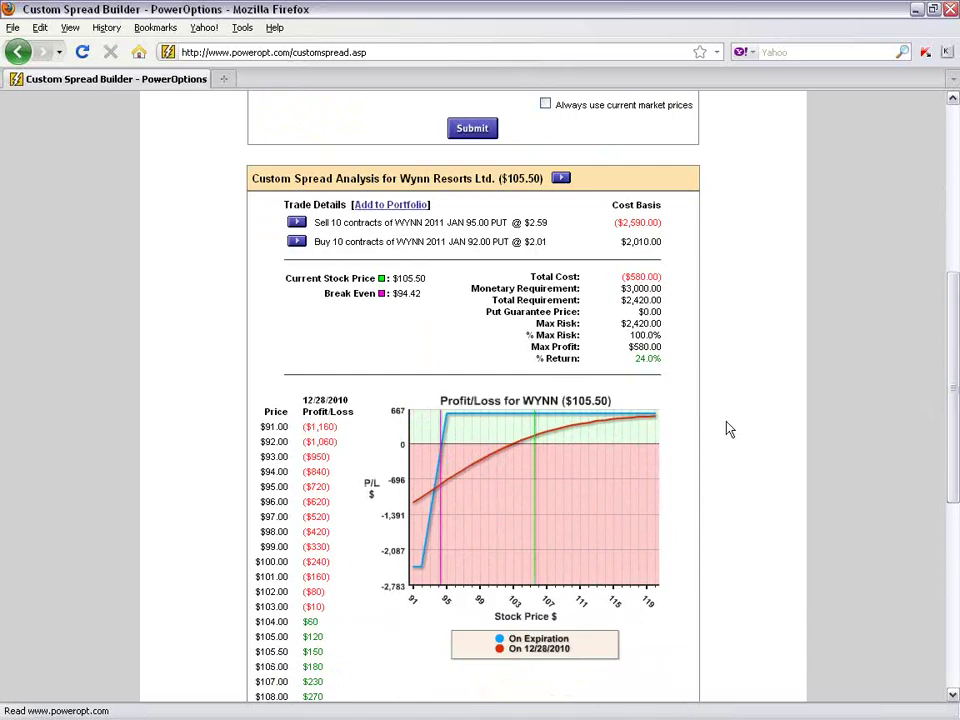
pyautogui.moveTo(626, 317); pyautogui.dragTo(671, 332)
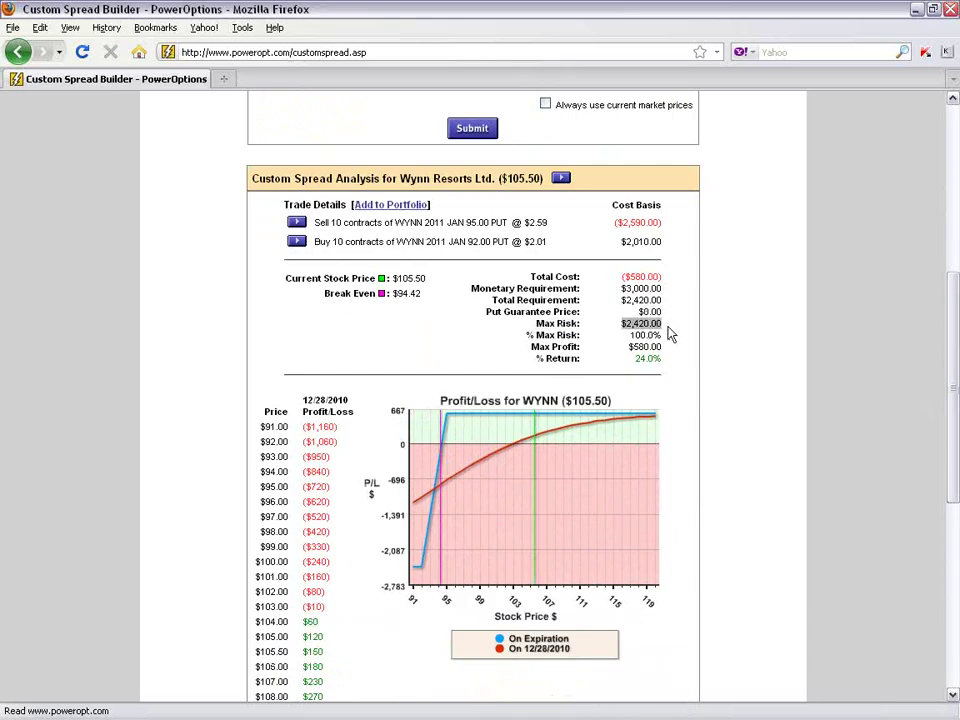
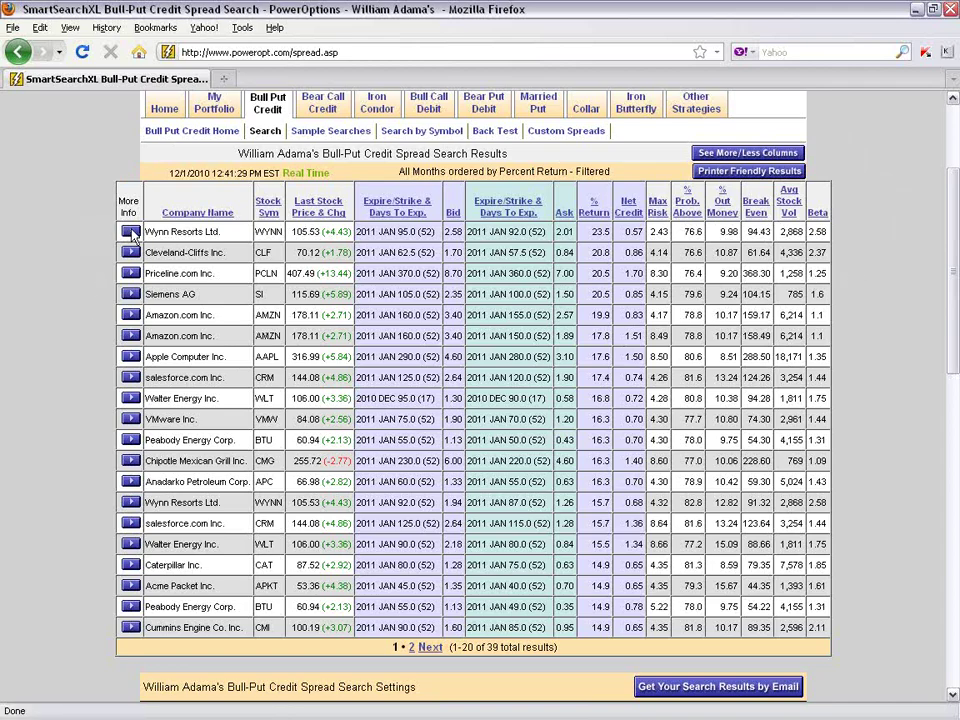
pyautogui.click(131, 233)
pyautogui.moveTo(158, 282)
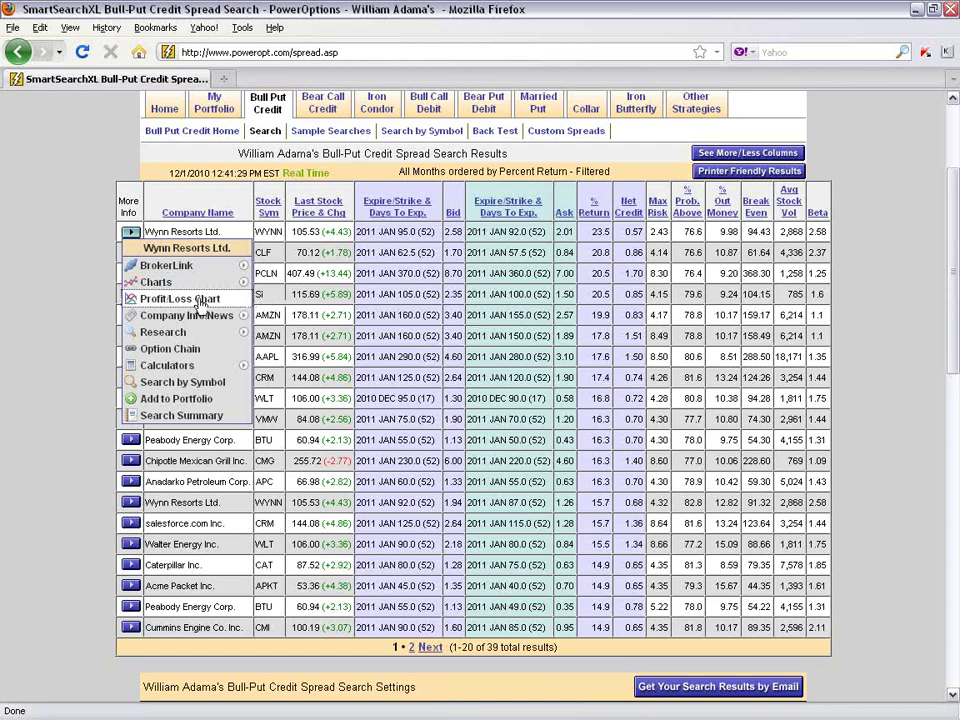
pyautogui.moveTo(201, 316)
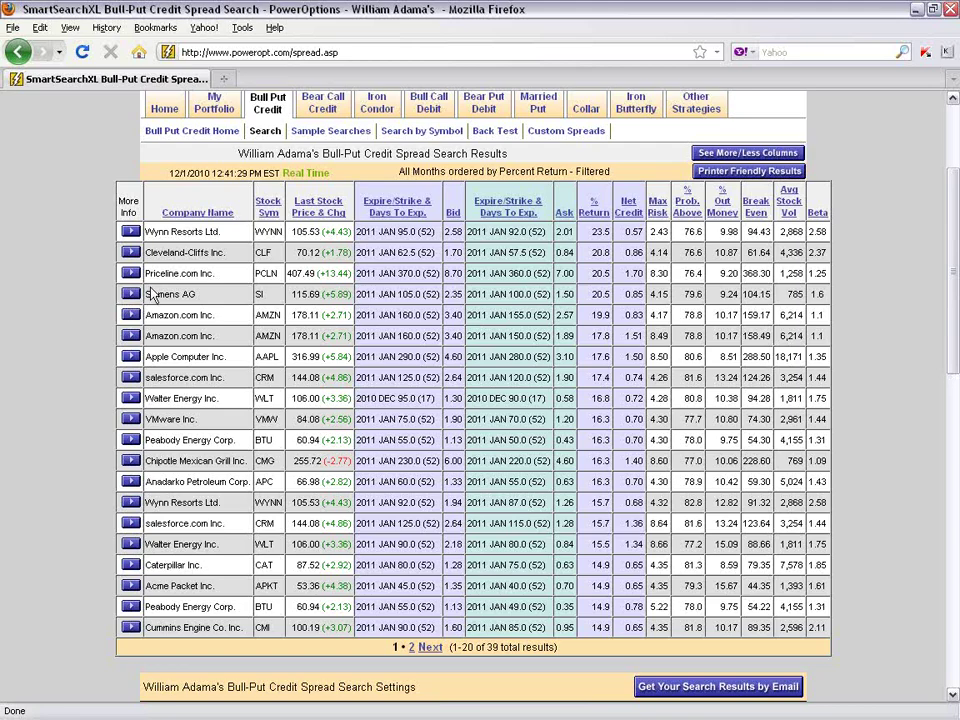
pyautogui.moveTo(135, 232)
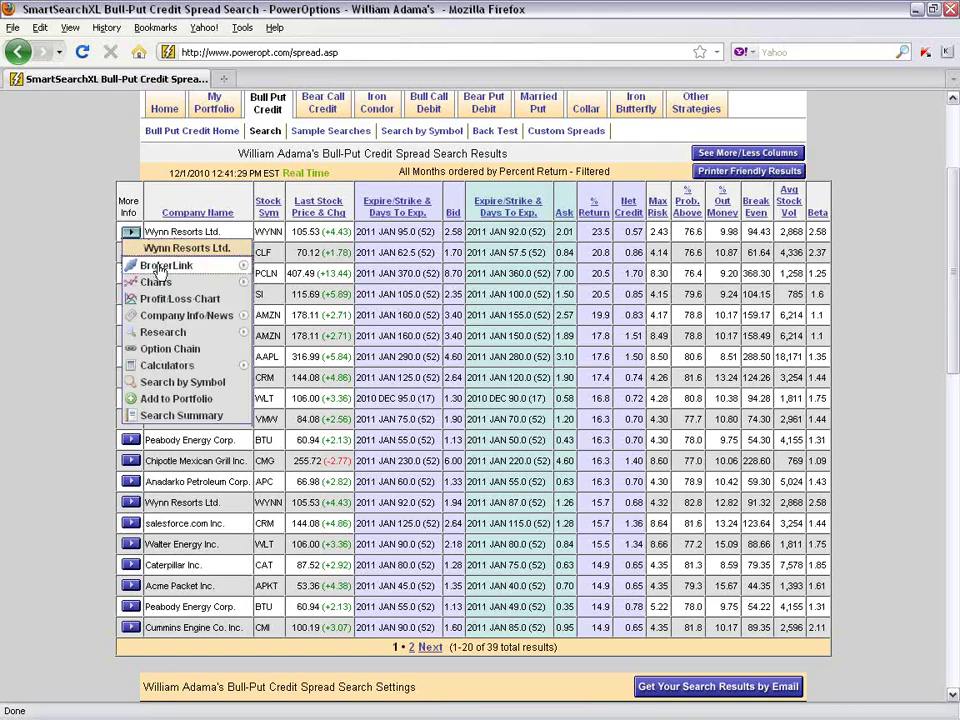
pyautogui.moveTo(230, 266)
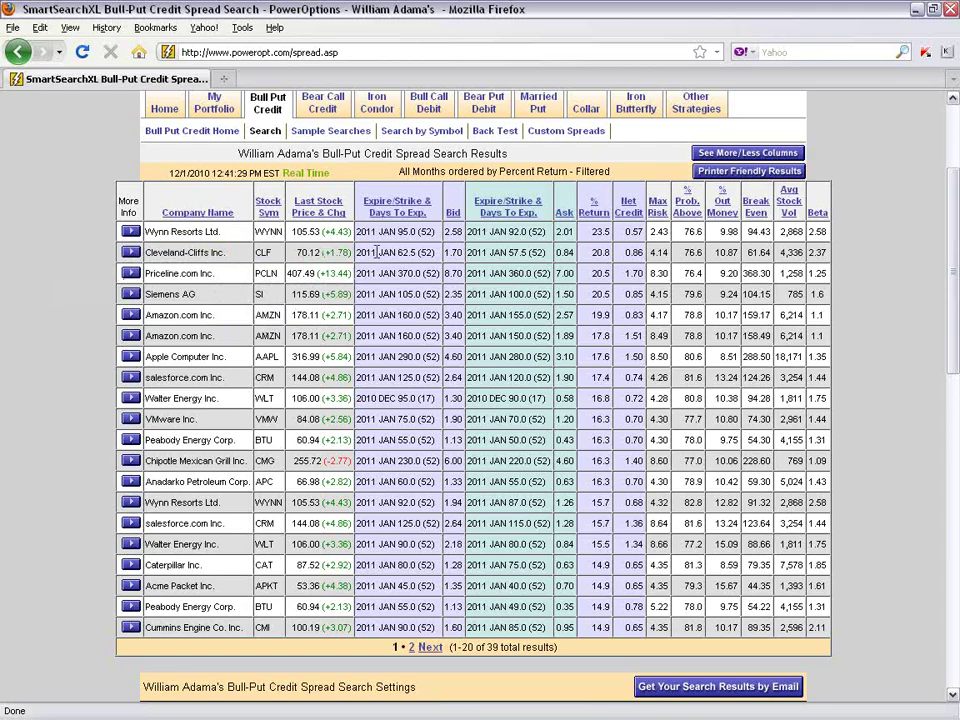
# Choose to add the first listed Wynn Resorts spread (JAN 95/92 puts) to the Credit Spreads portfolio
pyautogui.click(130, 231)
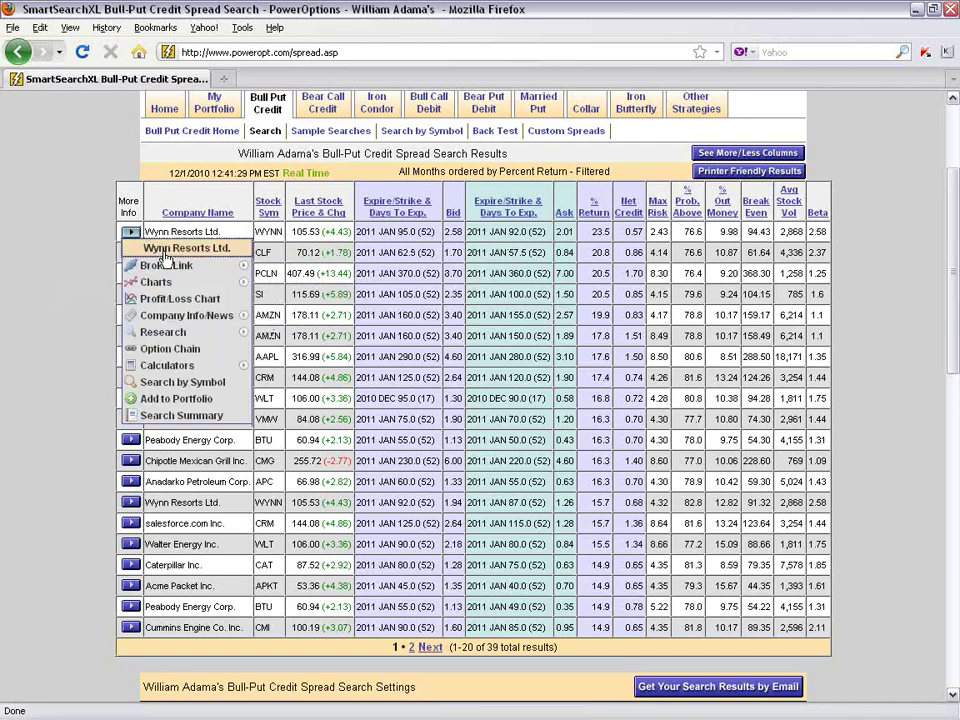
pyautogui.click(182, 401)
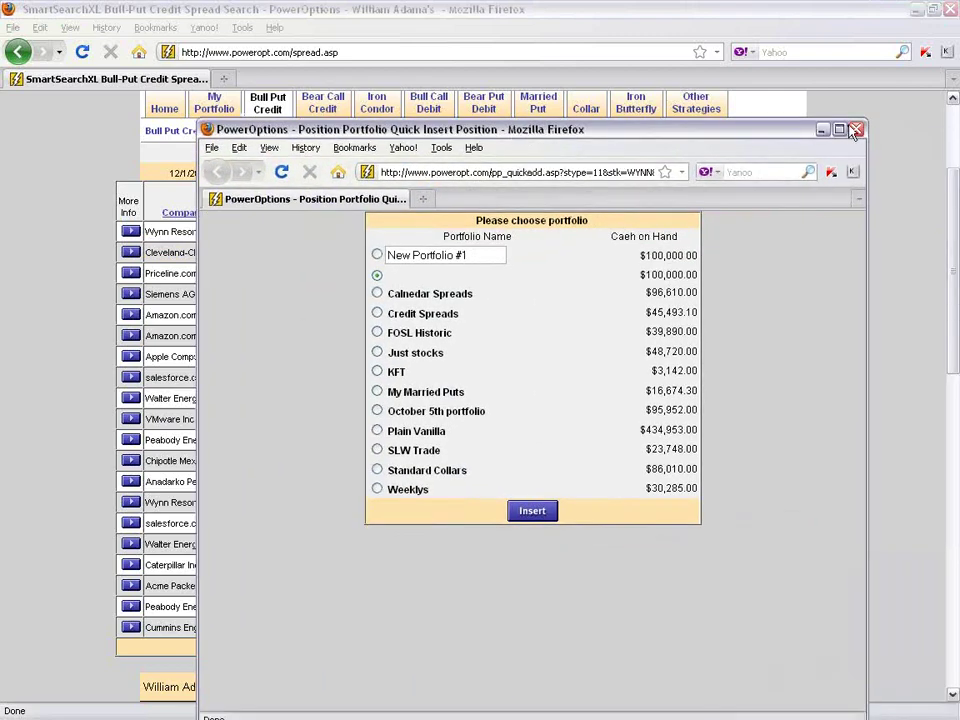
pyautogui.click(840, 129)
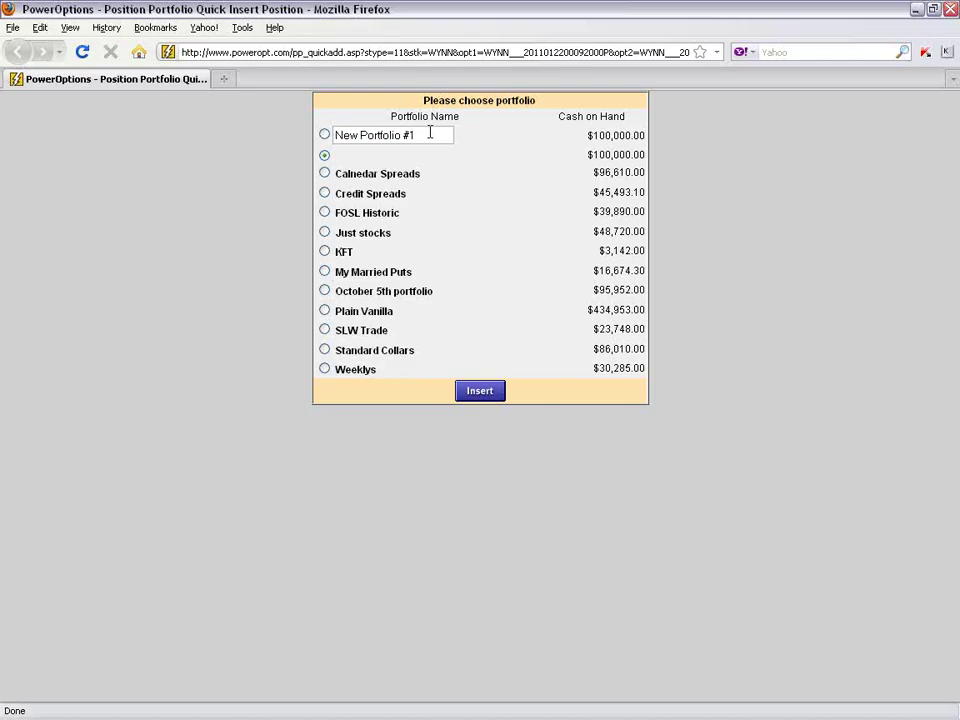
pyautogui.moveTo(430, 133); pyautogui.dragTo(300, 214)
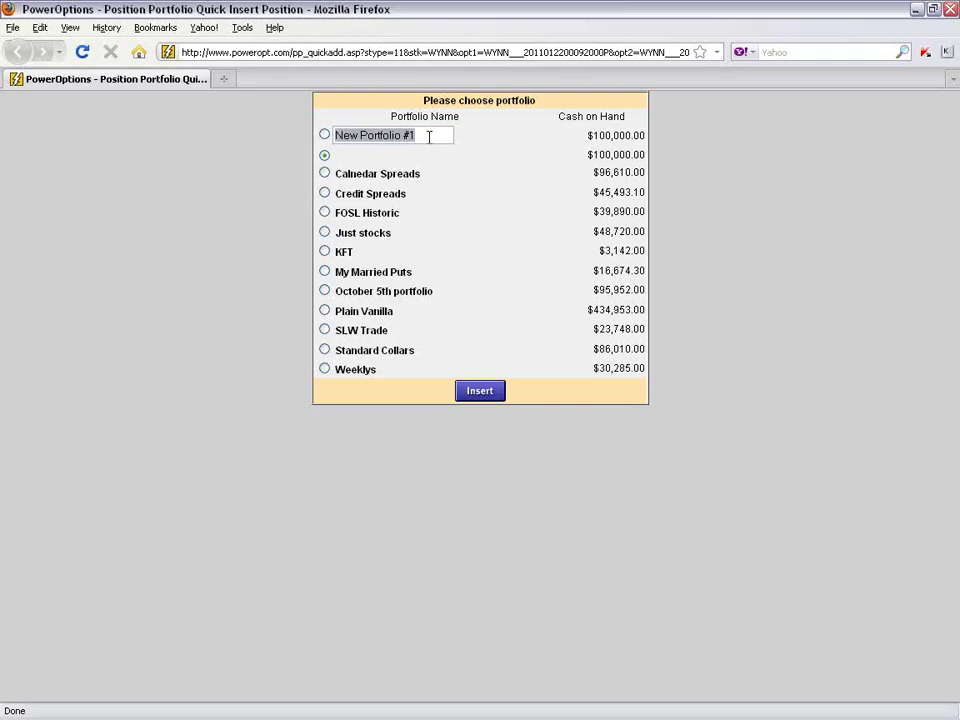
pyautogui.click(324, 193)
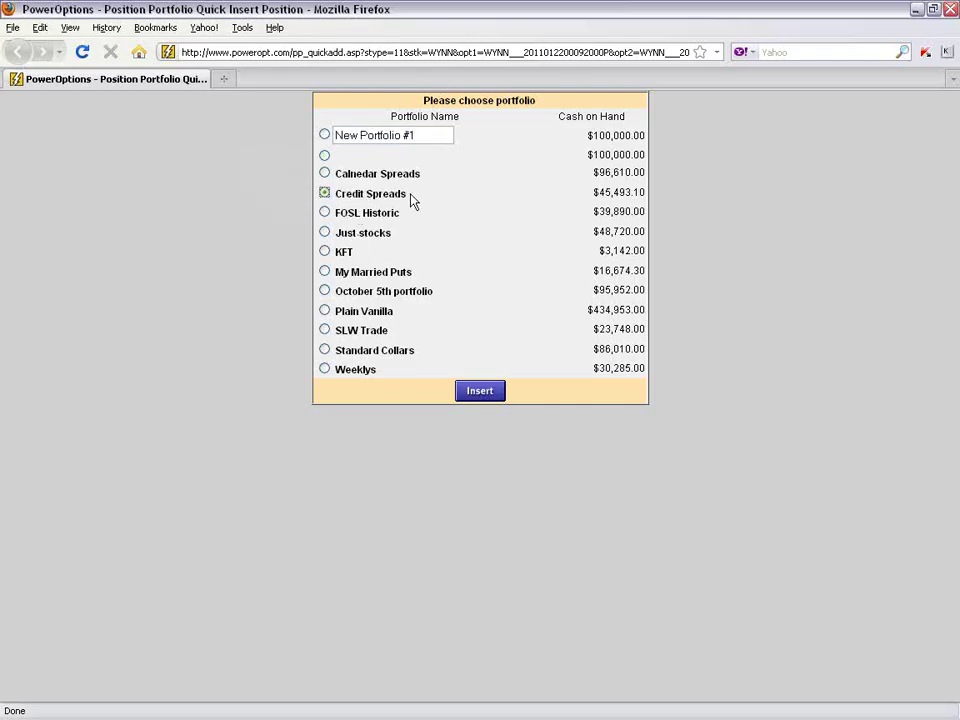
pyautogui.click(478, 398)
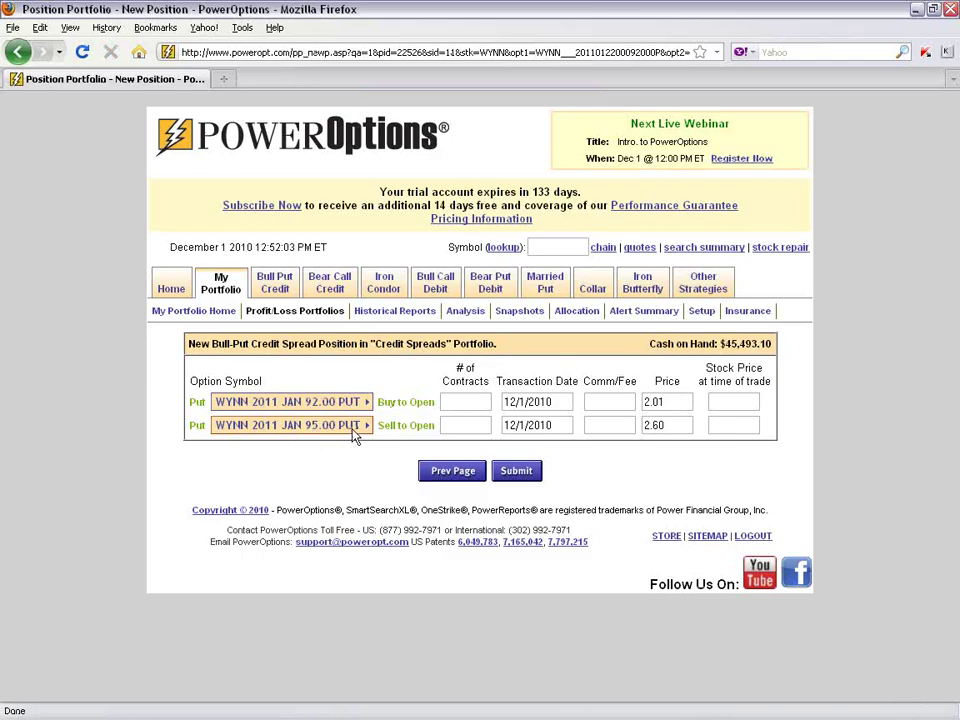
# Set the number of contracts to 10 for both the WYNN JAN 92 and JAN 95 puts
pyautogui.click(462, 400)
pyautogui.write('10')
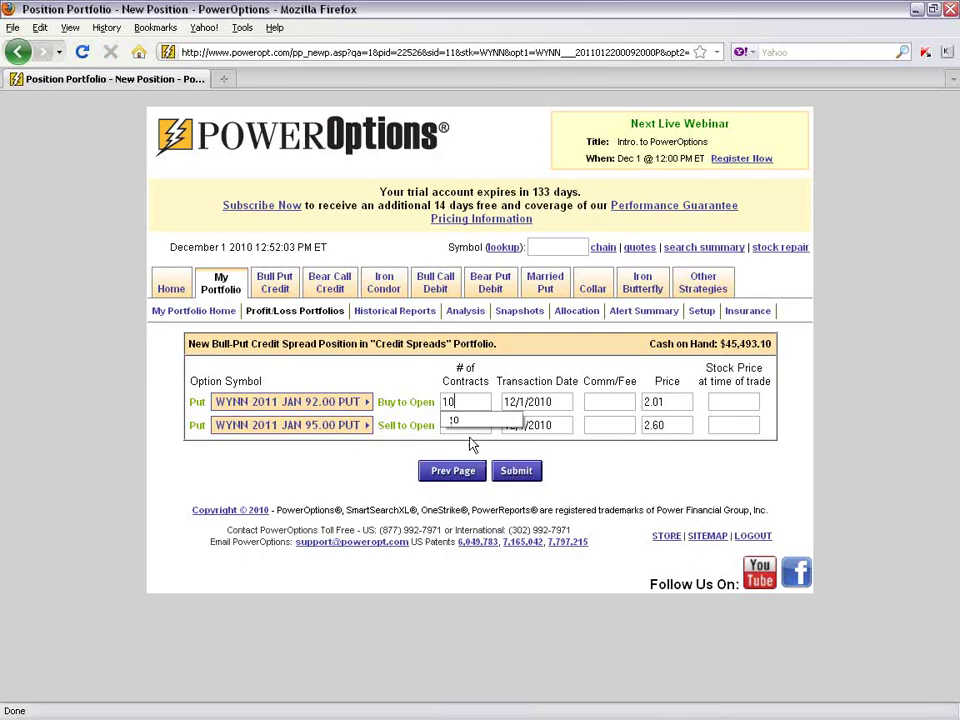
pyautogui.click(452, 421)
pyautogui.click(462, 425)
pyautogui.write('10')
pyautogui.click(520, 425)
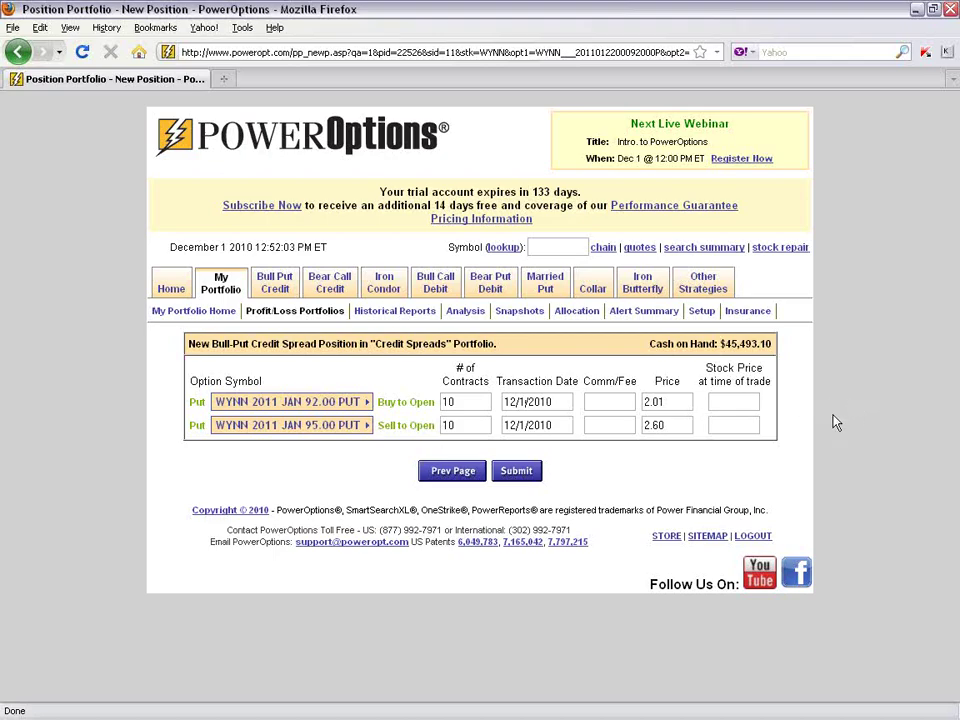
# Enter zero commission for both puts, price the 92 put at 2.05 and the 95 put at 2.65, and submit the position
pyautogui.click(611, 397)
pyautogui.write('0.00')
pyautogui.click(670, 402)
pyautogui.press('BackSpace')
pyautogui.press('BackSpace')
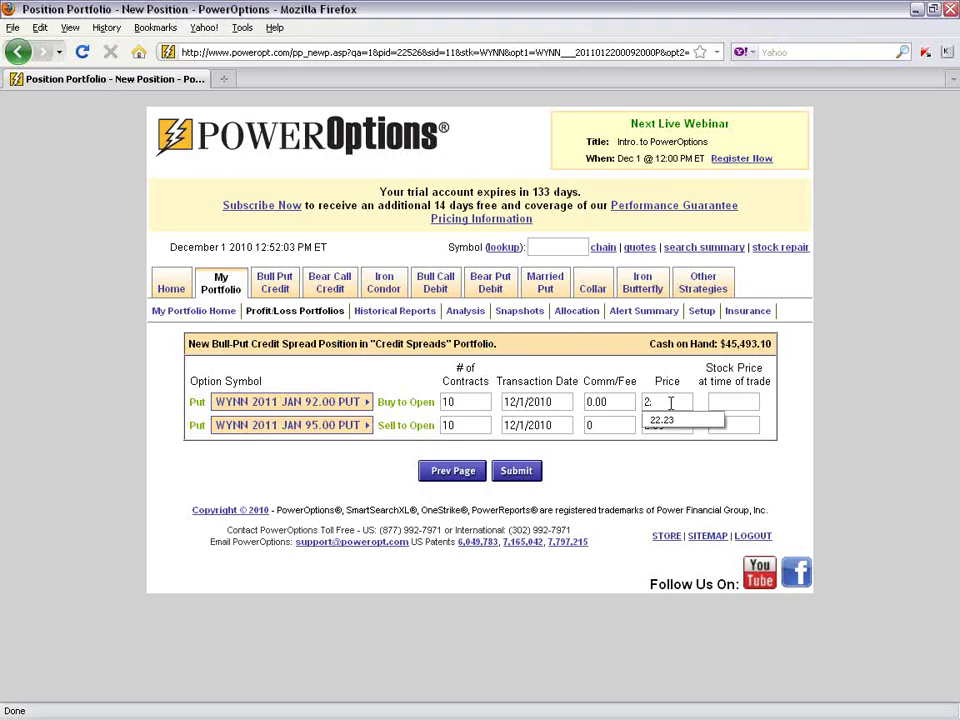
pyautogui.write('.05')
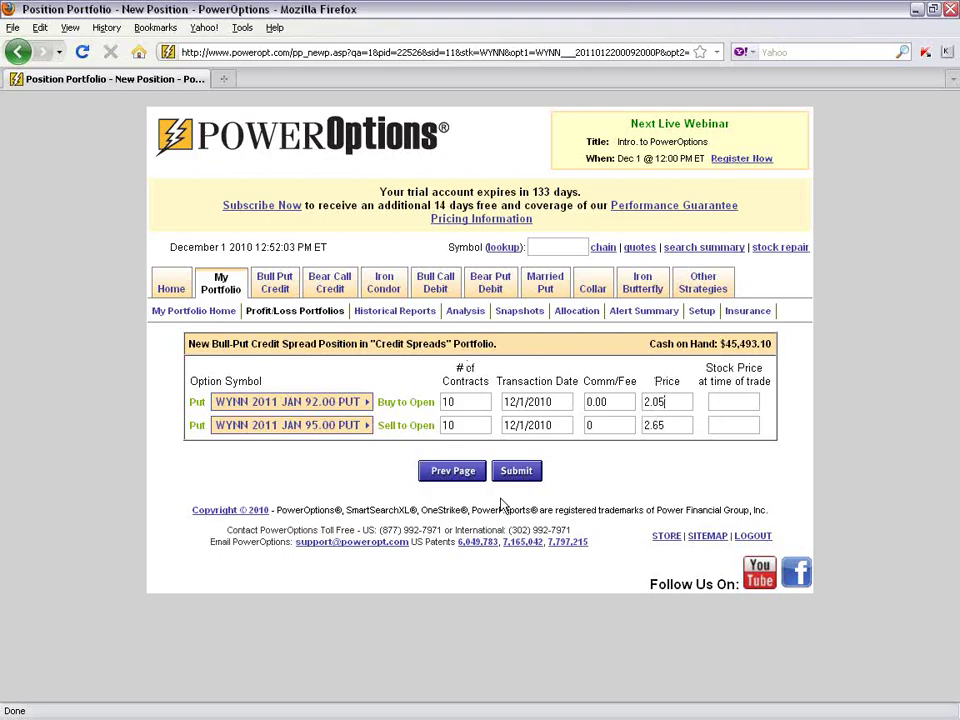
pyautogui.click(516, 470)
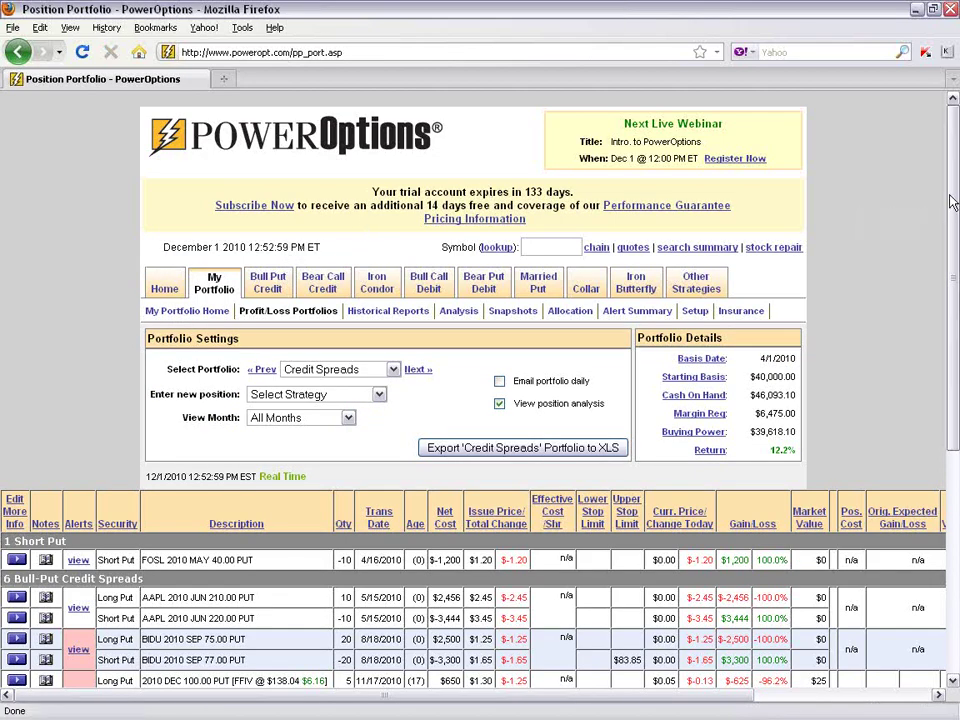
# Find the new WYNN spread in the portfolio and mark the 92 put's description, issue price, current price and total change
pyautogui.moveTo(953, 197); pyautogui.dragTo(946, 236)
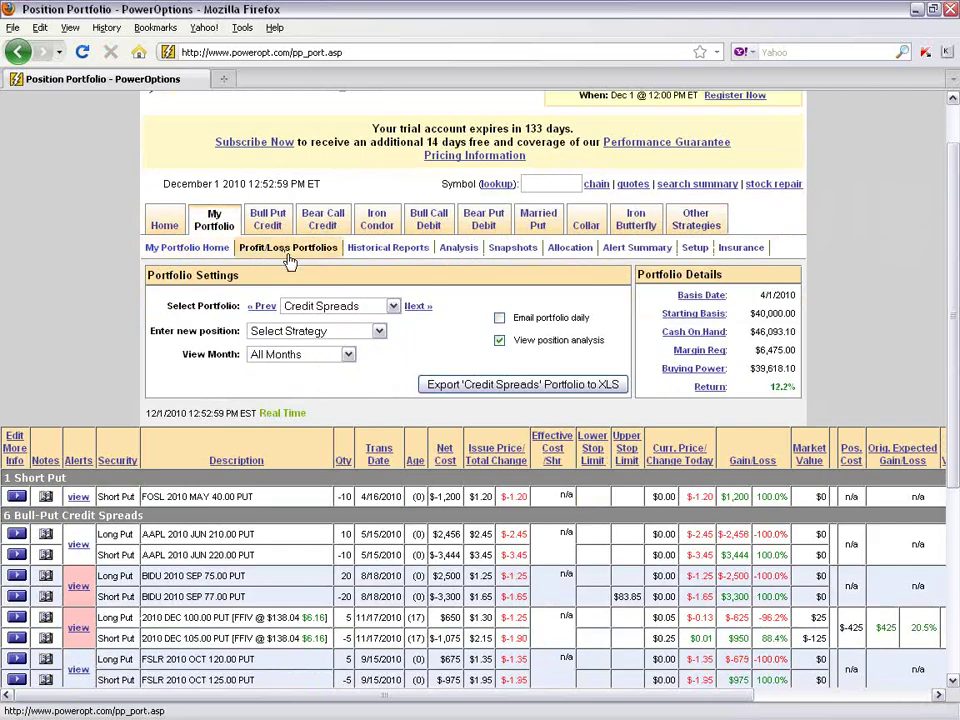
pyautogui.moveTo(954, 276); pyautogui.dragTo(950, 385)
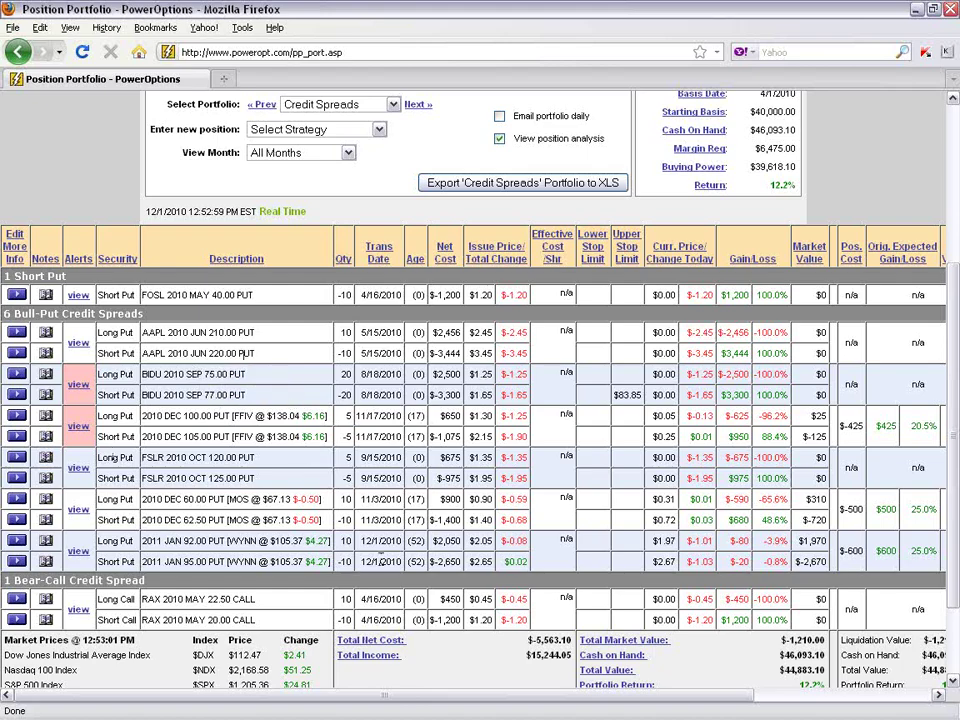
pyautogui.scroll(-1, 955, 302)
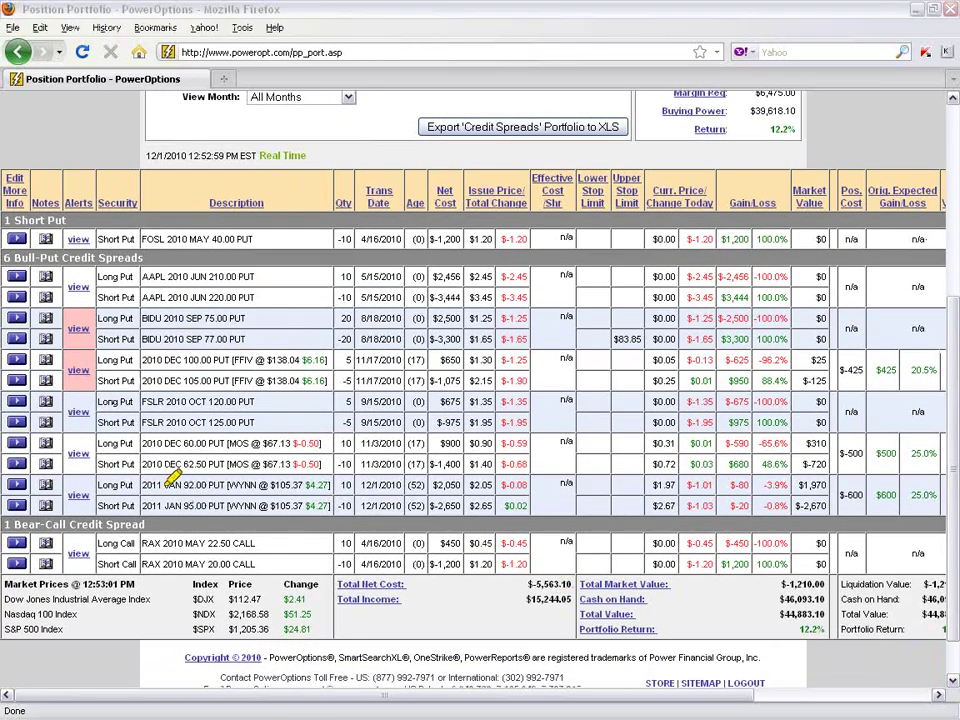
pyautogui.moveTo(143, 485); pyautogui.dragTo(238, 484)
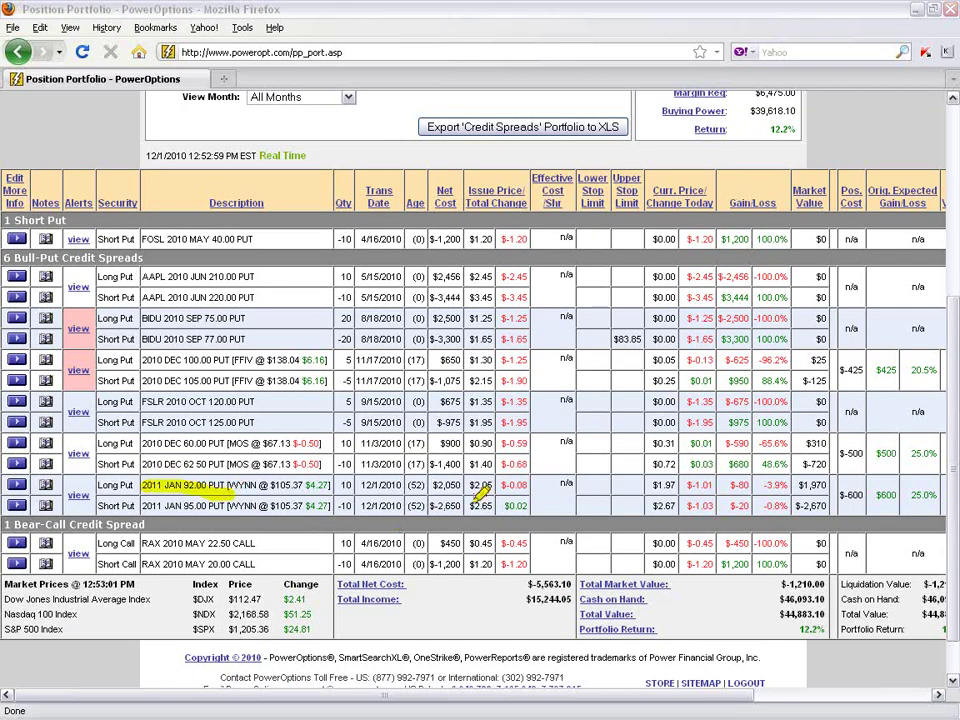
pyautogui.moveTo(468, 486); pyautogui.dragTo(495, 484)
pyautogui.moveTo(652, 486); pyautogui.dragTo(666, 484)
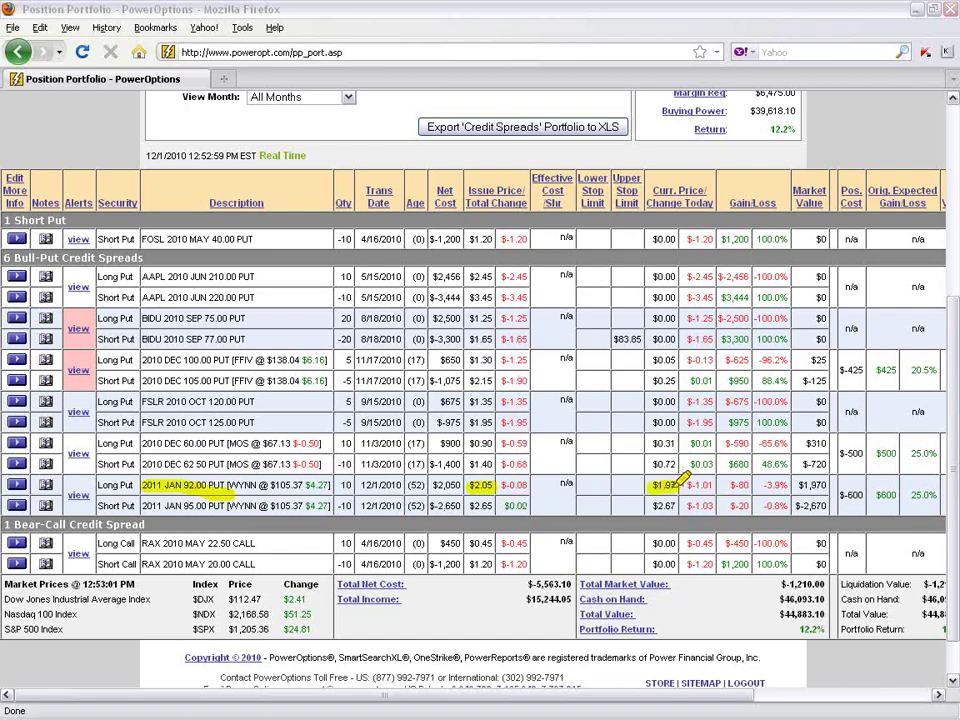
pyautogui.moveTo(500, 485); pyautogui.dragTo(530, 485)
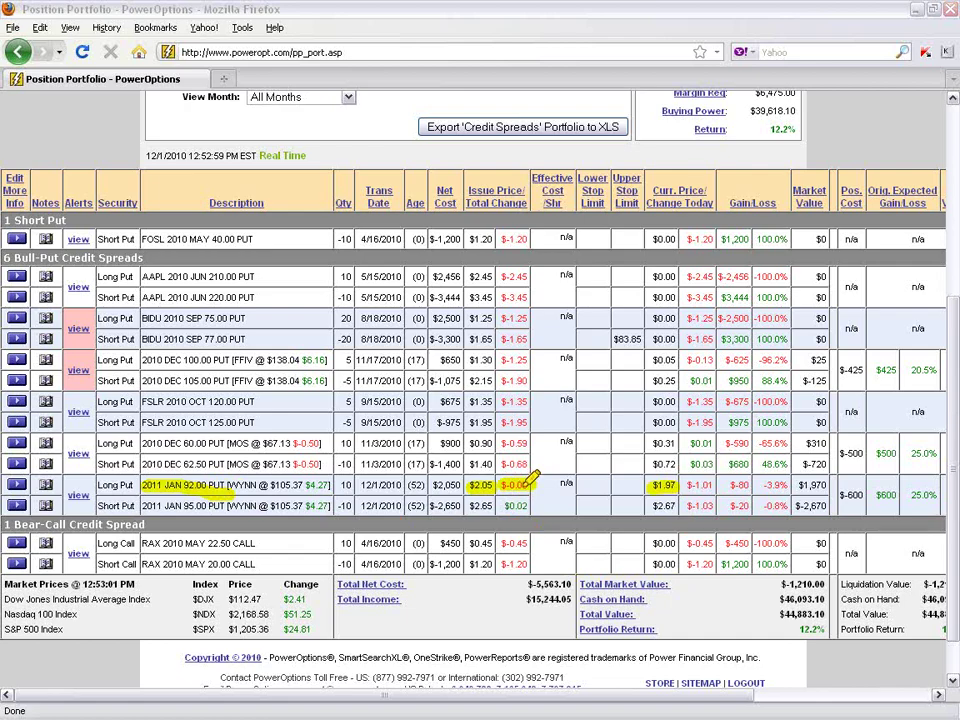
# Mark the WYNN 95 put's issue price, current price and total change, plus the dollar gain/loss of both puts
pyautogui.moveTo(470, 506); pyautogui.dragTo(497, 506)
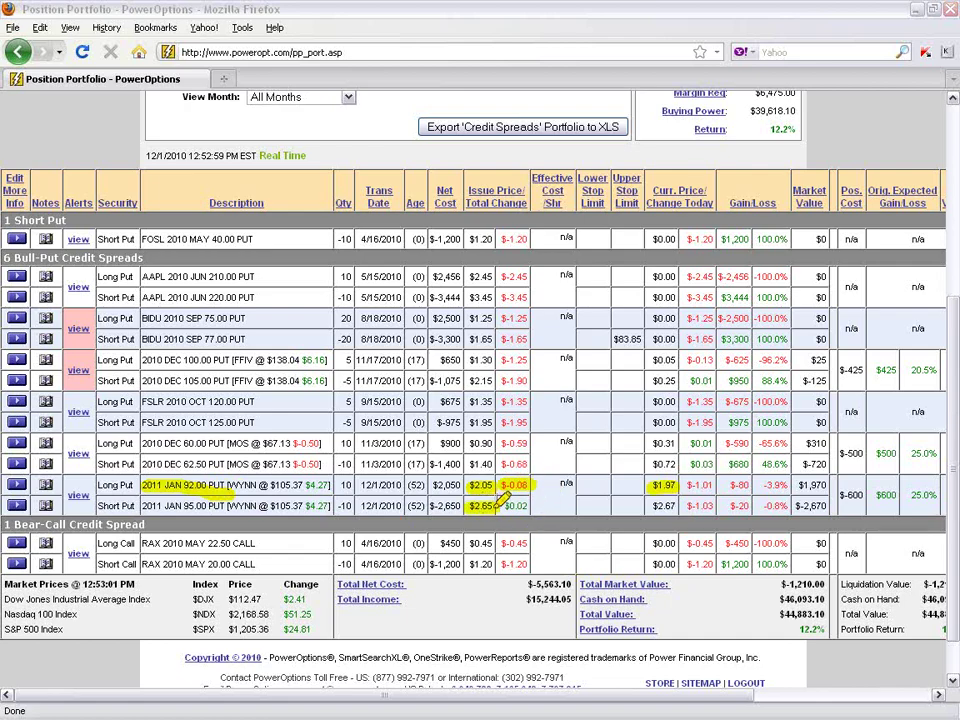
pyautogui.moveTo(654, 507); pyautogui.dragTo(682, 506)
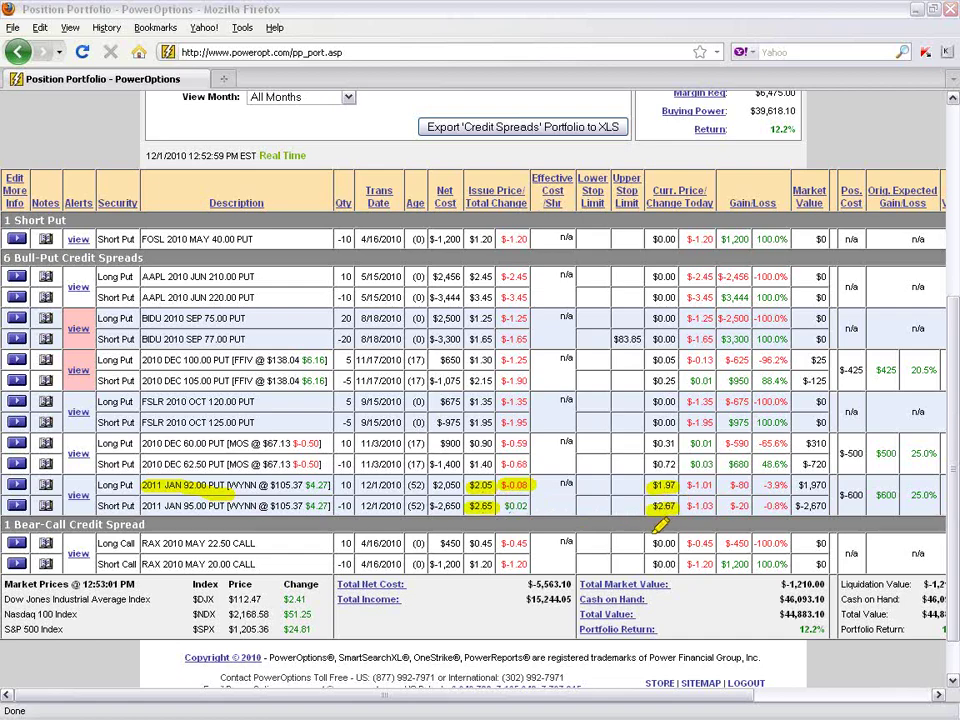
pyautogui.moveTo(502, 507); pyautogui.dragTo(530, 505)
pyautogui.moveTo(727, 507)
pyautogui.mouseDown()
pyautogui.moveTo(751, 506)
pyautogui.moveTo(750, 485)
pyautogui.mouseUp()
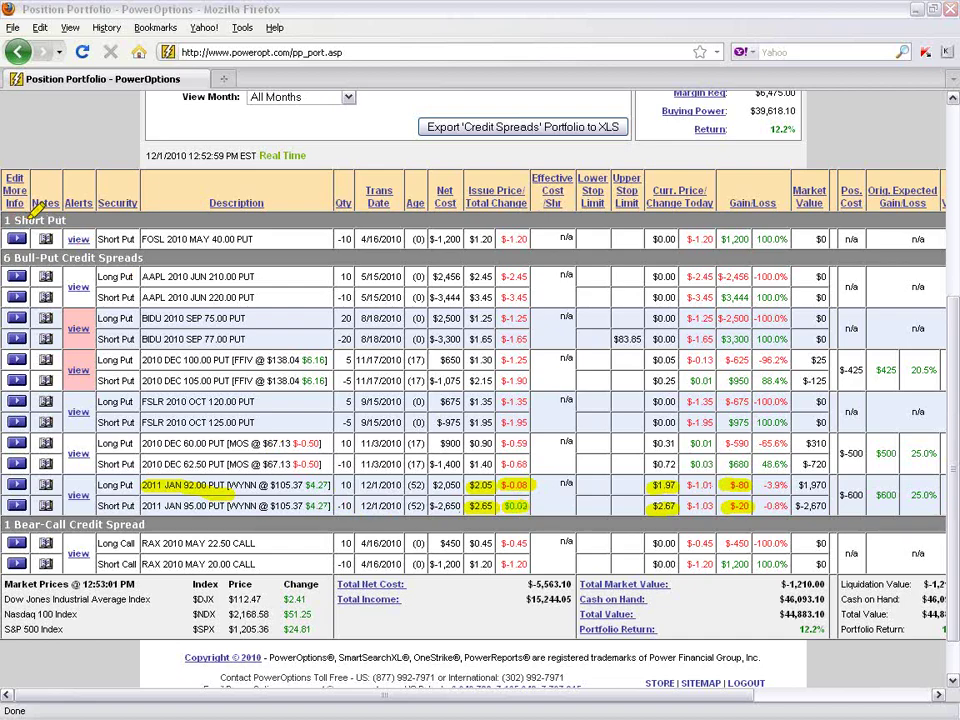
# Mark the Short Put, Bull-Put and Bear-Call Credit Spread group headings and the View position analysis option
pyautogui.moveTo(4, 219); pyautogui.dragTo(68, 219)
pyautogui.moveTo(4, 258); pyautogui.dragTo(104, 257)
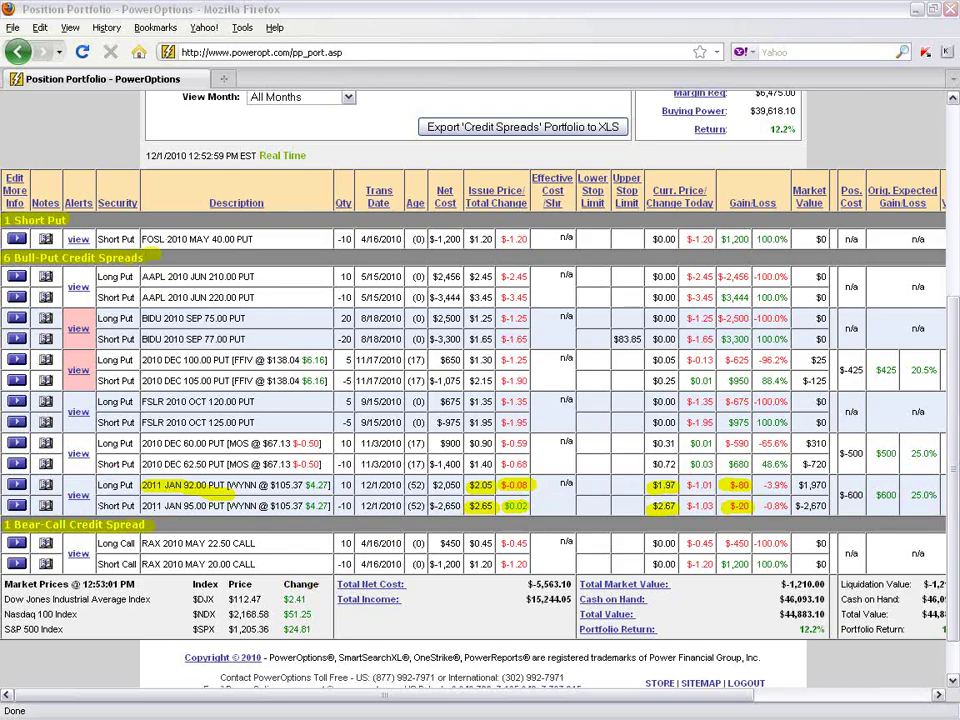
pyautogui.moveTo(949, 370); pyautogui.dragTo(952, 303)
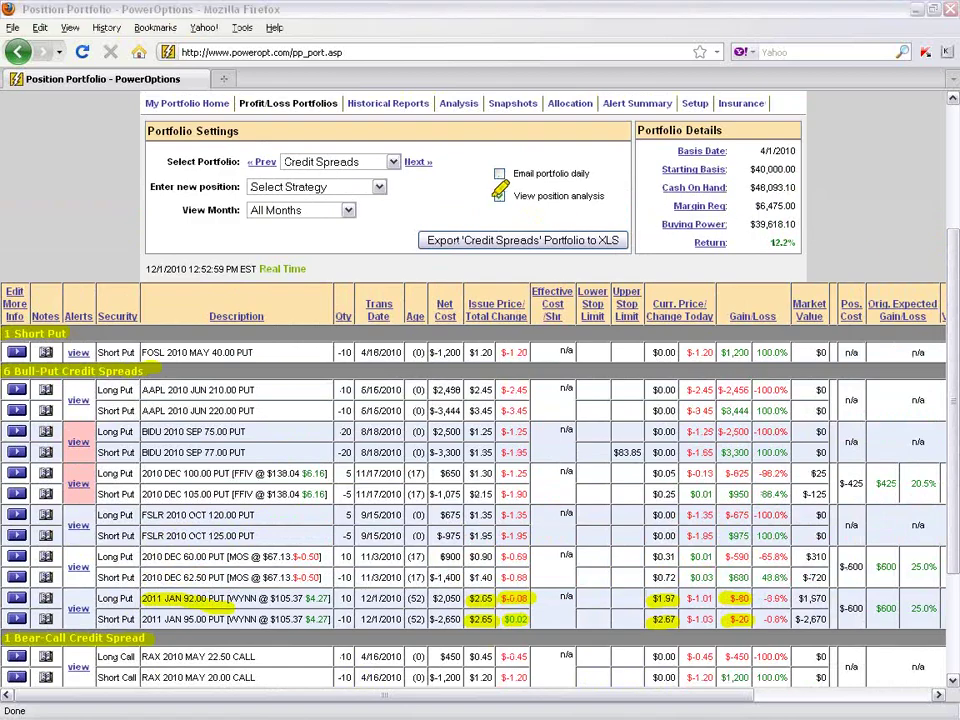
pyautogui.moveTo(492, 197); pyautogui.dragTo(620, 187)
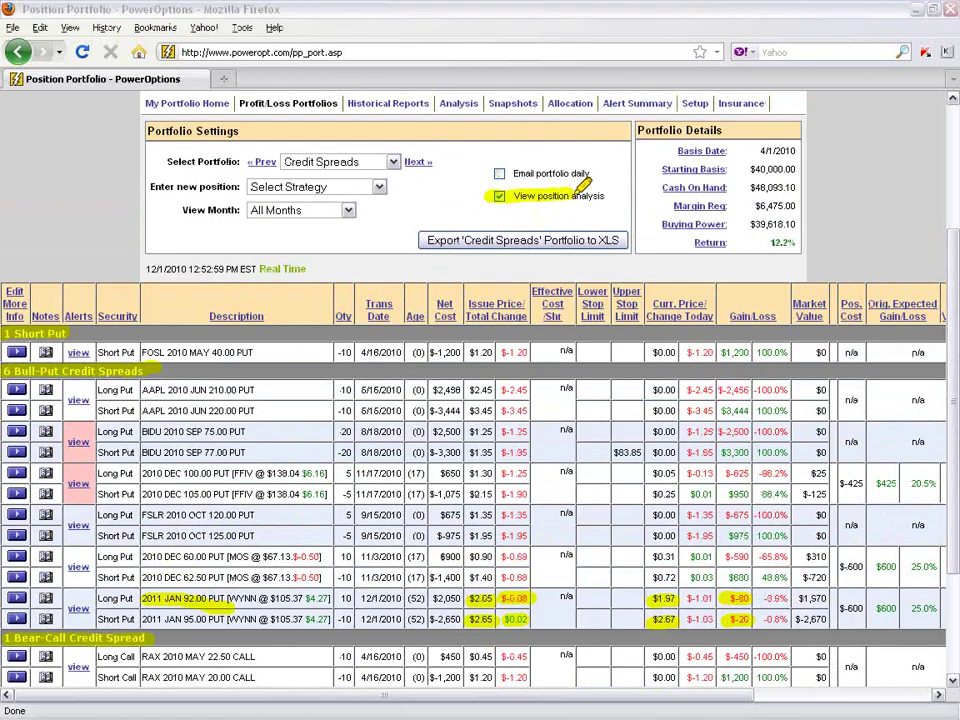
pyautogui.click(837, 237)
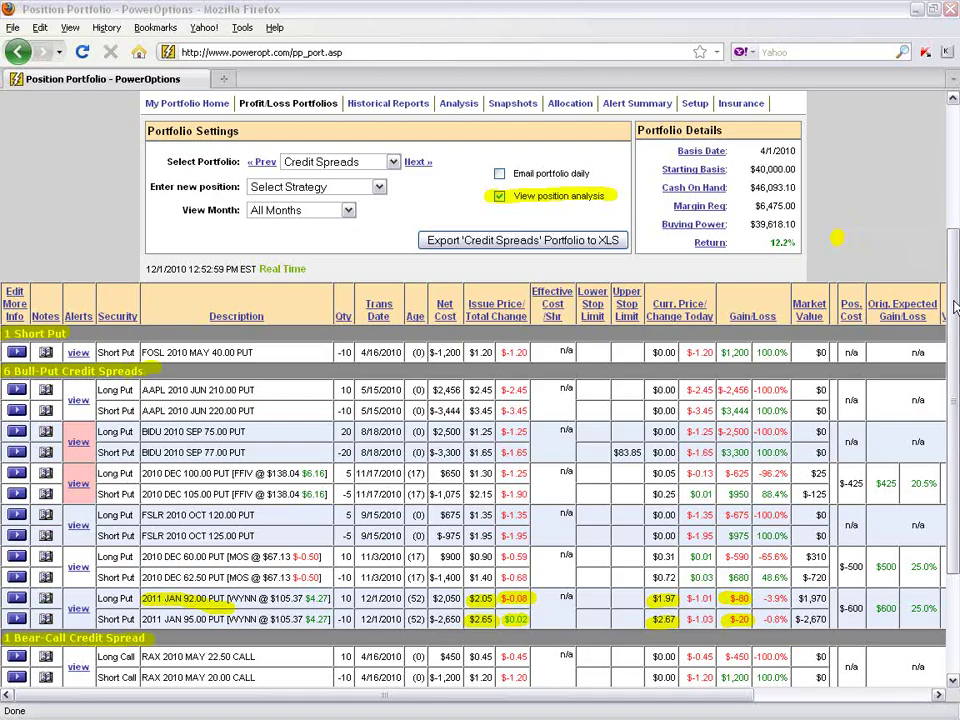
# Bring the position analysis columns into view and mark the divider separating them from the individual option columns
pyautogui.scroll(-3, 944, 380)
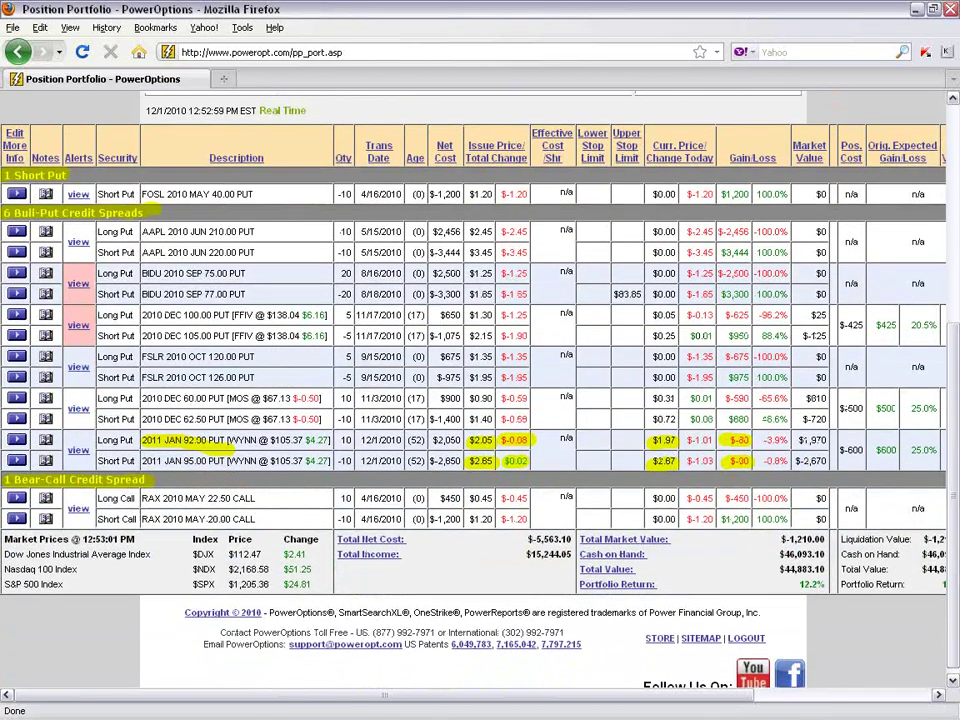
pyautogui.moveTo(714, 694); pyautogui.dragTo(888, 703)
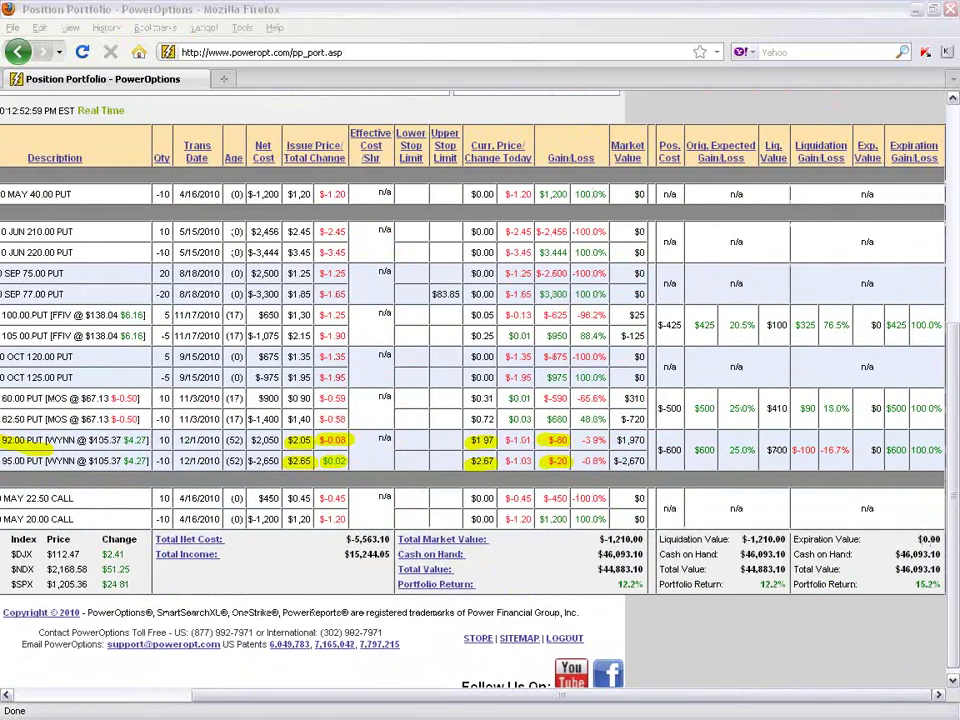
pyautogui.moveTo(649, 113); pyautogui.dragTo(649, 525)
pyautogui.moveTo(650, 112)
pyautogui.mouseDown()
pyautogui.moveTo(583, 112)
pyautogui.moveTo(636, 129)
pyautogui.moveTo(632, 172)
pyautogui.mouseUp()
pyautogui.moveTo(583, 170); pyautogui.dragTo(625, 176)
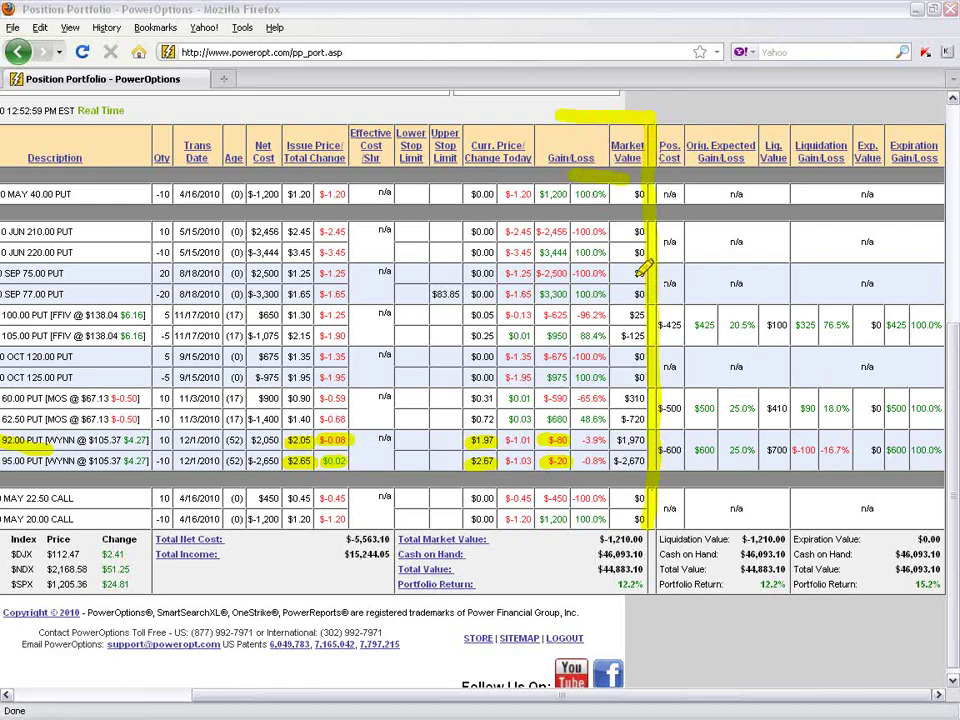
pyautogui.moveTo(575, 272); pyautogui.dragTo(611, 268)
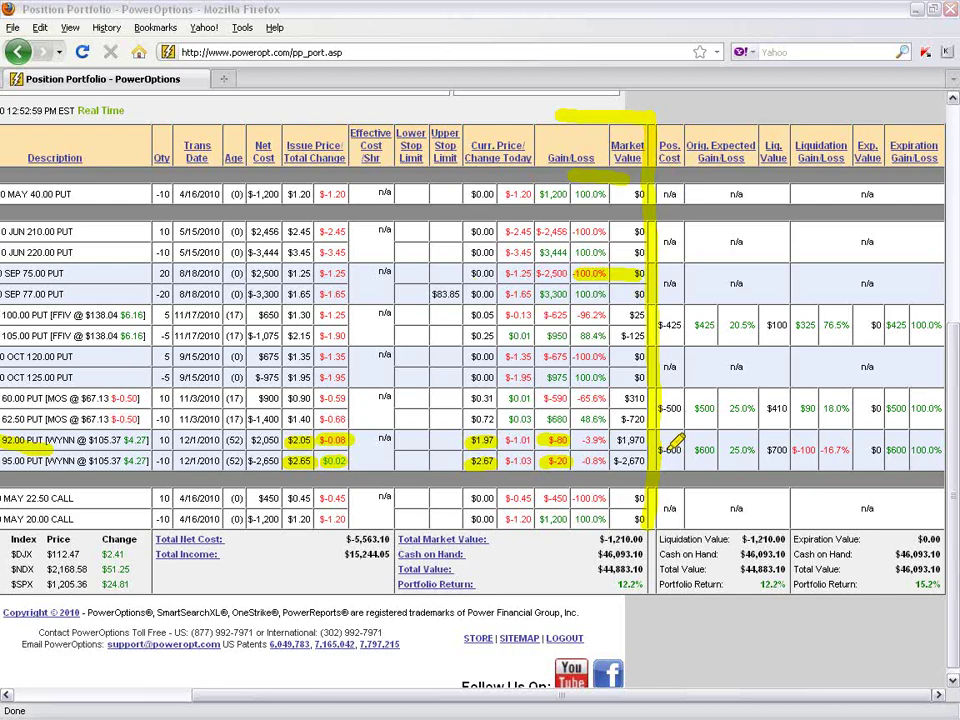
# Mark the WYNN spread's position cost and original expected gain/loss, then the liquidation value column heading
pyautogui.moveTo(658, 450); pyautogui.dragTo(686, 450)
pyautogui.moveTo(694, 450); pyautogui.dragTo(716, 451)
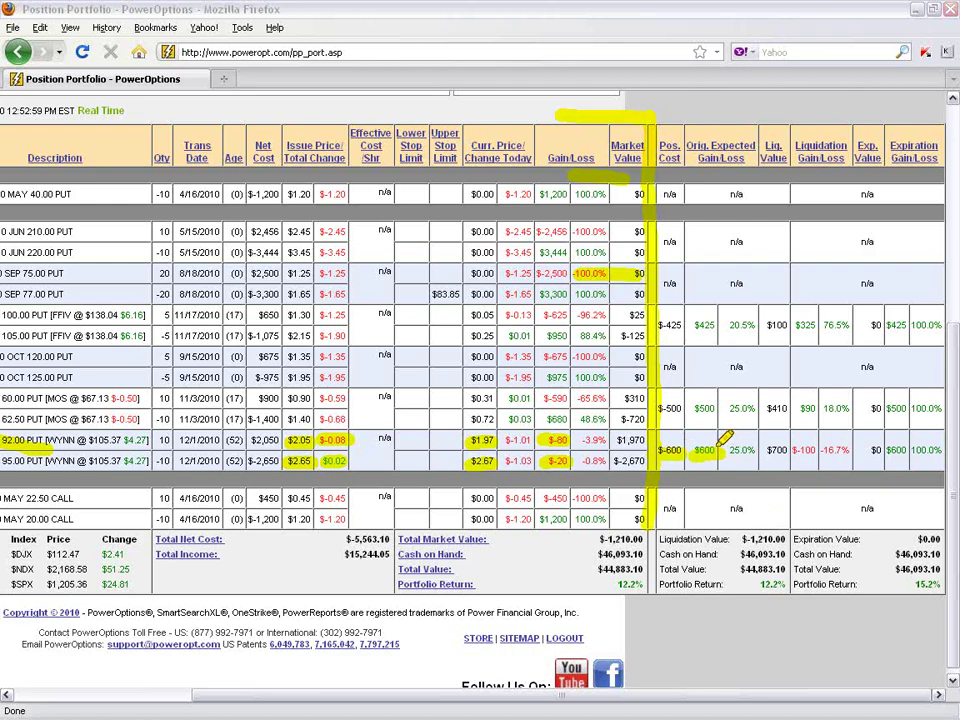
pyautogui.moveTo(716, 446); pyautogui.dragTo(756, 453)
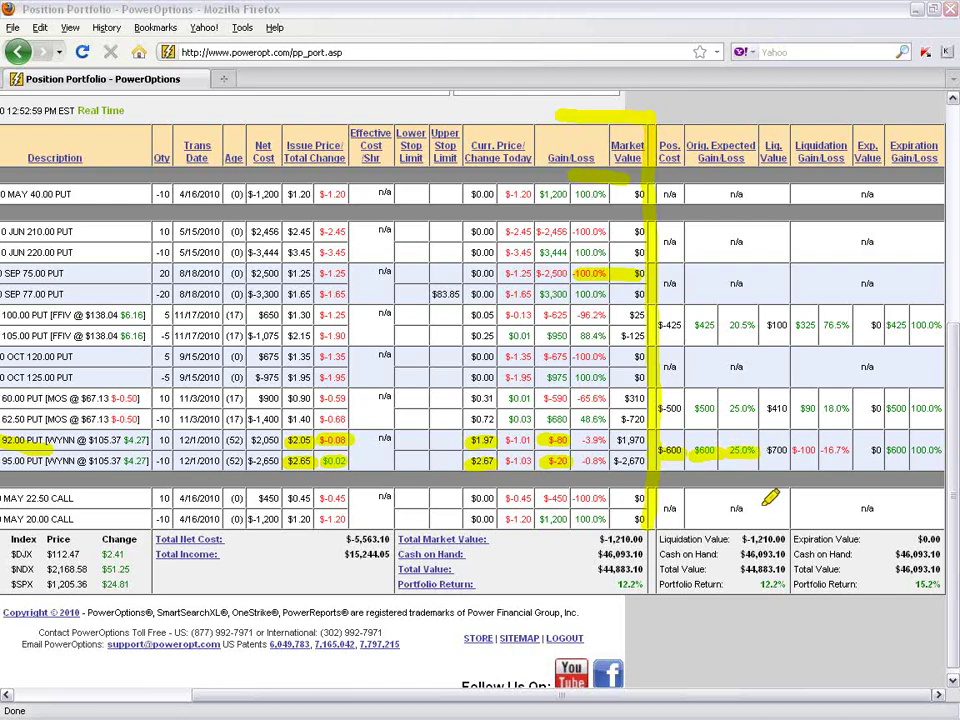
pyautogui.moveTo(770, 124)
pyautogui.mouseDown()
pyautogui.moveTo(768, 160)
pyautogui.moveTo(784, 156)
pyautogui.mouseUp()
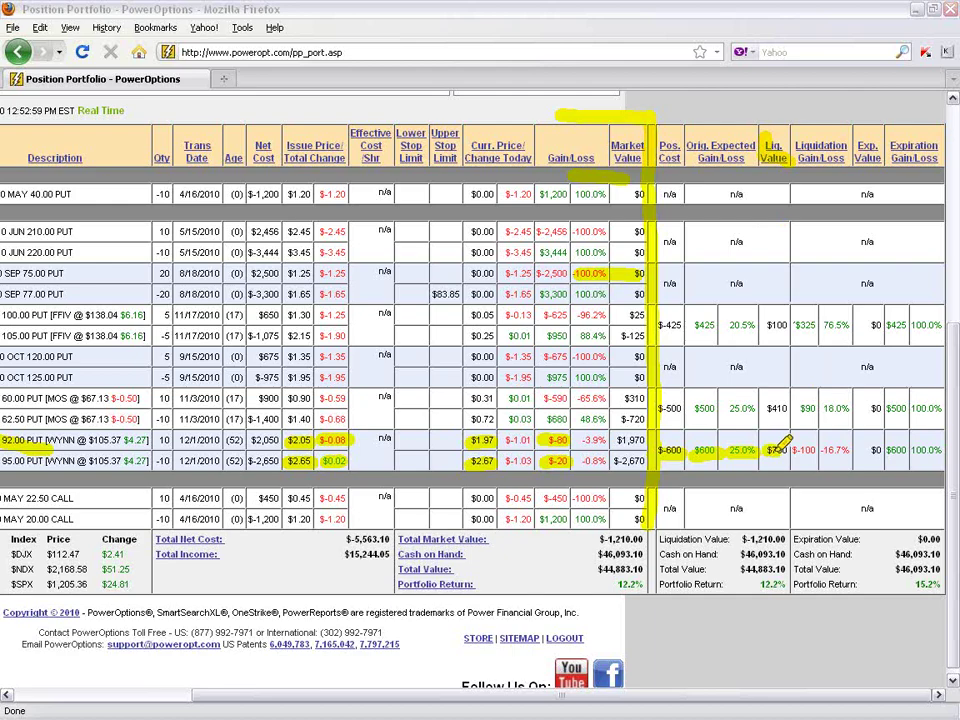
# Mark the WYNN spread's liquidation and expiration gain/loss figures, plus the expiration value and expiration gain/loss column headings
pyautogui.moveTo(792, 451); pyautogui.dragTo(820, 450)
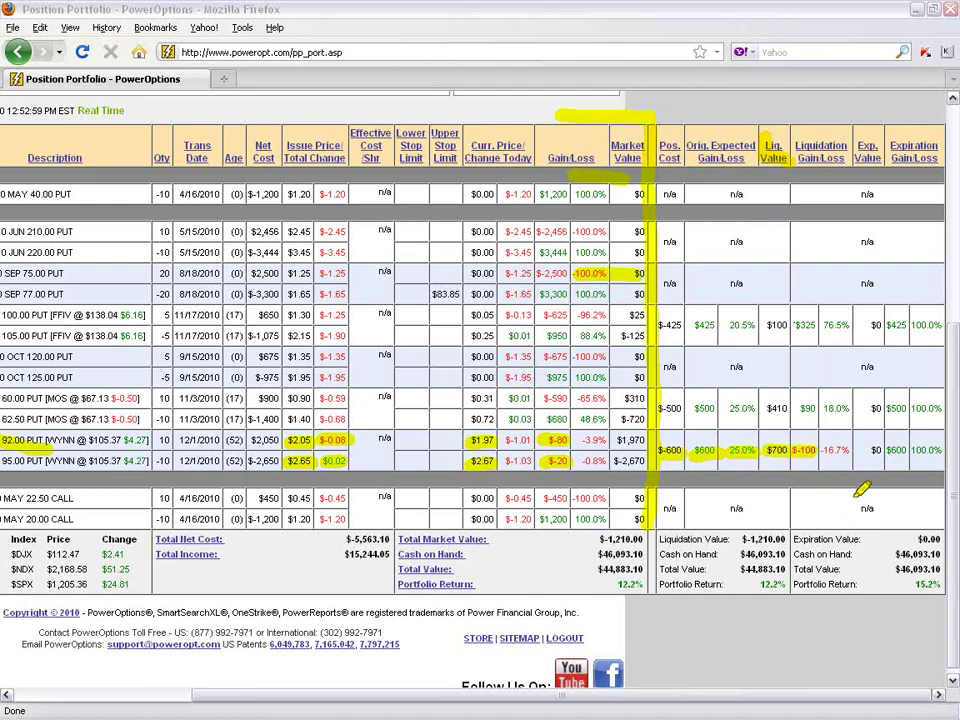
pyautogui.moveTo(835, 451)
pyautogui.mouseDown()
pyautogui.moveTo(820, 450)
pyautogui.moveTo(851, 448)
pyautogui.mouseUp()
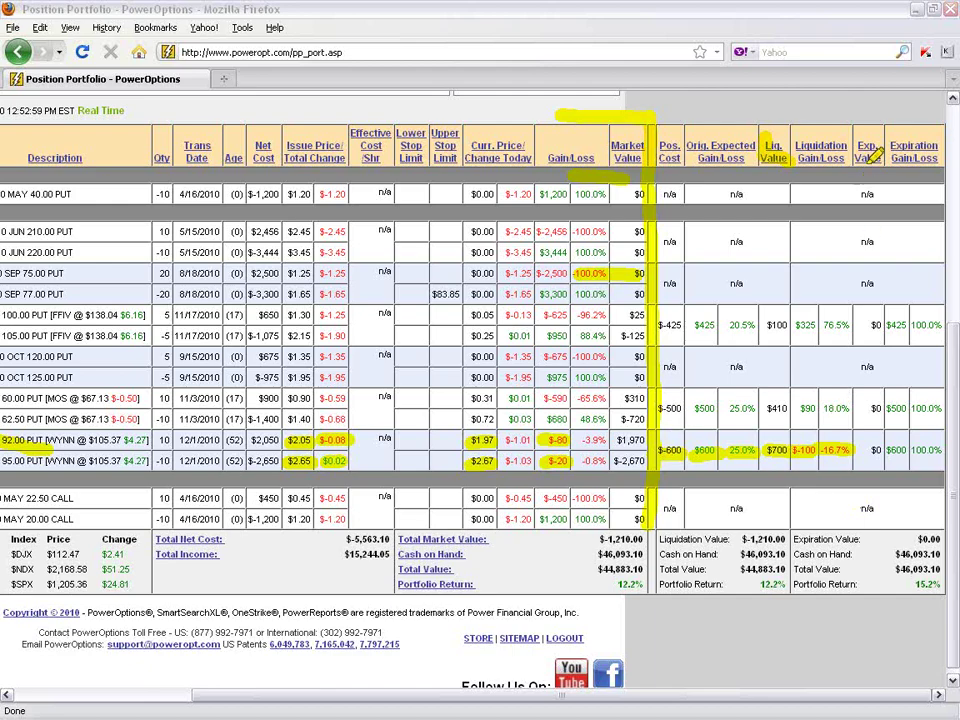
pyautogui.moveTo(872, 155); pyautogui.dragTo(938, 160)
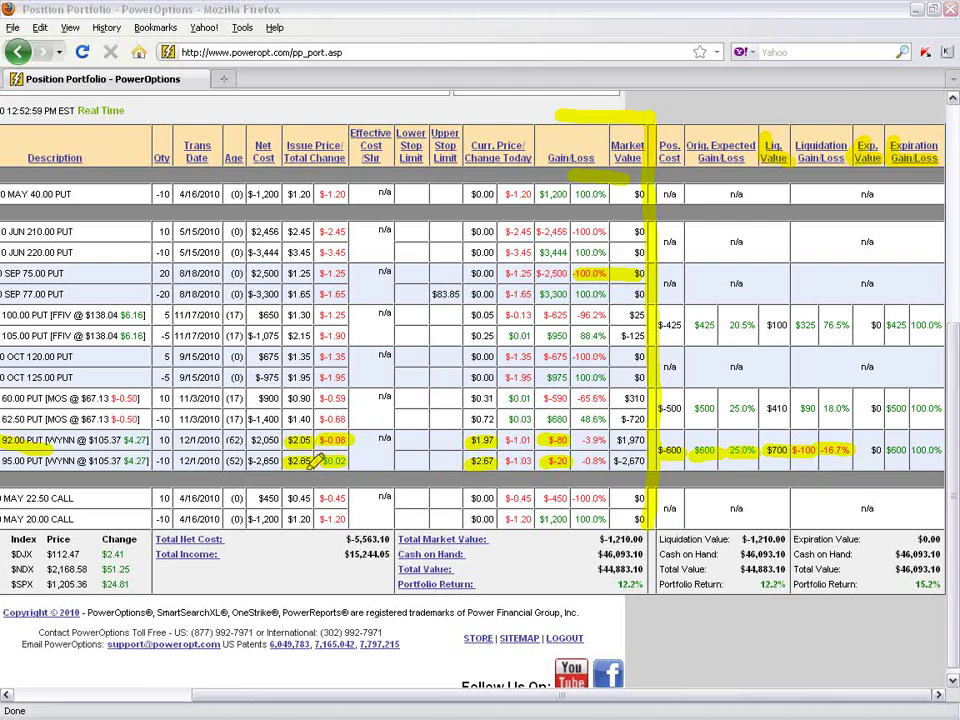
pyautogui.moveTo(882, 450); pyautogui.dragTo(947, 454)
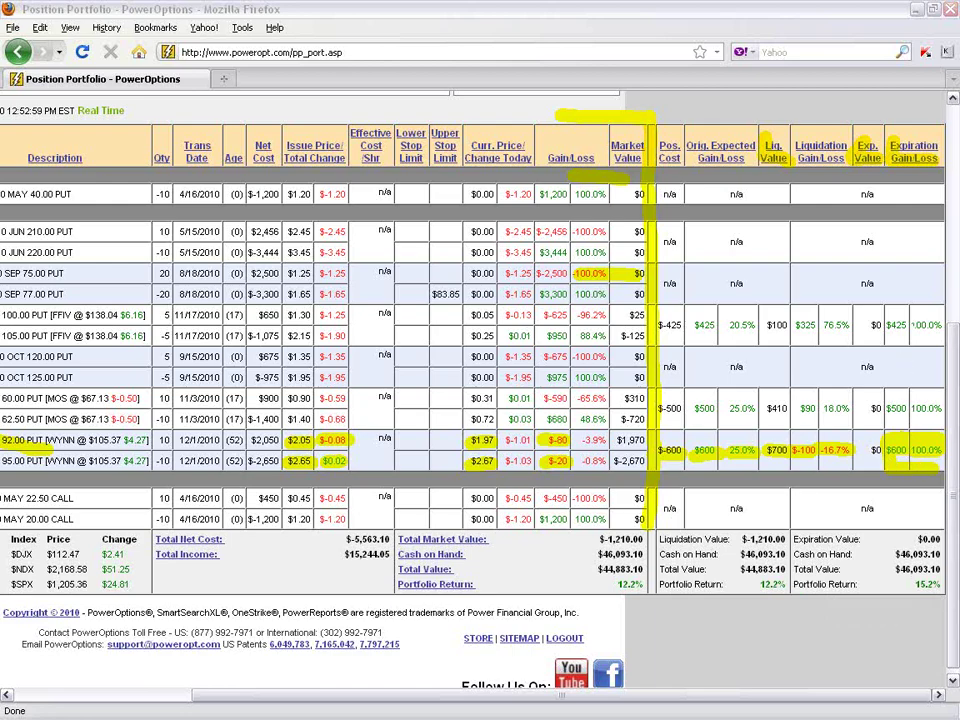
# Clear the highlighter marks and return to the first columns of the Credit Spreads portfolio table
pyautogui.press('Escape')
pyautogui.moveTo(948, 418); pyautogui.dragTo(955, 325)
pyautogui.moveTo(690, 700); pyautogui.dragTo(322, 705)
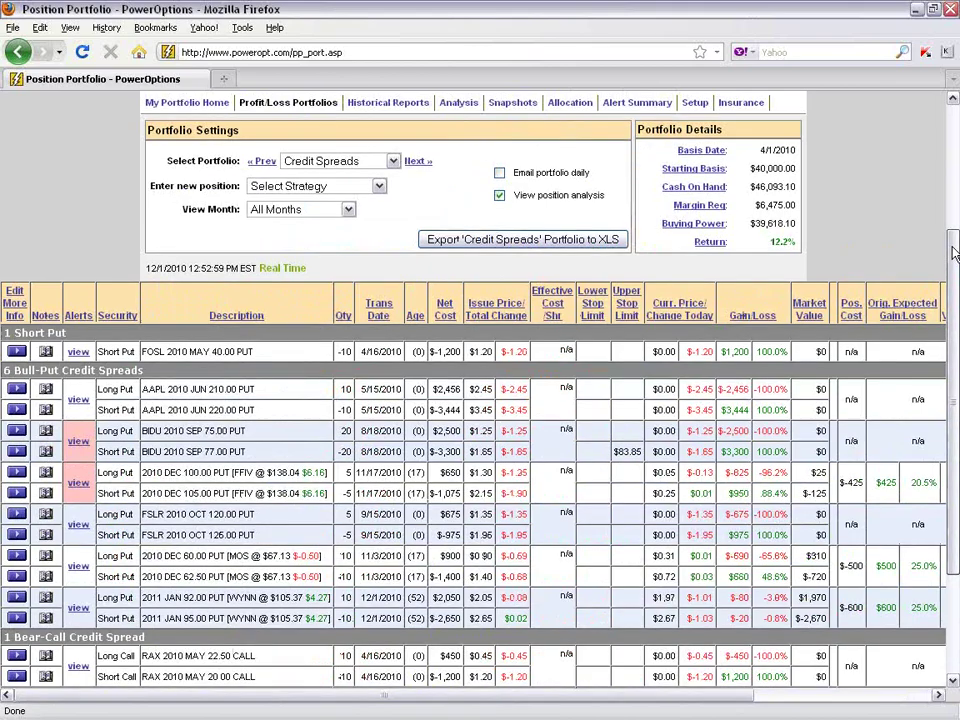
pyautogui.moveTo(955, 262); pyautogui.dragTo(955, 245)
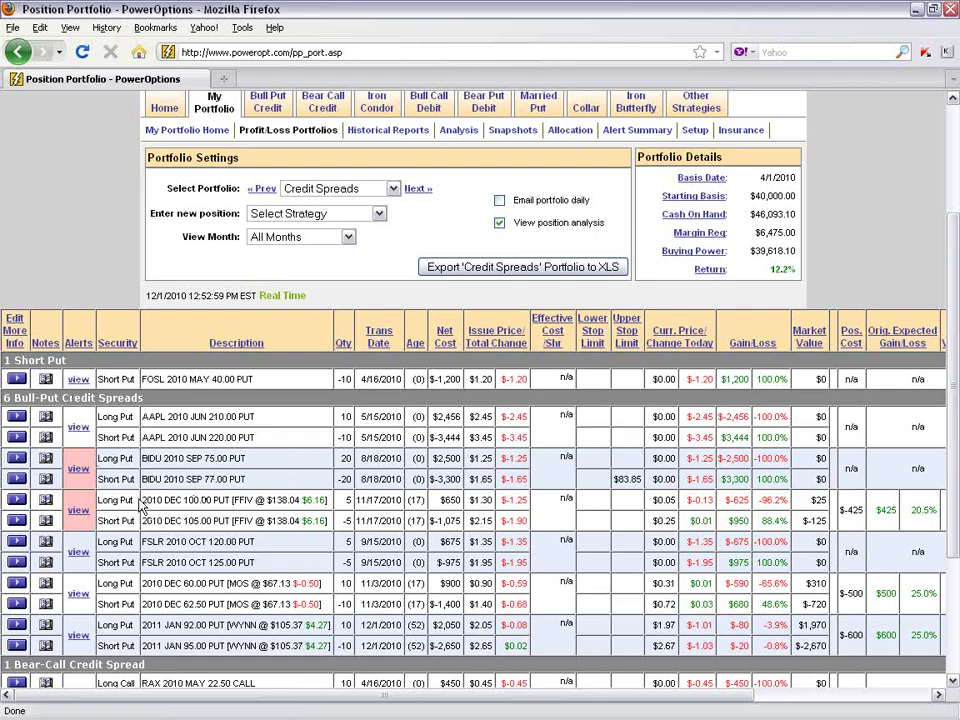
# Examine the FFIV 100/105 put spread's transaction date, strikes and position cost
pyautogui.moveTo(141, 503); pyautogui.dragTo(219, 492)
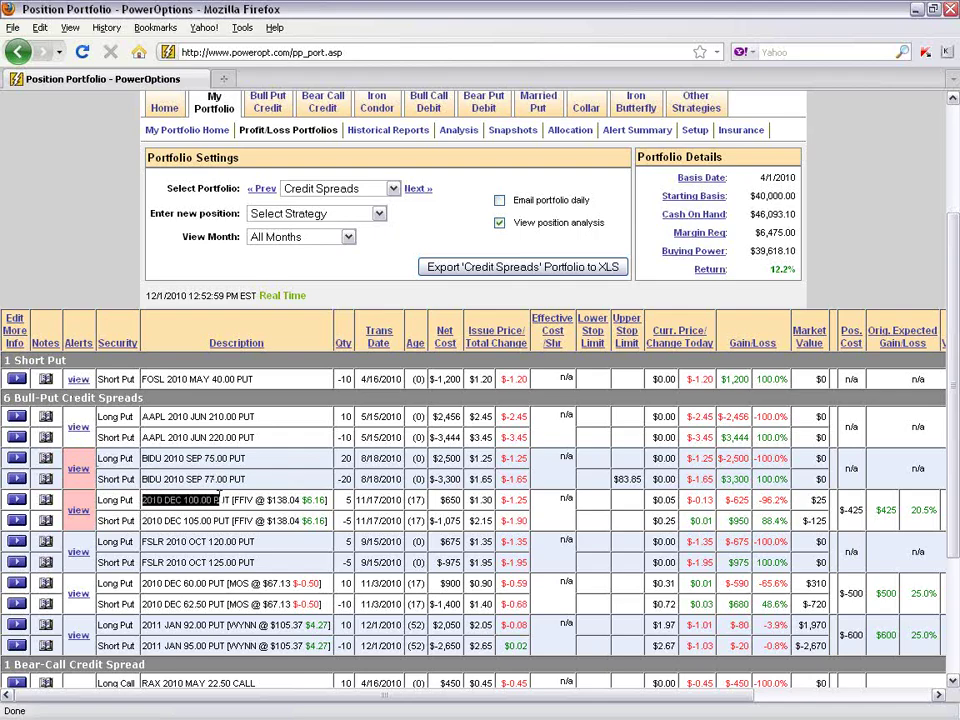
pyautogui.click(245, 515)
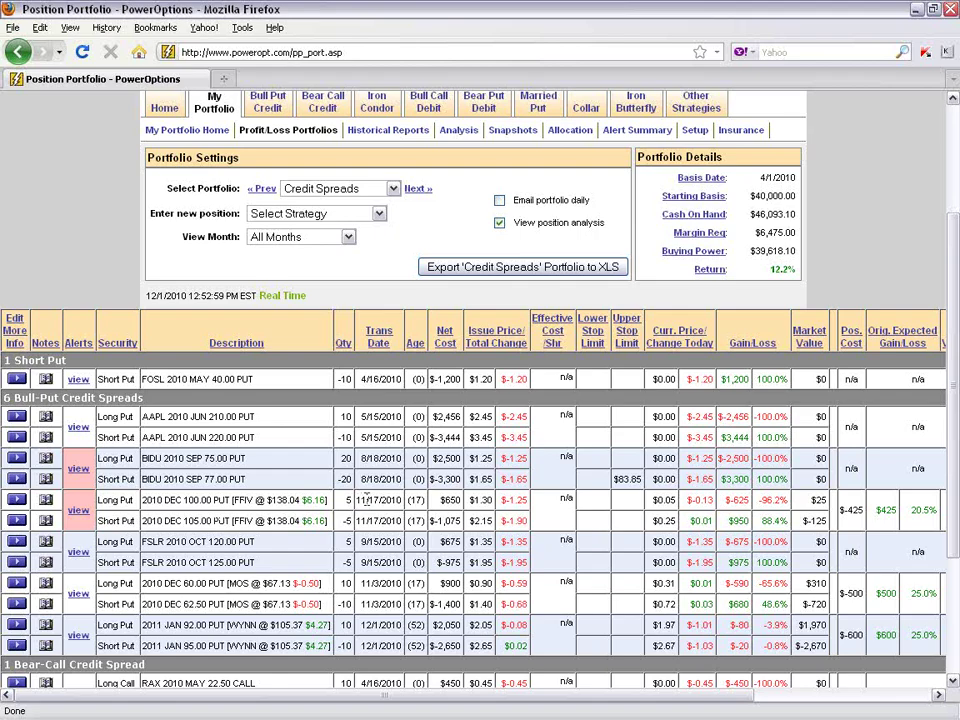
pyautogui.moveTo(357, 500); pyautogui.dragTo(407, 507)
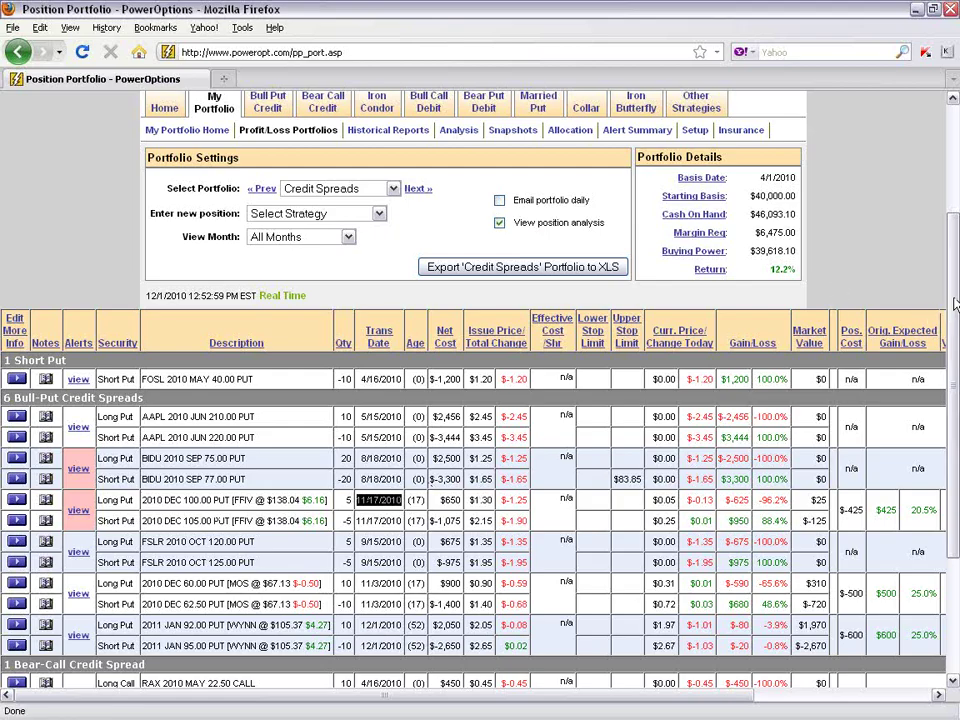
pyautogui.scroll(-1, 945, 325)
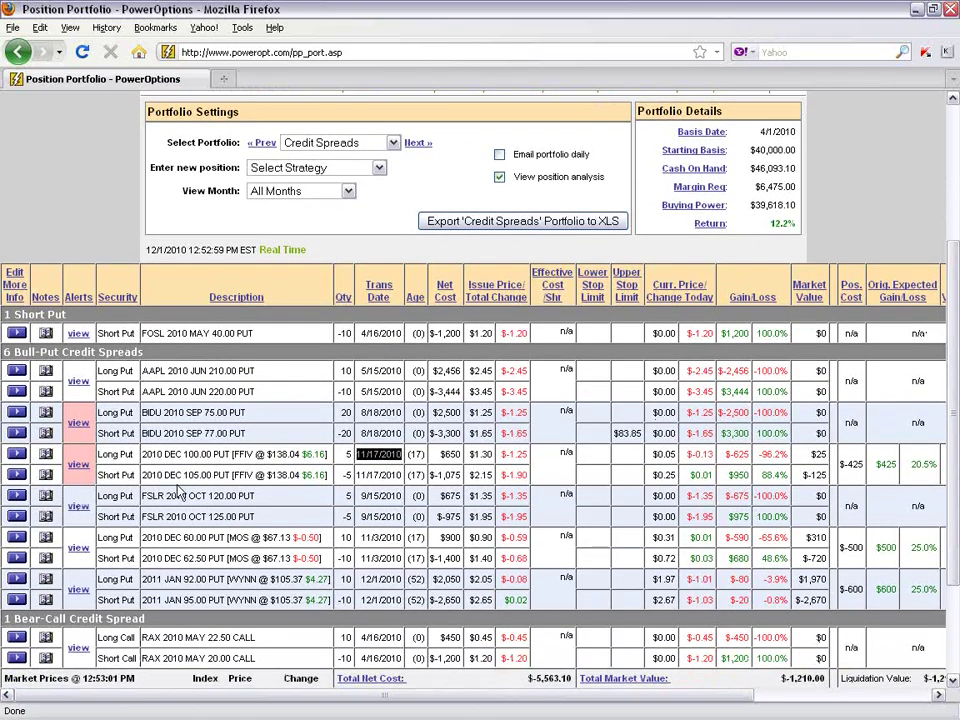
pyautogui.moveTo(183, 475); pyautogui.dragTo(237, 476)
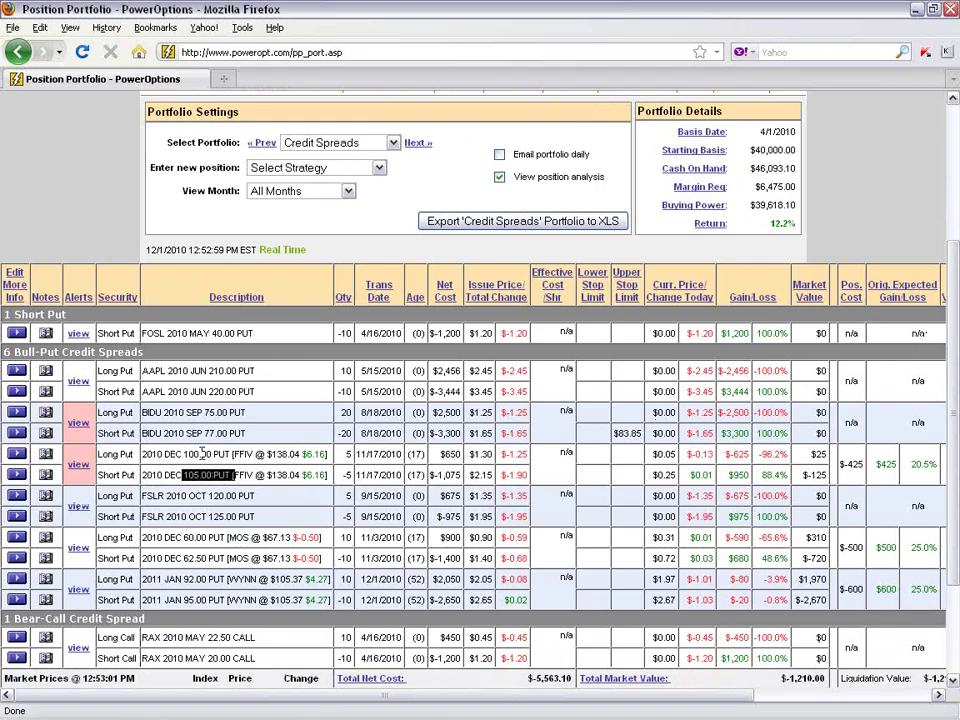
pyautogui.moveTo(168, 454); pyautogui.dragTo(262, 456)
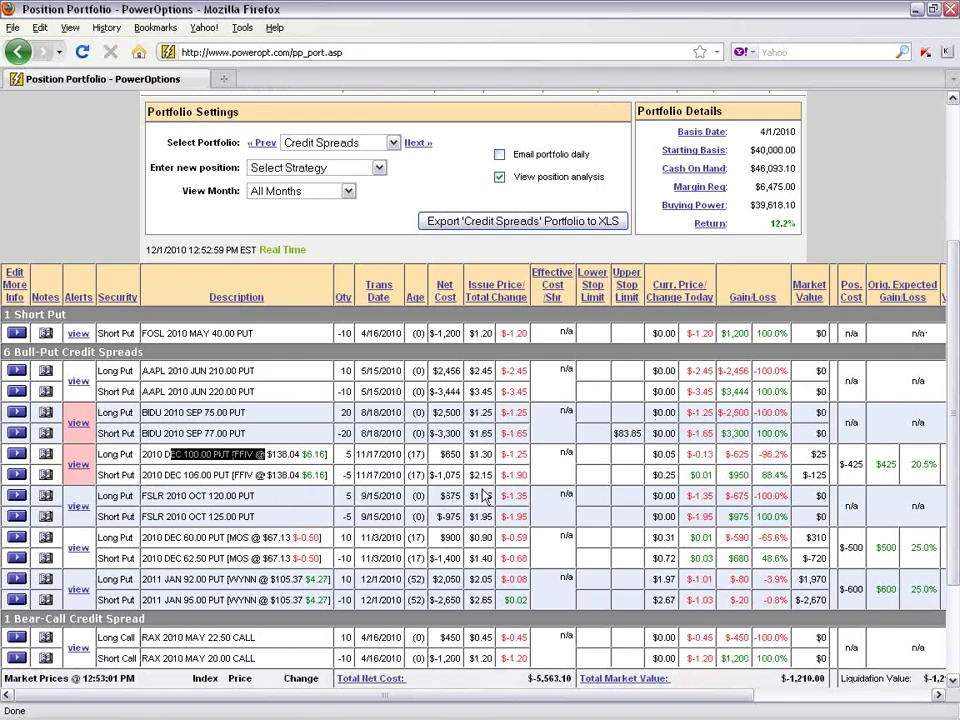
pyautogui.doubleClick(849, 464)
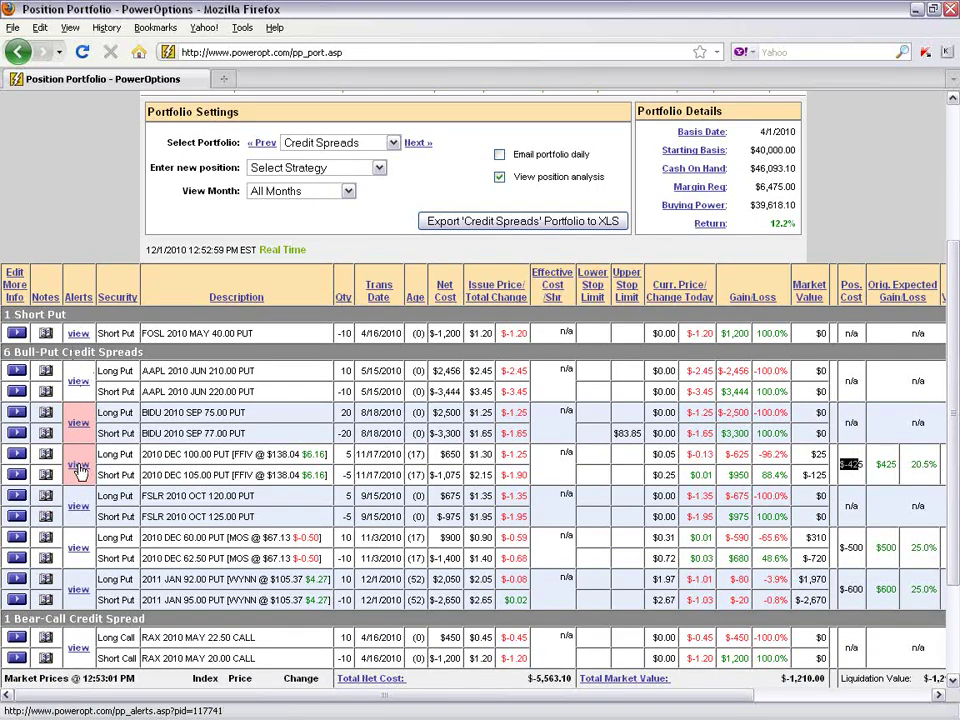
# Open the FFIV spread's position alerts, check the short put's option % change decrease setting, and return to the portfolio
pyautogui.click(78, 466)
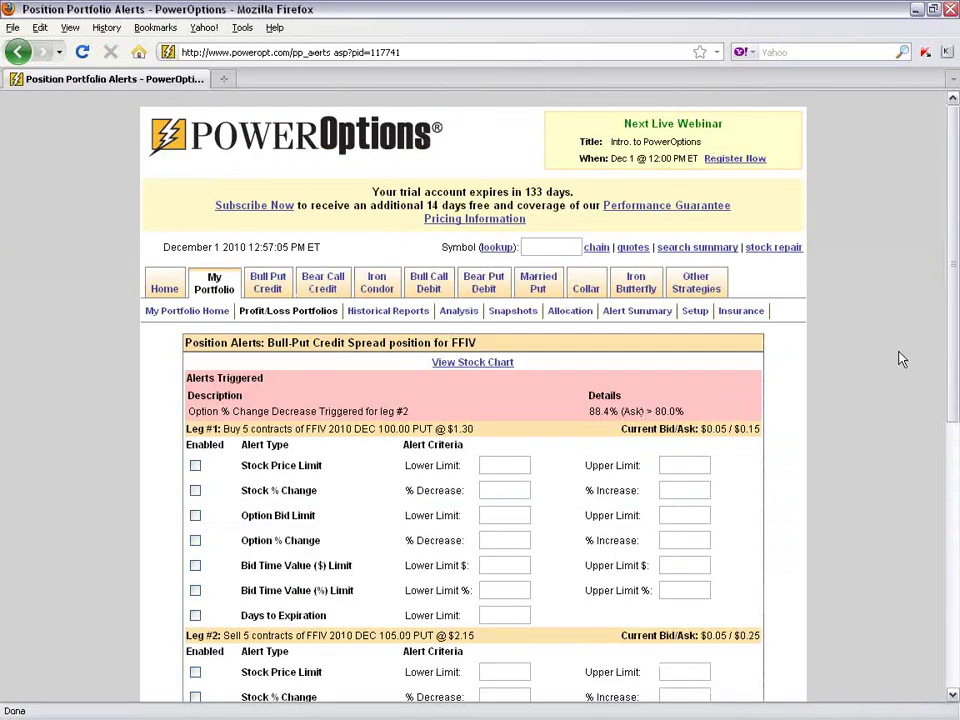
pyautogui.scroll(-4, 921, 443)
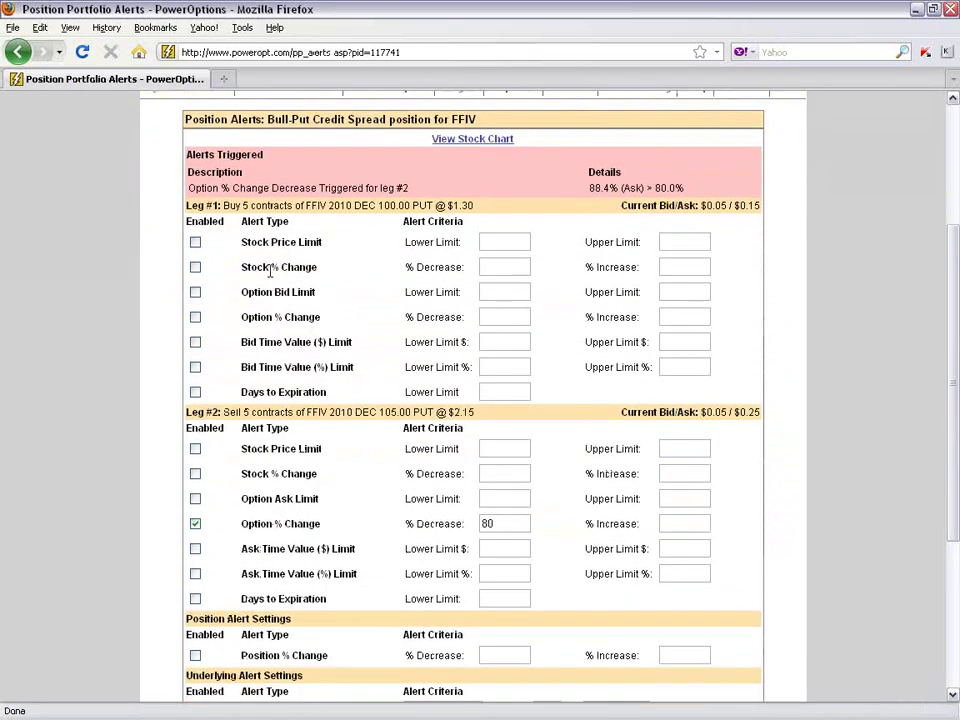
pyautogui.click(663, 244)
pyautogui.moveTo(180, 540); pyautogui.dragTo(332, 531)
pyautogui.click(495, 528)
pyautogui.click(17, 51)
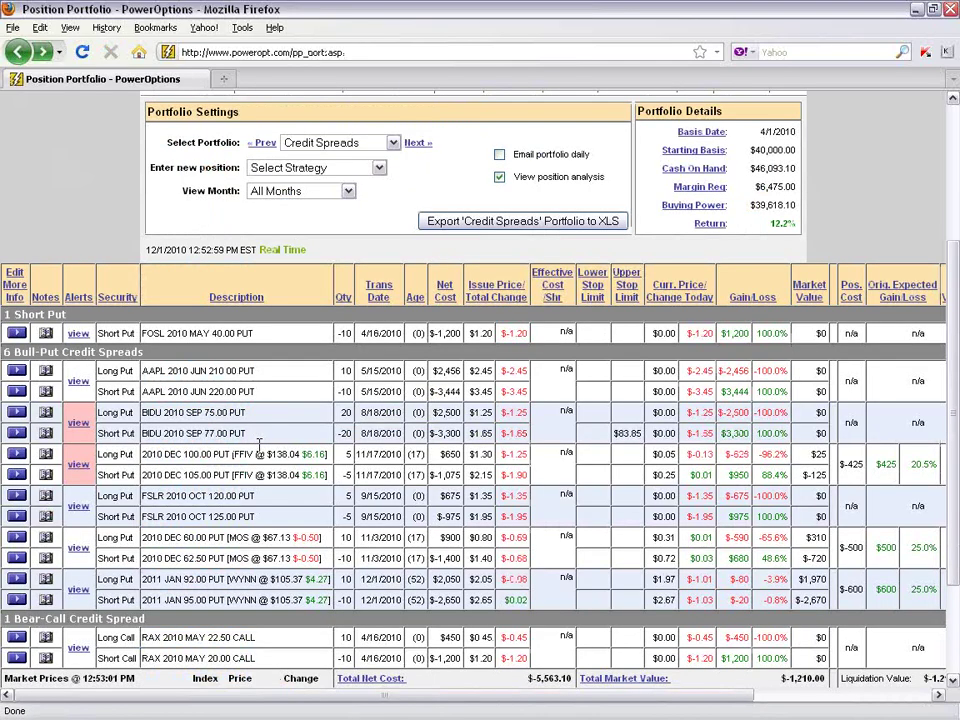
# Examine the FFIV puts' issue prices, the short put's current price and the spread's liquidation gain/loss percentage
pyautogui.scroll(-2, 279, 410)
pyautogui.doubleClick(470, 379)
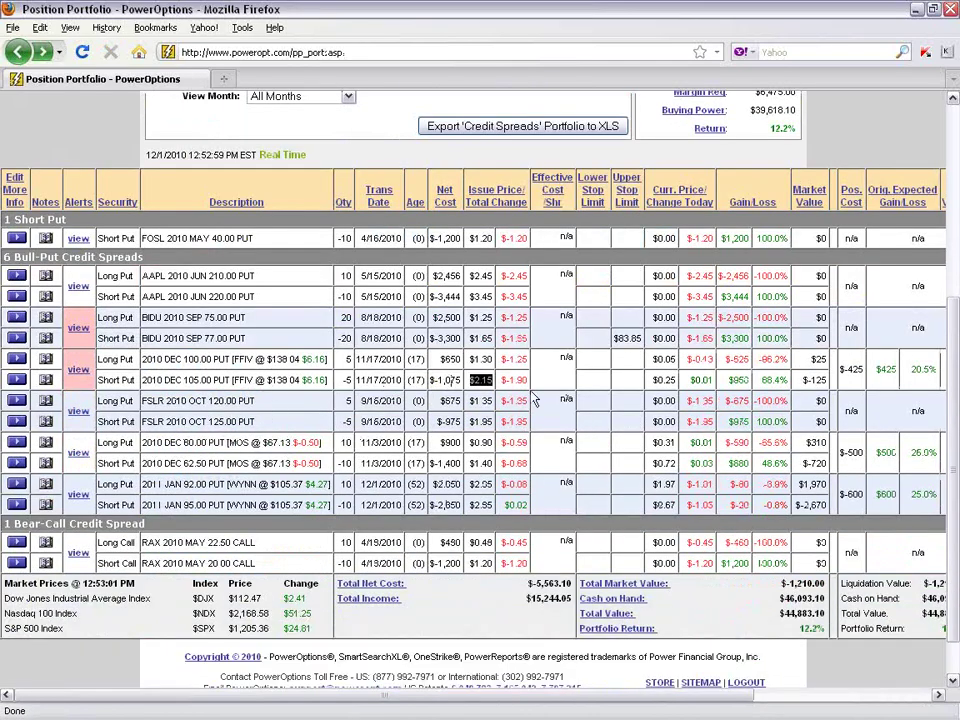
pyautogui.doubleClick(480, 358)
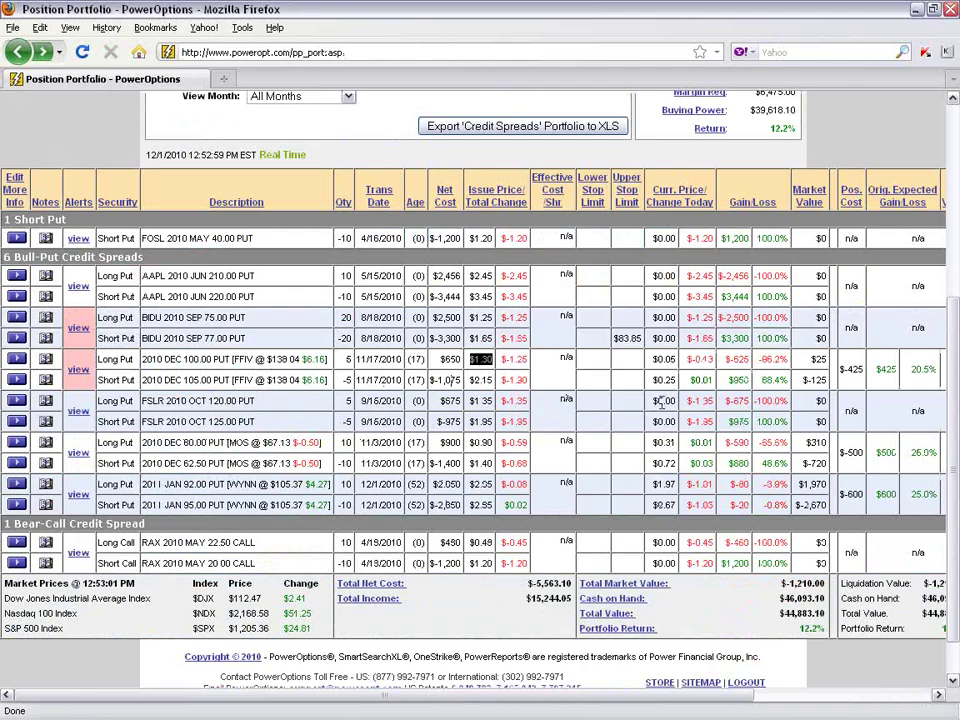
pyautogui.doubleClick(665, 380)
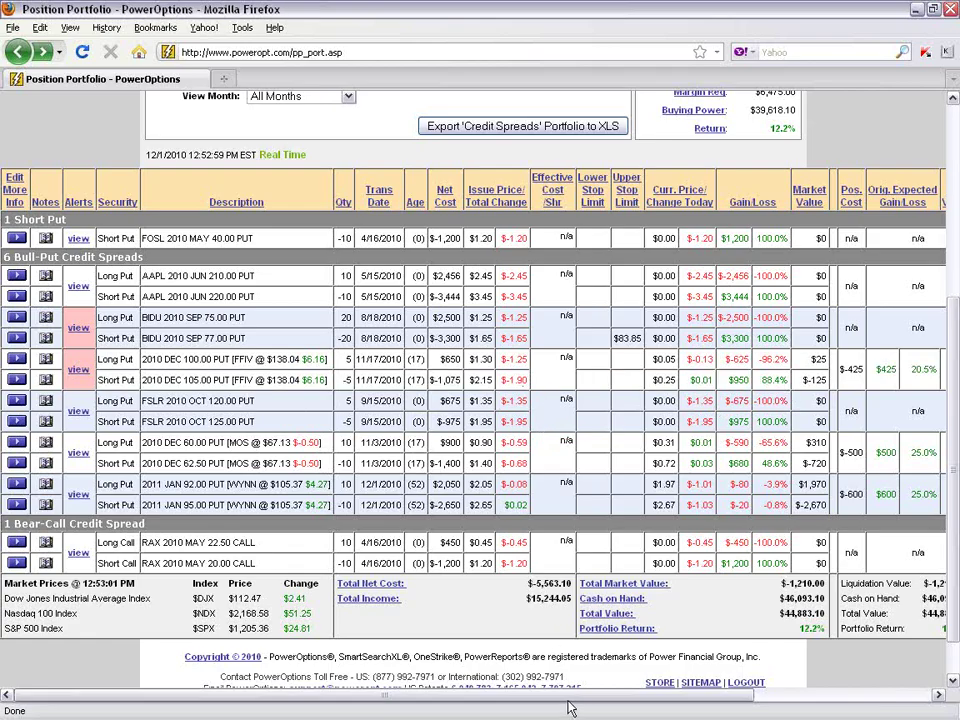
pyautogui.moveTo(569, 703); pyautogui.dragTo(766, 704)
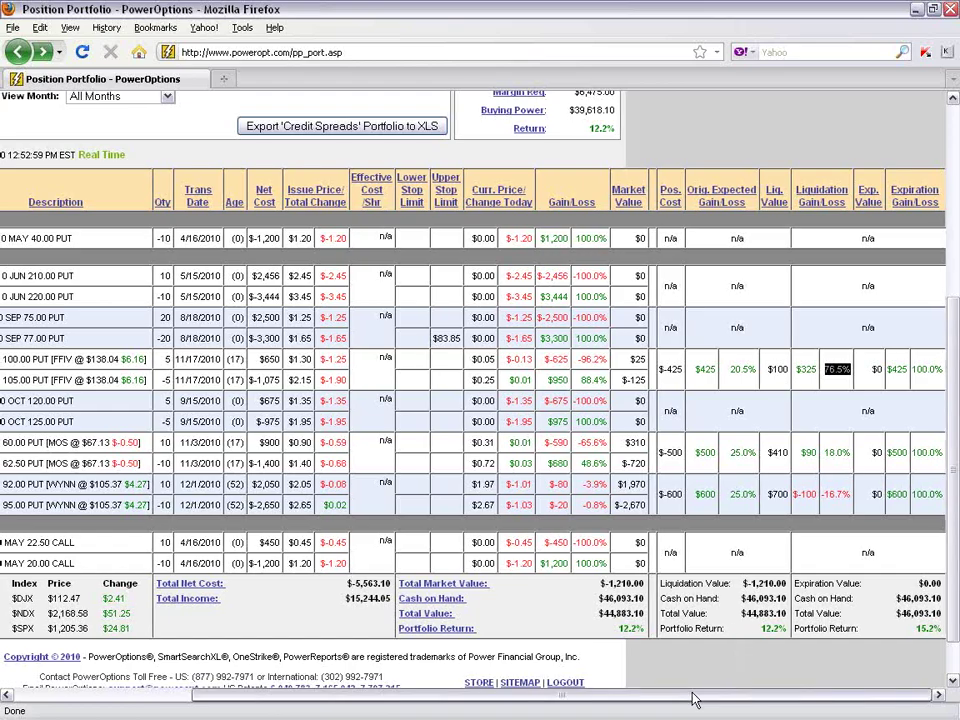
pyautogui.moveTo(692, 696); pyautogui.dragTo(365, 697)
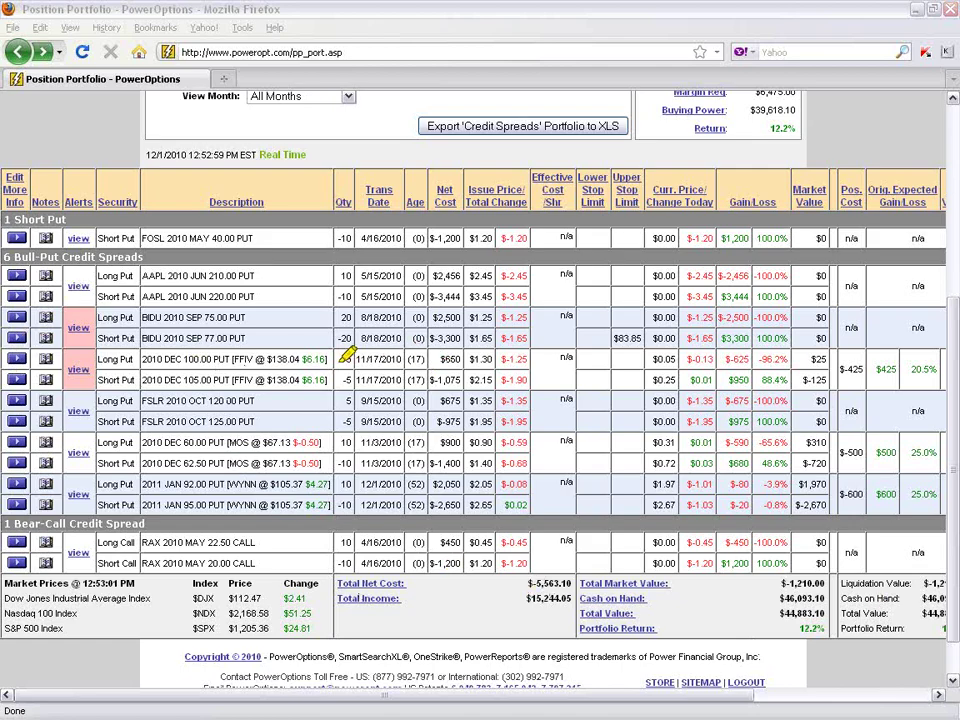
# Mark the FFIV spread's contract quantity, both issue prices and position cost, and check the short put's current price
pyautogui.moveTo(336, 359); pyautogui.dragTo(355, 359)
pyautogui.moveTo(470, 380)
pyautogui.mouseDown()
pyautogui.moveTo(493, 380)
pyautogui.moveTo(490, 357)
pyautogui.mouseUp()
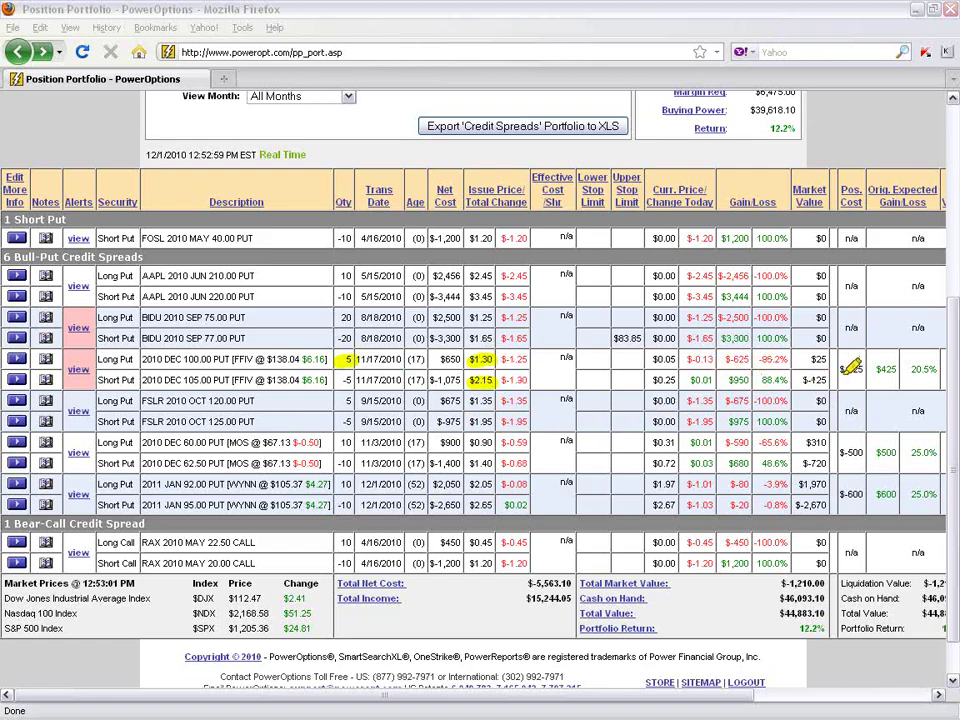
pyautogui.moveTo(841, 369); pyautogui.dragTo(866, 367)
pyautogui.moveTo(735, 702); pyautogui.dragTo(896, 700)
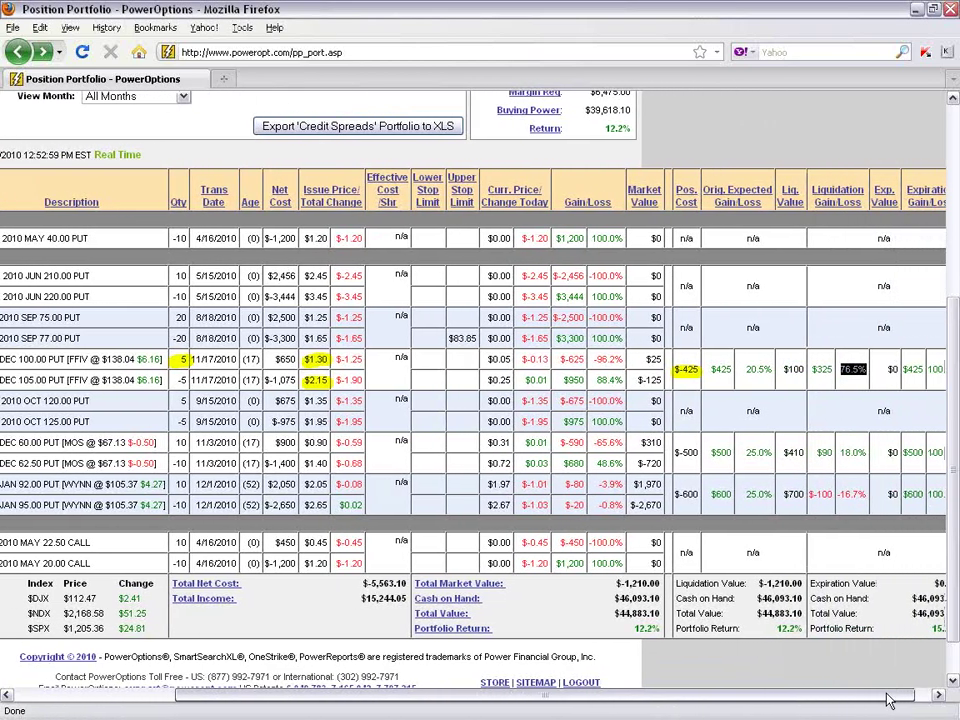
pyautogui.doubleClick(492, 380)
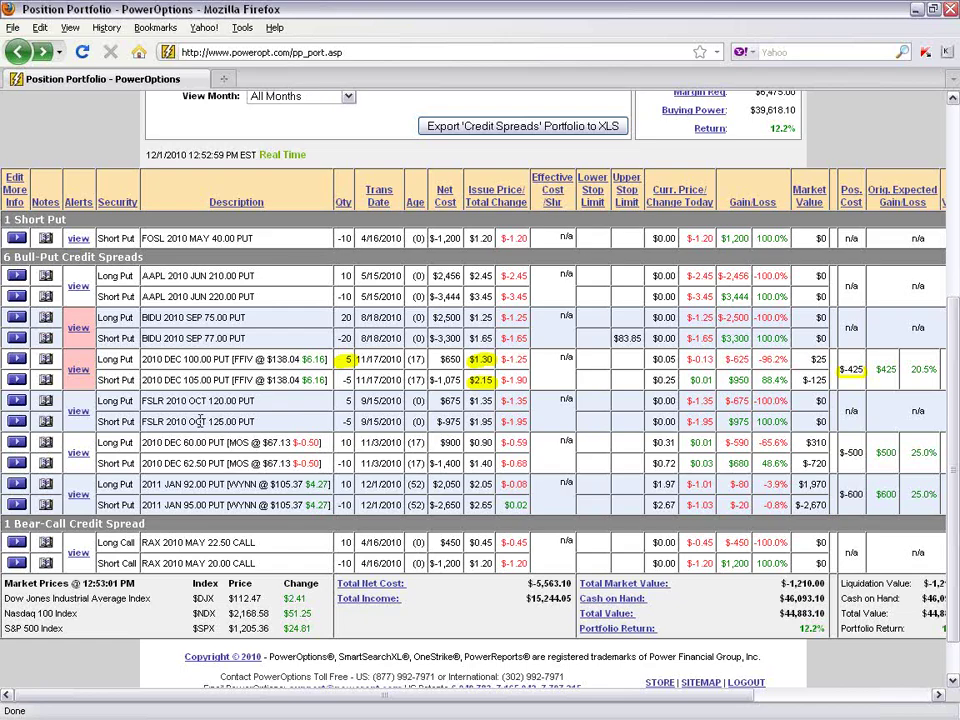
# Open the Position Analysis for the FFIV bull-put spread and maximize its window
pyautogui.click(16, 360)
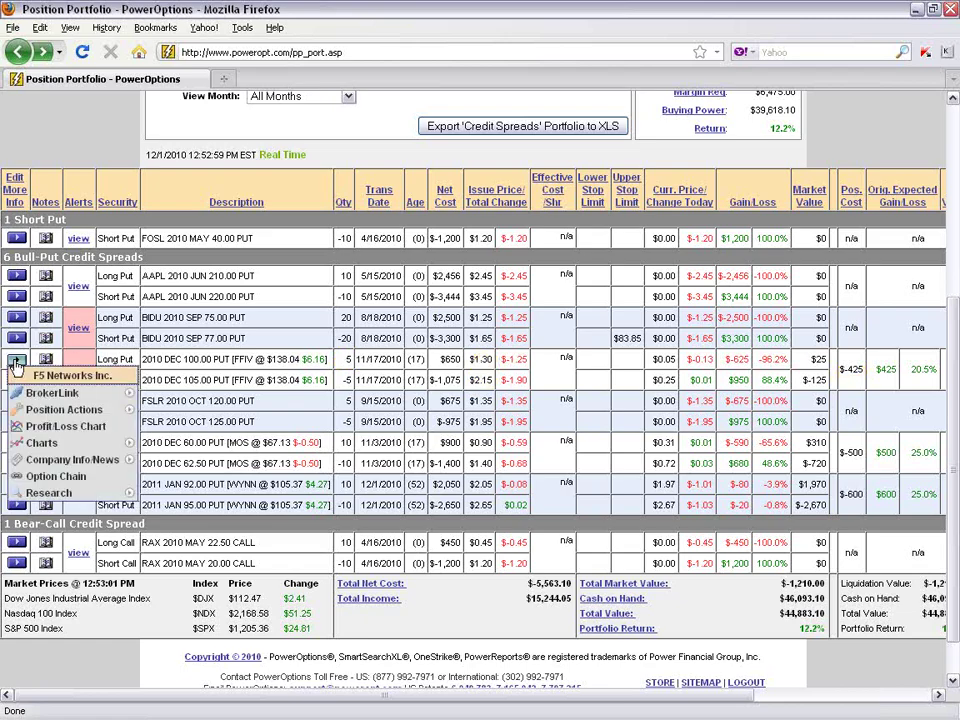
pyautogui.moveTo(90, 413)
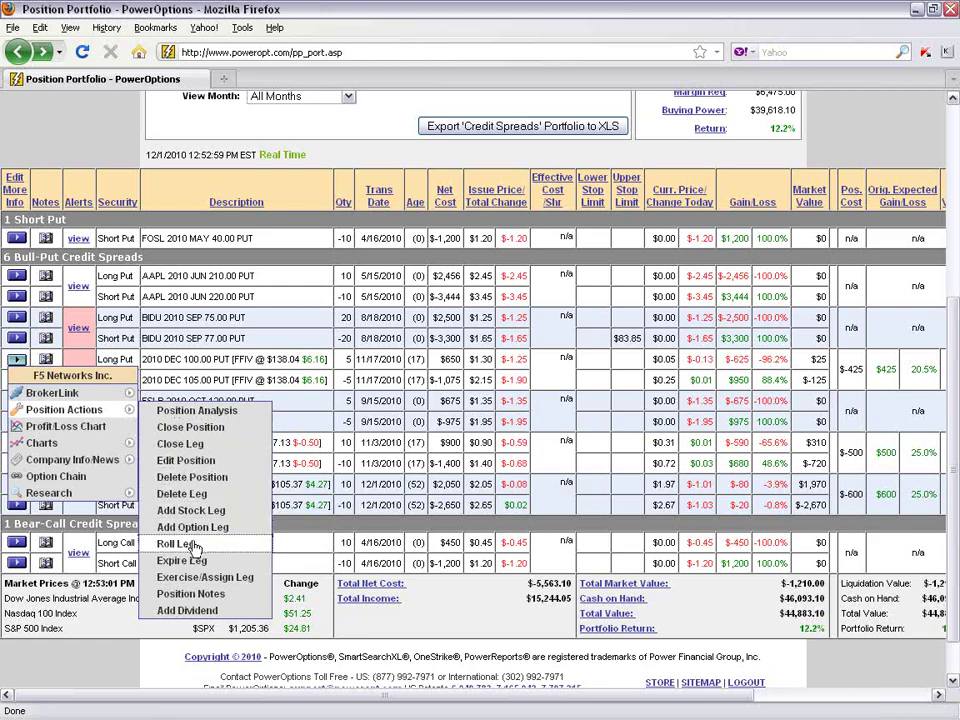
pyautogui.click(220, 418)
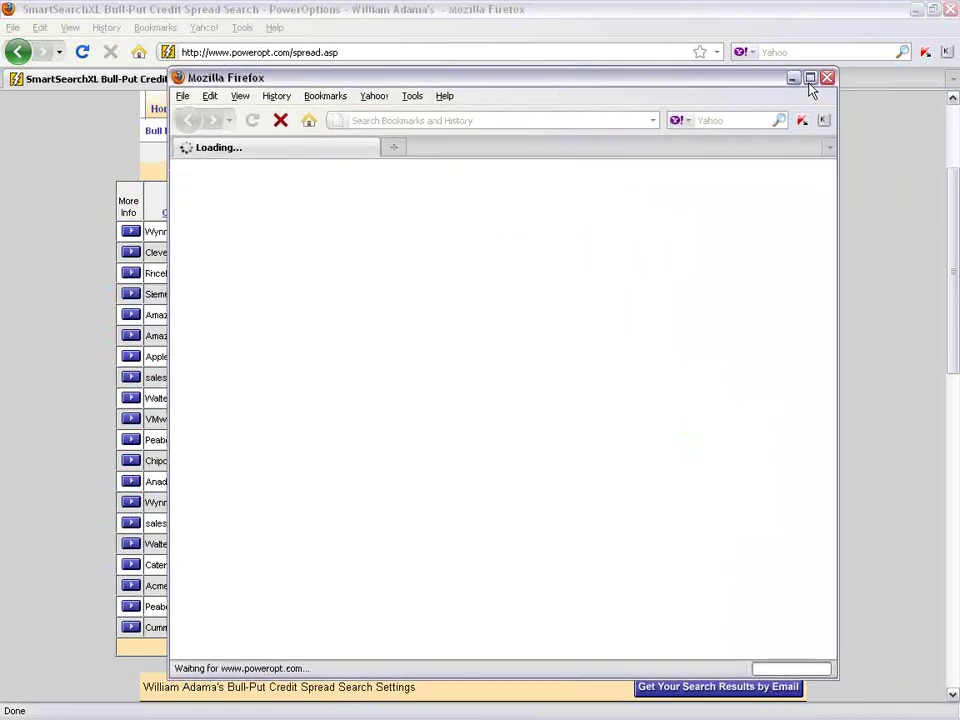
pyautogui.click(810, 78)
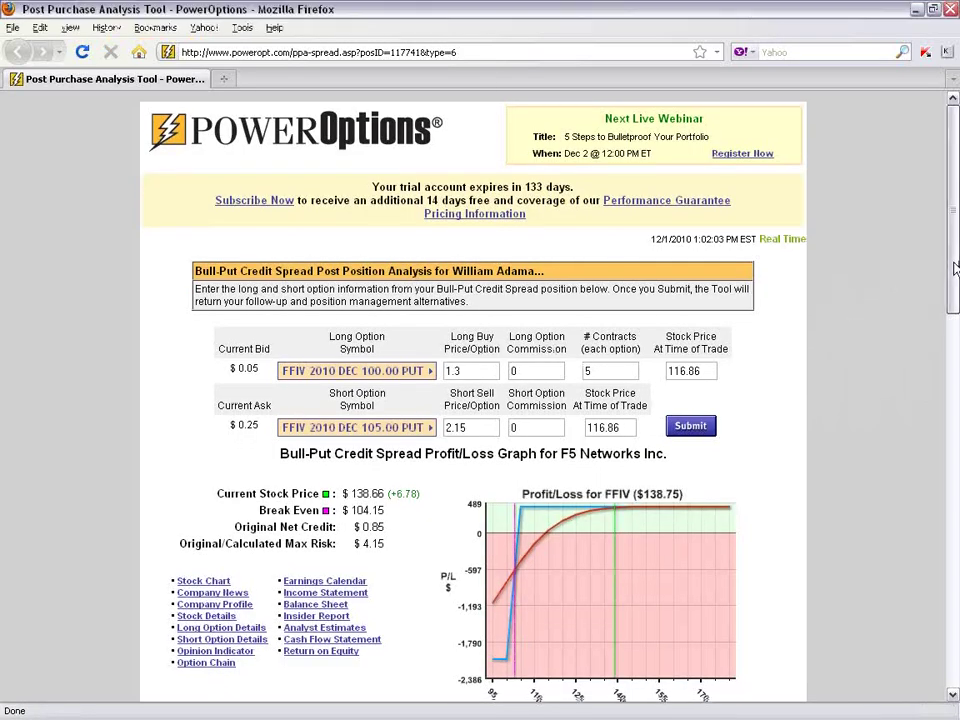
# Examine the FFIV spread's long and short option trade prices, break-even, profit/loss graph and original net credit
pyautogui.scroll(-3, 318, 258)
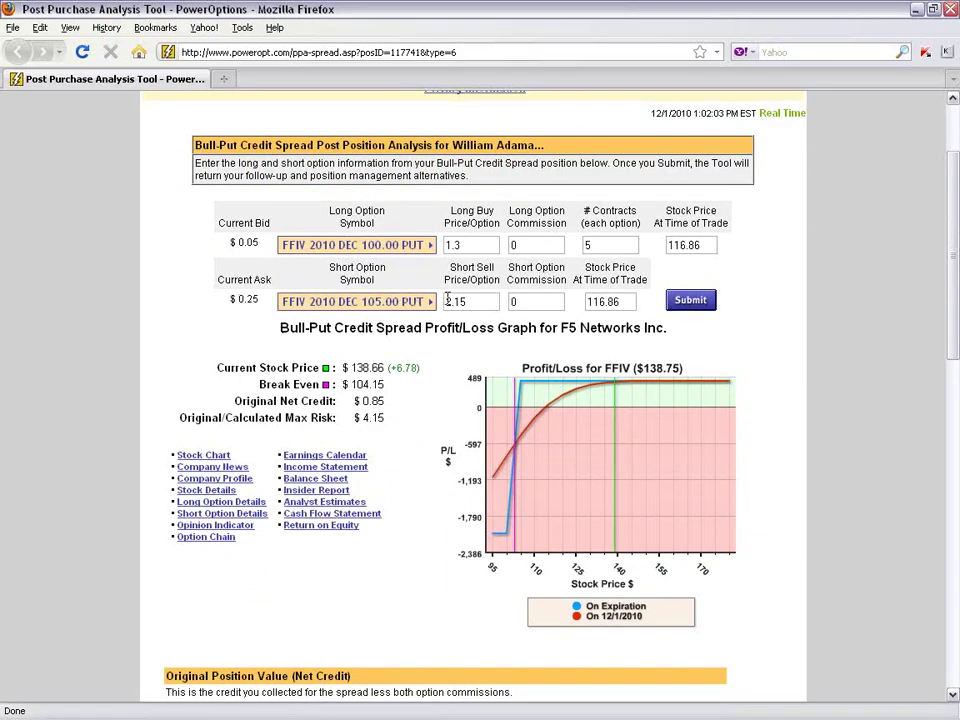
pyautogui.moveTo(448, 301); pyautogui.dragTo(439, 320)
pyautogui.moveTo(476, 245); pyautogui.dragTo(444, 249)
pyautogui.click(447, 388)
pyautogui.moveTo(353, 384); pyautogui.dragTo(385, 385)
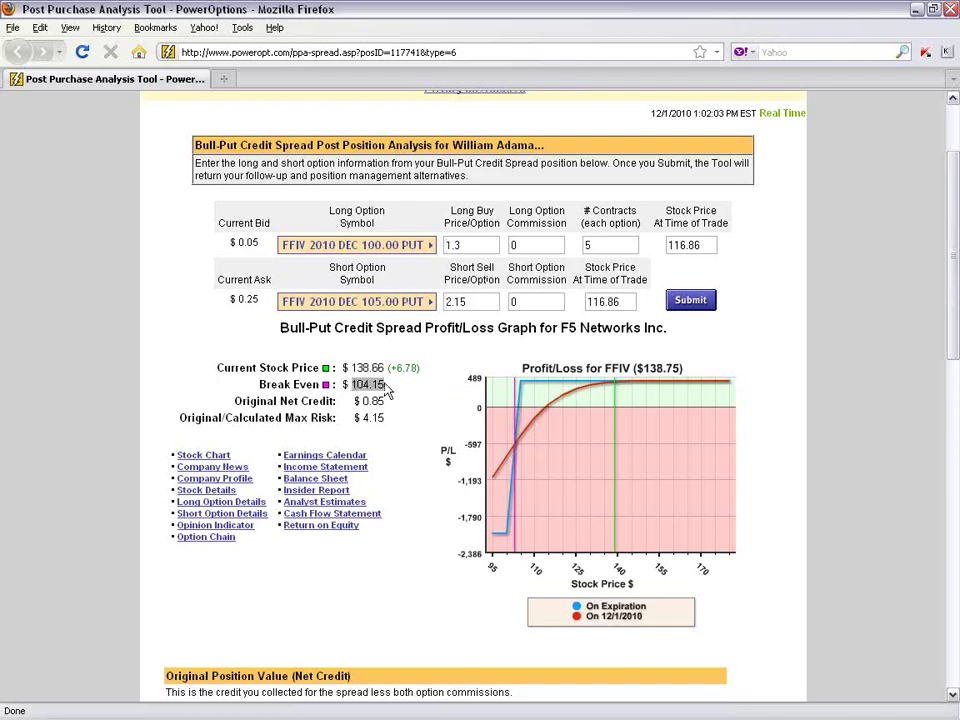
pyautogui.click(396, 411)
pyautogui.moveTo(518, 398)
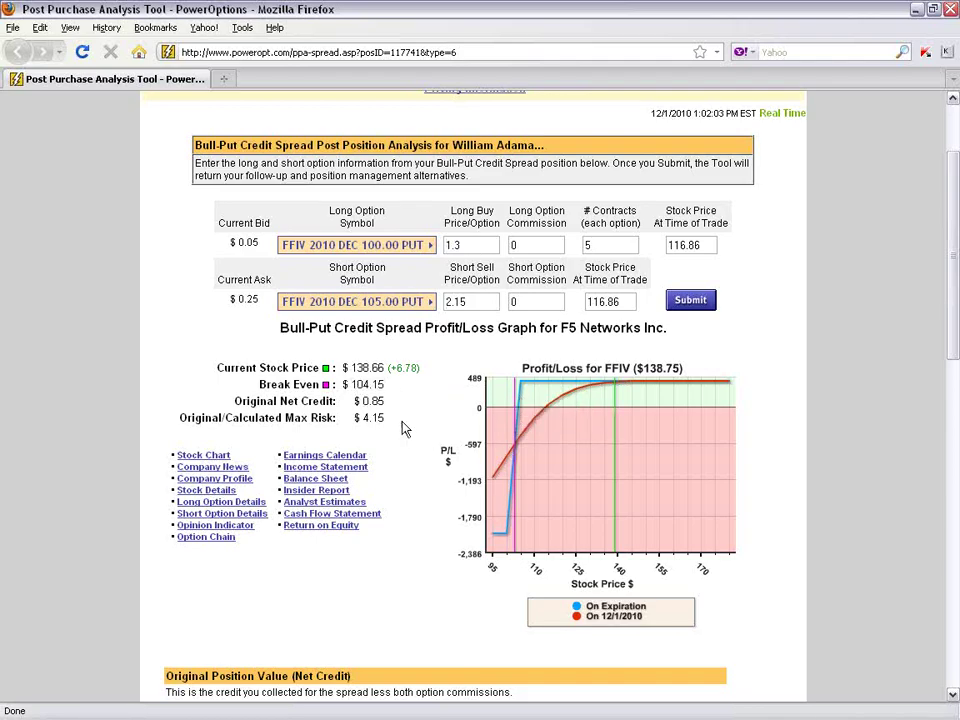
pyautogui.moveTo(359, 401); pyautogui.dragTo(396, 409)
pyautogui.click(395, 432)
pyautogui.click(443, 449)
# Examine the FFIV spread's original position value and current liquidation value in the post position analysis
pyautogui.moveTo(957, 245); pyautogui.dragTo(937, 375)
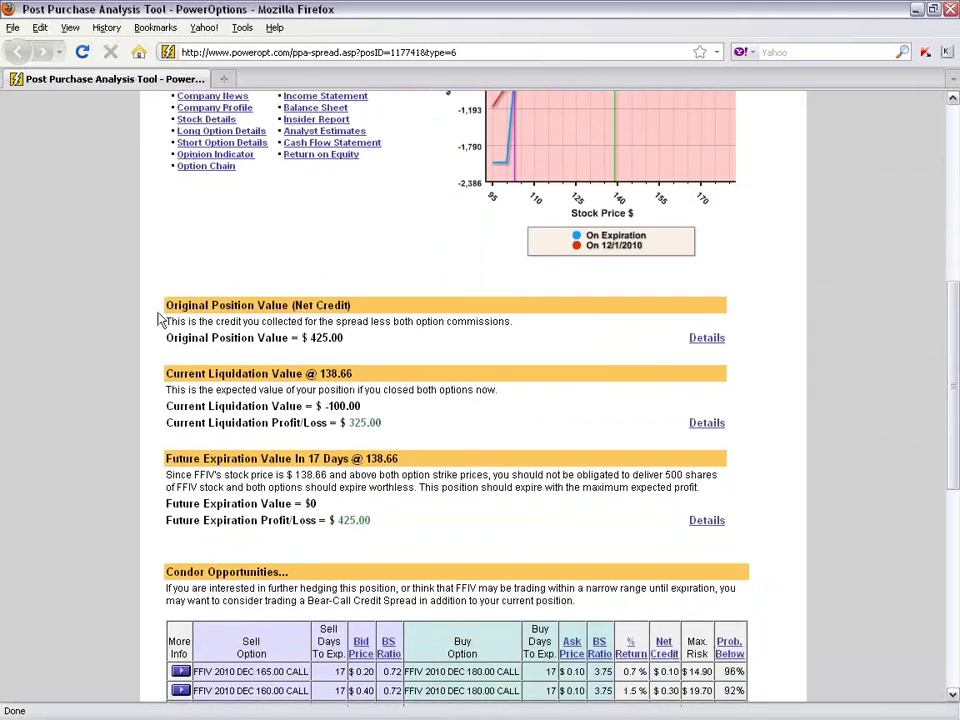
pyautogui.doubleClick(337, 340)
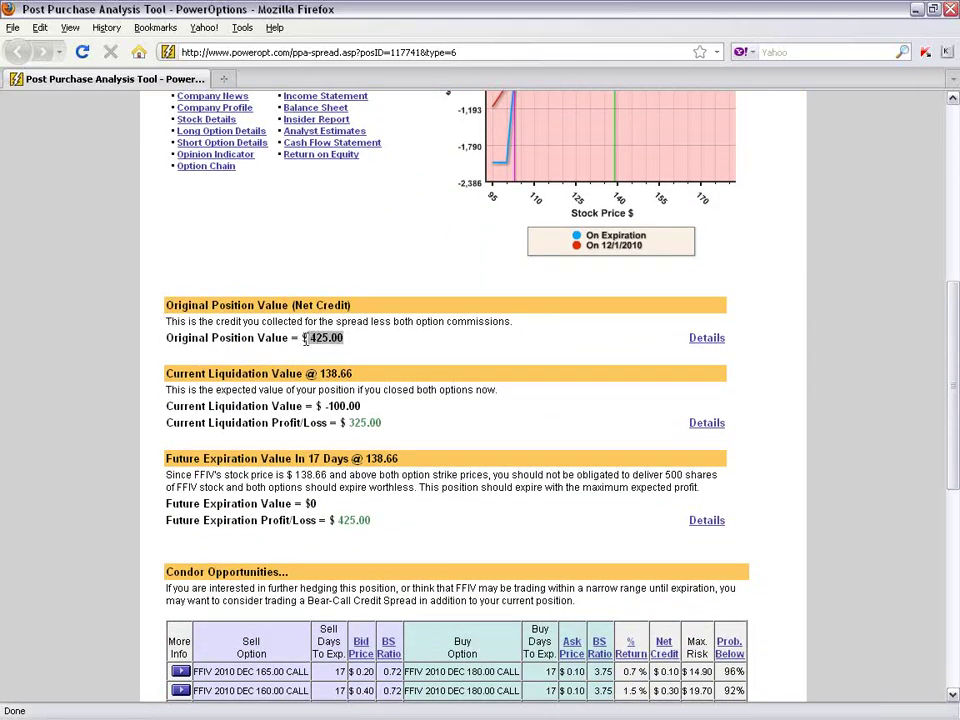
pyautogui.click(406, 436)
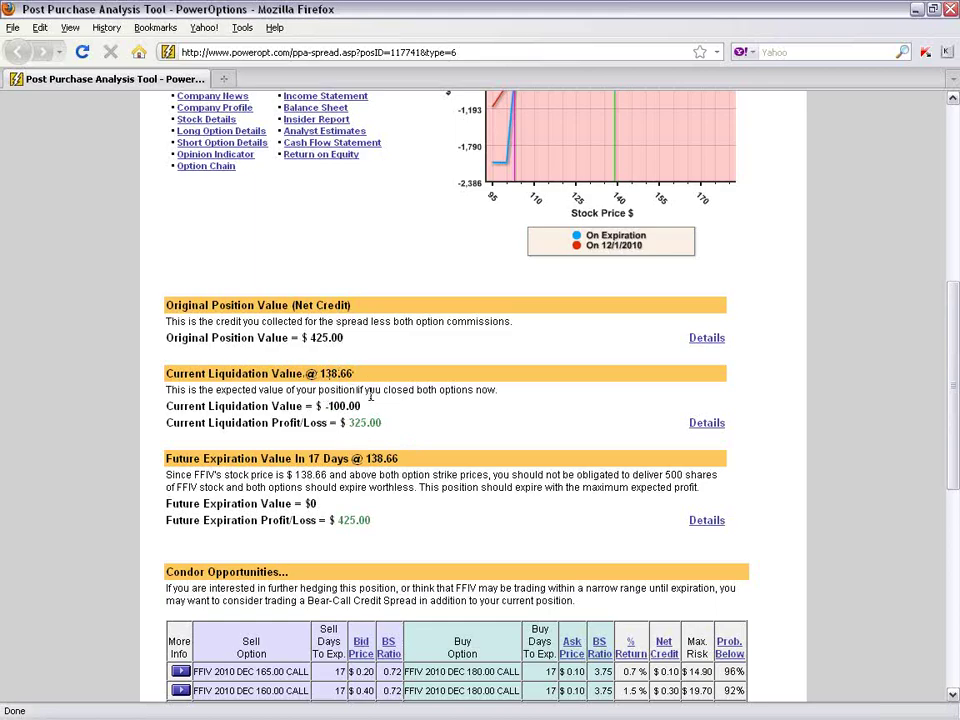
pyautogui.moveTo(326, 405); pyautogui.dragTo(369, 411)
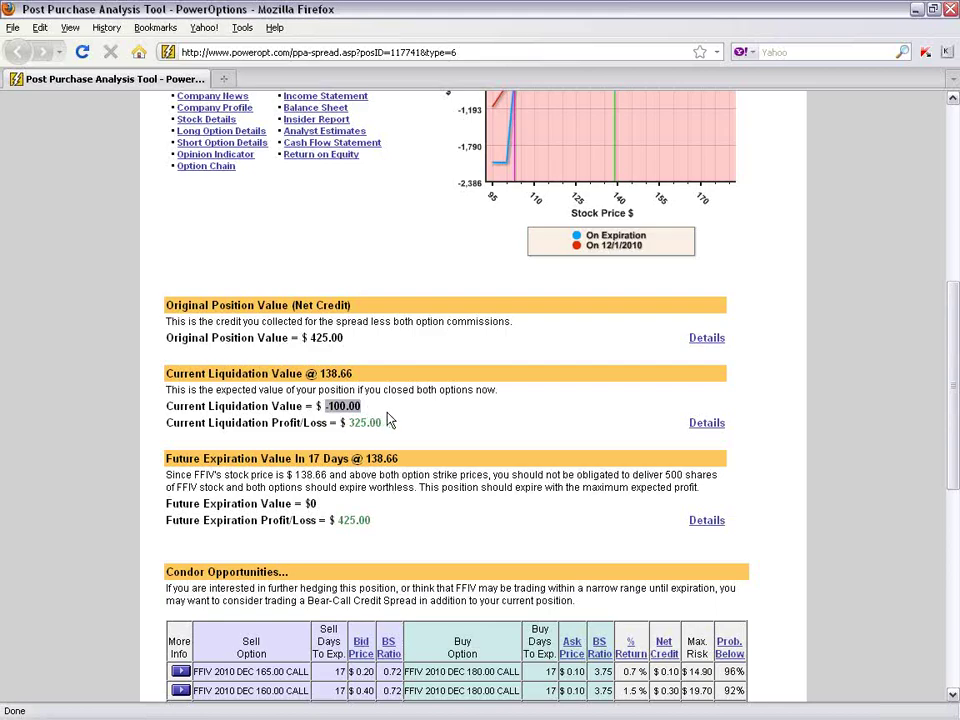
# Mark the FFIV spread's current liquidation profit/loss and future expiration profit/loss in the position analysis
pyautogui.moveTo(347, 422); pyautogui.dragTo(385, 425)
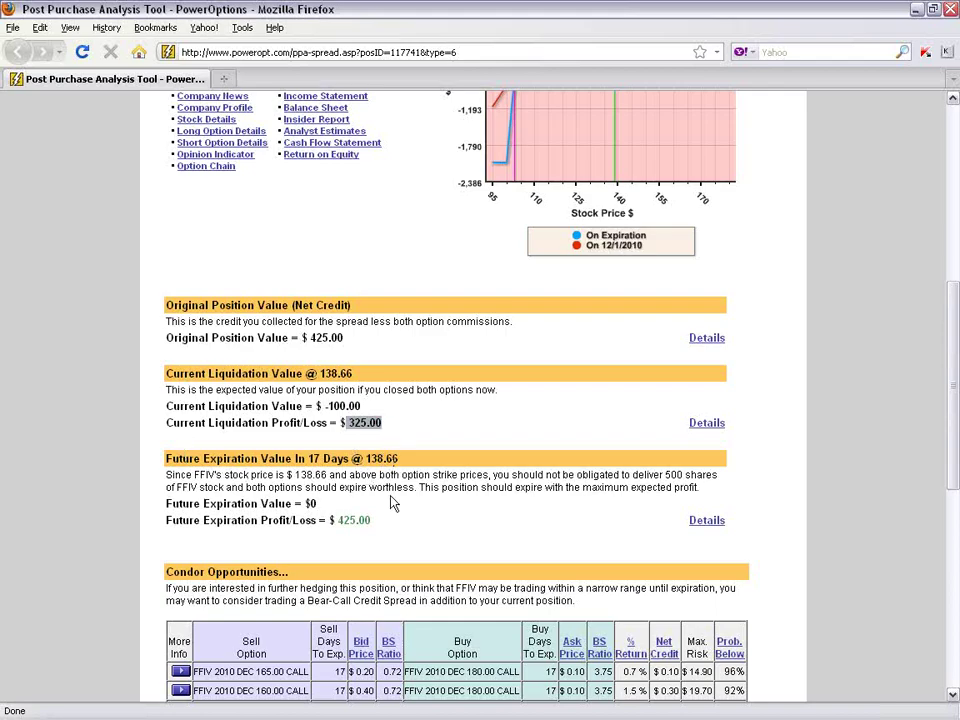
pyautogui.moveTo(340, 520); pyautogui.dragTo(363, 514)
pyautogui.click(433, 527)
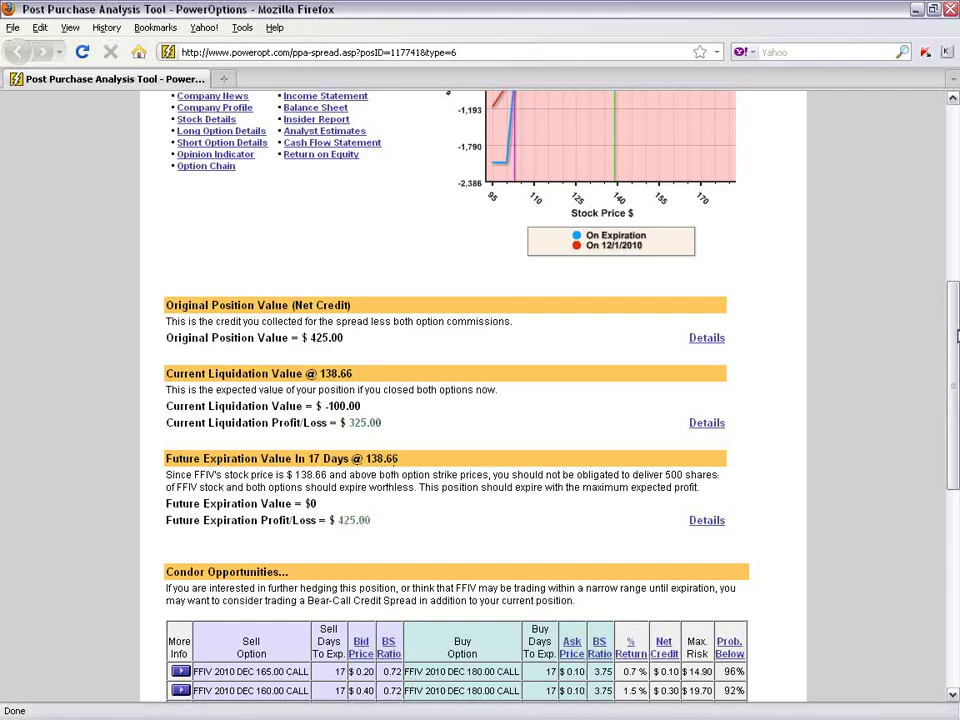
# Examine the strikes, ask price and net credit of the DEC 165.00/180.00 call spread under Condor Opportunities
pyautogui.moveTo(953, 307); pyautogui.dragTo(943, 422)
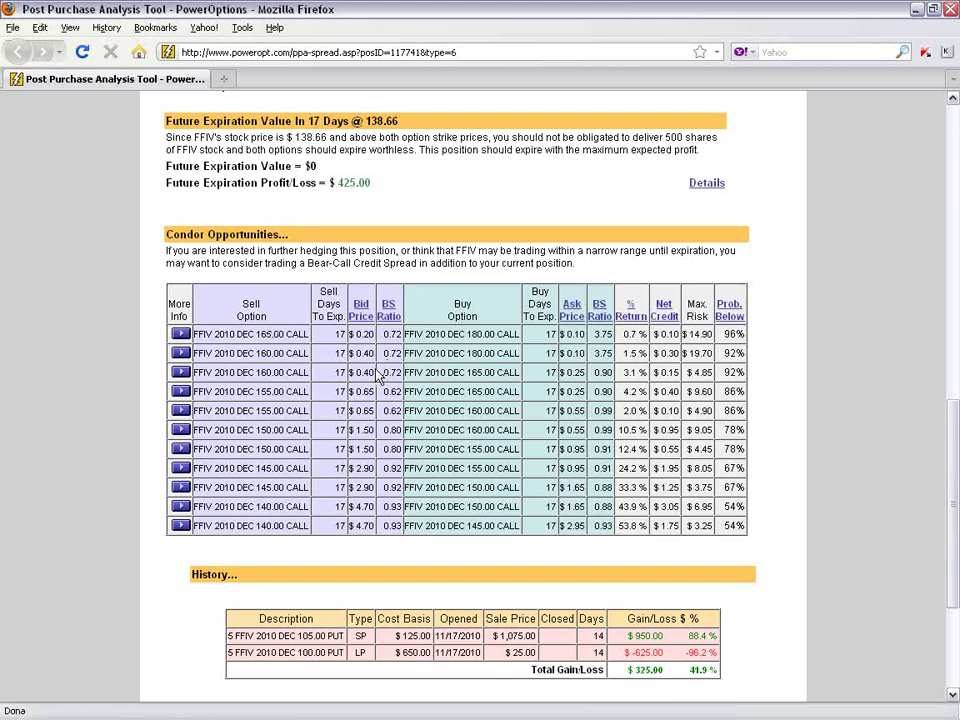
pyautogui.moveTo(259, 336); pyautogui.dragTo(358, 341)
pyautogui.click(358, 341)
pyautogui.moveTo(459, 335); pyautogui.dragTo(504, 335)
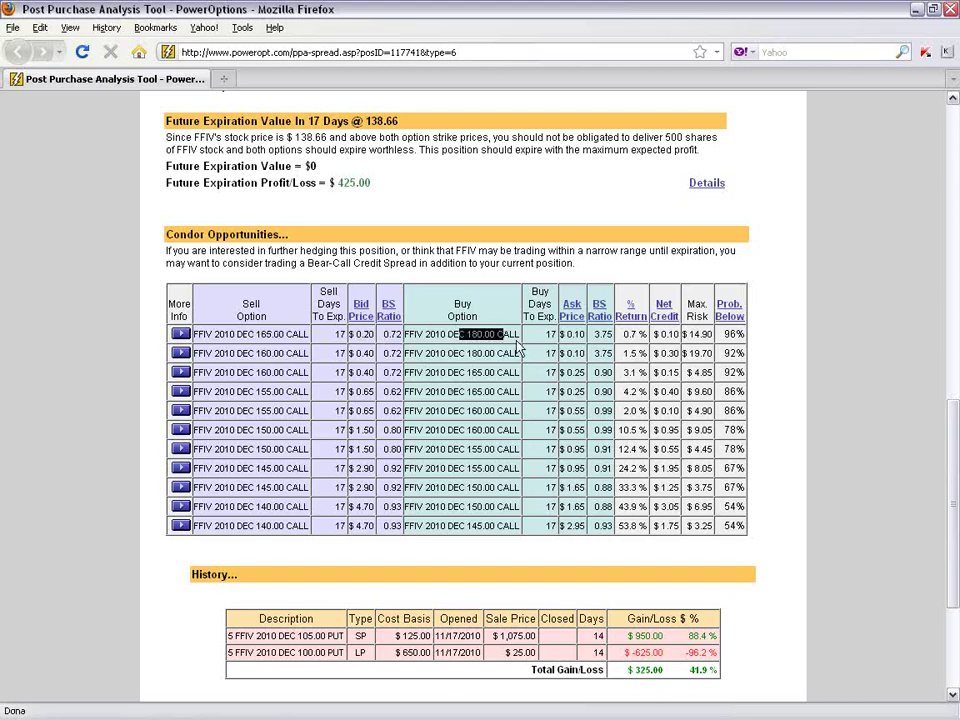
pyautogui.moveTo(574, 334); pyautogui.dragTo(585, 334)
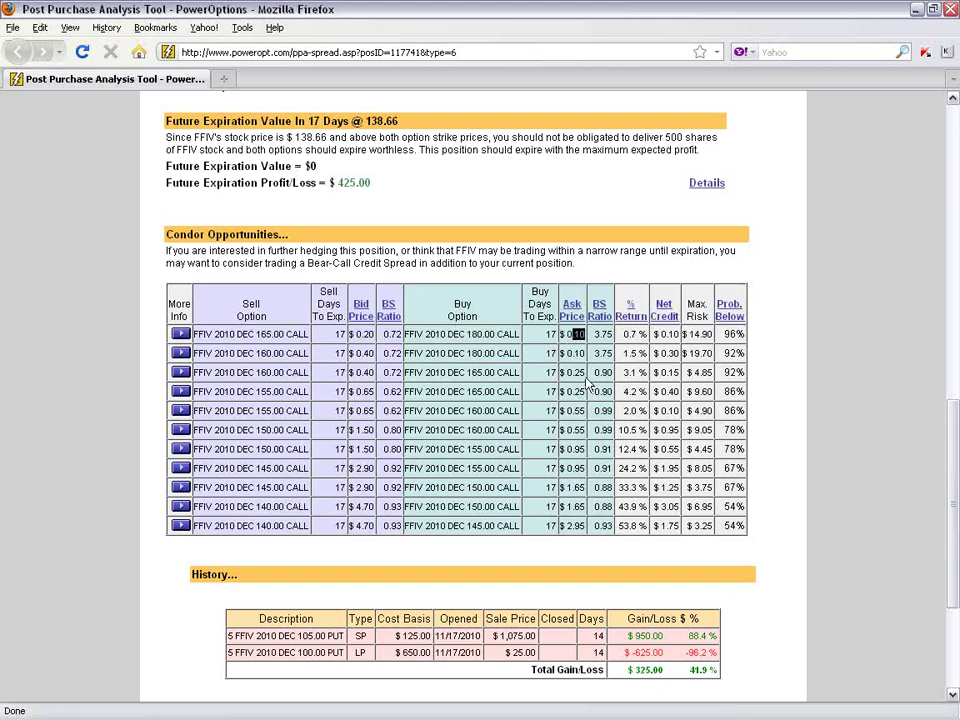
pyautogui.moveTo(667, 334); pyautogui.dragTo(679, 334)
pyautogui.moveTo(467, 334); pyautogui.dragTo(496, 334)
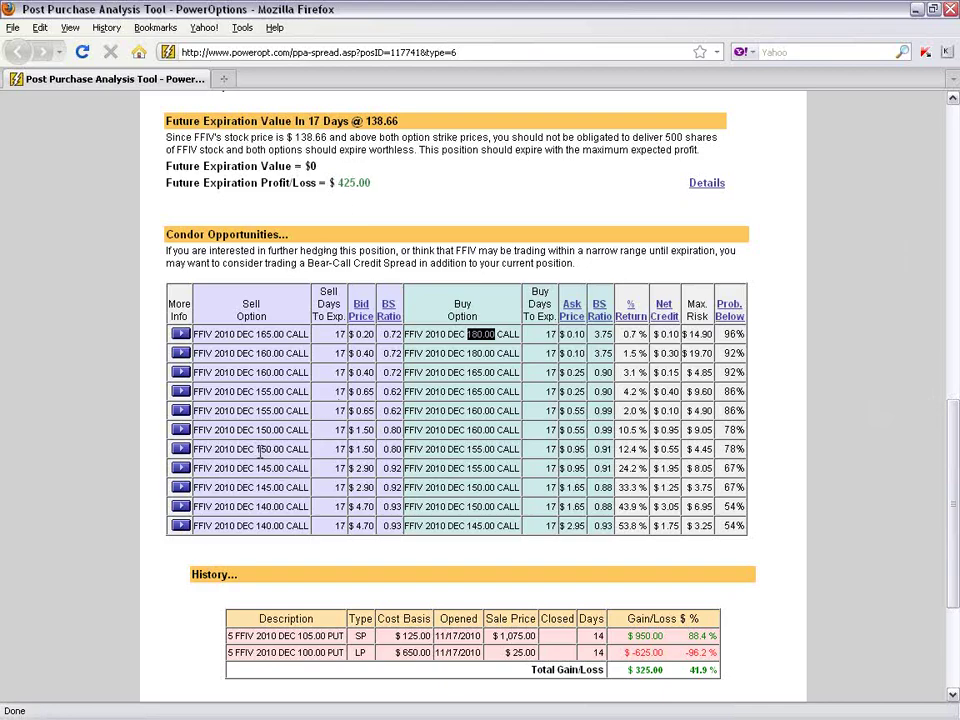
# Mark the DEC 150.00/155.00 call spread's sell and buy option prices and its probability below
pyautogui.moveTo(258, 450); pyautogui.dragTo(375, 450)
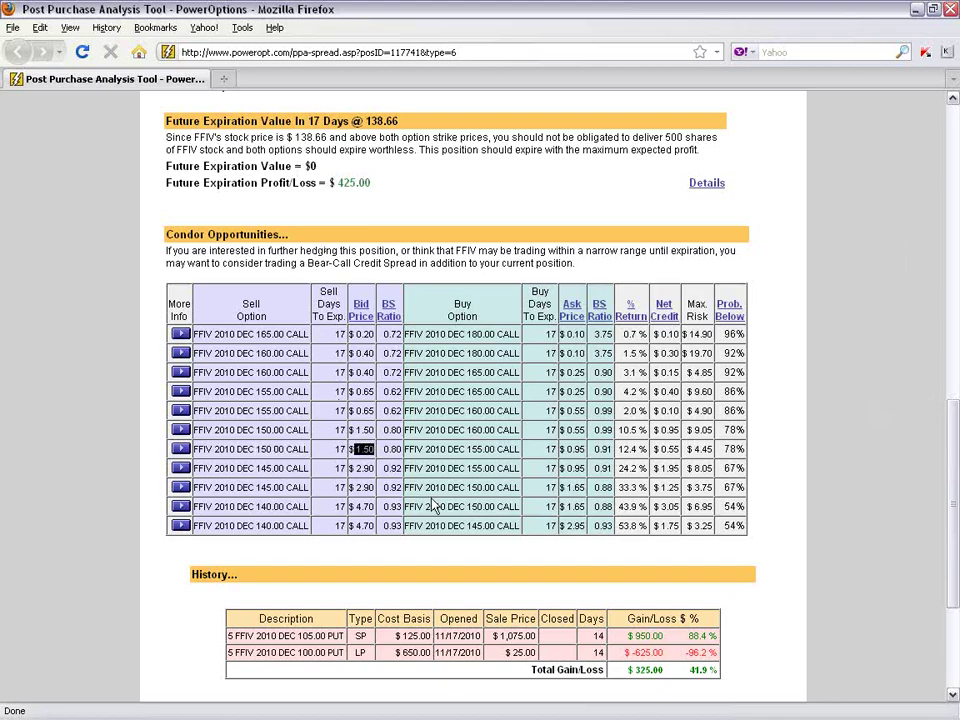
pyautogui.moveTo(467, 450); pyautogui.dragTo(611, 449)
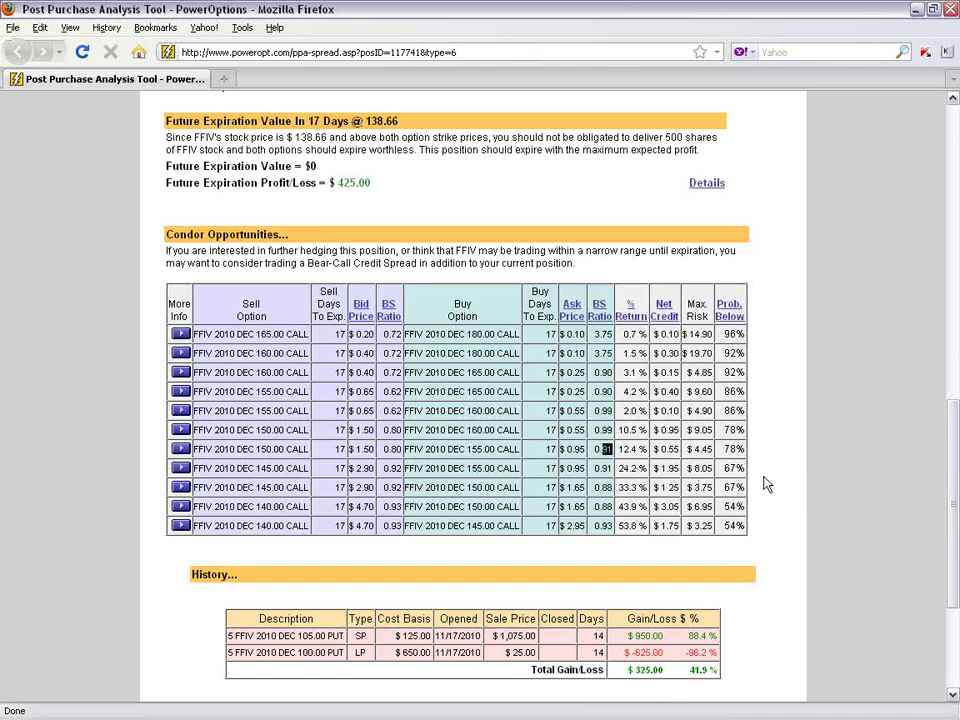
pyautogui.moveTo(724, 449); pyautogui.dragTo(742, 449)
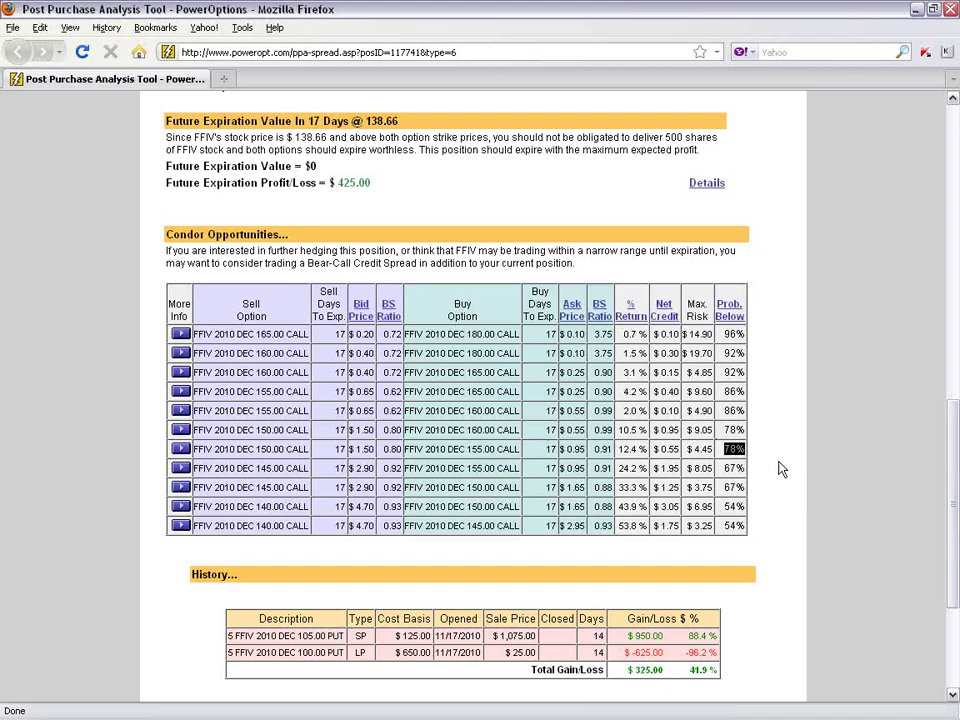
# Simulate adding the FFIV DEC 150.00/155.00 call spread, maximize the simulator window and bring the position comparison into view
pyautogui.moveTo(955, 456); pyautogui.dragTo(940, 512)
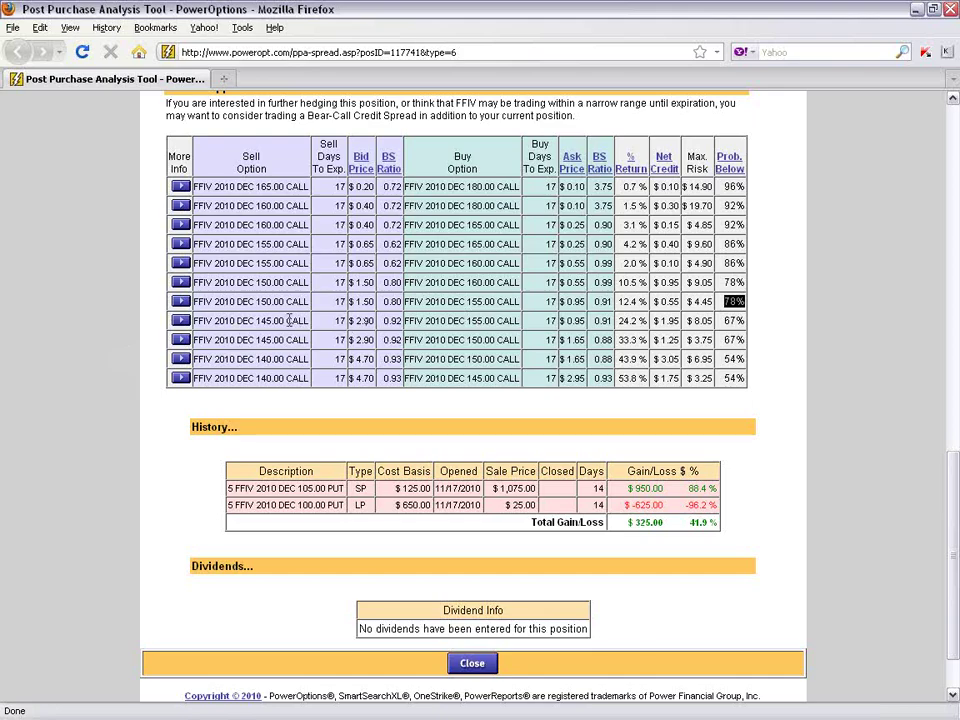
pyautogui.click(180, 301)
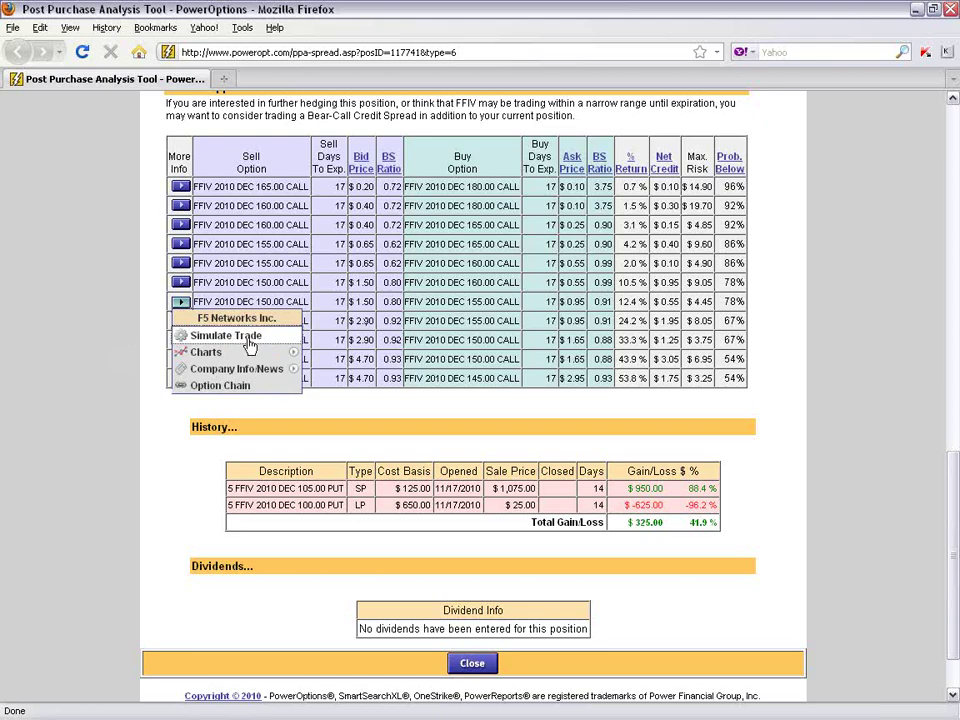
pyautogui.click(248, 338)
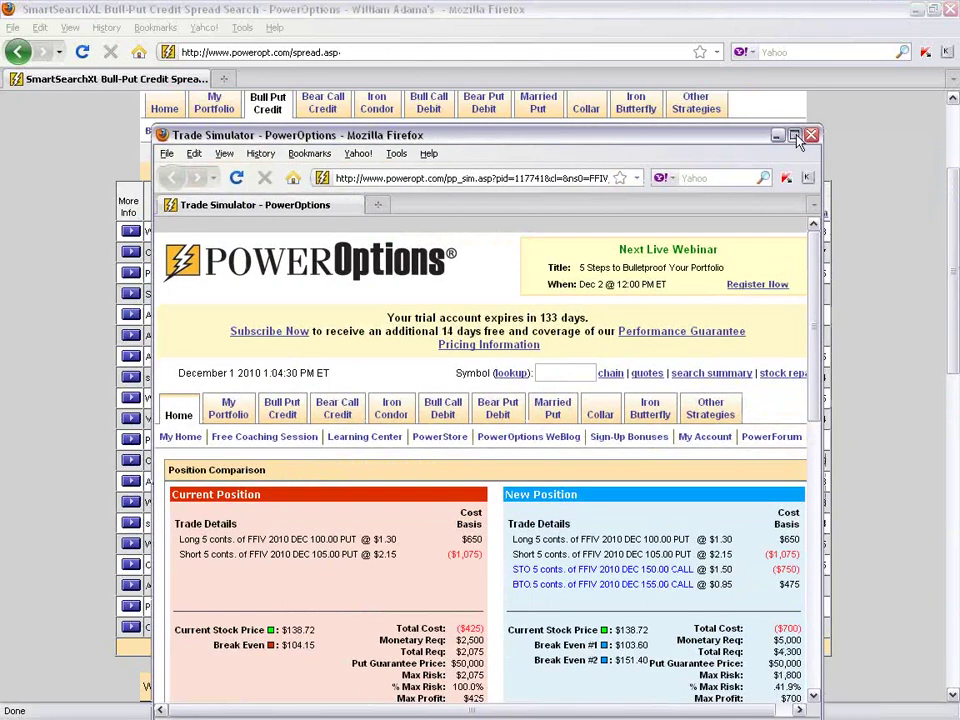
pyautogui.click(795, 136)
pyautogui.scroll(-3, 953, 230)
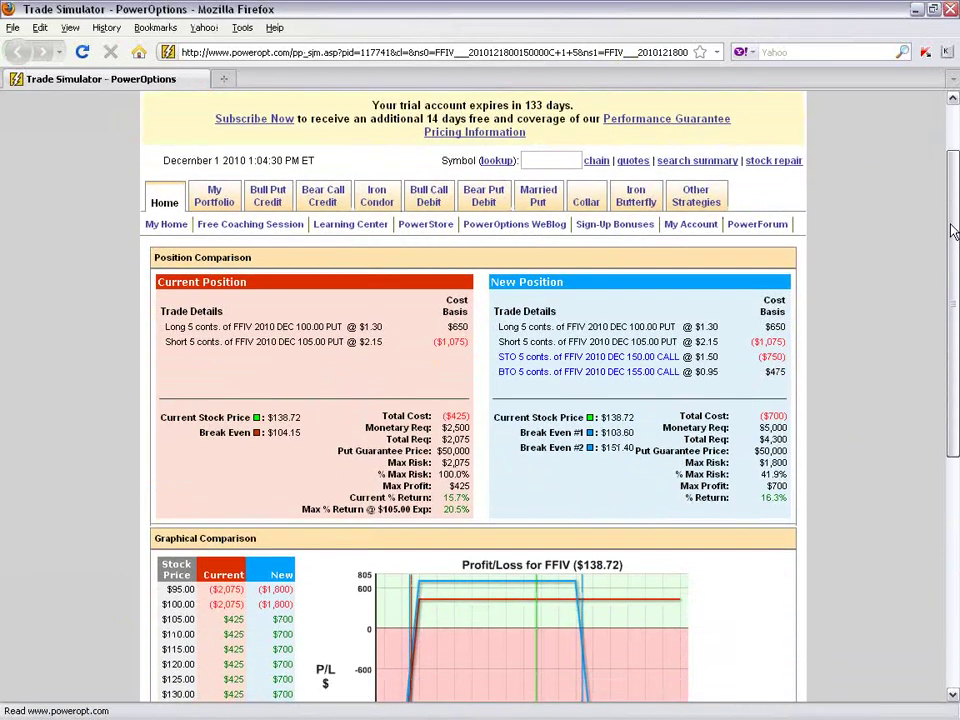
pyautogui.scroll(-2, 953, 230)
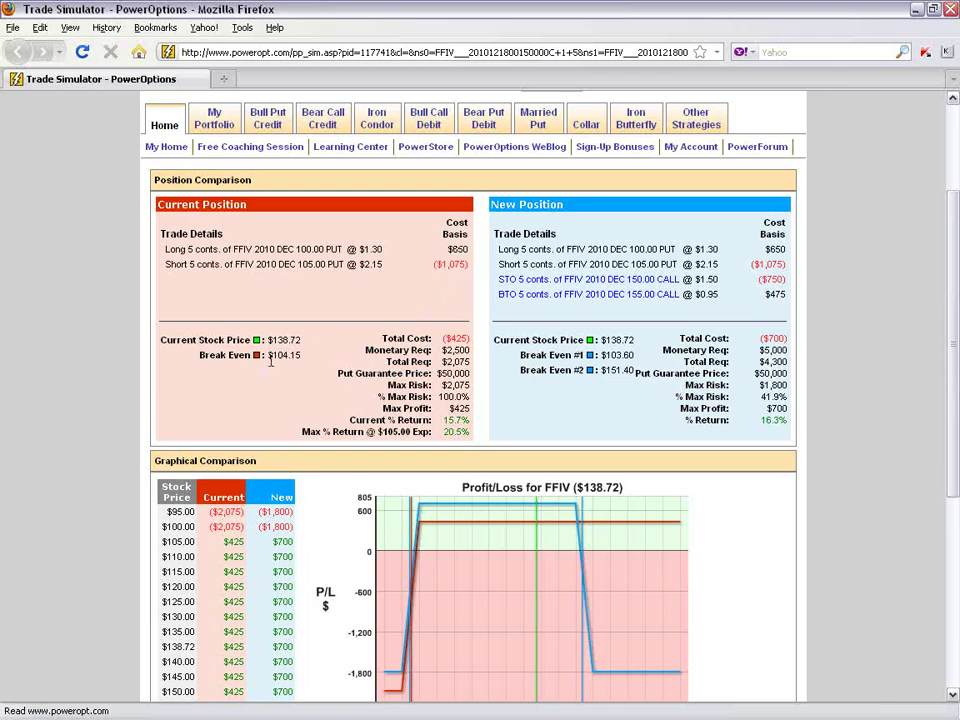
# Highlight the current position's max profit, current % return, max % return and max risk in the comparison
pyautogui.tripleClick(478, 415)
pyautogui.click(478, 418)
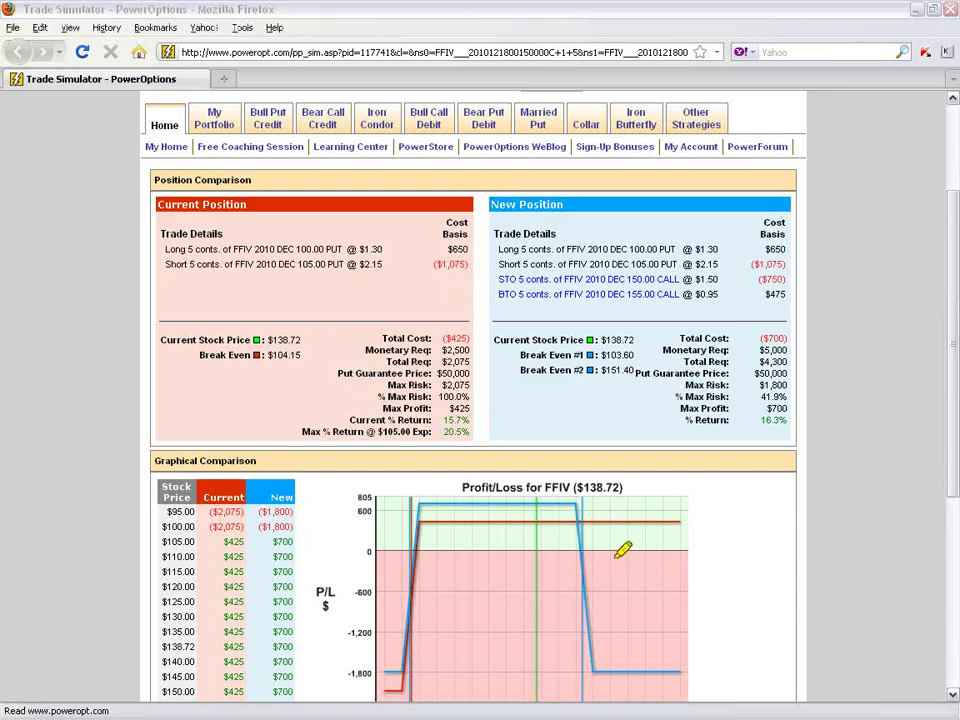
pyautogui.moveTo(384, 409); pyautogui.dragTo(470, 409)
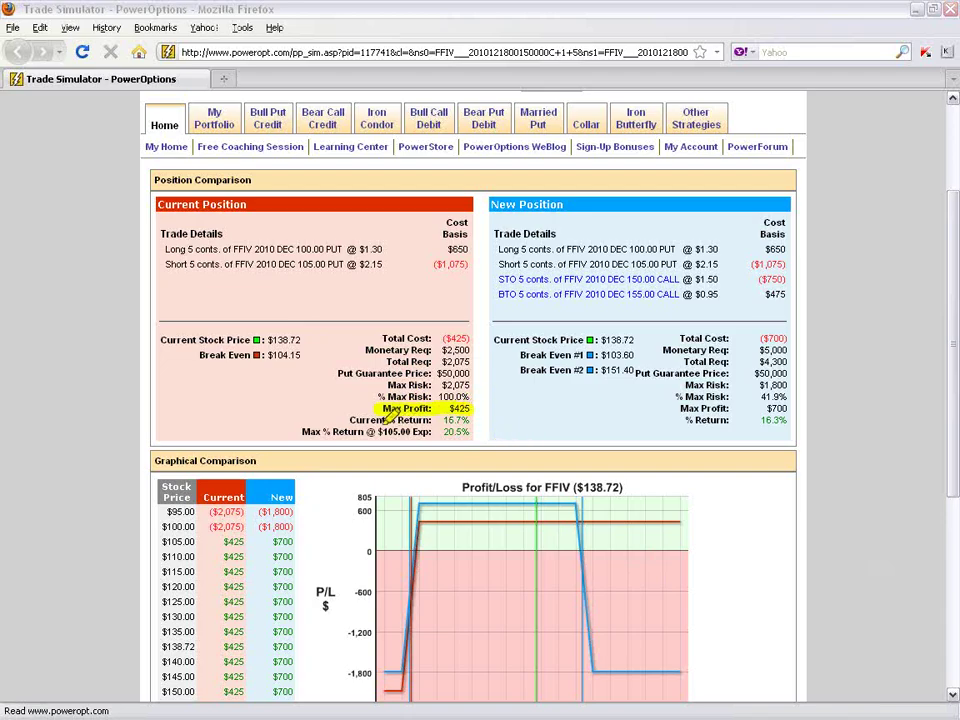
pyautogui.moveTo(350, 420); pyautogui.dragTo(468, 420)
pyautogui.moveTo(304, 433); pyautogui.dragTo(468, 433)
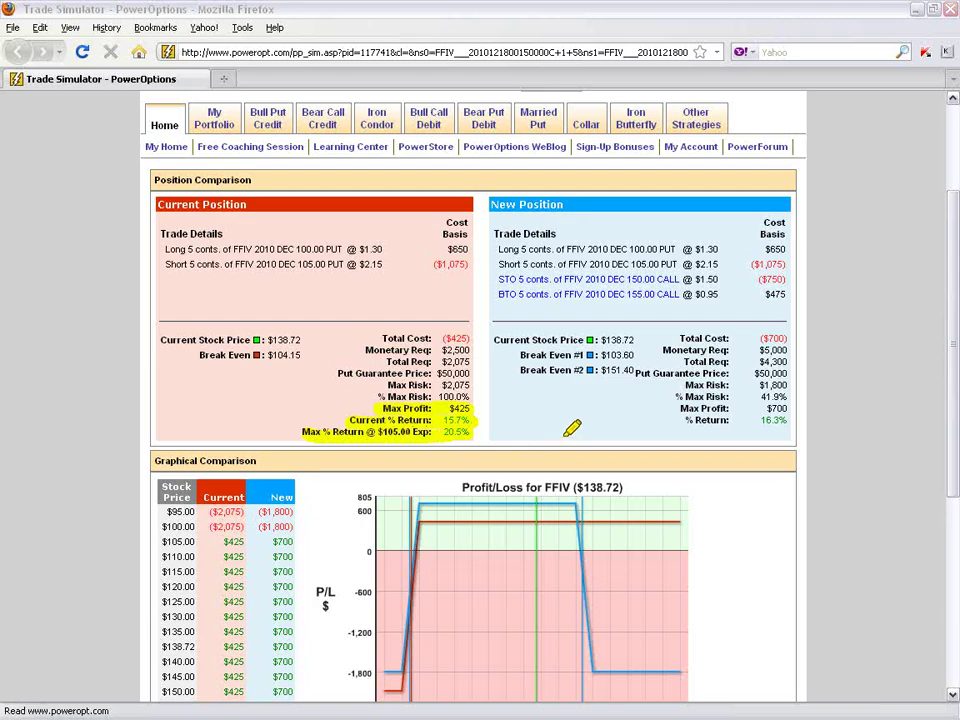
pyautogui.moveTo(386, 386); pyautogui.dragTo(470, 386)
# Highlight the new position's two added call legs, both break-evens, max risk and max profit
pyautogui.moveTo(499, 279)
pyautogui.mouseDown()
pyautogui.moveTo(521, 296)
pyautogui.moveTo(741, 295)
pyautogui.mouseUp()
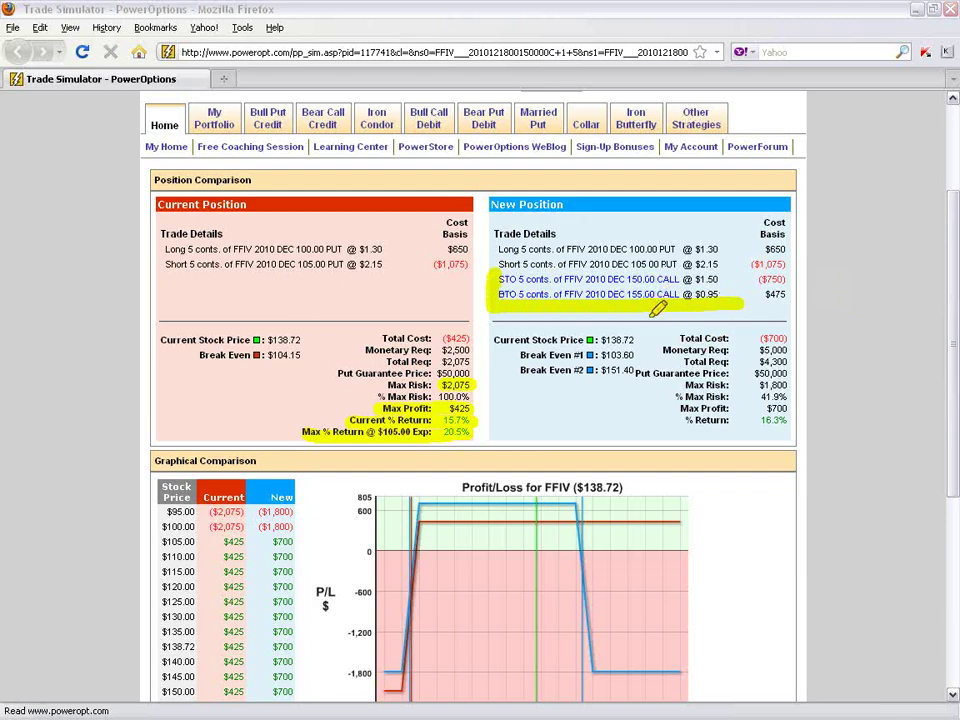
pyautogui.moveTo(600, 356)
pyautogui.mouseDown()
pyautogui.moveTo(638, 354)
pyautogui.moveTo(636, 370)
pyautogui.mouseUp()
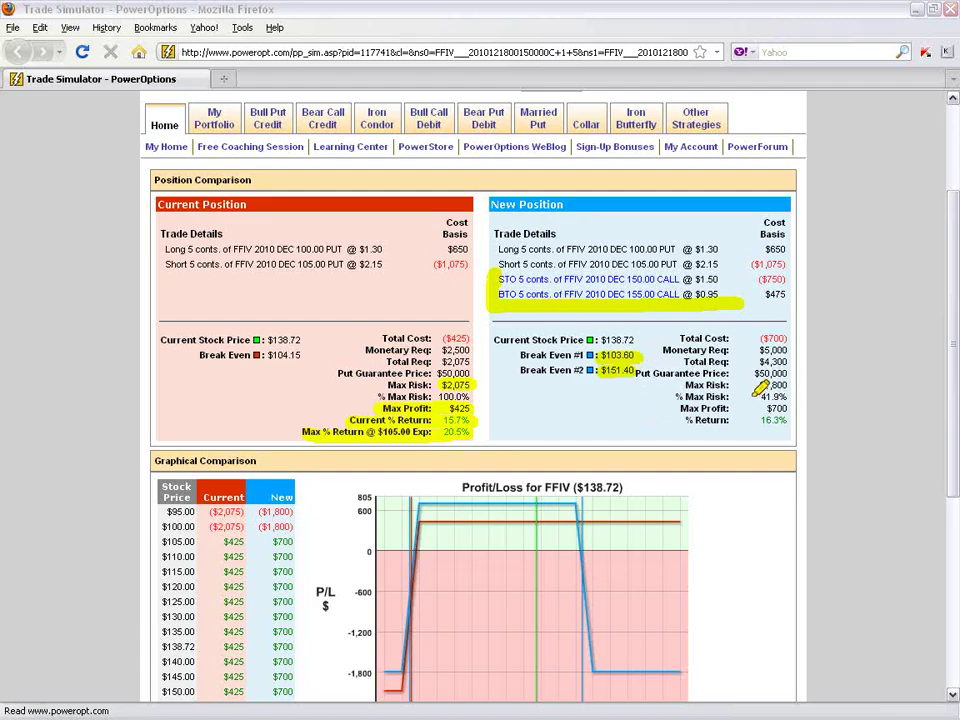
pyautogui.click(744, 387)
pyautogui.moveTo(757, 384)
pyautogui.mouseDown()
pyautogui.moveTo(788, 386)
pyautogui.moveTo(772, 408)
pyautogui.moveTo(793, 408)
pyautogui.mouseUp()
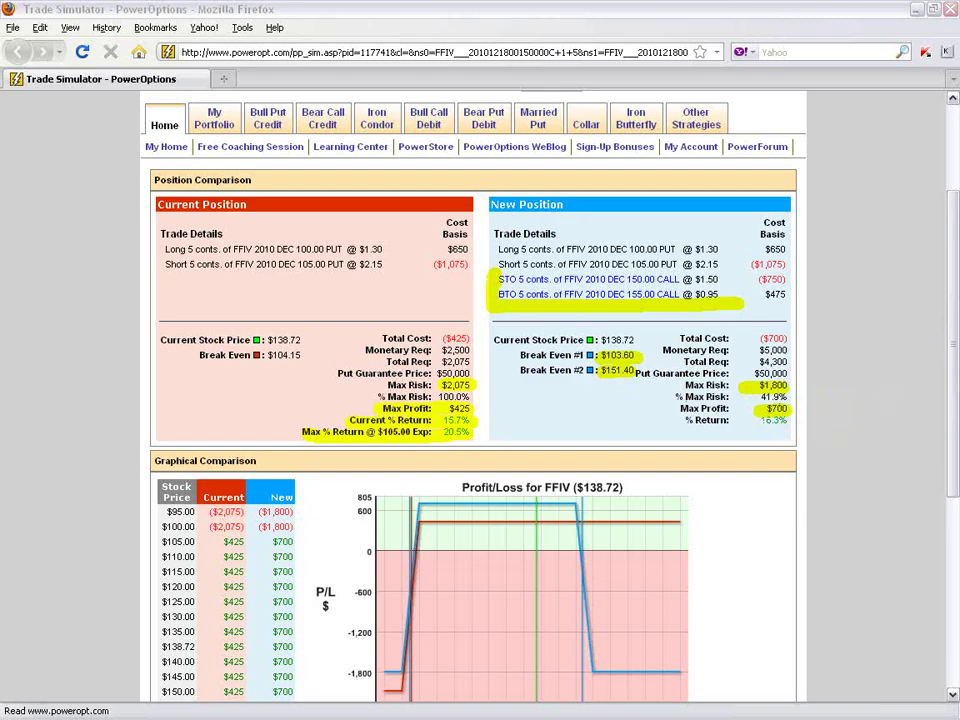
# Hide and restore the New on 12/18/2010 line in the profit/loss graph to compare it with the current position
pyautogui.moveTo(949, 326); pyautogui.dragTo(940, 430)
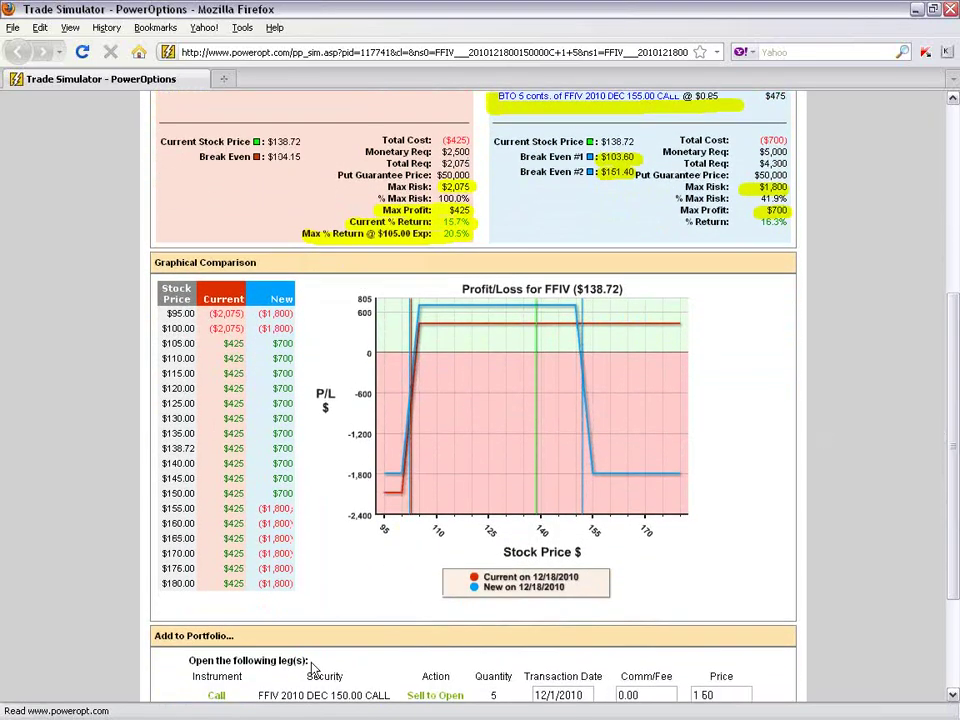
pyautogui.click(476, 591)
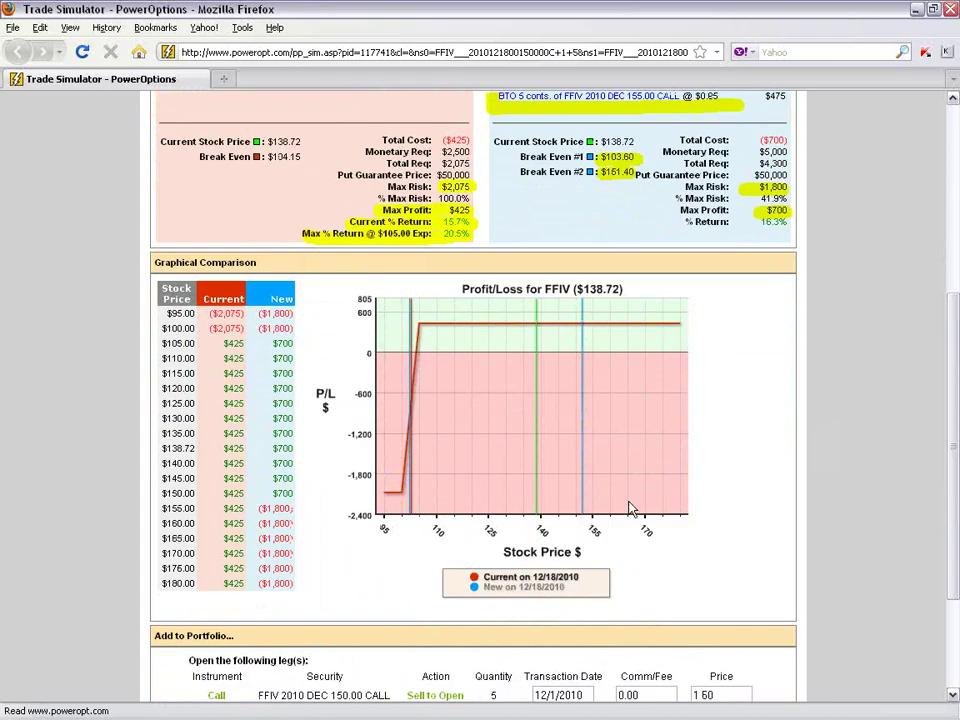
pyautogui.click(475, 590)
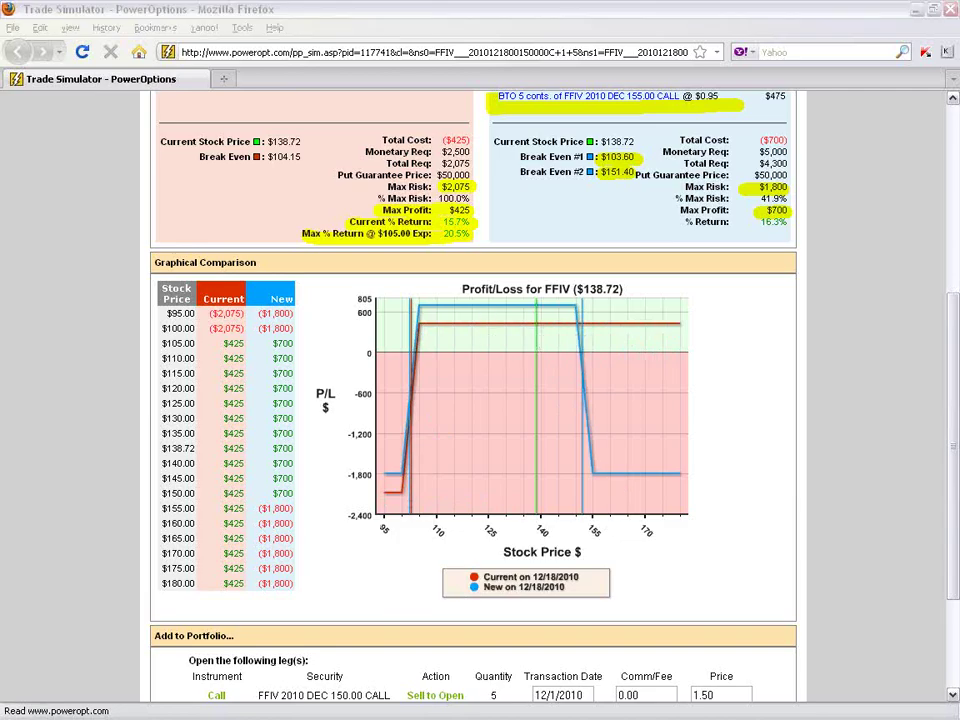
# Sketch upward and sideways arrows between the current and new profit lines on the FFIV graph, and erase the arrows
pyautogui.moveTo(450, 310)
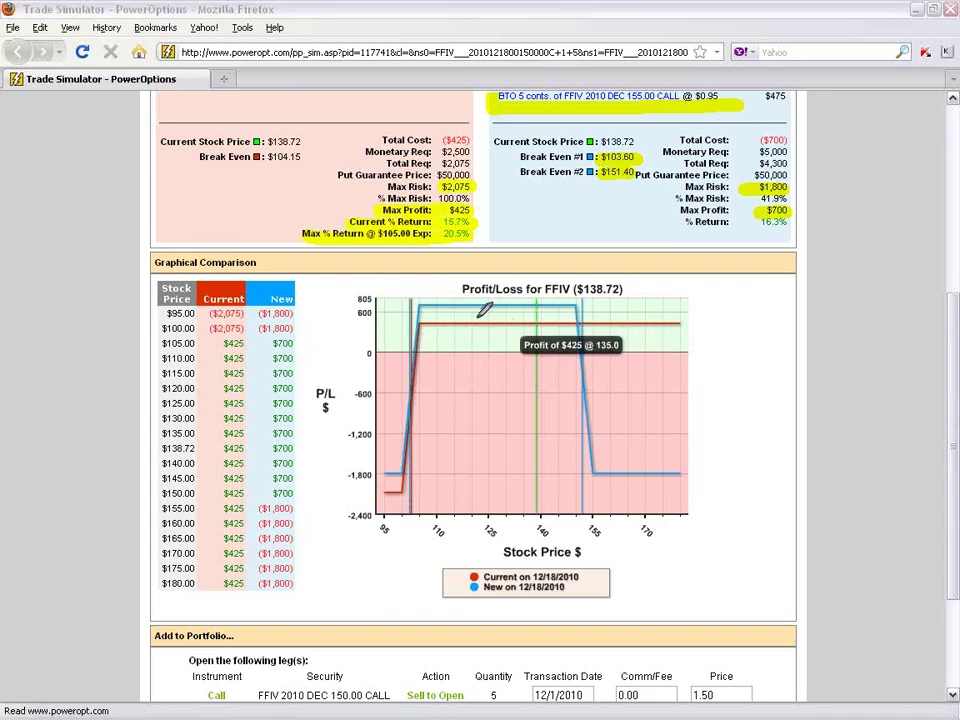
pyautogui.moveTo(477, 313)
pyautogui.mouseDown()
pyautogui.moveTo(466, 312)
pyautogui.moveTo(492, 307)
pyautogui.moveTo(505, 325)
pyautogui.moveTo(526, 307)
pyautogui.mouseUp()
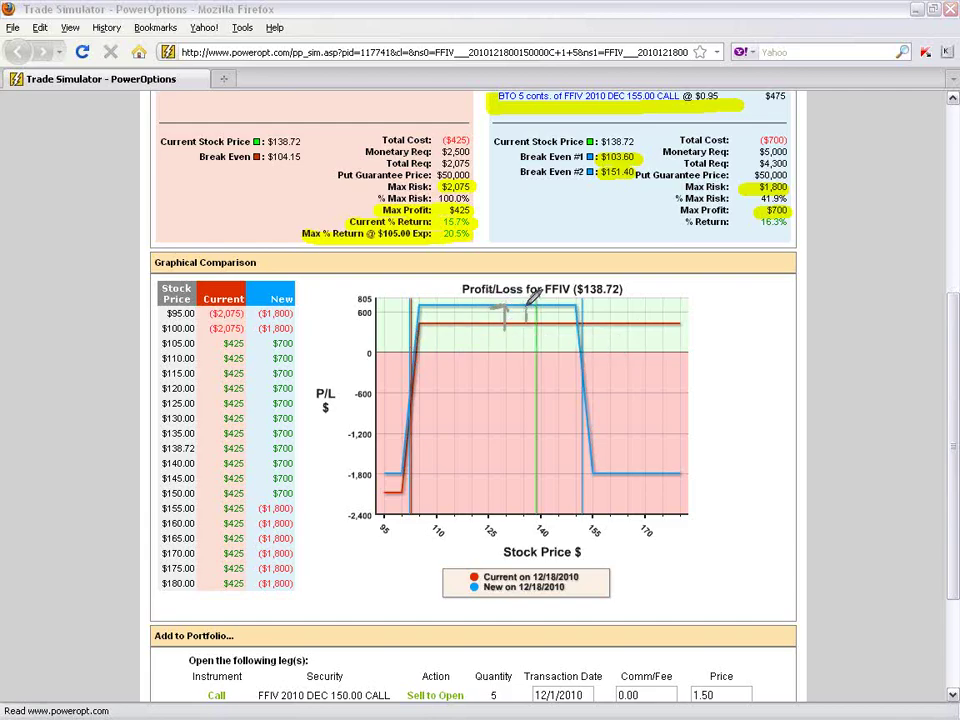
pyautogui.moveTo(577, 292)
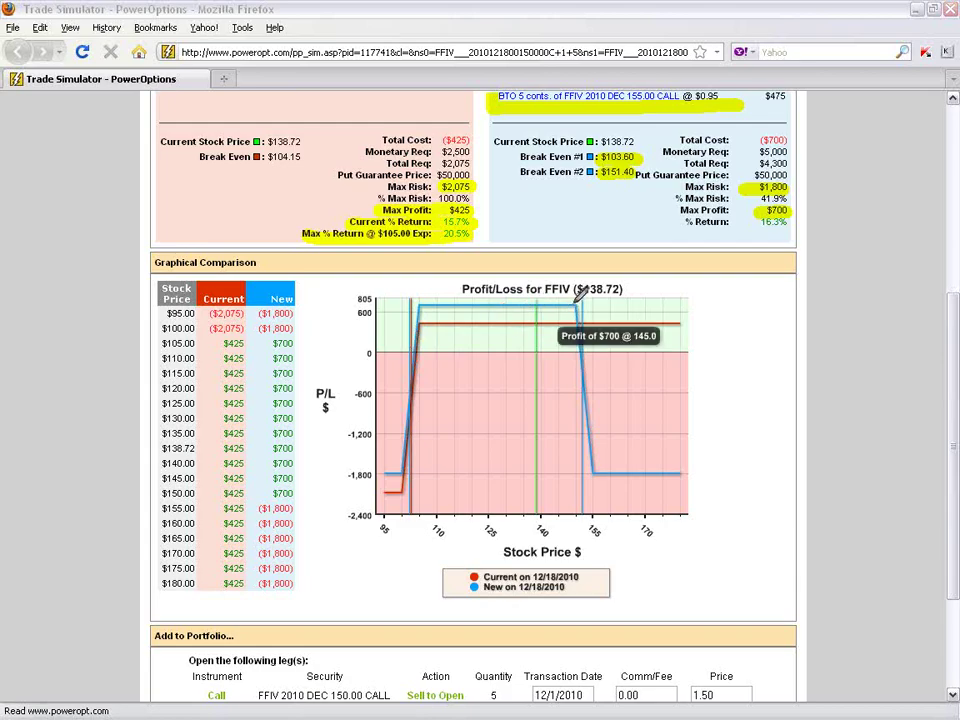
pyautogui.moveTo(570, 300)
pyautogui.mouseDown()
pyautogui.moveTo(569, 316)
pyautogui.moveTo(583, 317)
pyautogui.moveTo(572, 301)
pyautogui.mouseUp()
pyautogui.moveTo(579, 294)
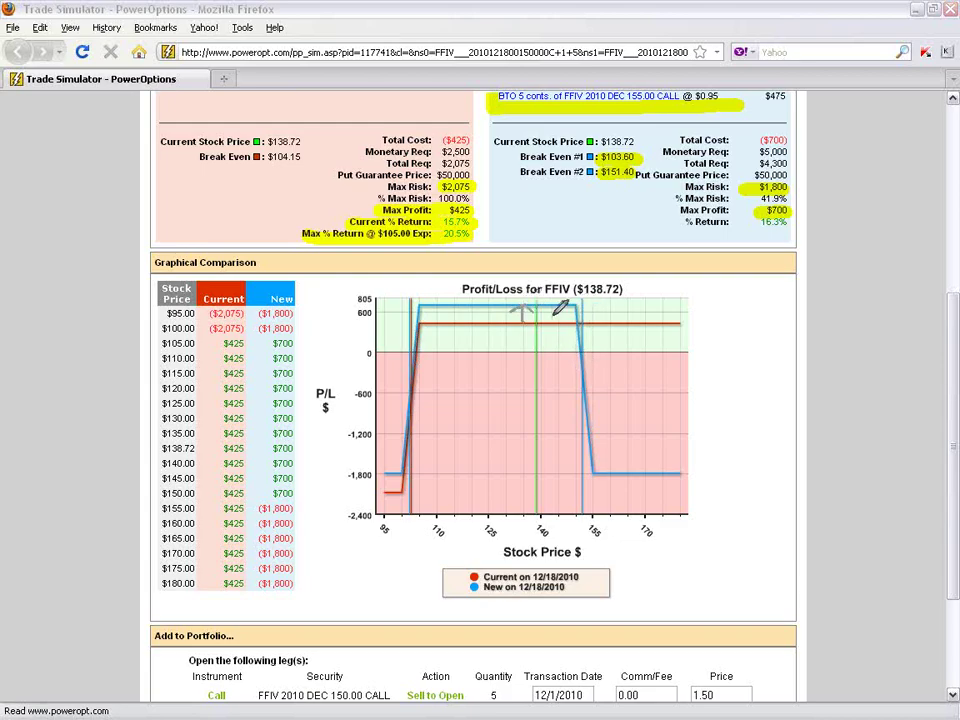
pyautogui.moveTo(551, 317)
pyautogui.mouseDown()
pyautogui.moveTo(583, 312)
pyautogui.moveTo(580, 321)
pyautogui.mouseUp()
pyautogui.moveTo(518, 316); pyautogui.dragTo(474, 313)
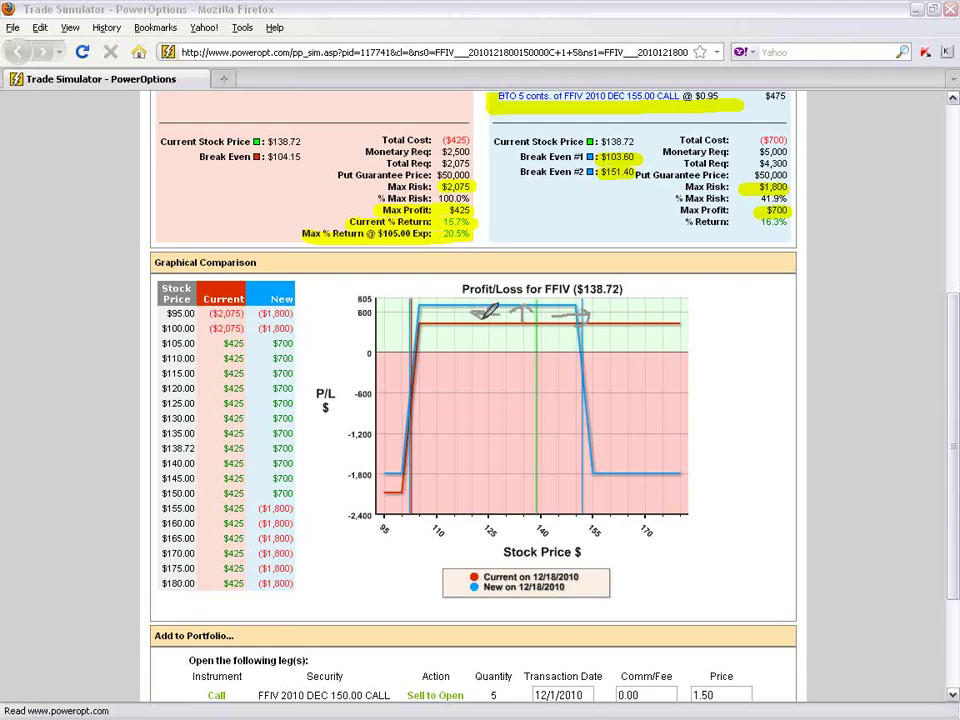
pyautogui.press('e')
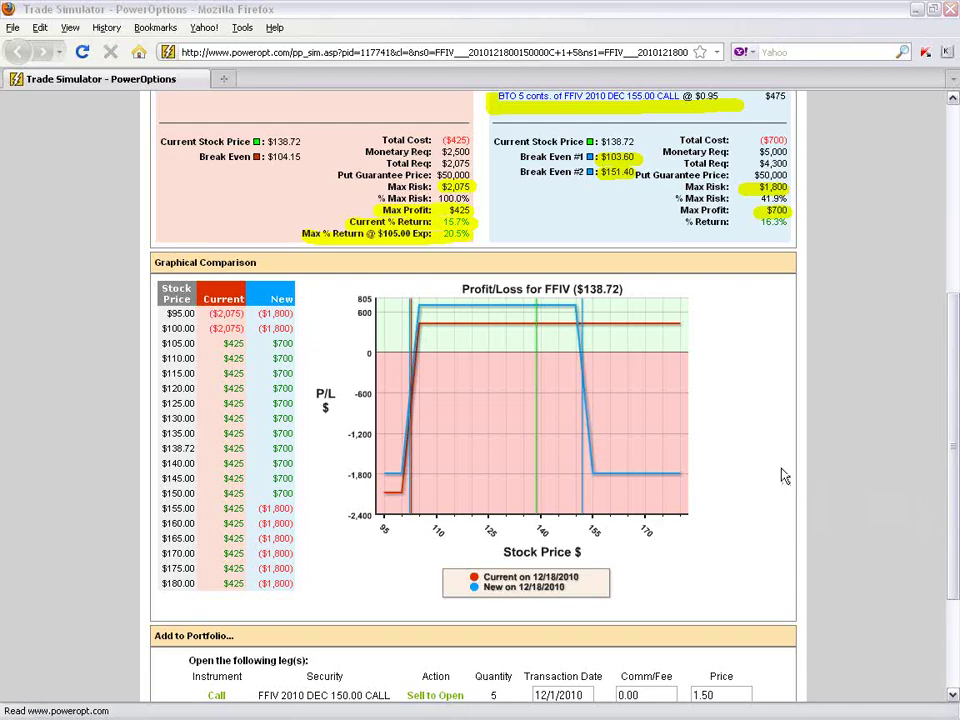
# Close the Trade Simulator and return to the Credit Spreads position portfolio
pyautogui.click(950, 12)
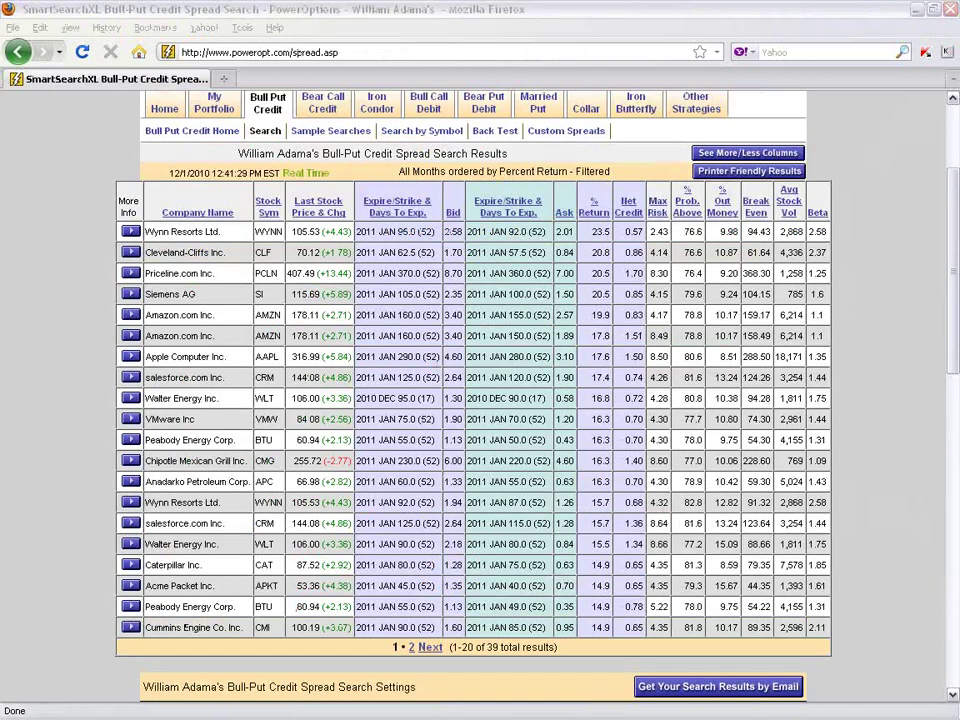
pyautogui.hotkey('alt', 'Left')
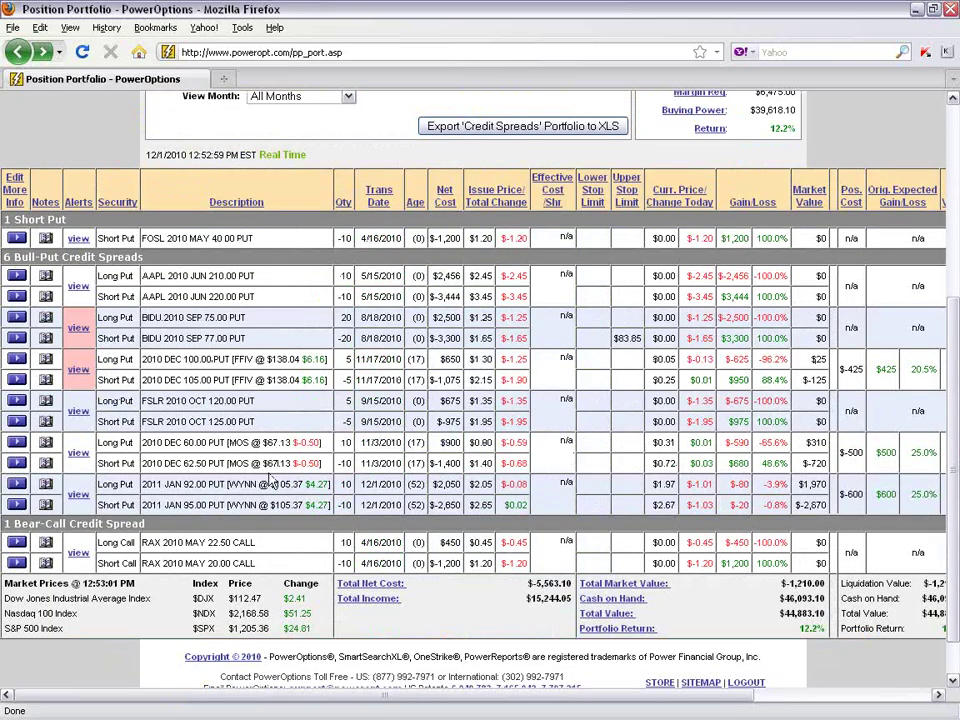